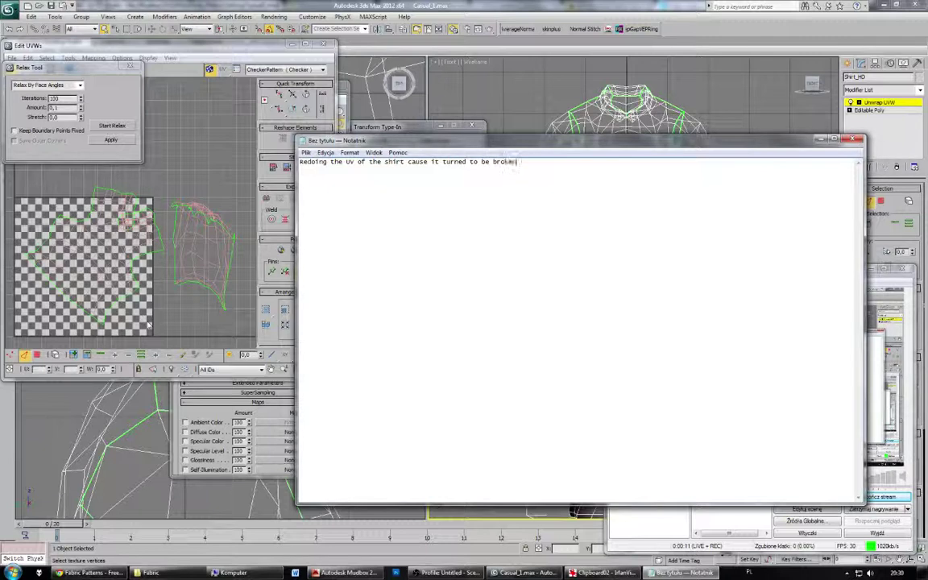
Step: Put the Notepad note out of view and close the Komputer folder window
click(852, 139)
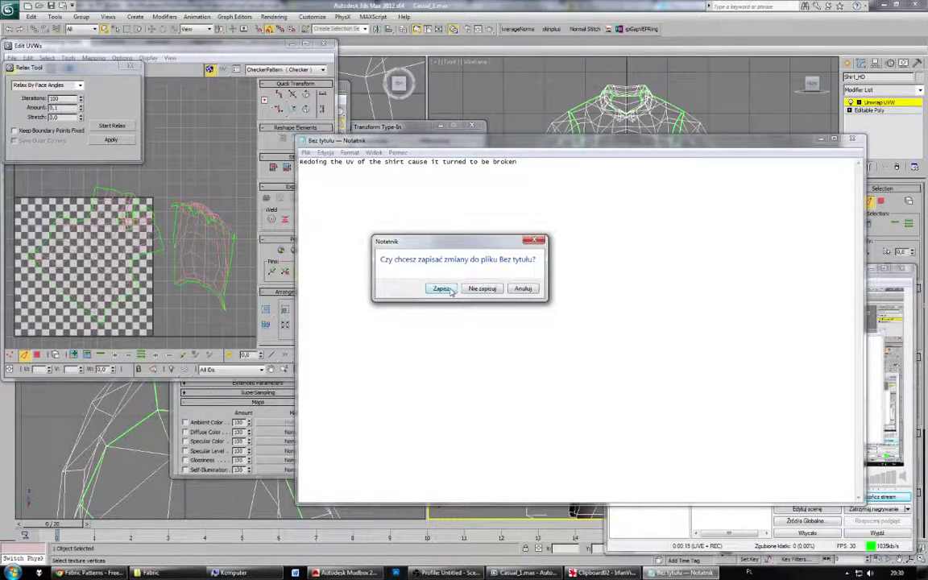
click(257, 249)
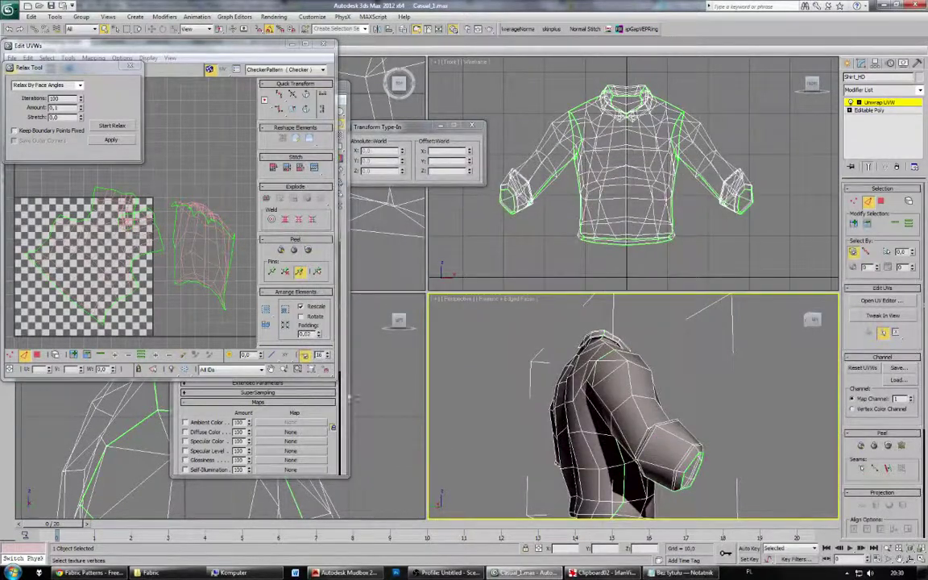
right_click(239, 573)
click(236, 550)
Step: Select the edge loop along the collar's base in the UV editor and break the UVs along it
middle_drag(121, 256, 125, 307)
scroll(155, 248, up, 3)
scroll(127, 300, up, 3)
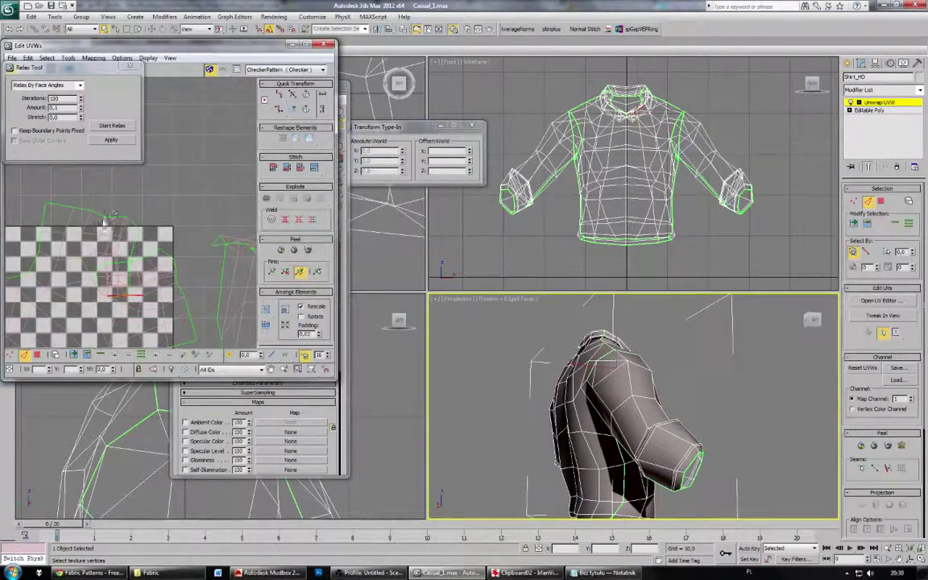
click(101, 355)
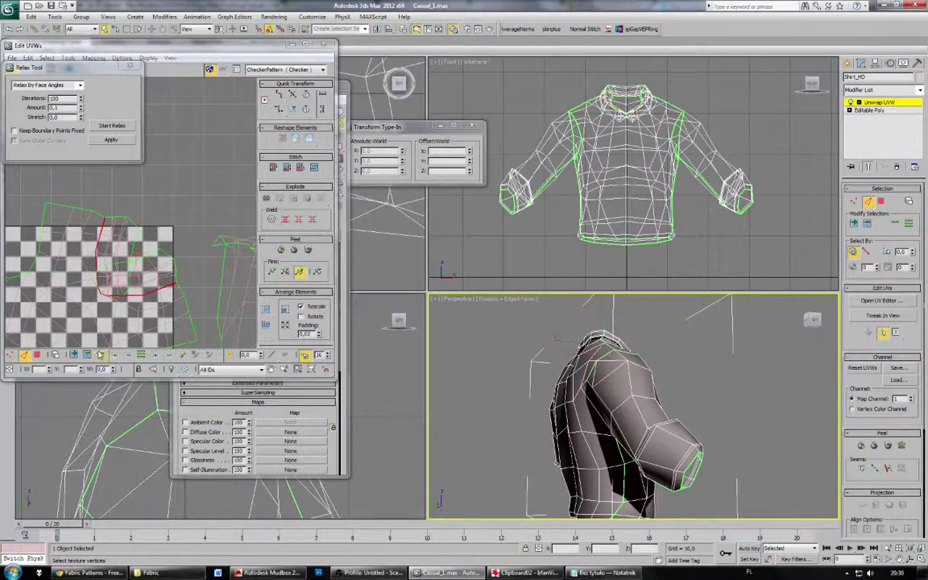
right_click(117, 288)
click(106, 316)
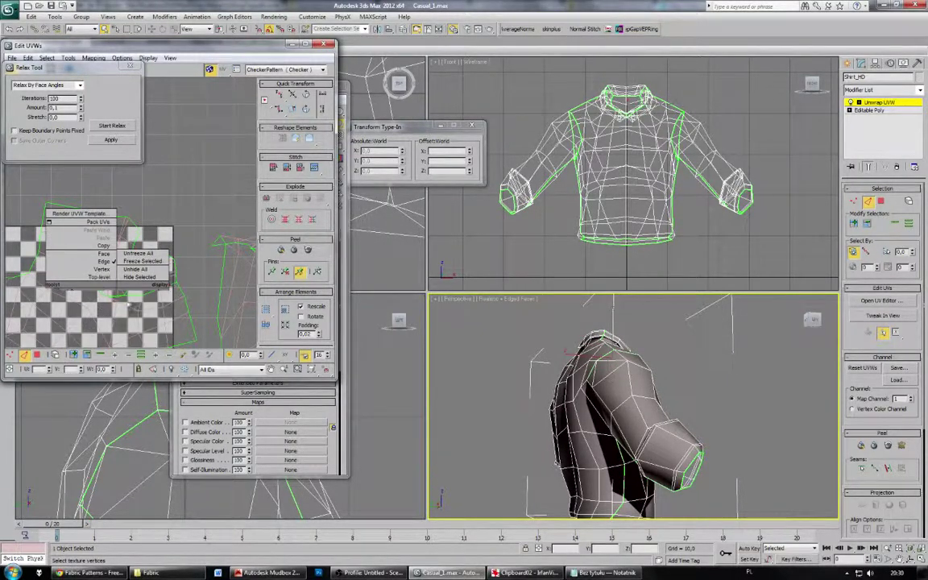
Step: Move the two collar shells as whole elements to the empty space above the shirt body's UVs
click(55, 354)
click(37, 356)
click(126, 275)
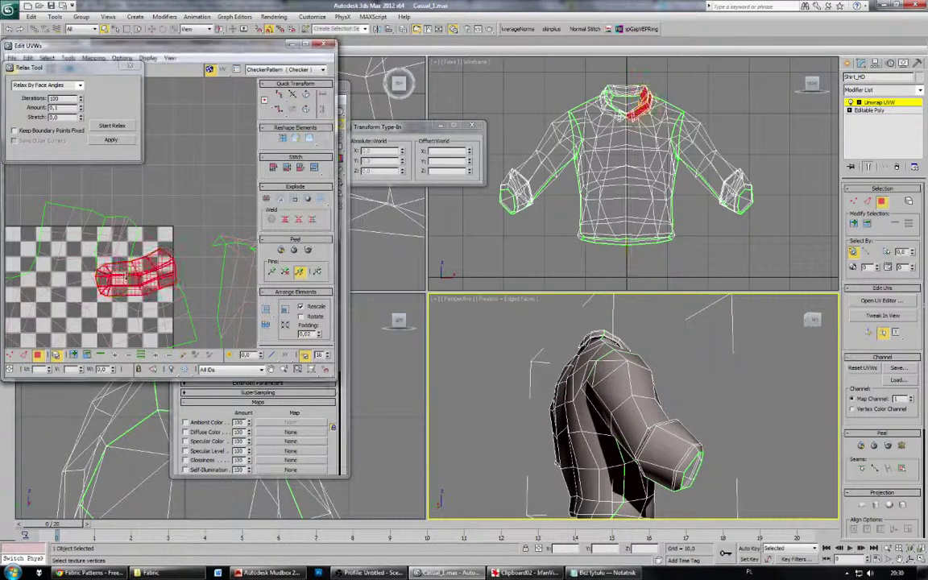
drag(127, 276, 185, 201)
drag(115, 250, 114, 173)
middle_drag(142, 234, 141, 268)
scroll(141, 271, up, 2)
click(141, 274)
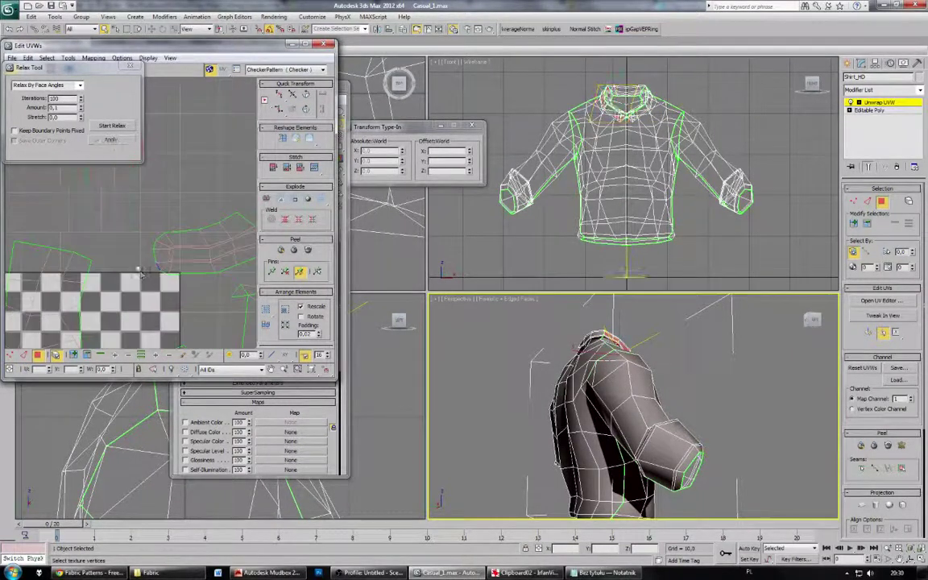
Step: Join the two collar shells by welding the matching vertices at their adjoining ends
click(11, 355)
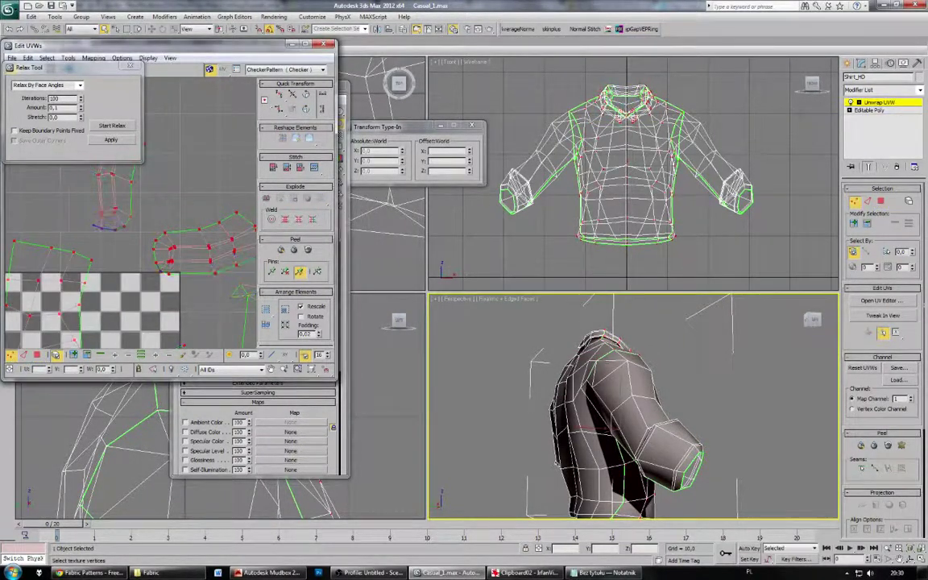
click(116, 230)
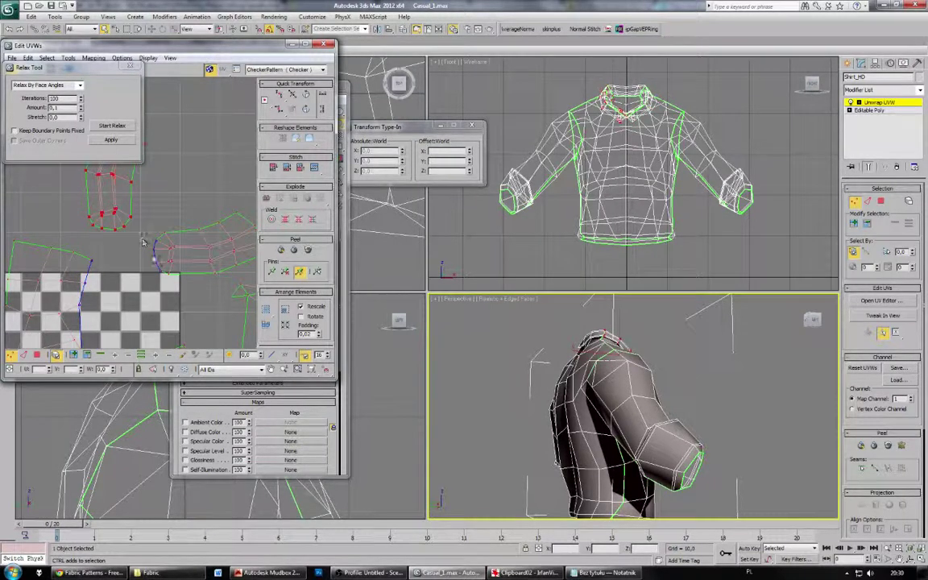
ctrl+drag(142, 240, 162, 274)
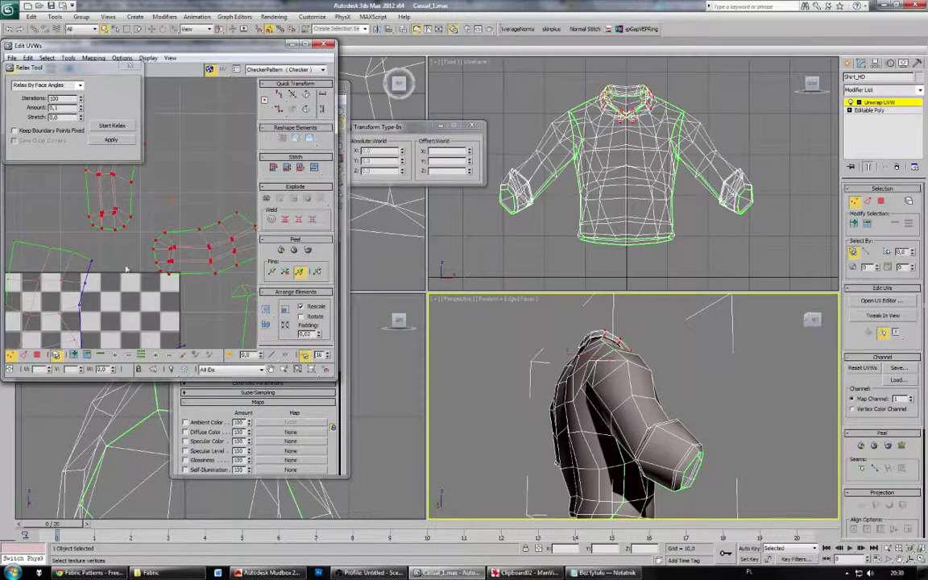
click(126, 270)
click(56, 355)
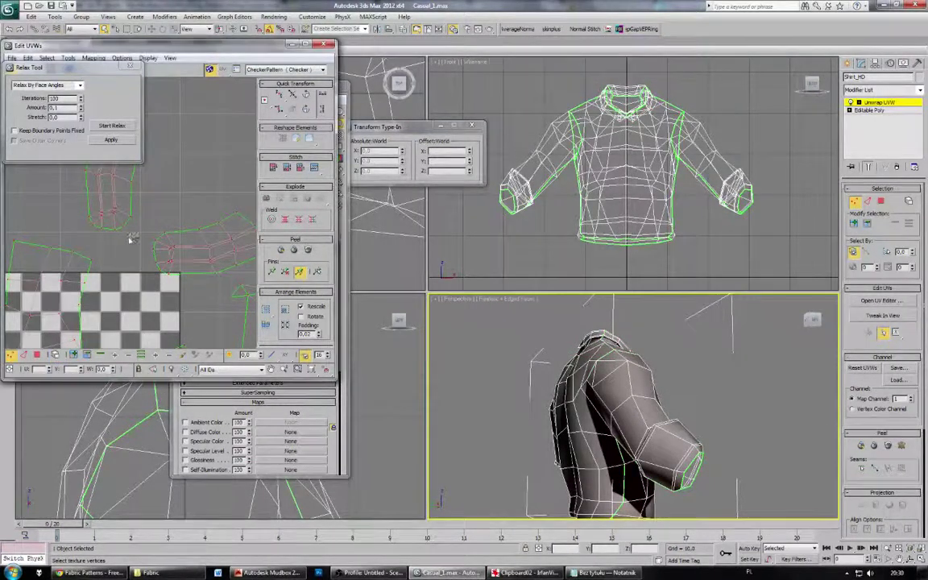
drag(98, 229, 83, 217)
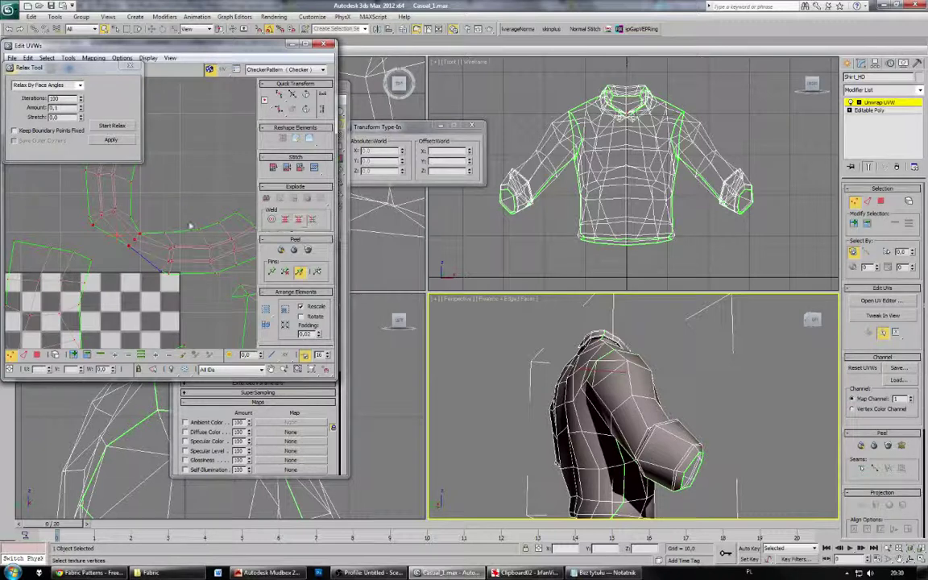
scroll(187, 228, down, 3)
middle_drag(138, 228, 166, 163)
click(50, 318)
Step: Enable whole-element selection and remove the checker pattern from the UV editor's background
click(55, 354)
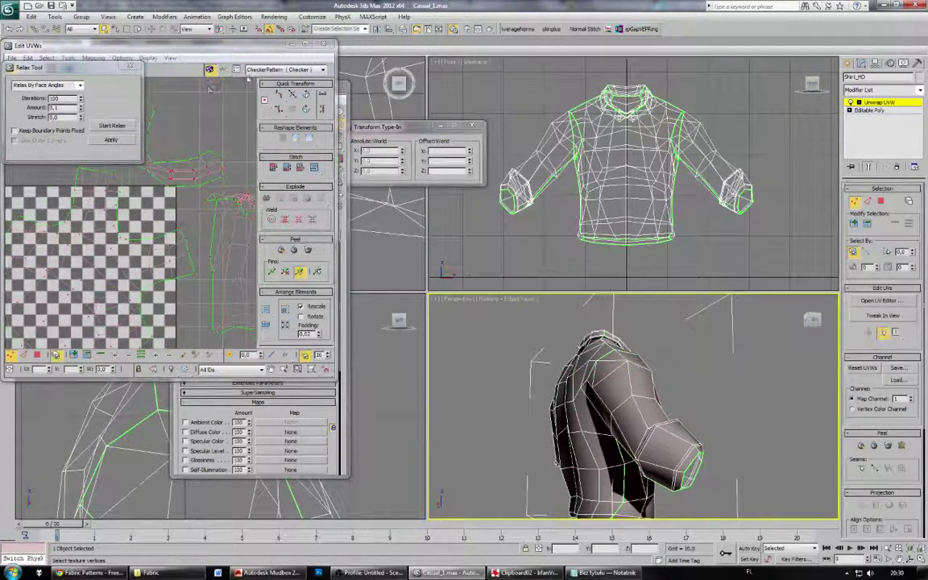
click(286, 69)
click(284, 94)
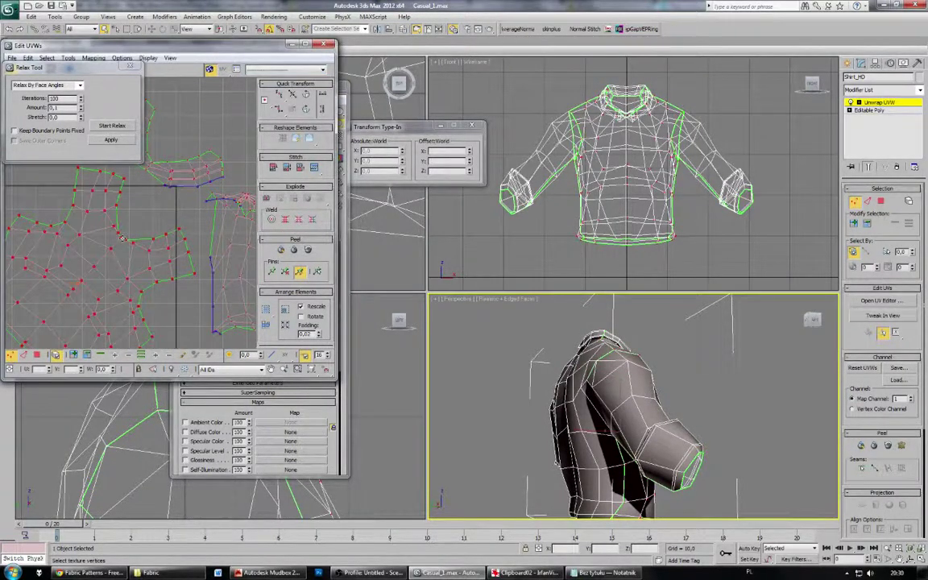
Step: Relax the shirt body shell inside the UV square by face angles with 100 iterations and amount 0.1
scroll(121, 236, down, 4)
click(112, 126)
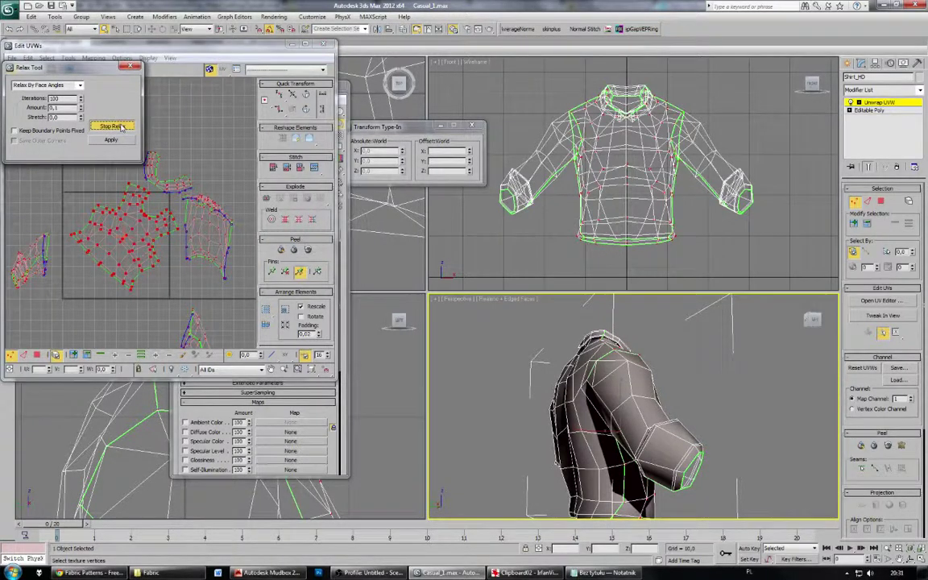
click(122, 126)
scroll(112, 259, up, 8)
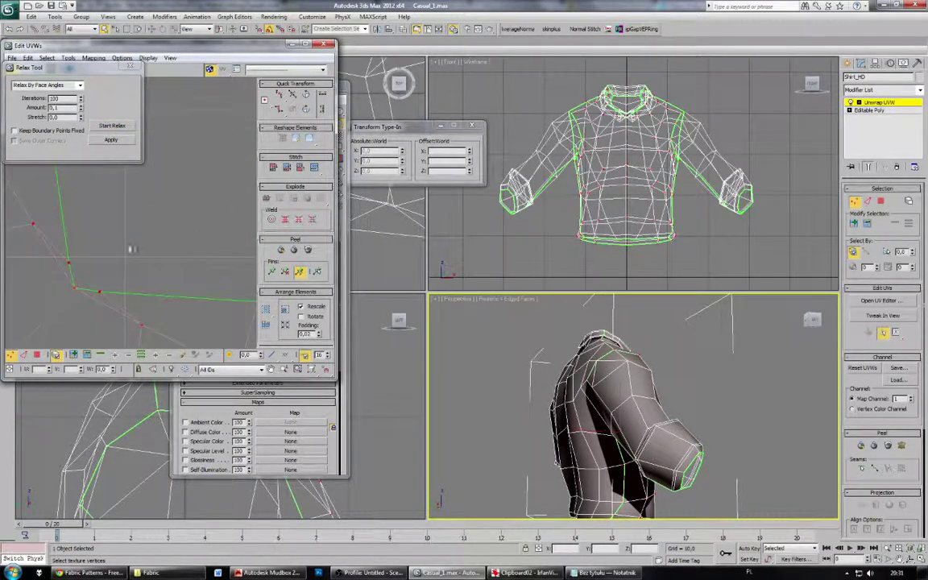
scroll(131, 249, down, 6)
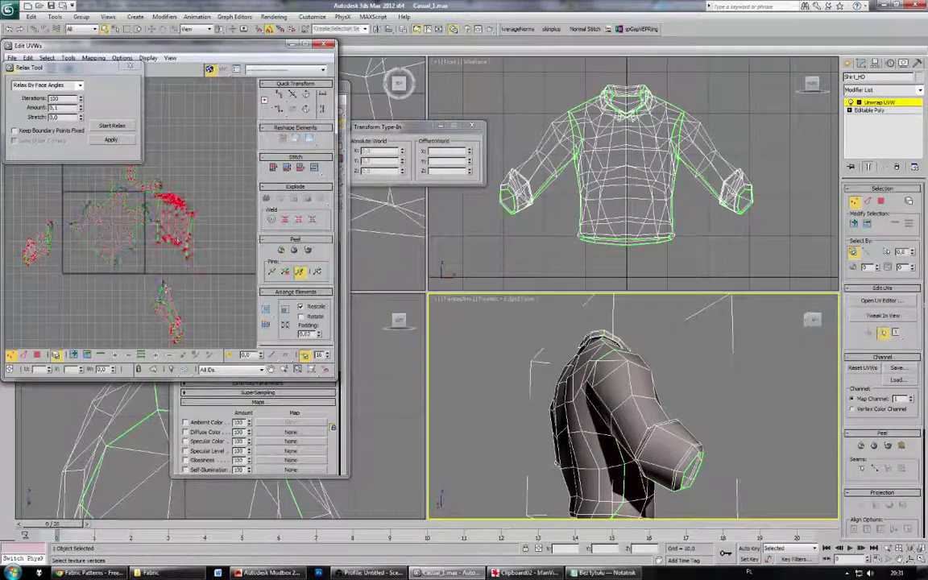
Step: Relax the second shirt body shell beside the UV square by face angles
click(123, 126)
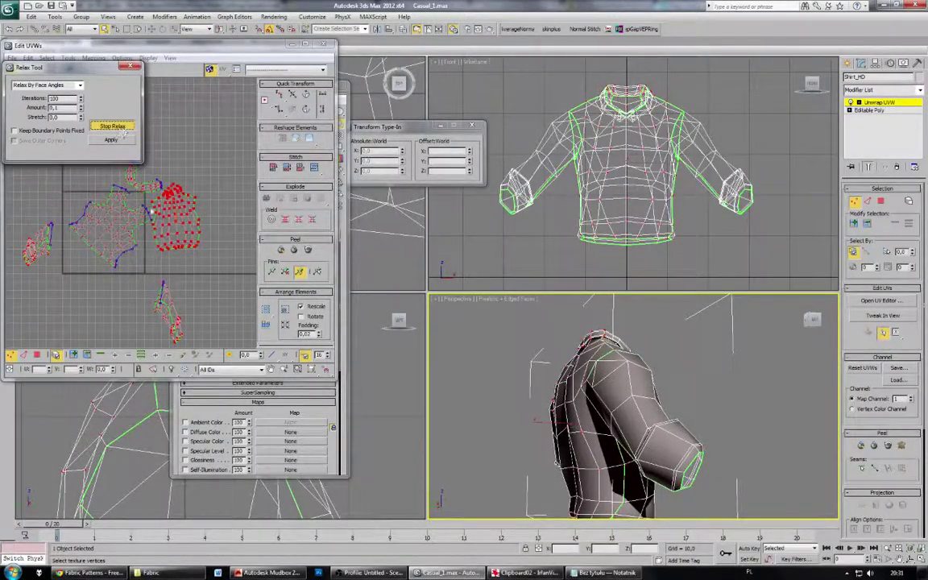
click(121, 129)
scroll(171, 208, up, 6)
click(124, 127)
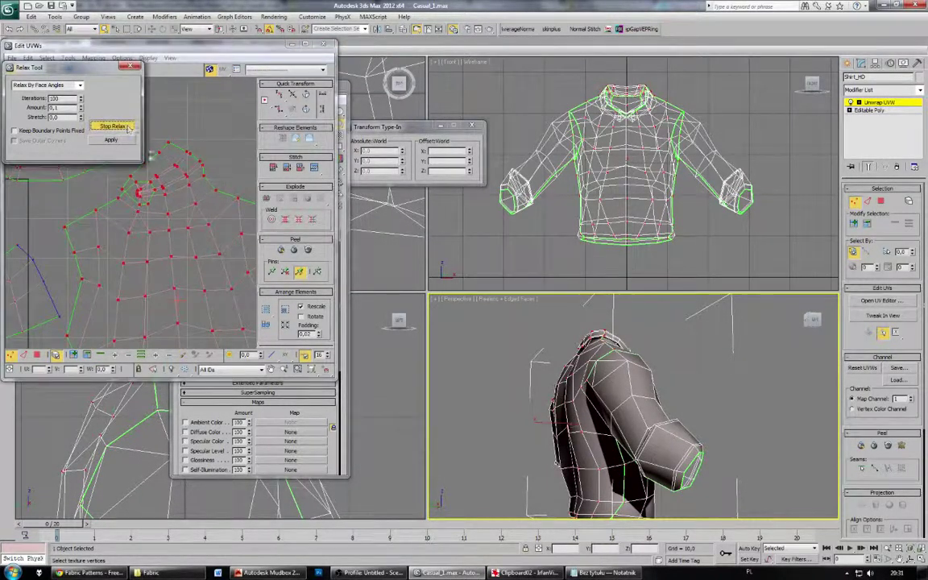
click(127, 128)
Step: Relax the second body shell by edge angles to untangle its neck area
click(80, 85)
click(68, 102)
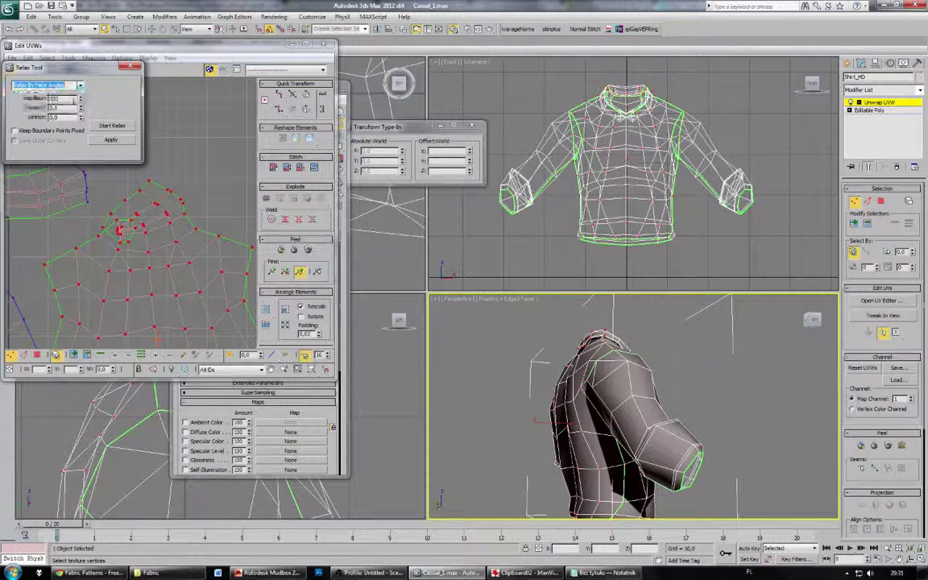
click(115, 126)
click(116, 126)
Step: Switch the relax method back to Relax By Face Angles and relax the second body shell again
click(80, 85)
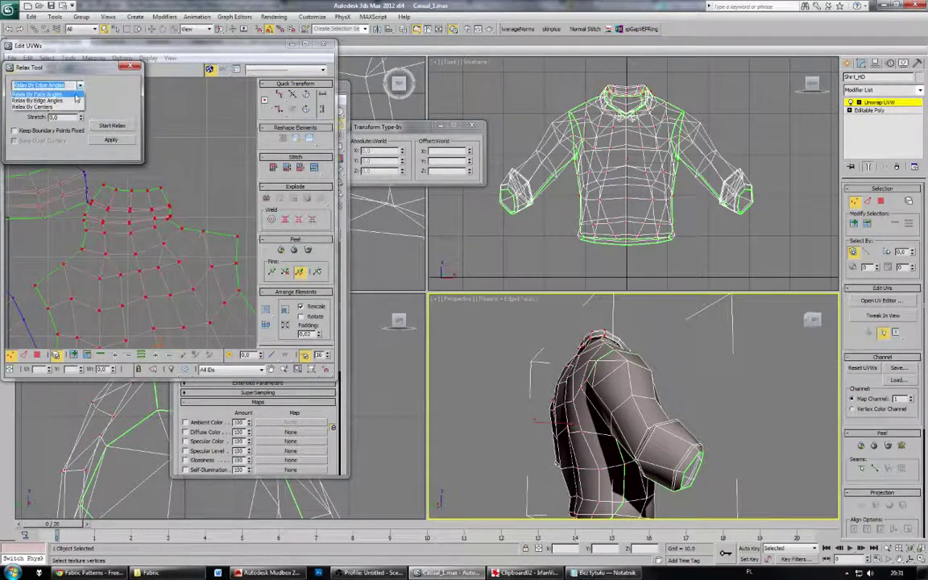
click(76, 95)
click(114, 126)
click(113, 127)
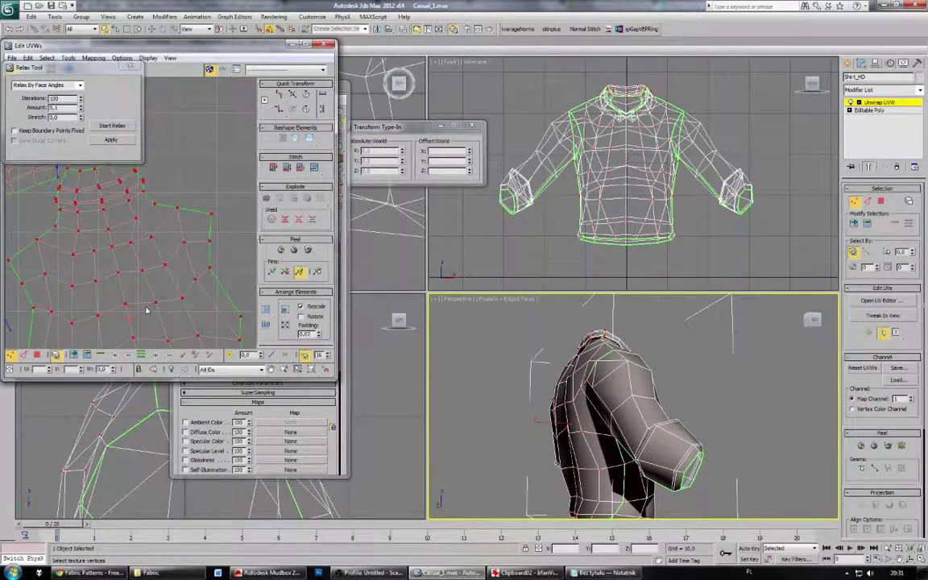
Step: Select the sleeve shell below the UV square and relax it by face angles
scroll(146, 310, down, 5)
middle_drag(146, 330, 153, 273)
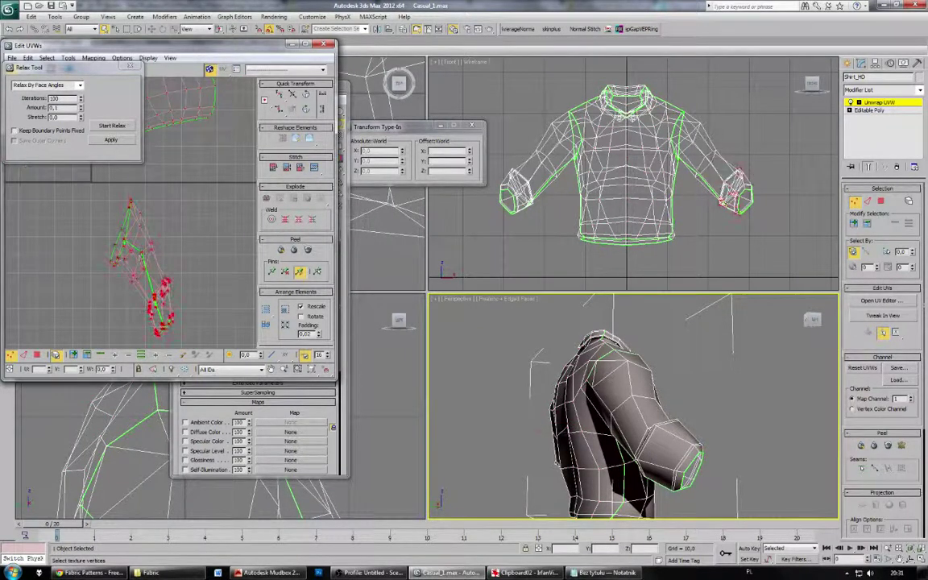
click(125, 127)
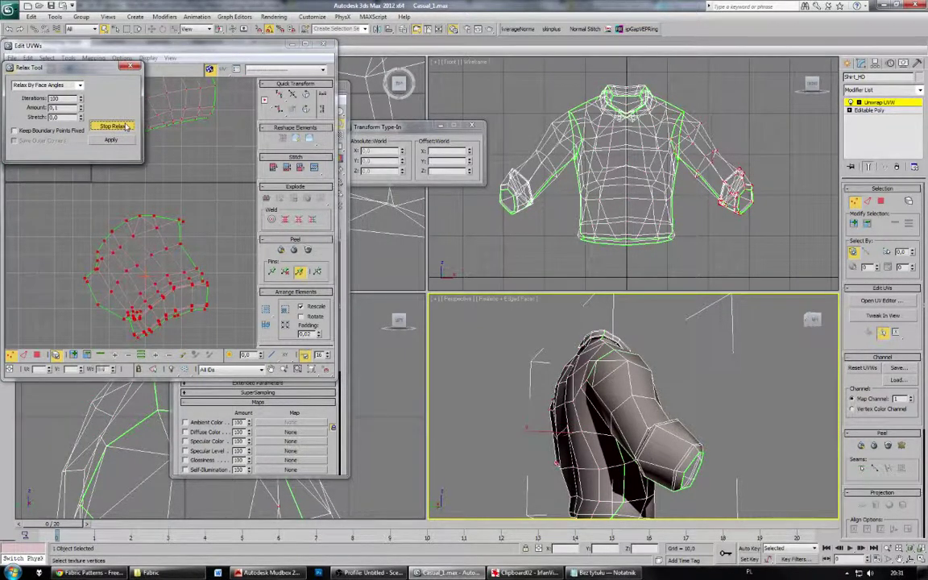
click(125, 126)
scroll(181, 286, up, 3)
click(198, 299)
scroll(184, 288, up, 3)
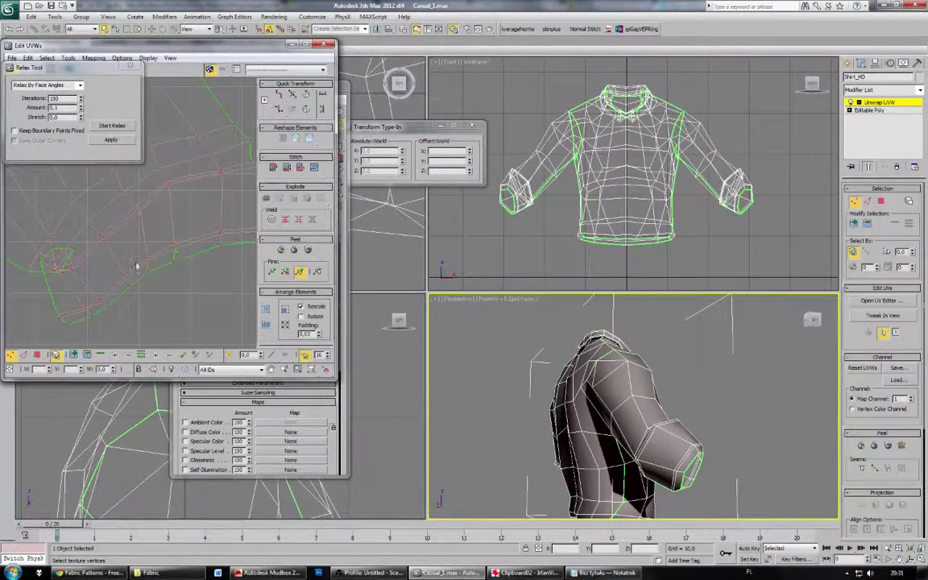
Step: Reselect the sleeve shell and relax it by edge angles to untangle the cuff corner
click(89, 220)
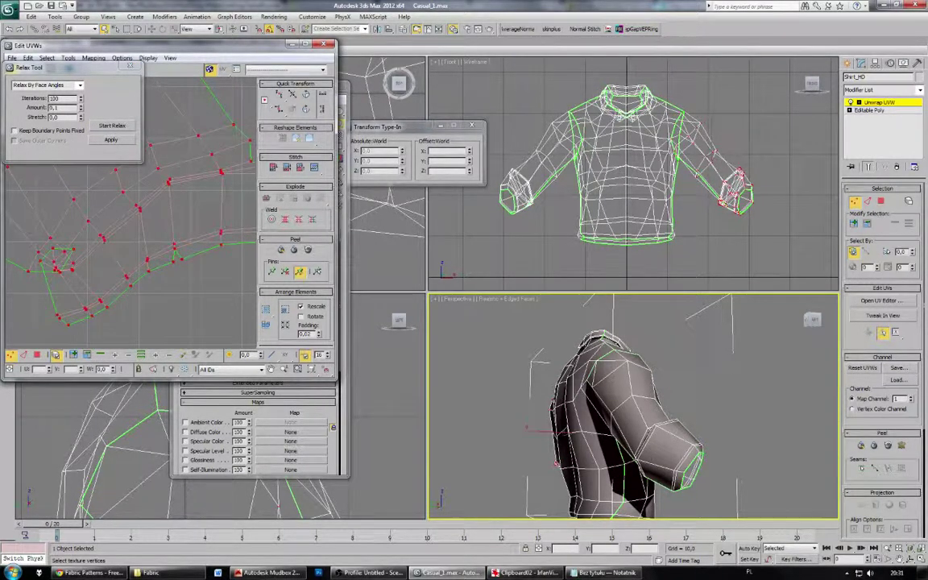
click(80, 86)
click(67, 99)
click(105, 126)
click(105, 125)
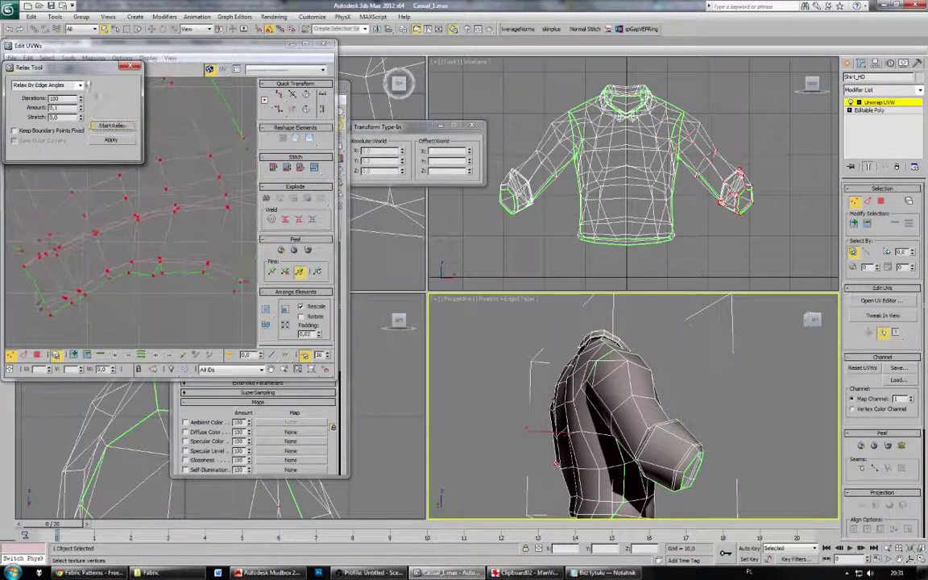
Step: Relax the sleeve shell once more using Relax By Face Angles
click(79, 84)
click(40, 92)
click(112, 126)
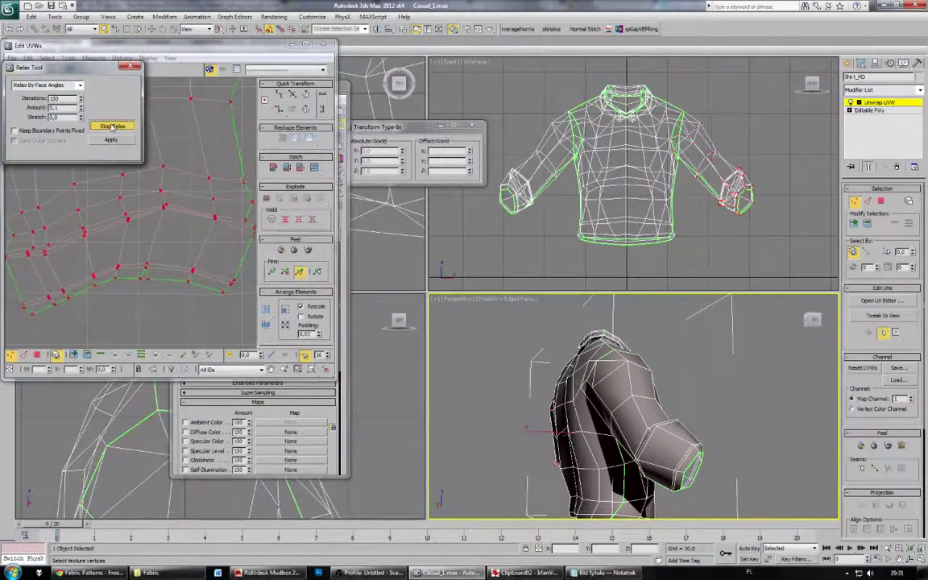
click(113, 127)
middle_drag(98, 244, 145, 290)
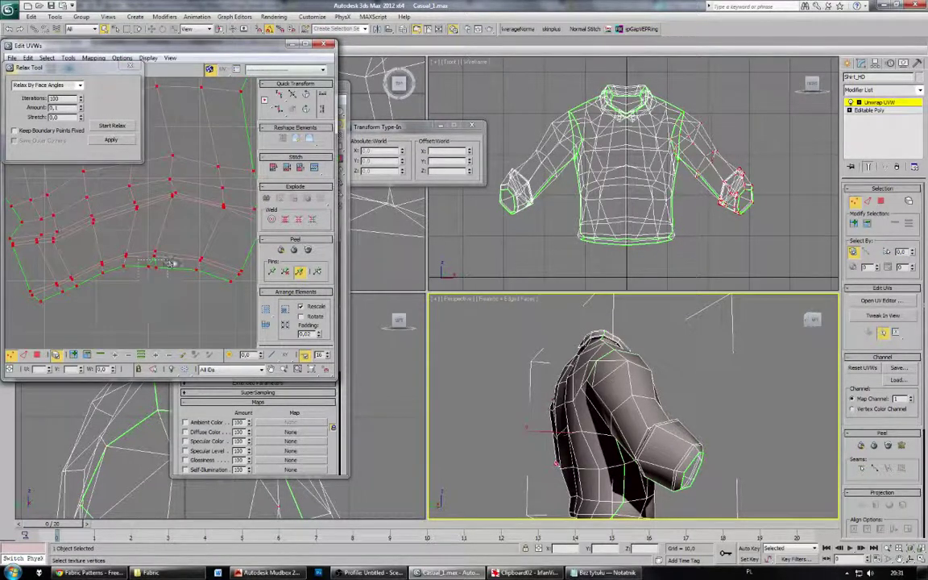
Step: Turn off whole-element selection and weld the split vertices at the notch in the sleeve's cuff edge
click(148, 279)
click(25, 355)
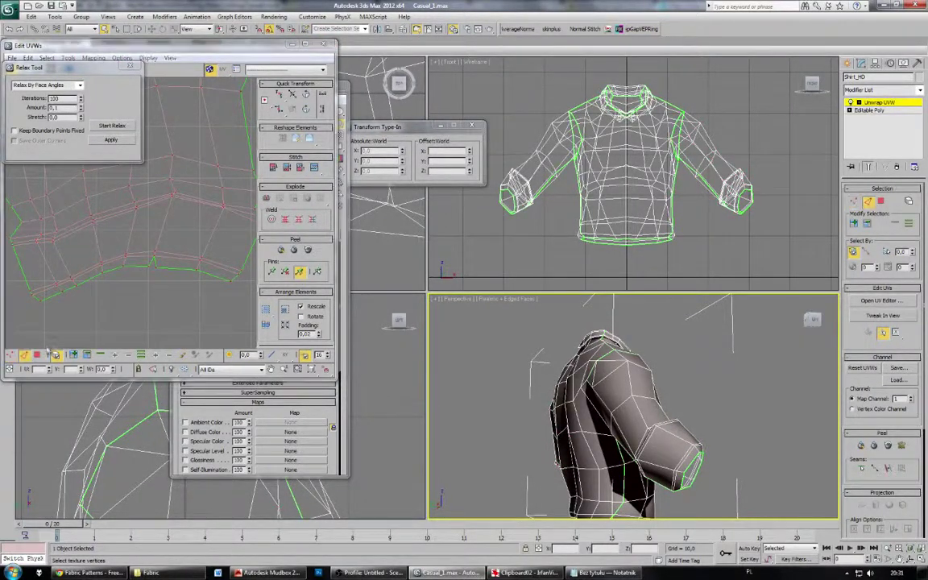
click(12, 356)
click(53, 353)
drag(138, 286, 162, 268)
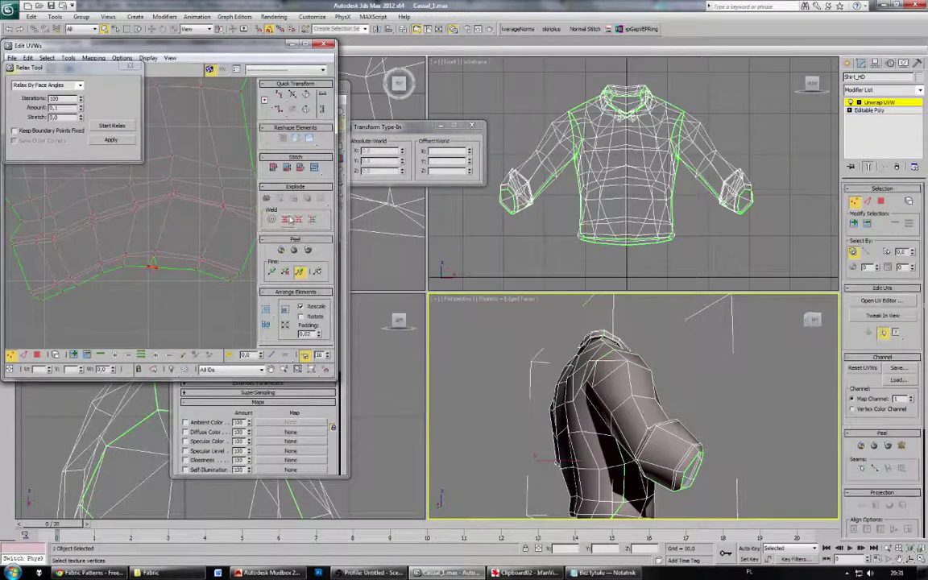
middle_drag(148, 303, 199, 275)
scroll(200, 283, down, 4)
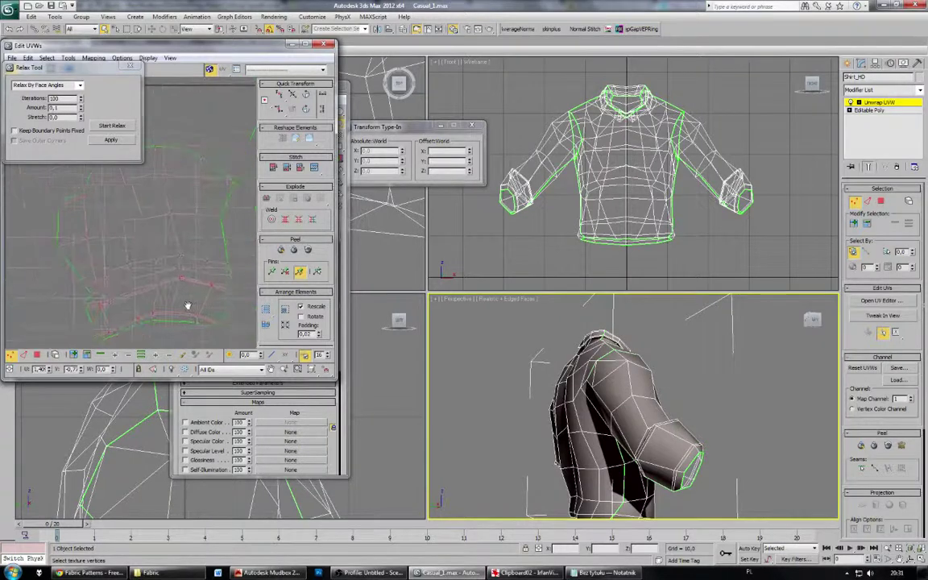
Step: Turn on the edge distortion display and inspect the distortion on the sleeve and joined collar shells
click(148, 58)
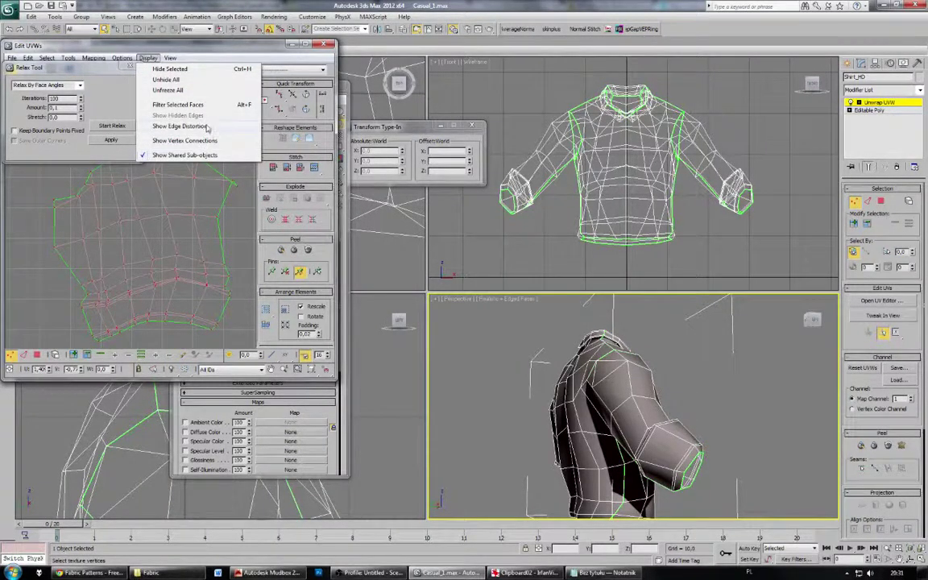
click(207, 127)
scroll(176, 228, down, 5)
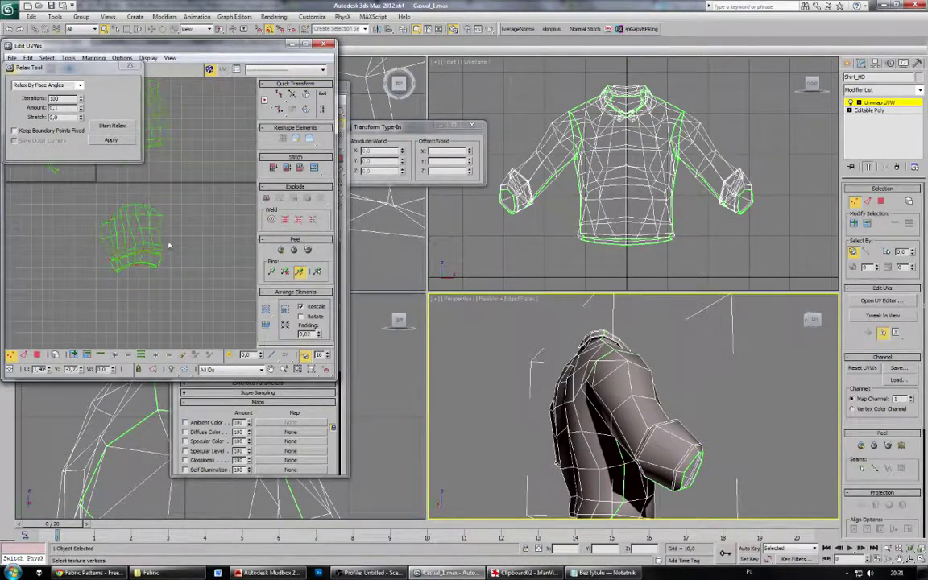
middle_drag(169, 246, 190, 339)
middle_drag(161, 266, 133, 259)
scroll(144, 241, up, 4)
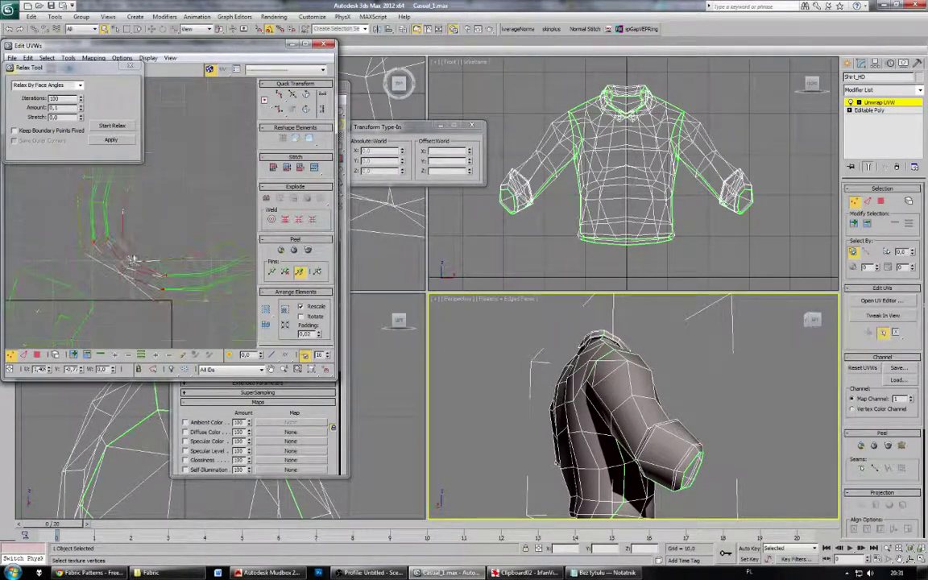
Step: Select the whole collar shell as a polygon element and relax it using Relax By Face Angles
click(37, 355)
click(55, 355)
click(130, 274)
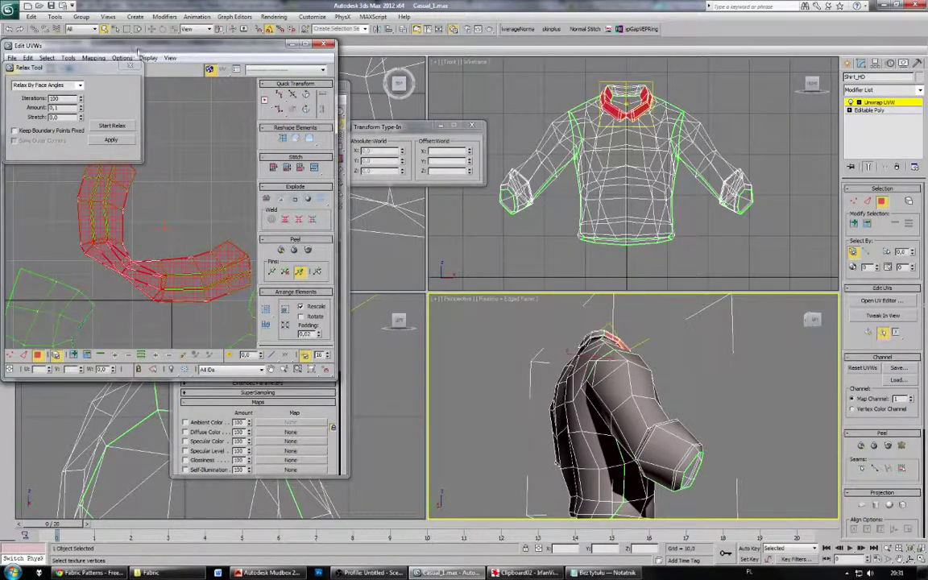
click(118, 126)
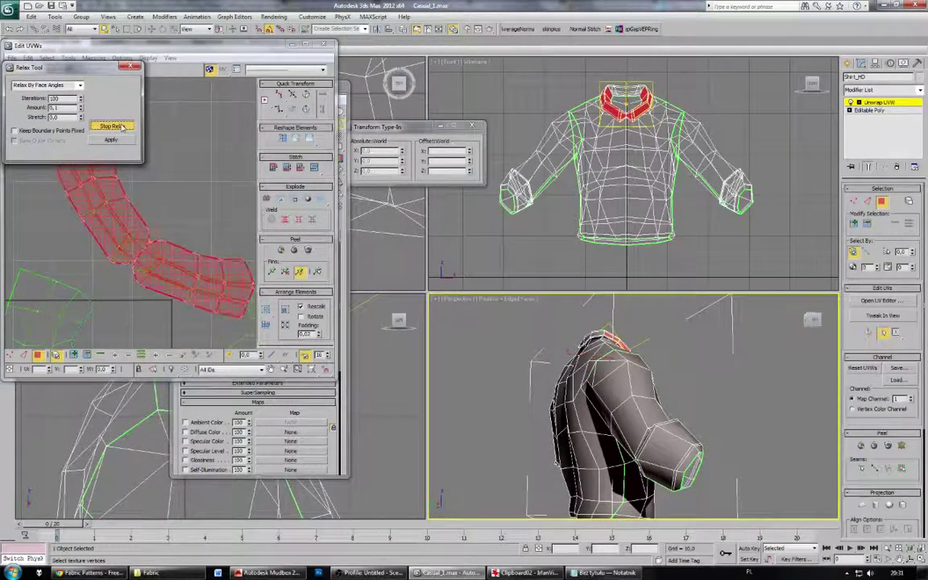
click(122, 128)
click(186, 182)
Step: Turn off whole-element selection and weld the split vertices where the two halves of the collar shell meet
click(11, 354)
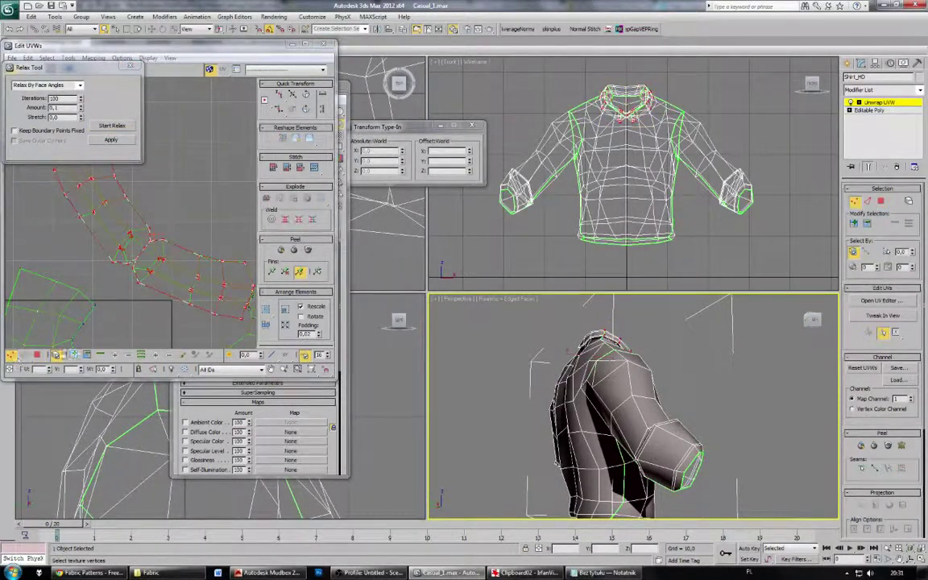
click(55, 355)
drag(117, 261, 130, 270)
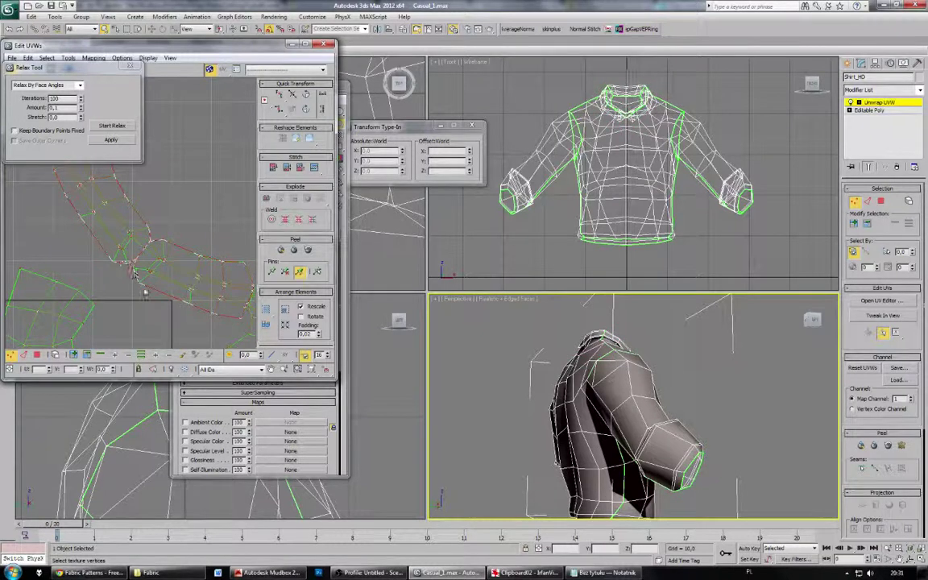
scroll(134, 282, up, 3)
ctrl+drag(138, 185, 183, 241)
drag(114, 285, 111, 286)
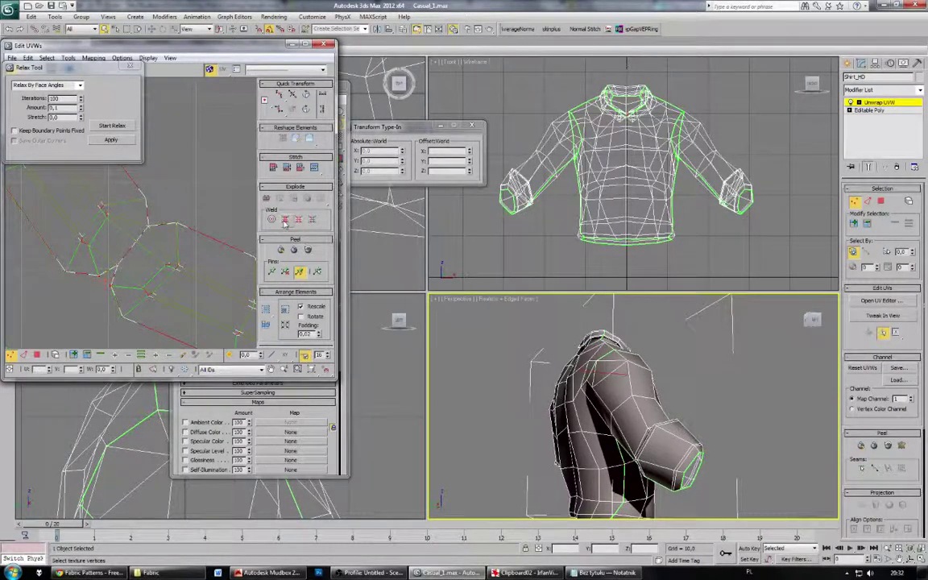
click(295, 223)
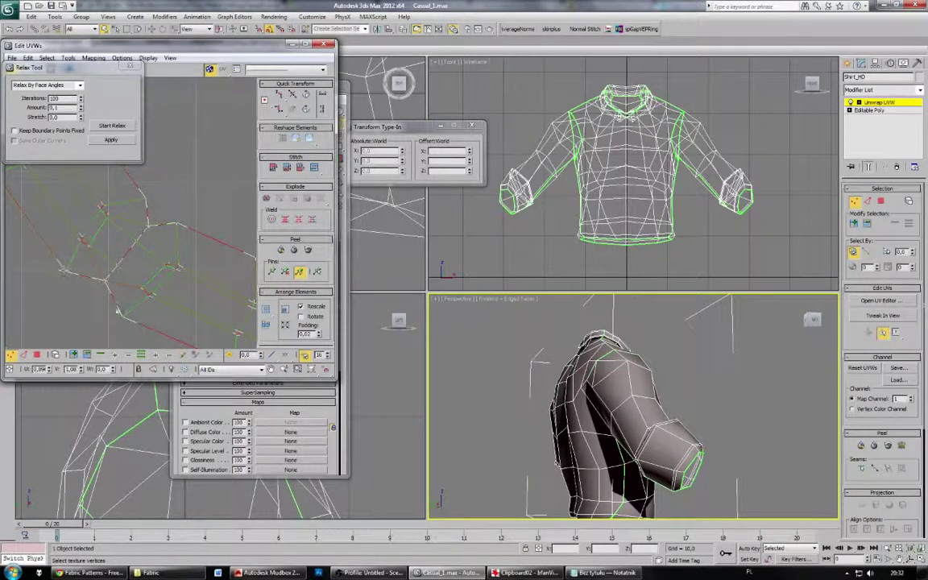
click(68, 305)
Step: Reselect the welded collar shell as a whole element and relax it again by face angles
scroll(68, 304, down, 5)
middle_drag(91, 294, 136, 298)
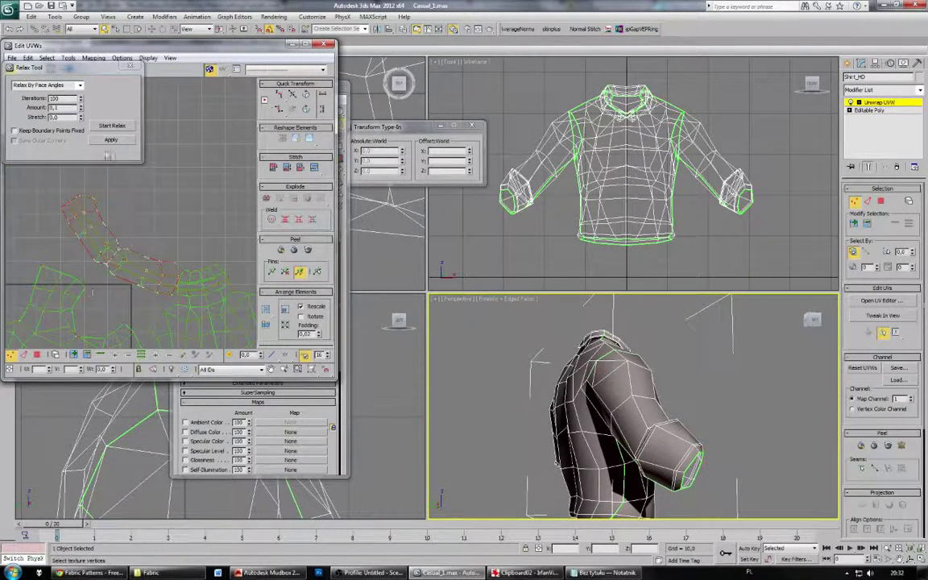
click(36, 357)
click(106, 262)
click(119, 126)
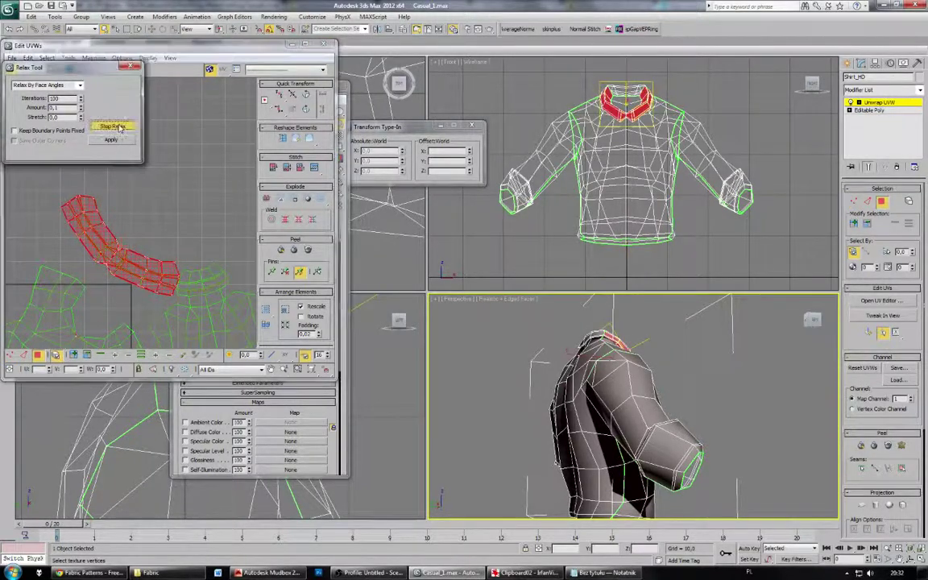
click(120, 128)
Step: Relax the remaining crumpled sleeve shell by face angles, by edge angles, and by face angles again until it lies flat
middle_drag(118, 309, 174, 250)
click(74, 262)
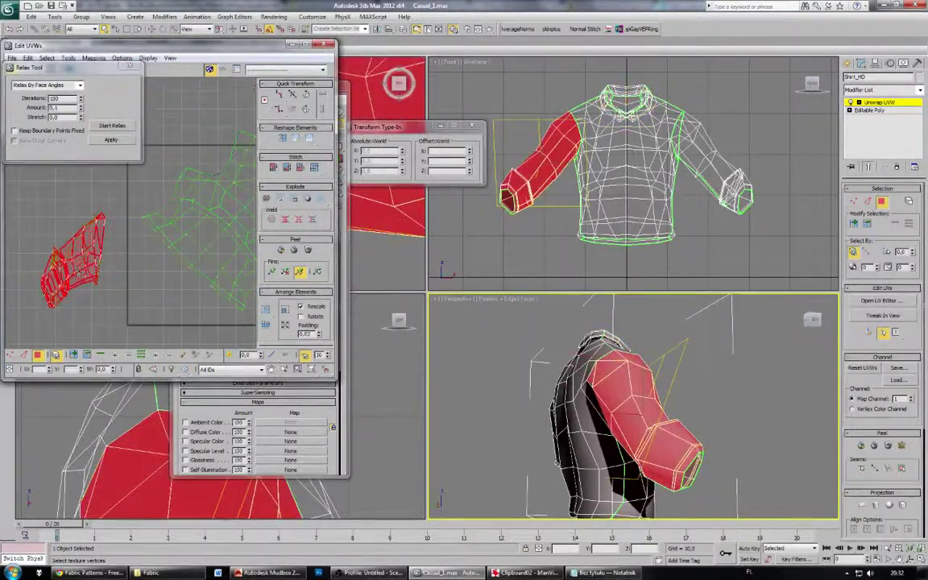
click(119, 128)
click(120, 126)
click(81, 86)
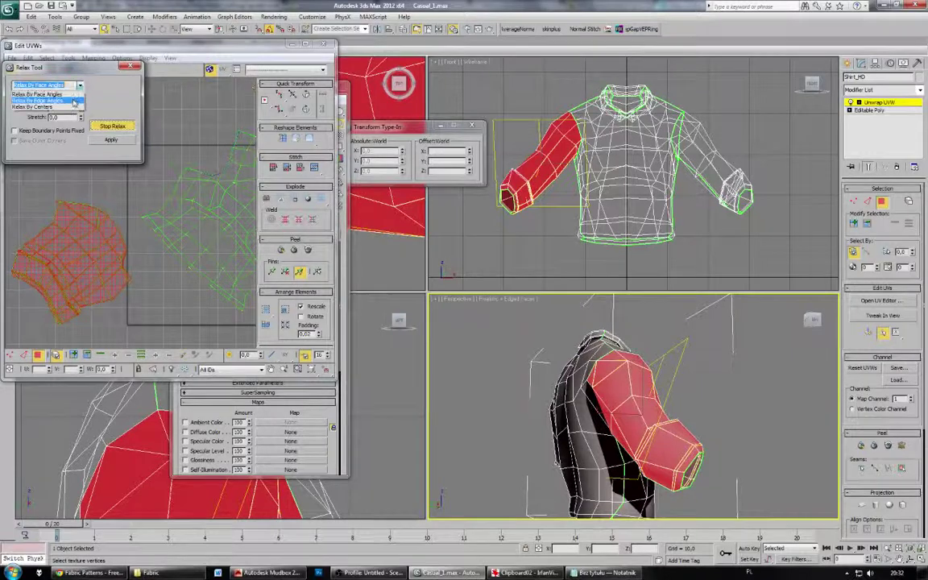
click(75, 101)
click(80, 86)
click(78, 95)
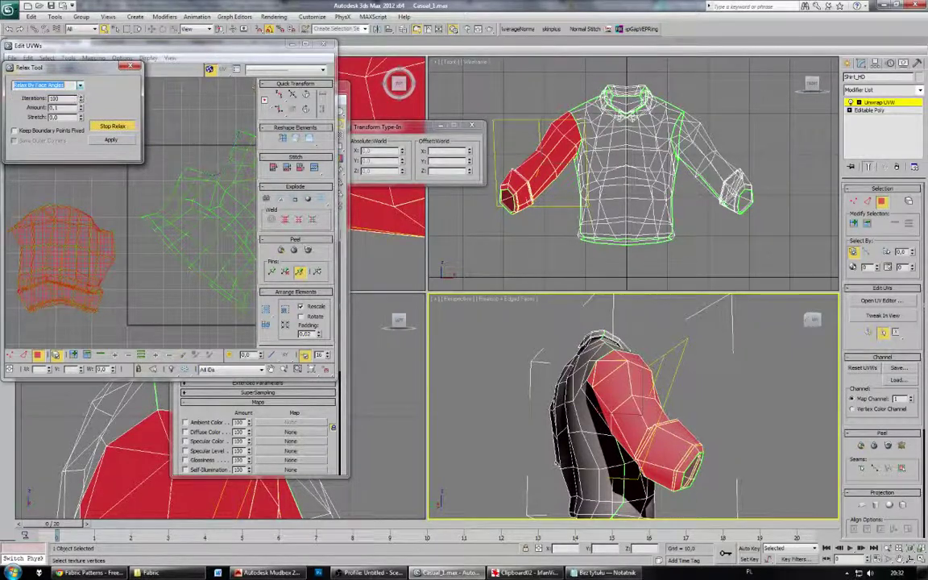
click(114, 126)
click(114, 197)
Step: Examine the newly relaxed sleeve's cuff edge up close and the overall layout of all shells
middle_drag(111, 288, 200, 265)
scroll(201, 265, up, 4)
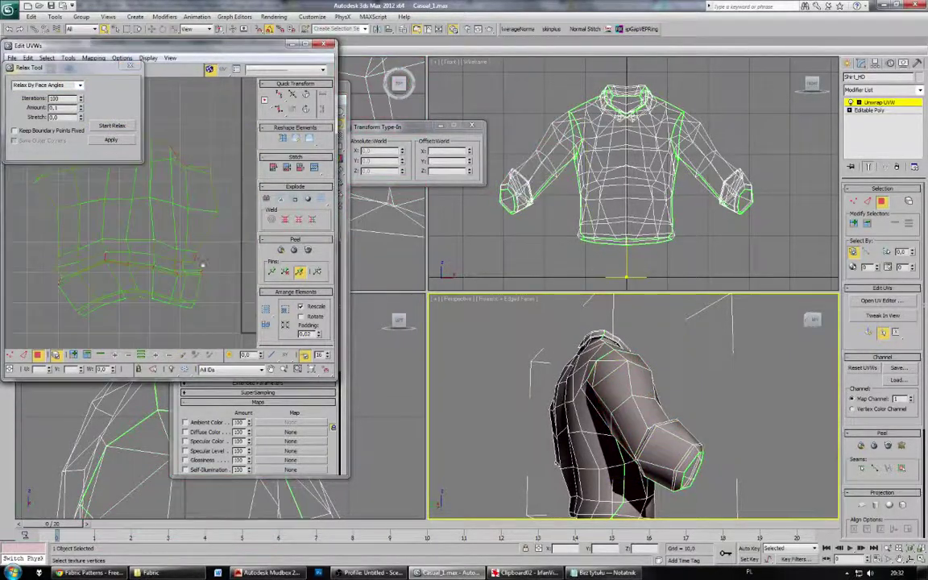
scroll(153, 277, up, 7)
scroll(159, 238, up, 3)
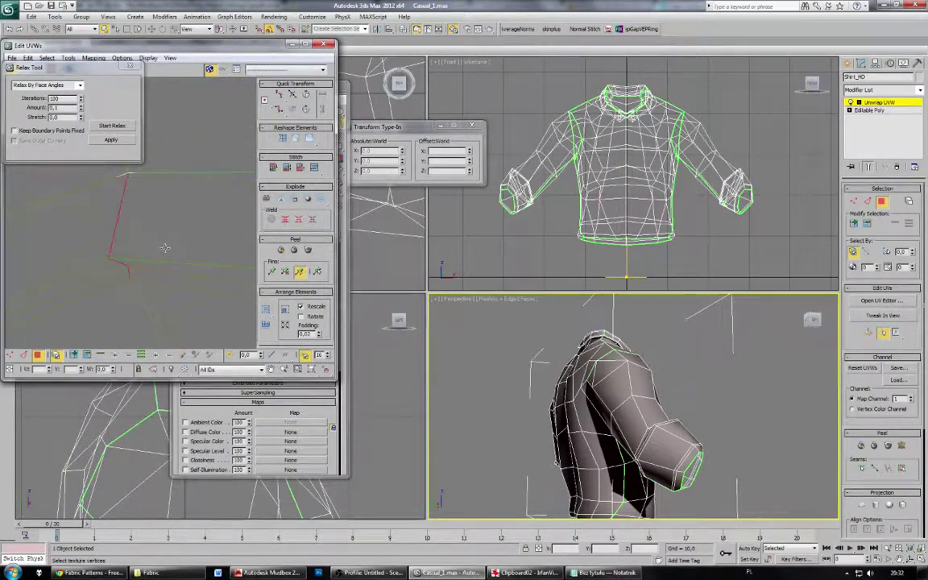
scroll(163, 250, down, 10)
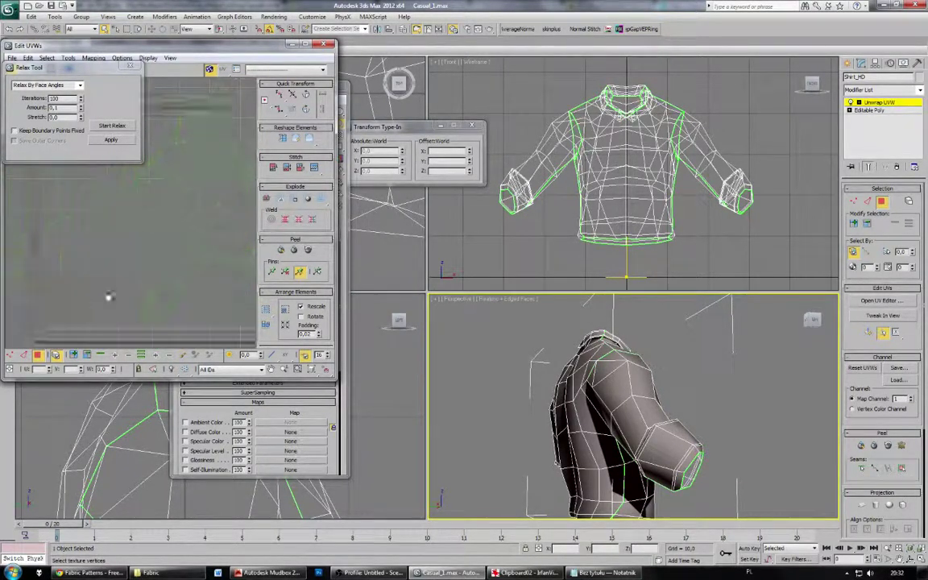
scroll(176, 274, down, 1)
middle_drag(175, 275, 207, 257)
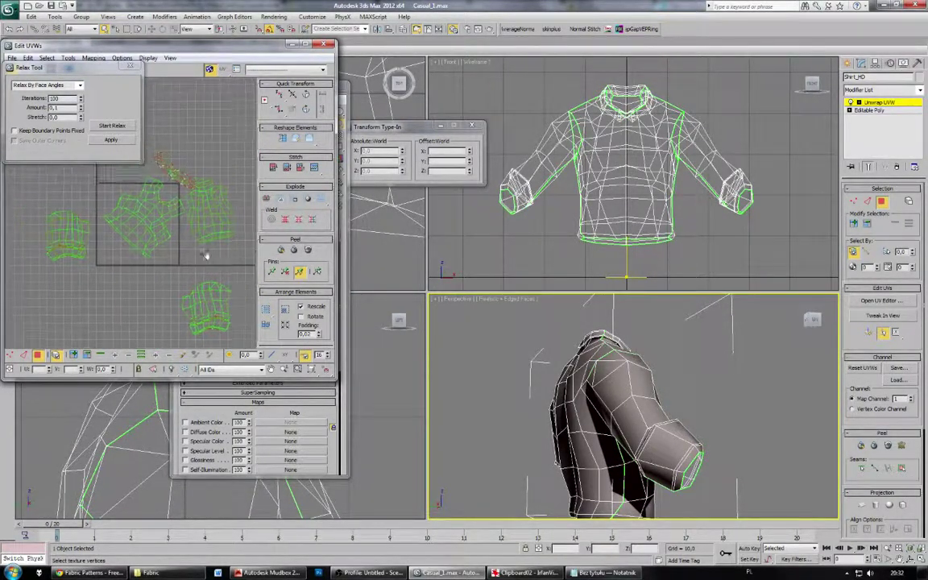
Step: Close the Relax Tool and pack the UVs with Recursive Packing, 0.02 padding, and normalized, rescaled clusters
click(127, 66)
click(68, 58)
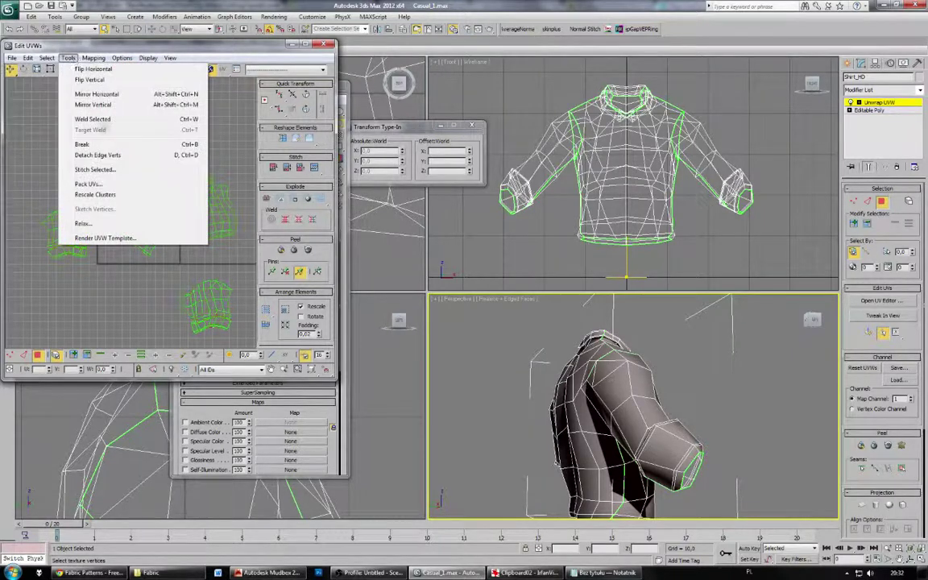
click(90, 185)
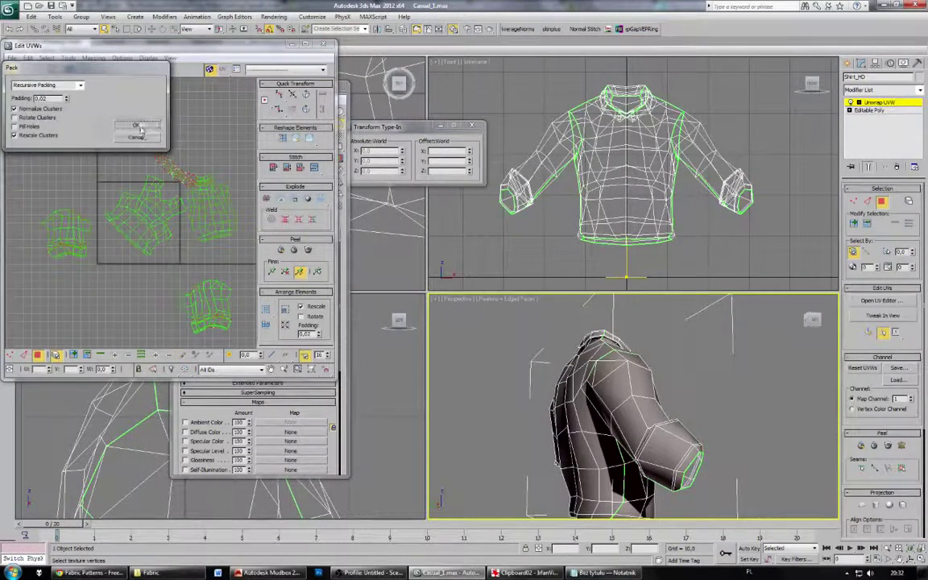
click(138, 128)
scroll(151, 190, up, 4)
middle_drag(121, 214, 97, 110)
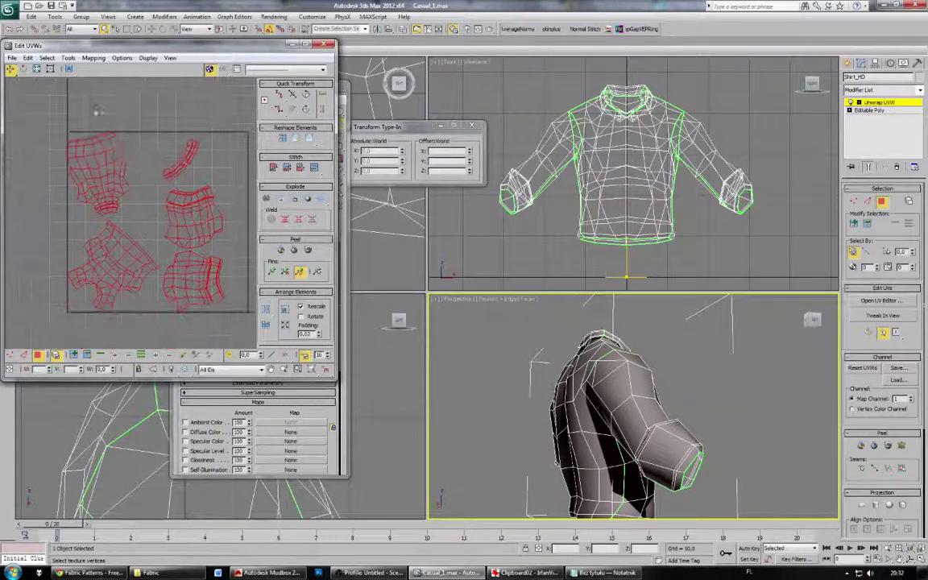
Step: With Freeform mode and angle snap off, rotate the back and front body shells until both stand upright
click(50, 69)
click(90, 171)
click(57, 186)
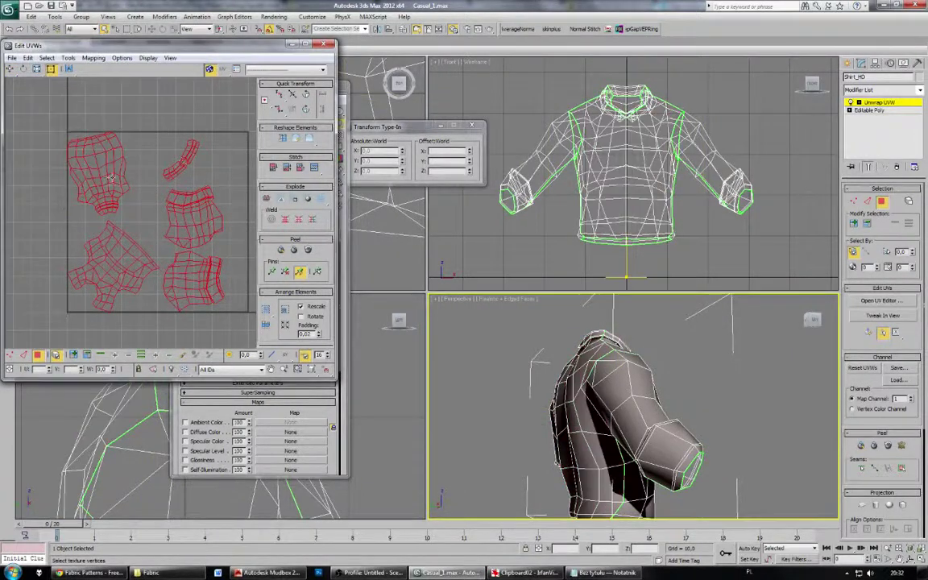
click(99, 161)
drag(101, 135, 83, 244)
click(270, 29)
drag(127, 172, 130, 173)
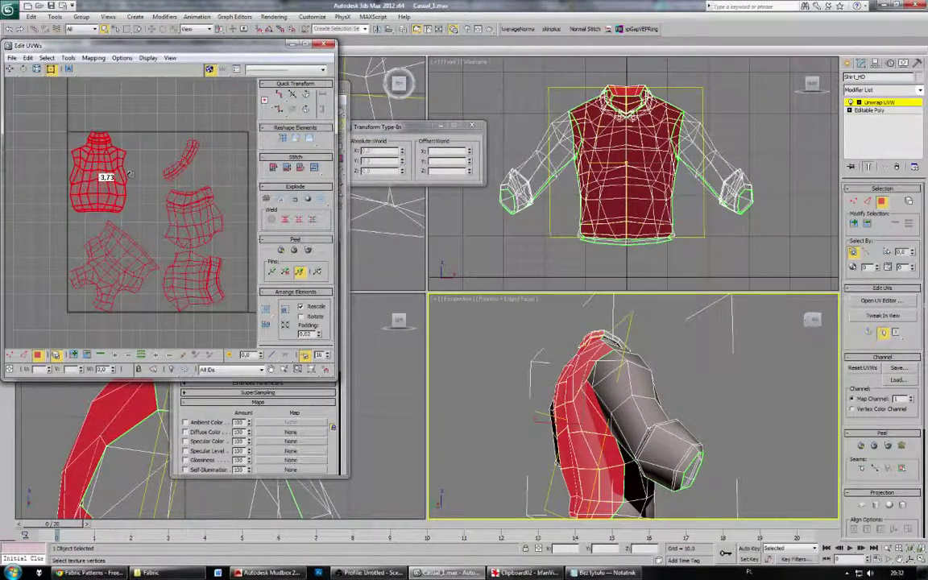
click(10, 70)
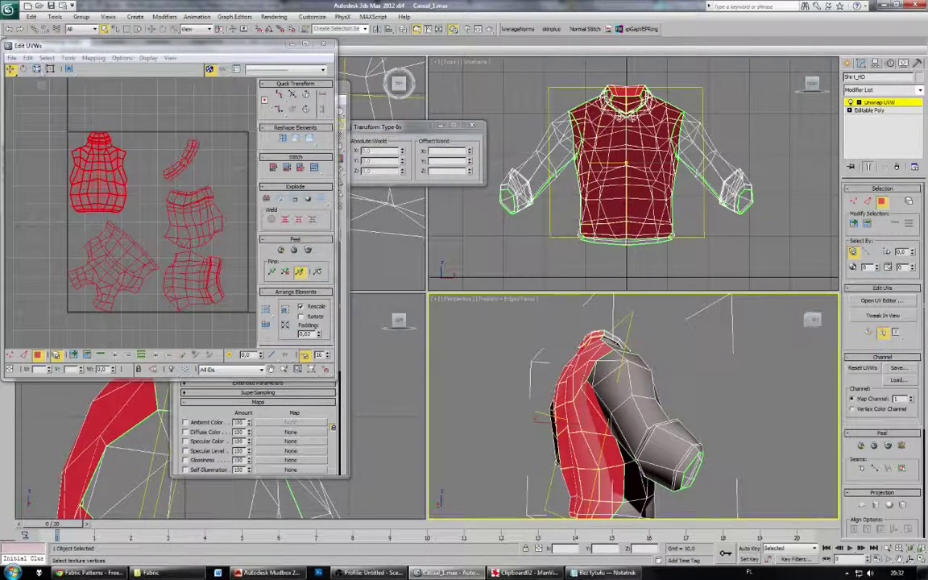
click(117, 241)
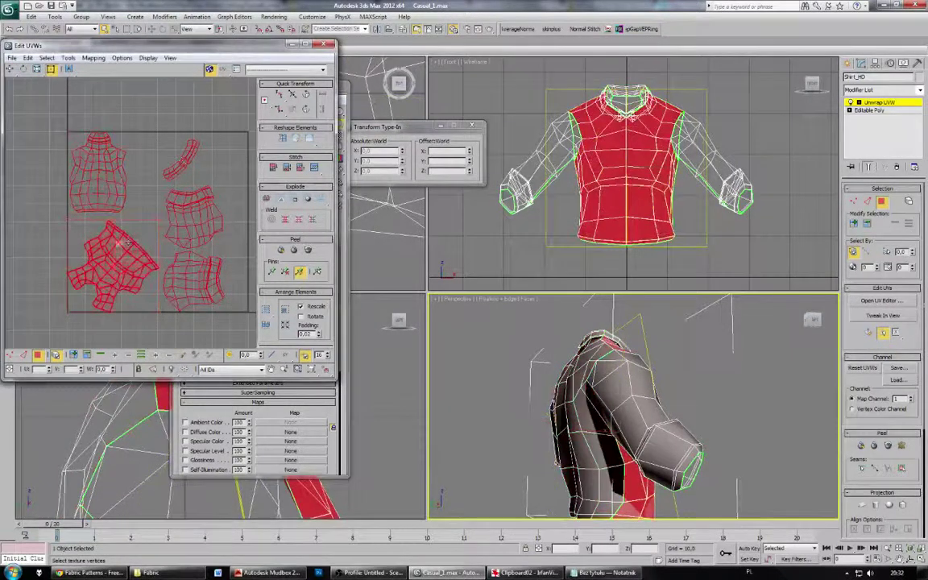
drag(115, 216, 152, 313)
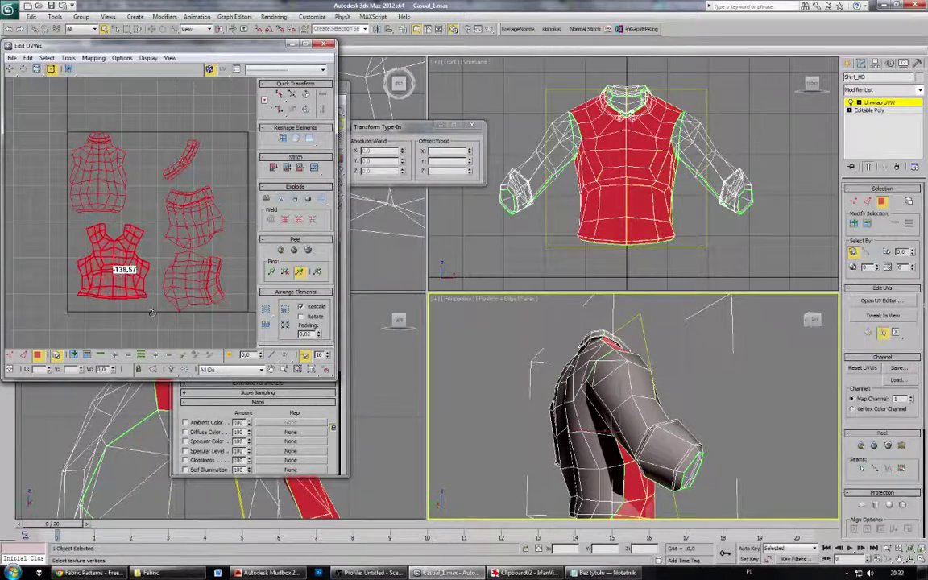
Step: Rotate and reposition the two sleeve shells with their cuffs facing opposite sides, and turn the collar shell horizontal
click(195, 285)
drag(203, 289, 192, 282)
click(214, 223)
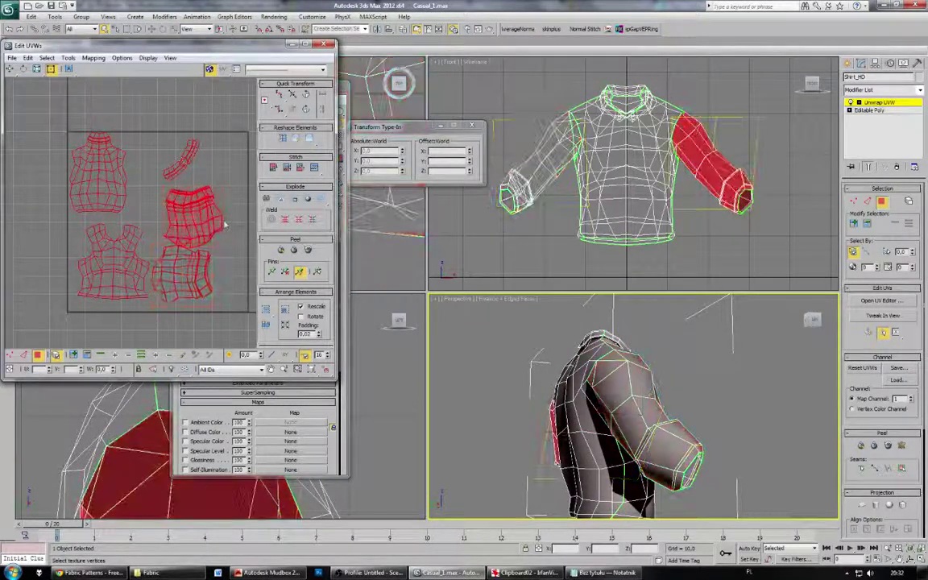
drag(224, 218, 202, 161)
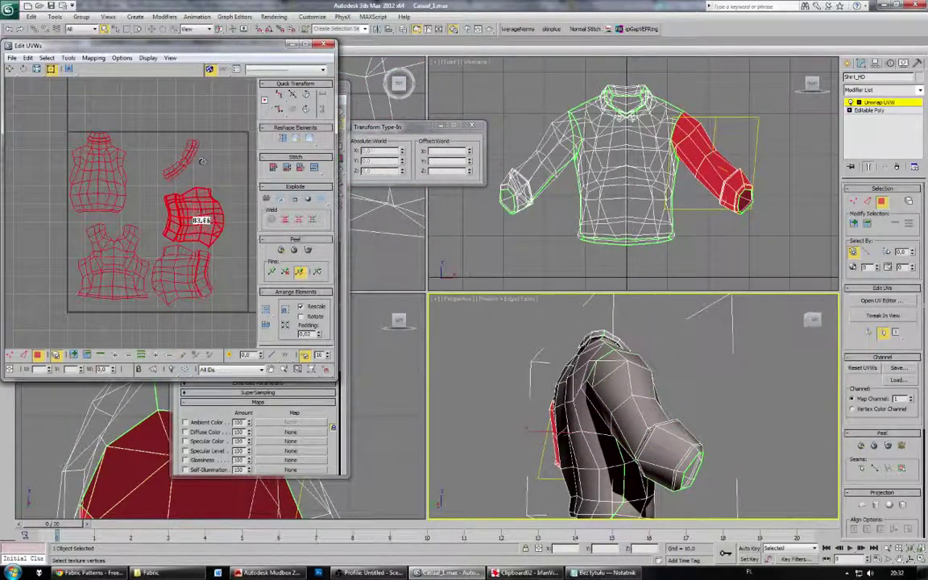
click(187, 165)
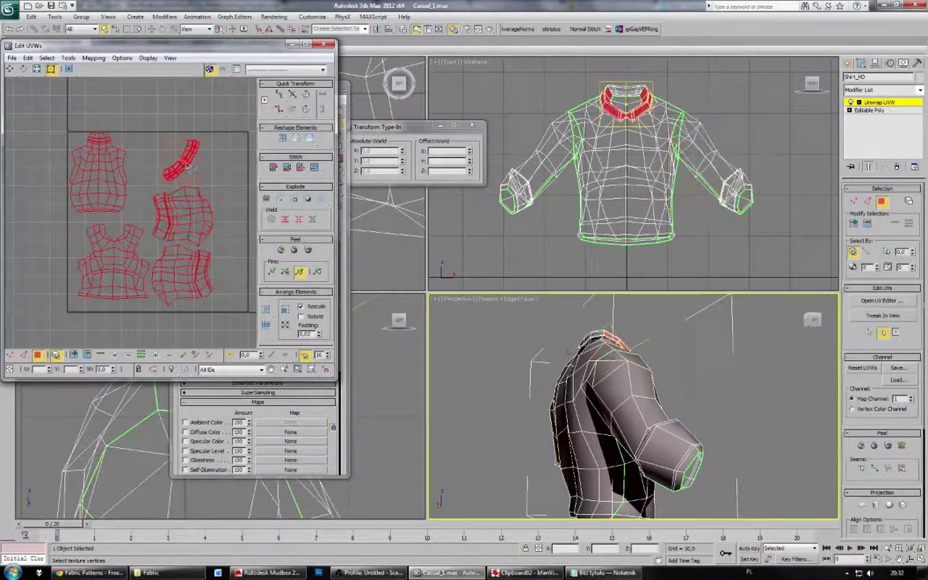
drag(180, 140, 172, 176)
click(118, 259)
drag(58, 120, 225, 307)
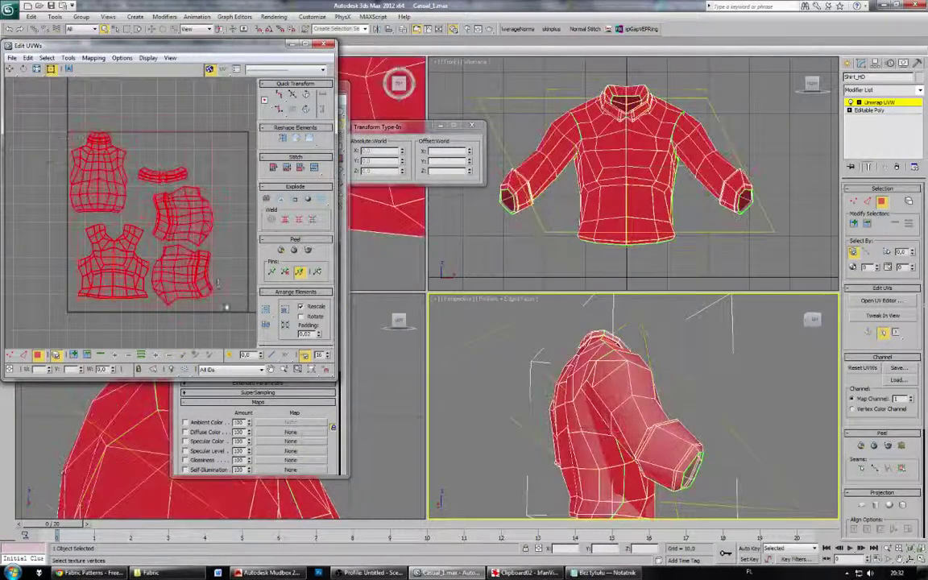
drag(195, 232, 195, 231)
click(211, 121)
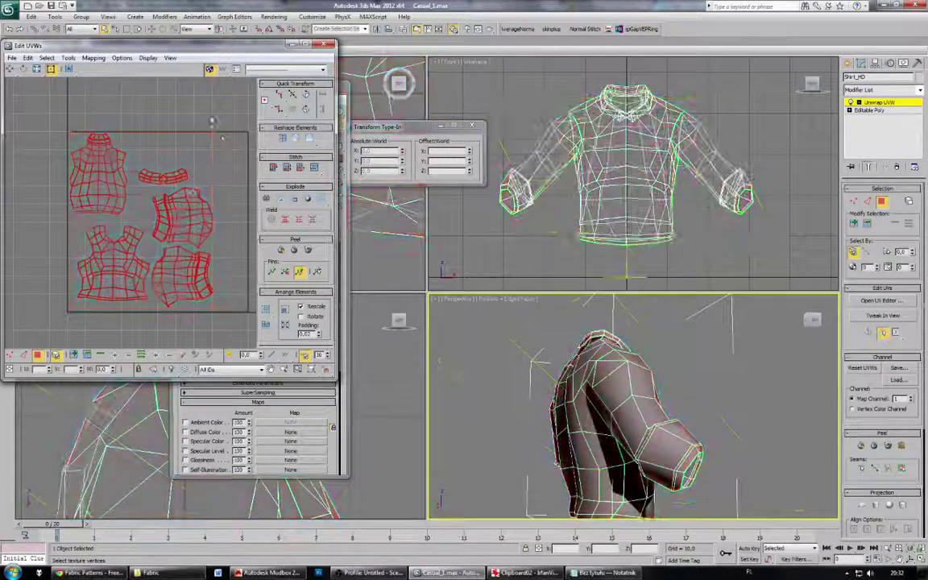
Step: Place the collar shell beside the back shell's neck and spread the sleeve and front body shells around the UV tile
drag(165, 177, 146, 143)
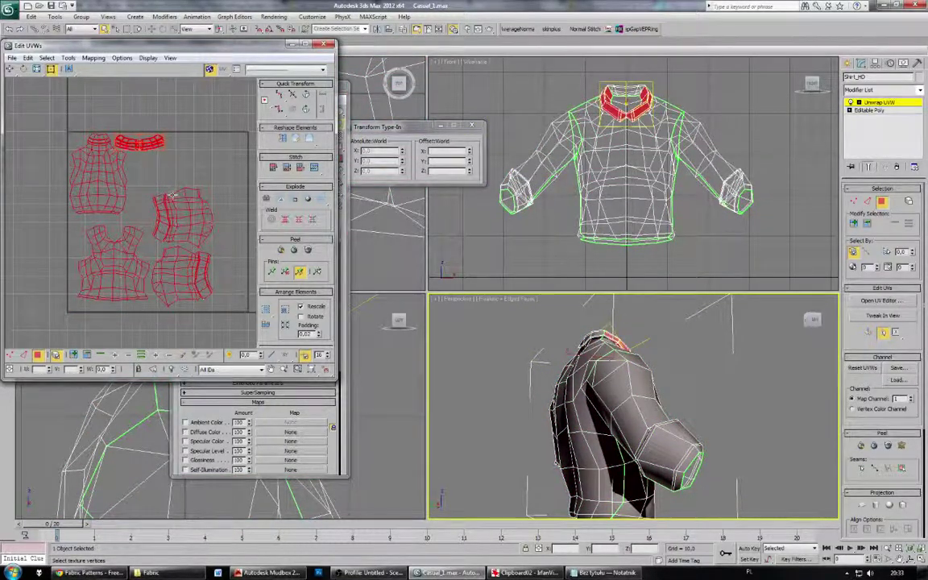
drag(180, 213, 156, 175)
drag(188, 274, 231, 256)
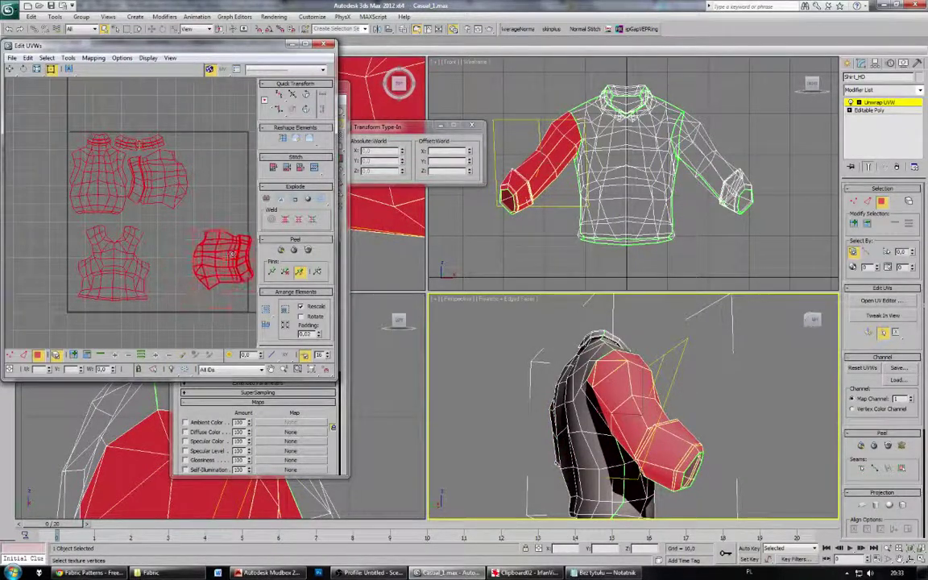
mouse_move(134, 276)
mouse_down()
mouse_move(158, 275)
mouse_move(127, 285)
mouse_up()
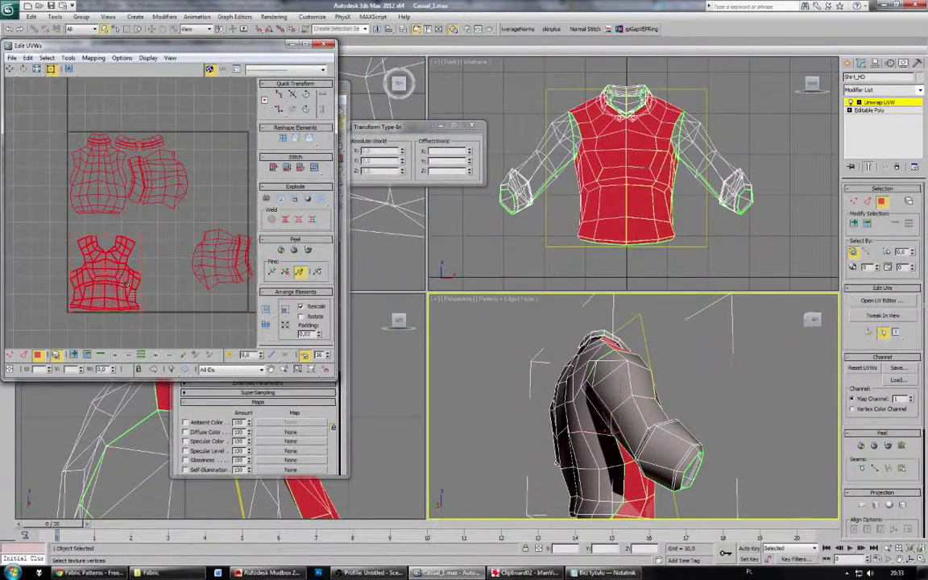
Step: Clear the sleeve shell from beneath the collar and place the front body shell there, next to the back shell
scroll(140, 289, up, 1)
middle_drag(140, 289, 104, 283)
drag(207, 227, 168, 243)
scroll(169, 241, down, 2)
drag(103, 261, 204, 190)
click(158, 192)
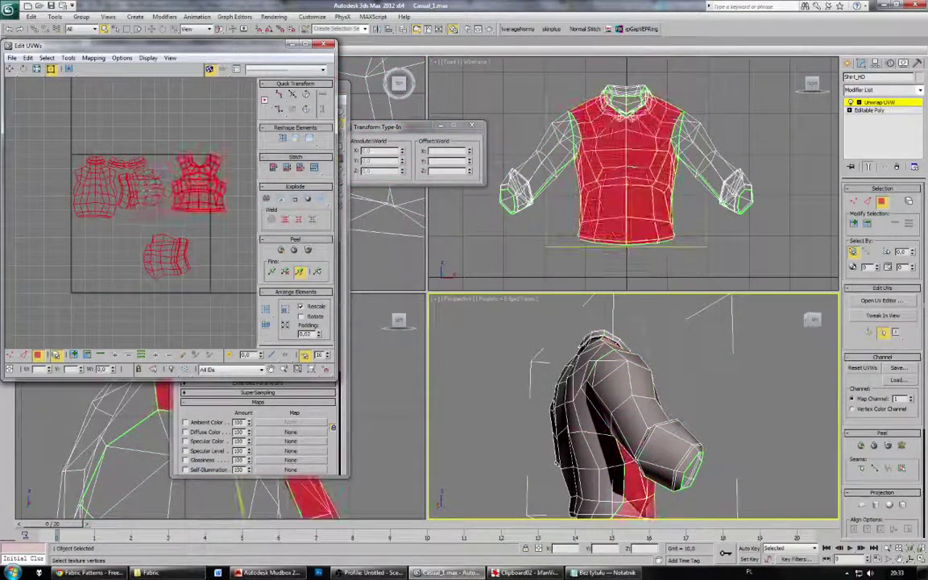
drag(145, 194, 51, 283)
drag(197, 180, 168, 193)
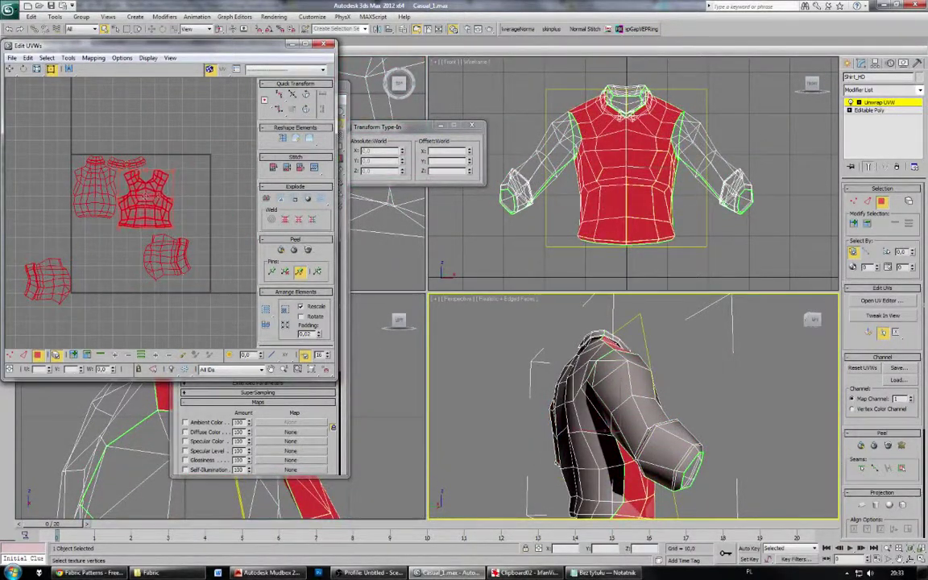
click(138, 160)
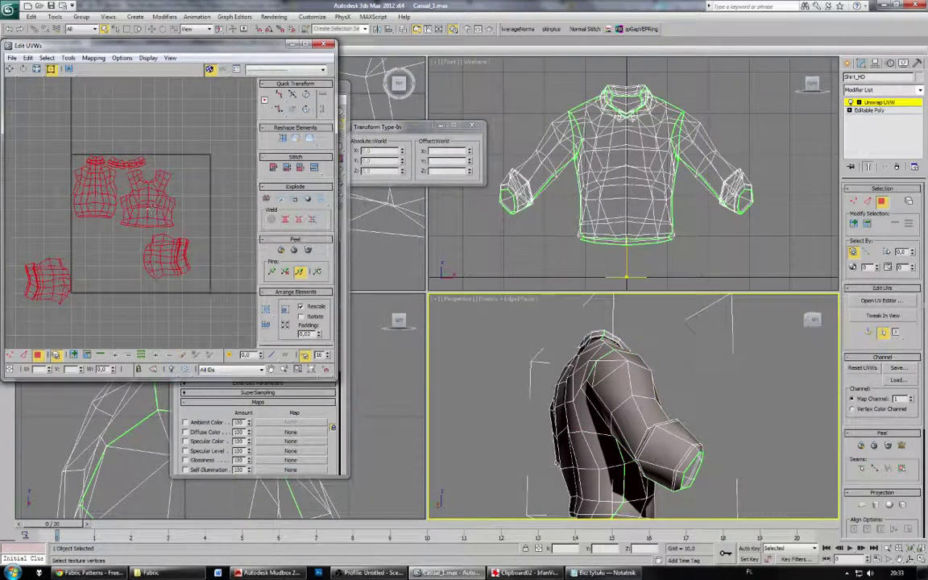
Step: Place the two sleeve shells side by side inside the UV tile, directly beneath the body shells
drag(167, 256, 97, 245)
drag(47, 286, 147, 259)
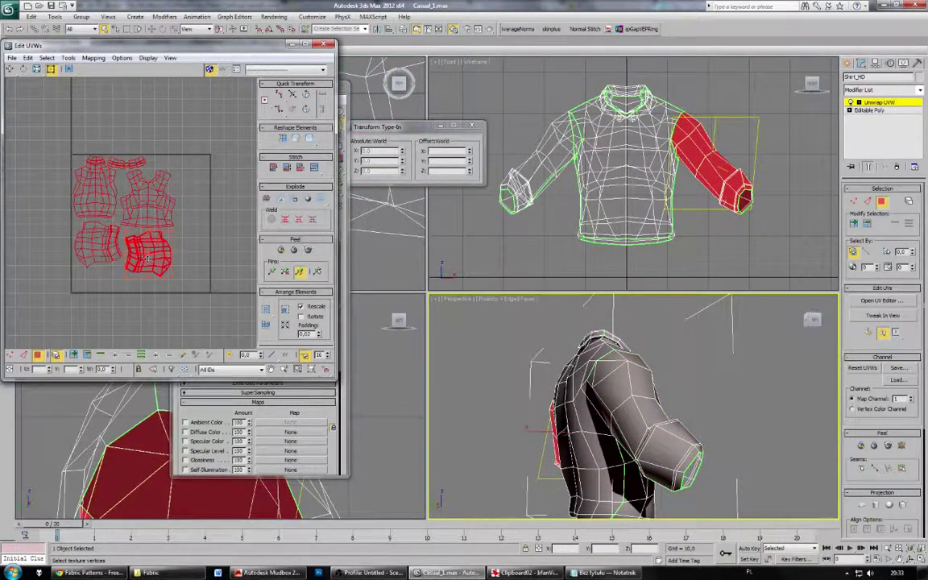
Step: Move the front body shell and the sleeve shell beneath it closer to the neighbouring back body and sleeve shells
scroll(171, 240, up, 3)
drag(145, 151, 159, 102)
drag(197, 150, 144, 281)
drag(149, 264, 146, 253)
scroll(154, 251, up, 3)
scroll(144, 235, down, 1)
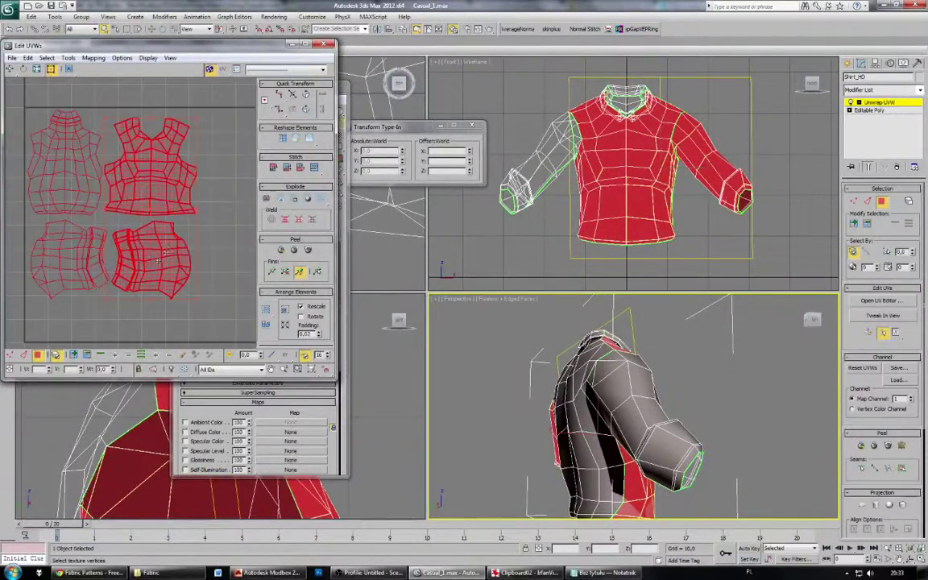
click(204, 198)
drag(167, 193, 166, 197)
click(160, 259)
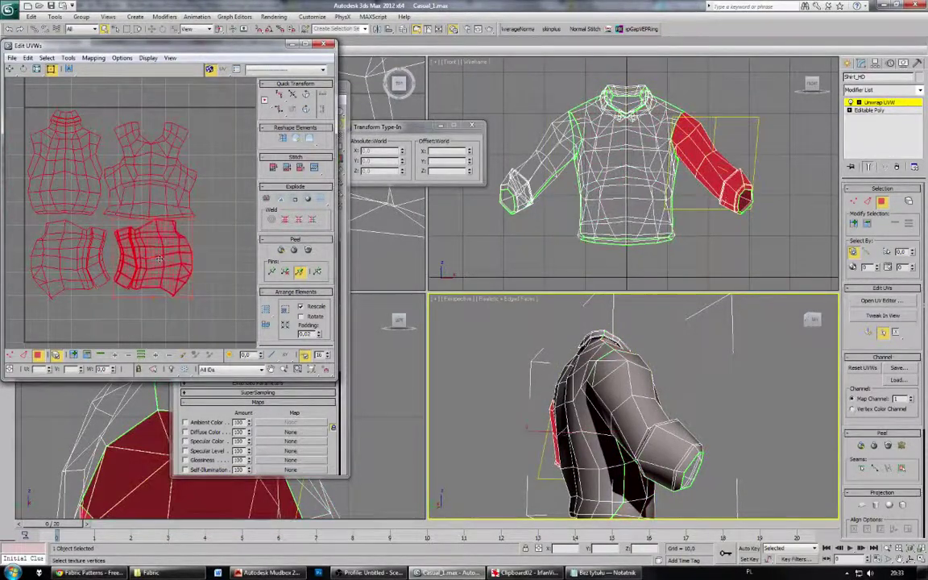
Step: Rotate the front body shell 180 degrees so its neck opening faces the sleeve shells
click(167, 182)
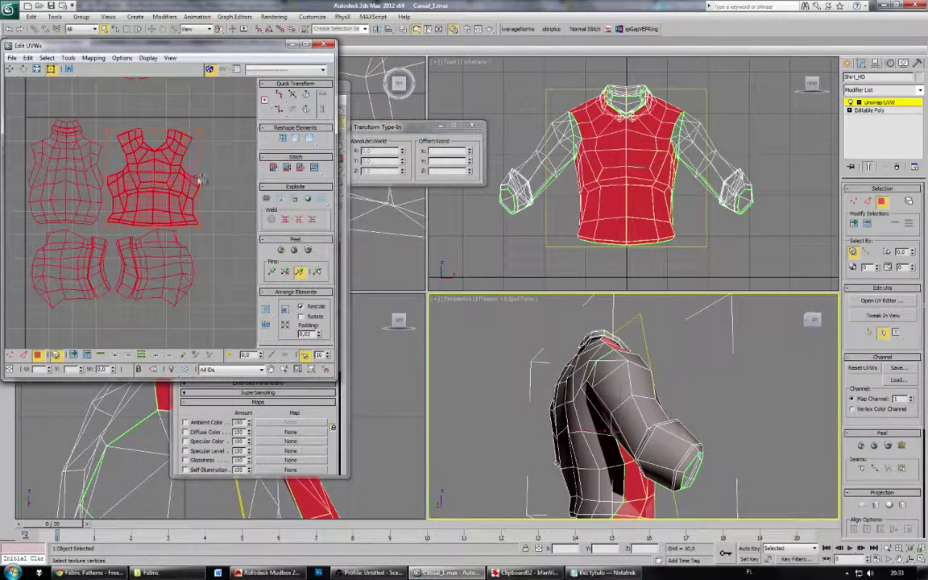
drag(199, 178, 130, 178)
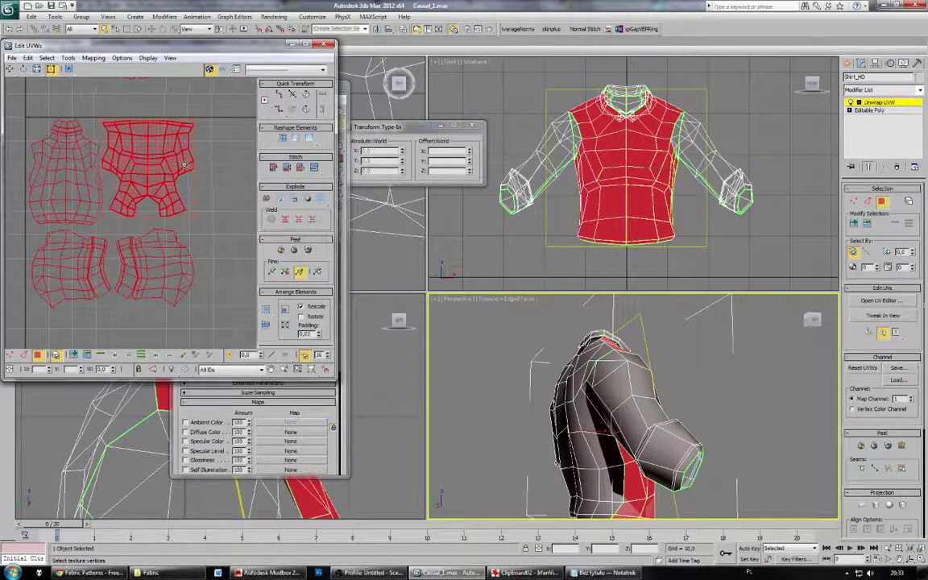
middle_drag(183, 164, 186, 181)
click(197, 128)
Step: Place the collar shell between the front body shell's neck opening and the two sleeve shells
click(150, 91)
drag(148, 90, 147, 248)
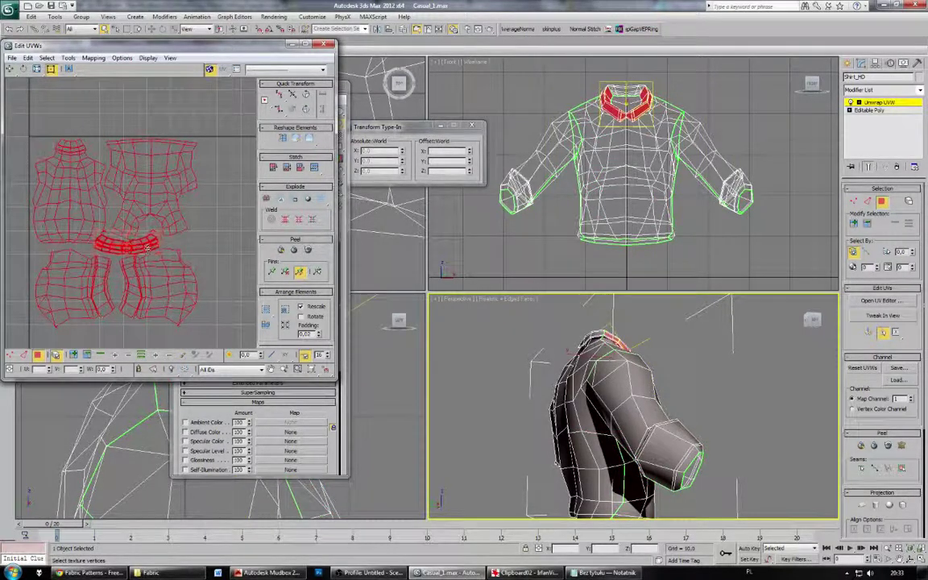
middle_drag(163, 284, 160, 257)
scroll(159, 262, up, 3)
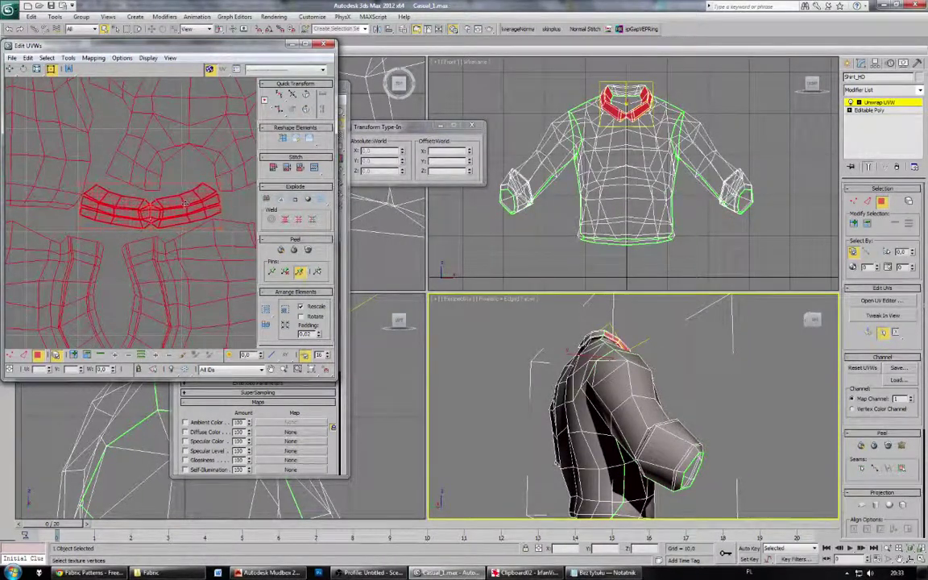
scroll(186, 203, down, 5)
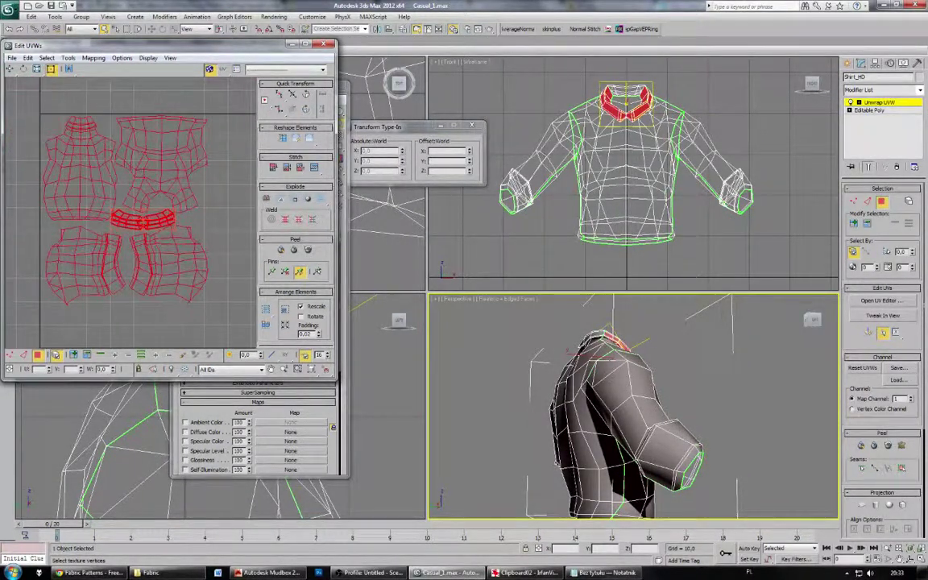
Step: Scale all the shells up together to fill the UV tile, and shift the sleeve under the front body towards the tile's edge
click(181, 268)
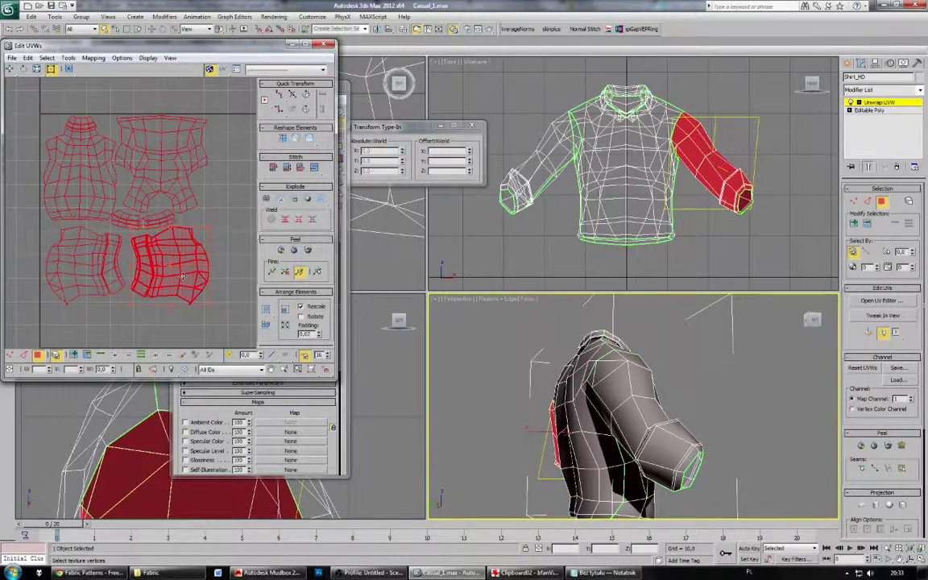
click(215, 218)
scroll(214, 217, down, 1)
drag(57, 151, 144, 243)
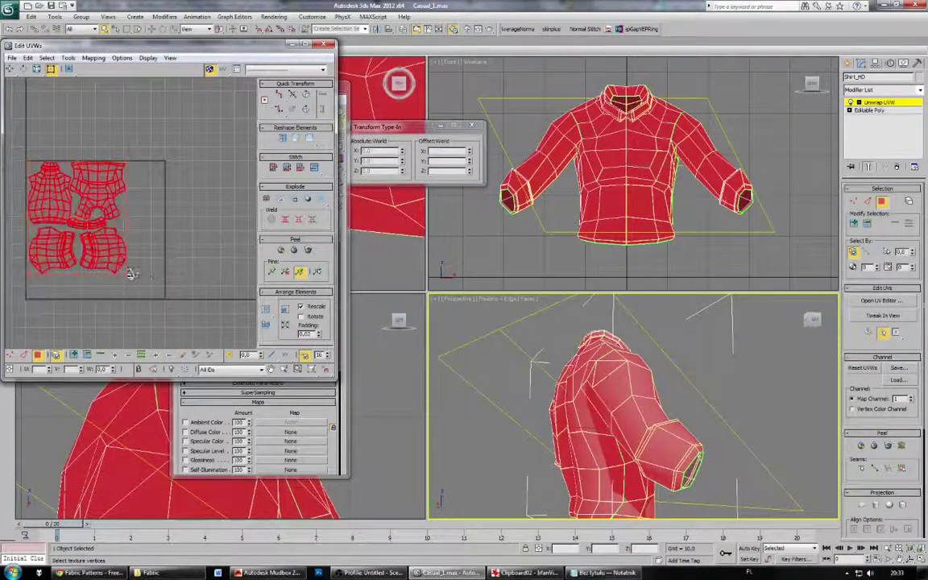
mouse_move(128, 273)
ctrl+mouse_down()
mouse_move(153, 286)
mouse_move(132, 269)
ctrl+mouse_up()
click(171, 276)
click(121, 270)
click(135, 237)
Step: Fine-tune the collar shell's position between the front body and sleeves, and check the whole layout against the tile borders
click(107, 241)
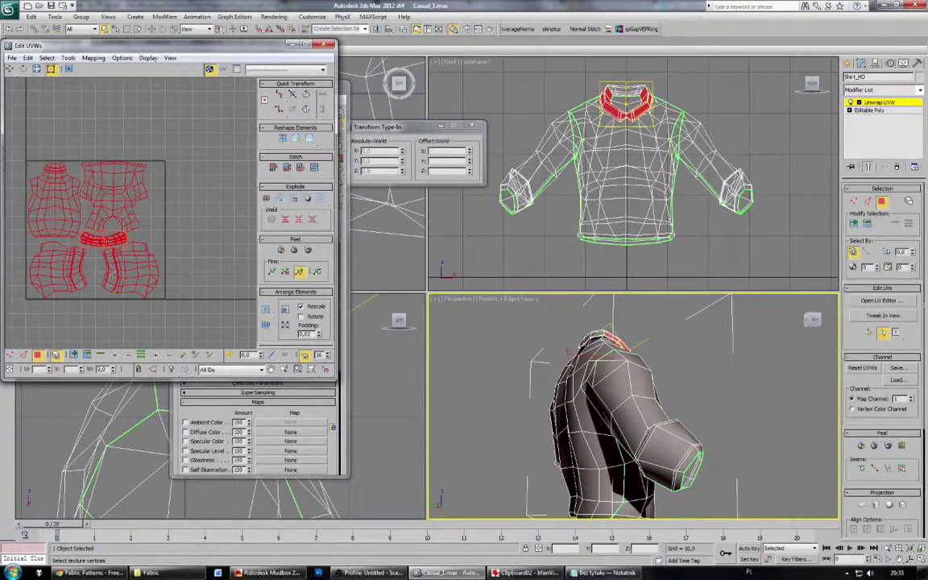
scroll(106, 241, up, 4)
click(134, 283)
scroll(134, 278, down, 4)
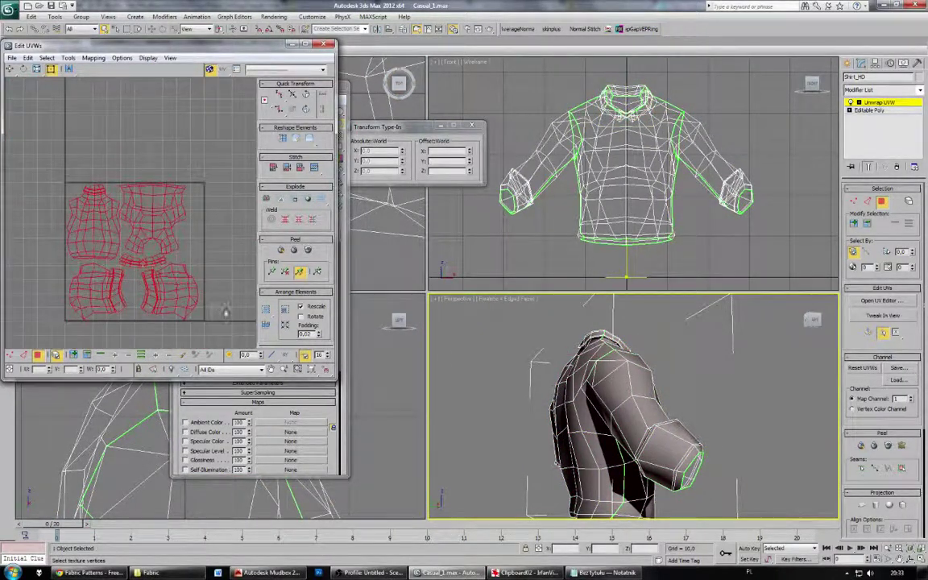
scroll(194, 282, up, 2)
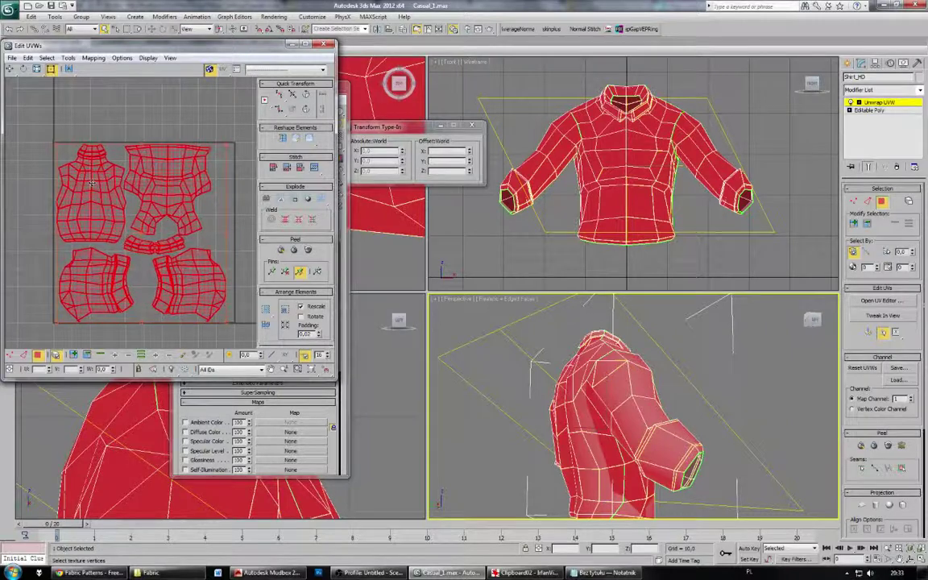
click(144, 120)
Step: Close the UV editor and save the scene file
click(324, 44)
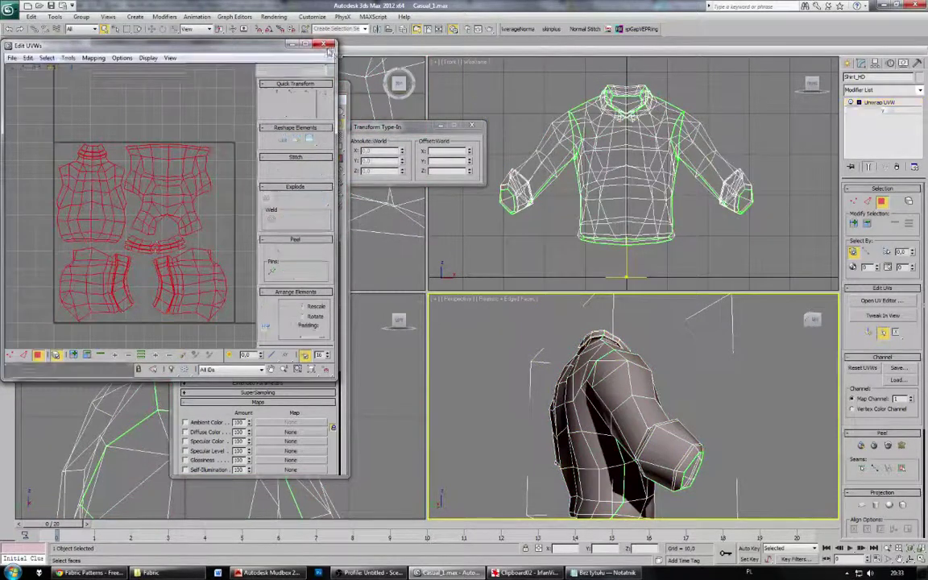
click(881, 103)
click(880, 103)
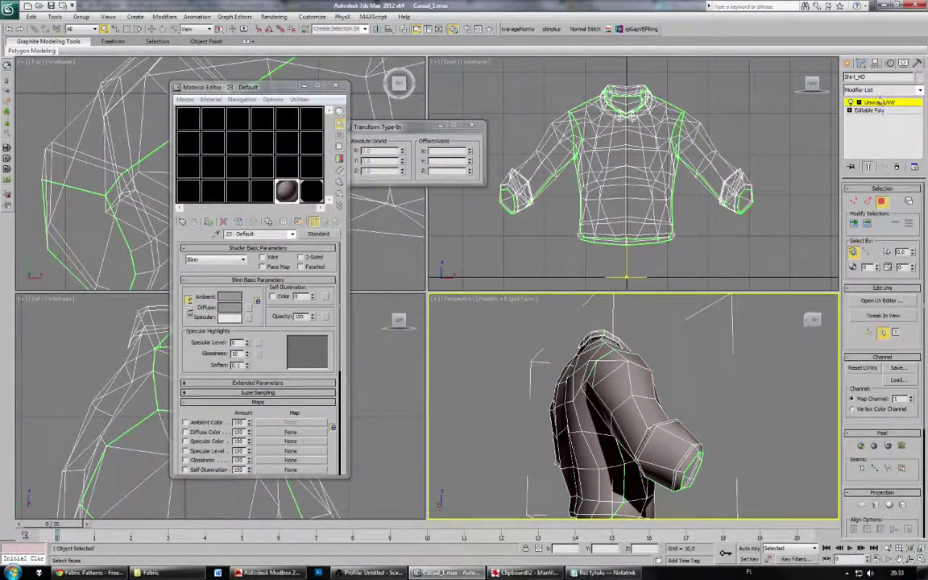
click(880, 103)
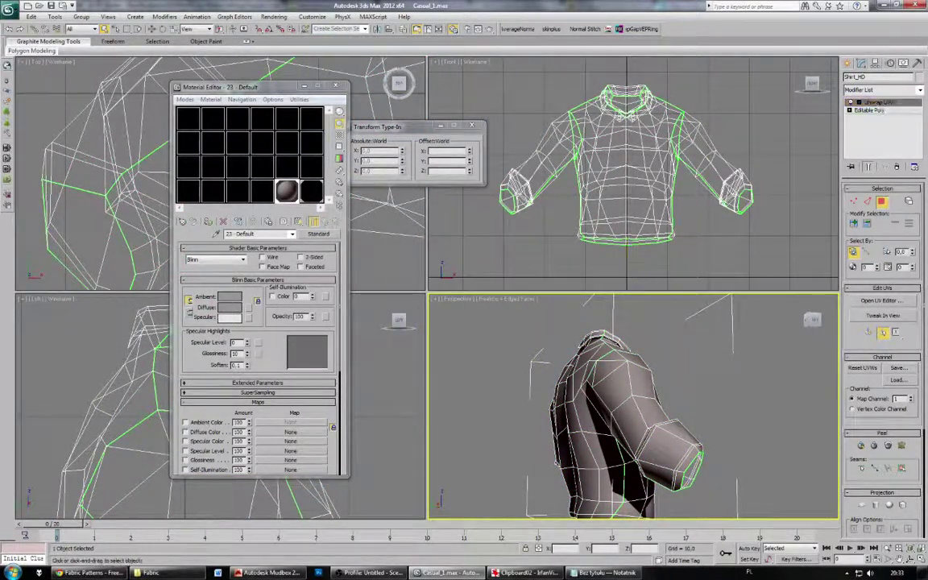
click(31, 16)
click(10, 11)
click(10, 11)
click(31, 93)
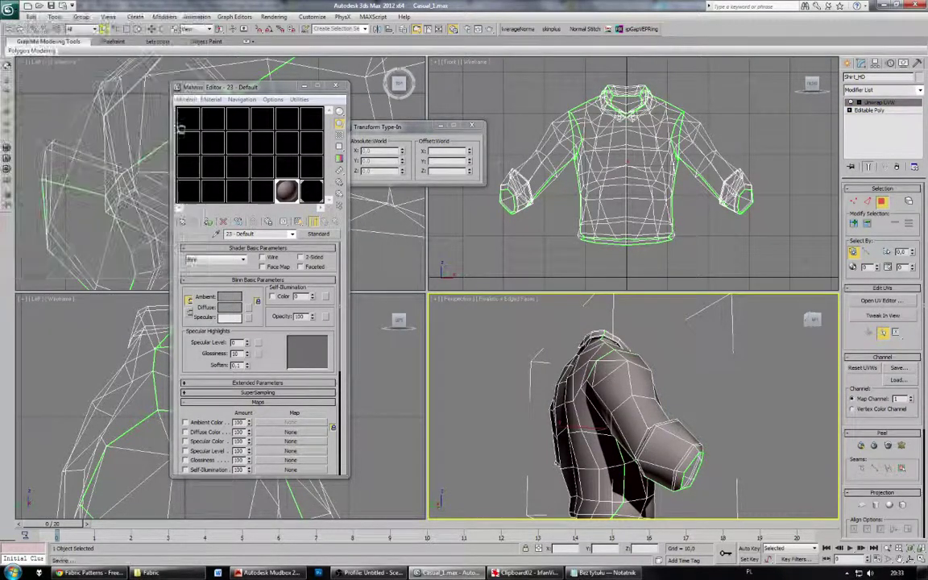
Step: Start saving the shirt's UVs from the UV editor, and browse to K:\3D Studio - files\Mudbox\2014\MobileSky\Male\Clothing in a file window
click(881, 300)
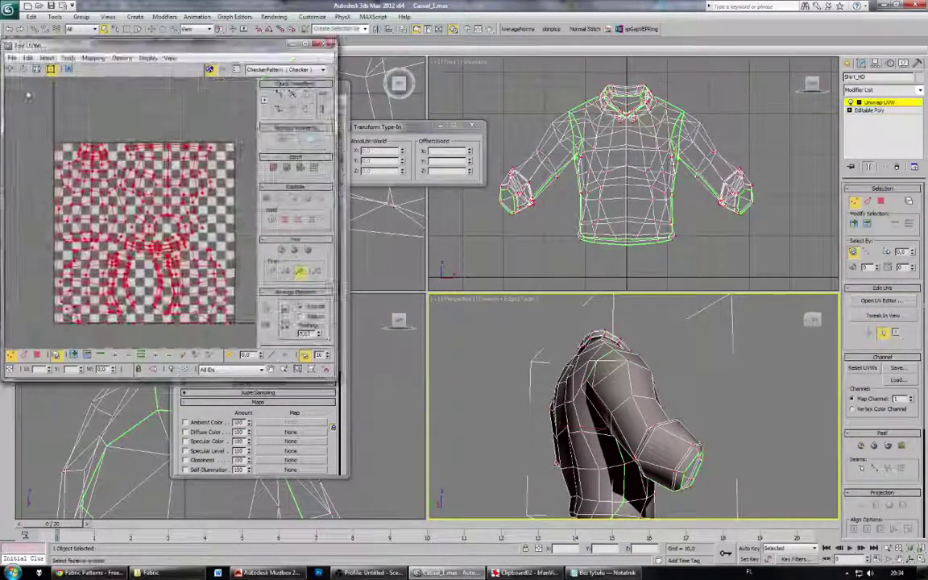
click(12, 58)
click(59, 81)
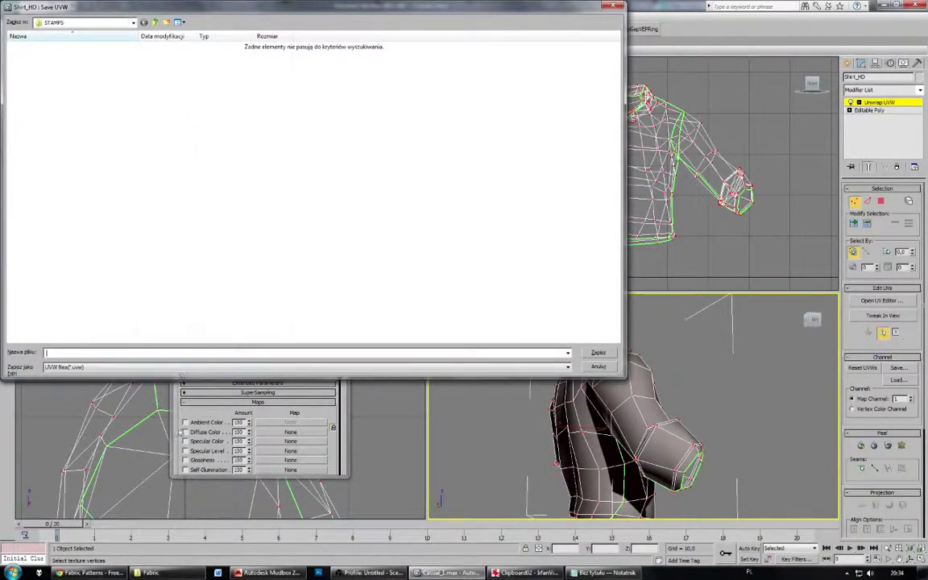
key(super+e)
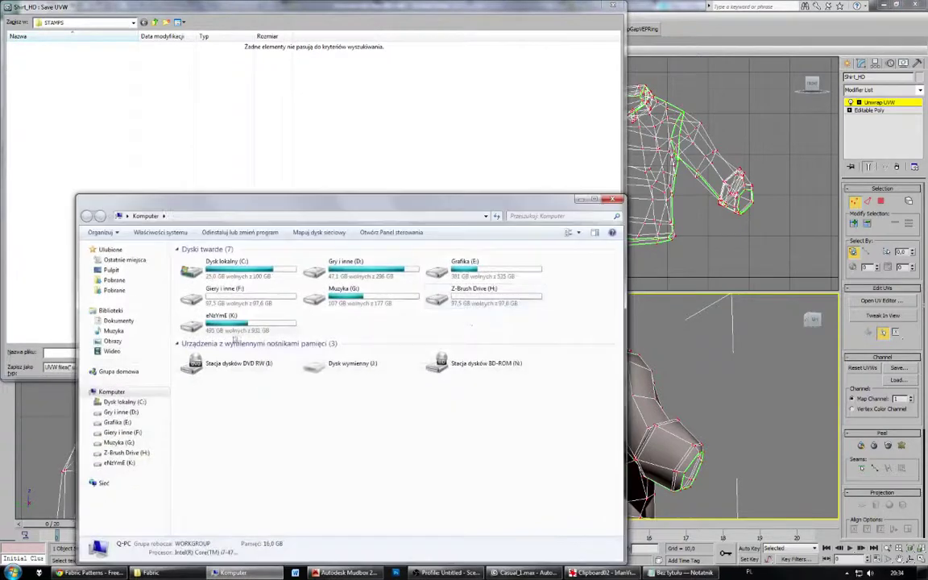
double_click(235, 330)
double_click(230, 281)
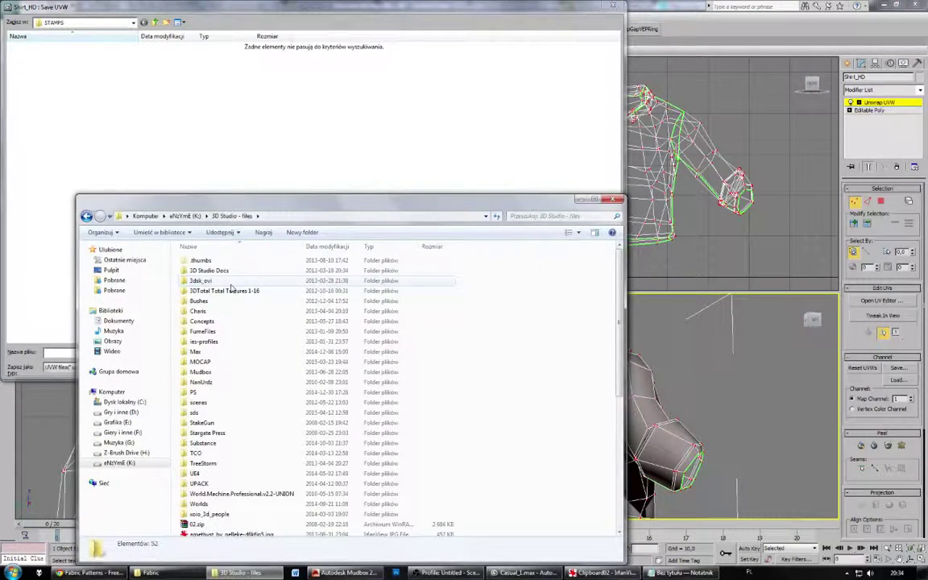
double_click(224, 372)
double_click(229, 262)
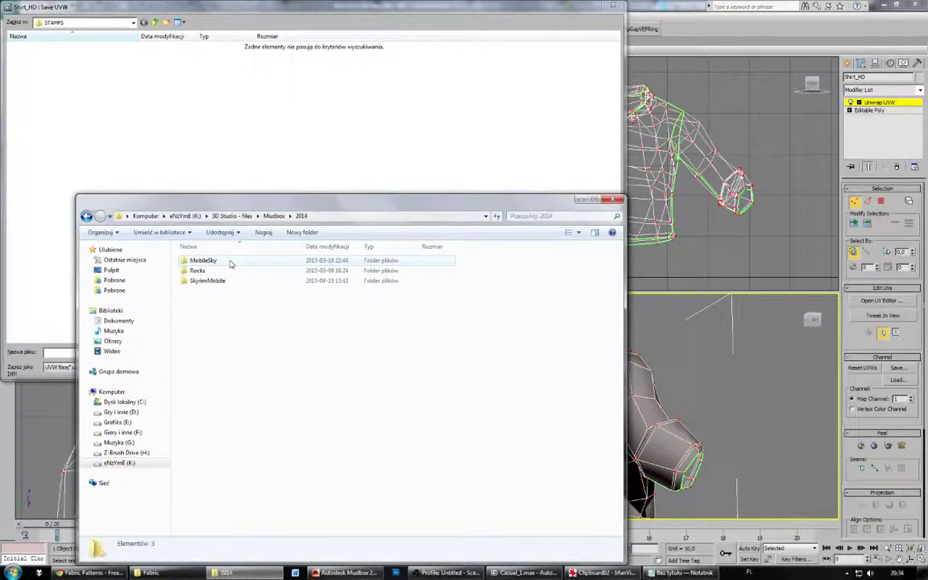
double_click(230, 261)
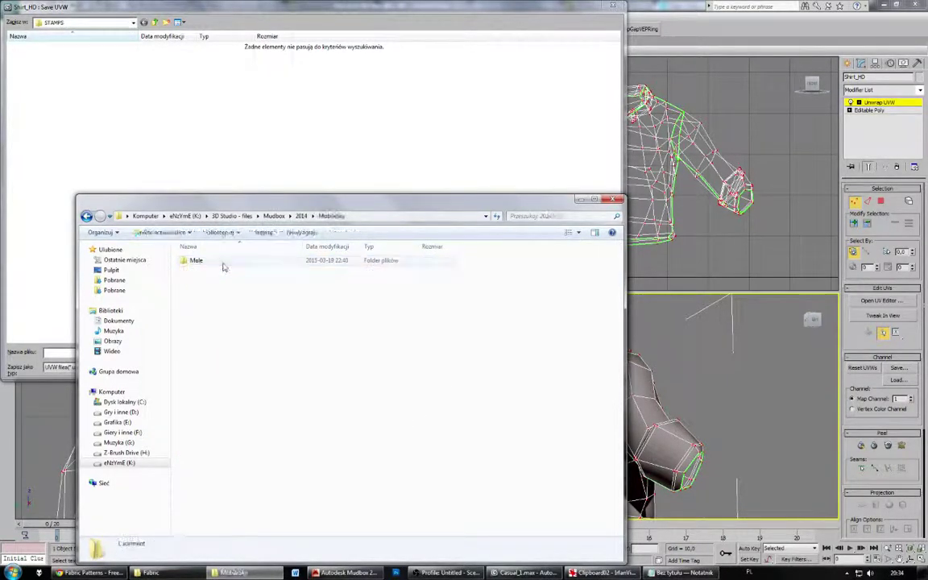
double_click(224, 262)
double_click(223, 264)
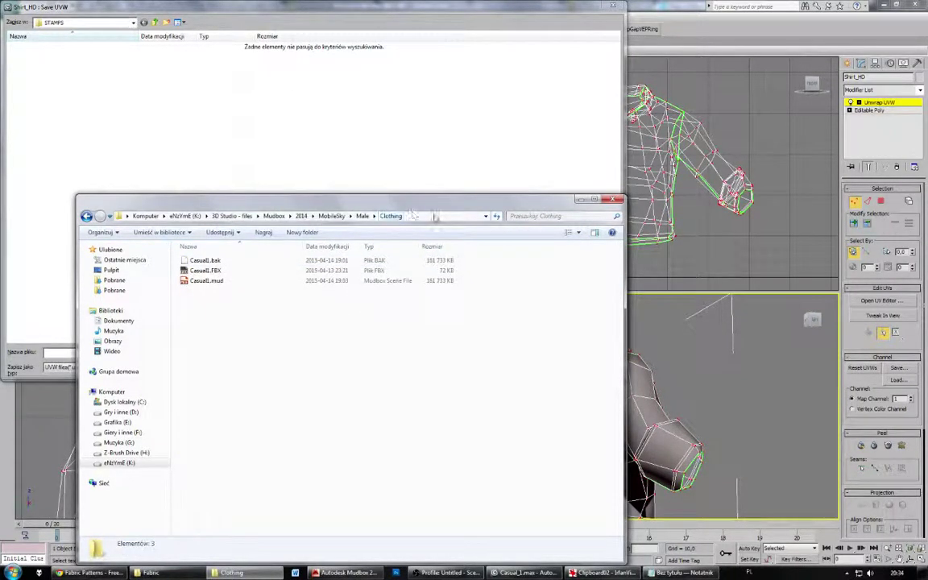
Step: Copy the Clothing folder's path into the save dialog and save the UVW file there as CasualShirt_Uvs
click(434, 216)
key(ctrl+c)
click(68, 354)
key(ctrl+v)
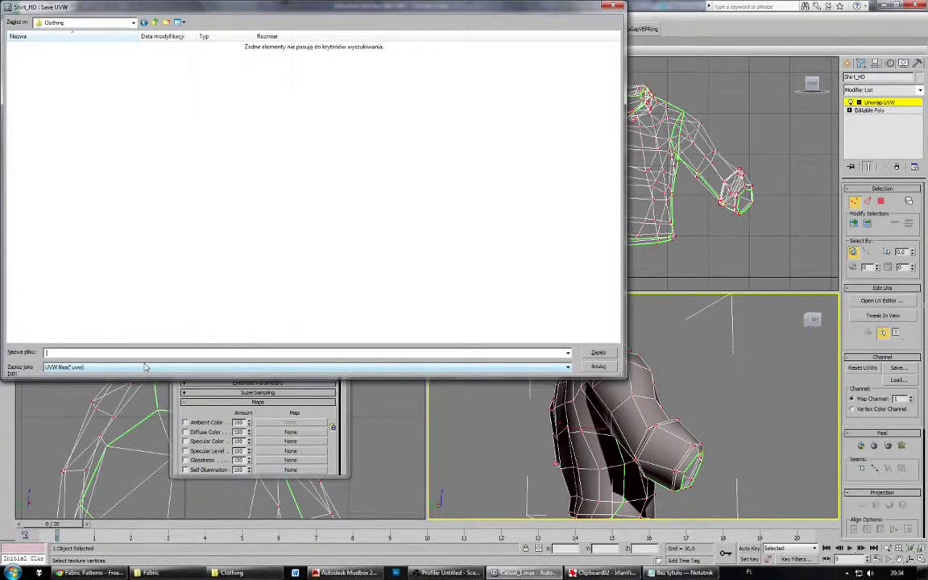
text(CasualShirt_Uvs)
key(Return)
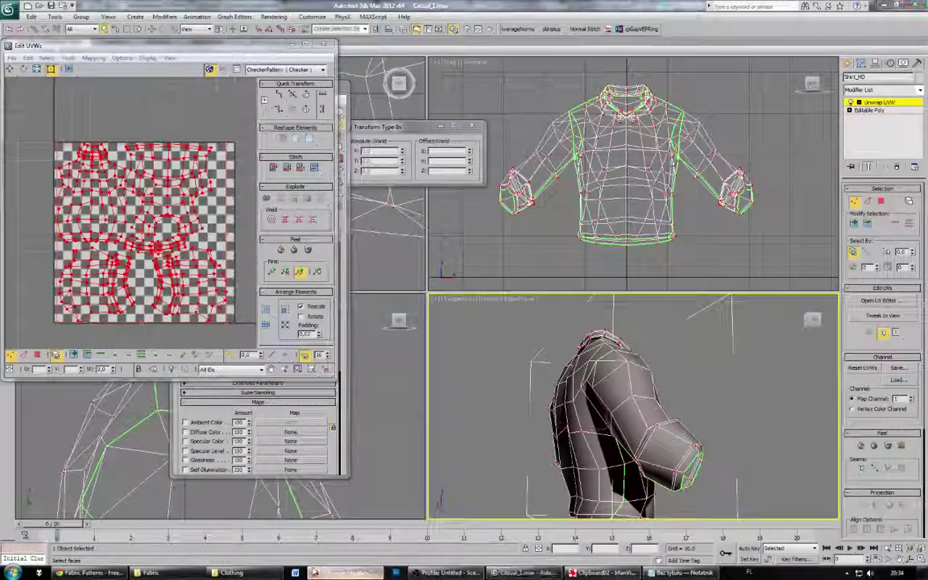
Step: Switch to Mudbox and check which file formats its general Import accepts, leaving the dialog without importing
key(alt+Tab)
click(8, 15)
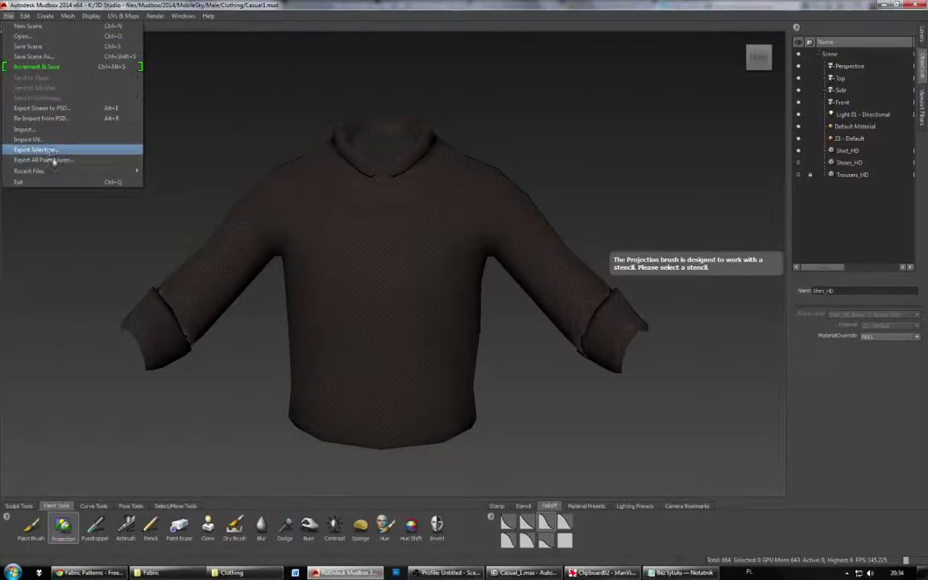
click(24, 129)
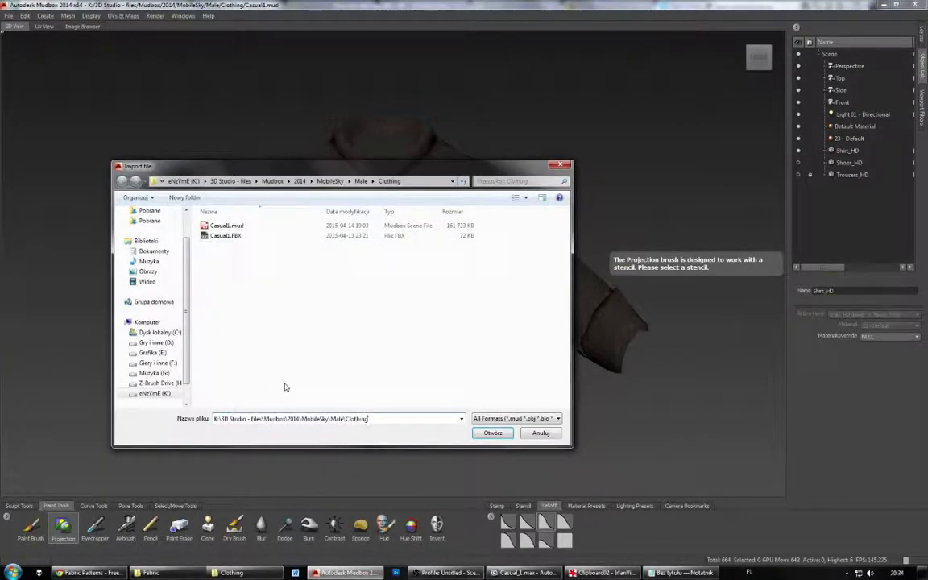
click(519, 418)
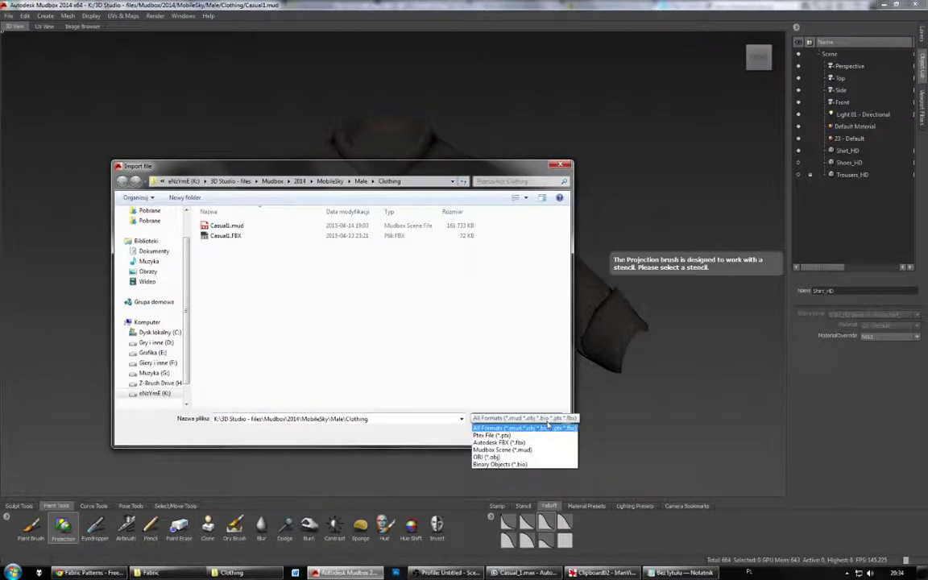
click(527, 401)
click(556, 165)
Step: Check which file formats the Import UV command accepts, leaving its dialog without importing anything
click(5, 16)
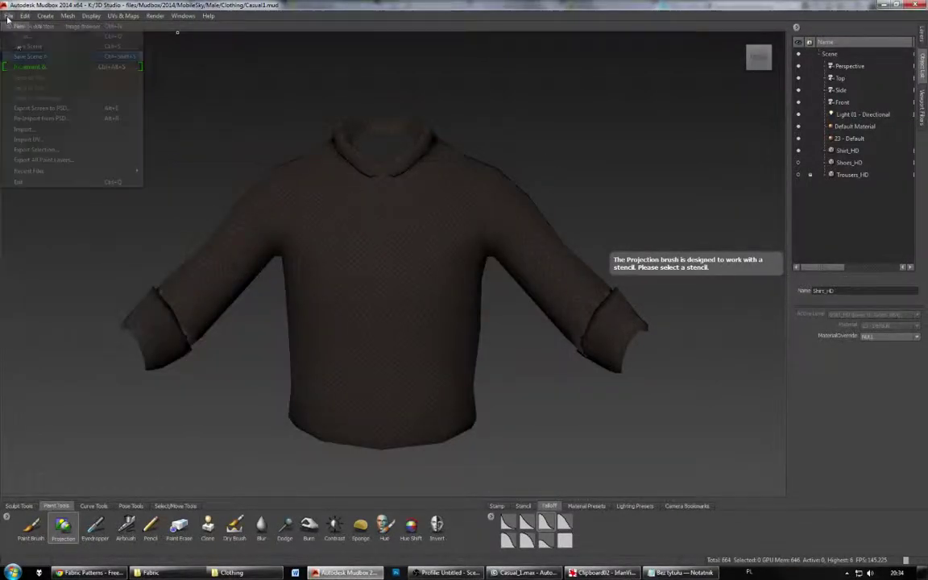
click(68, 141)
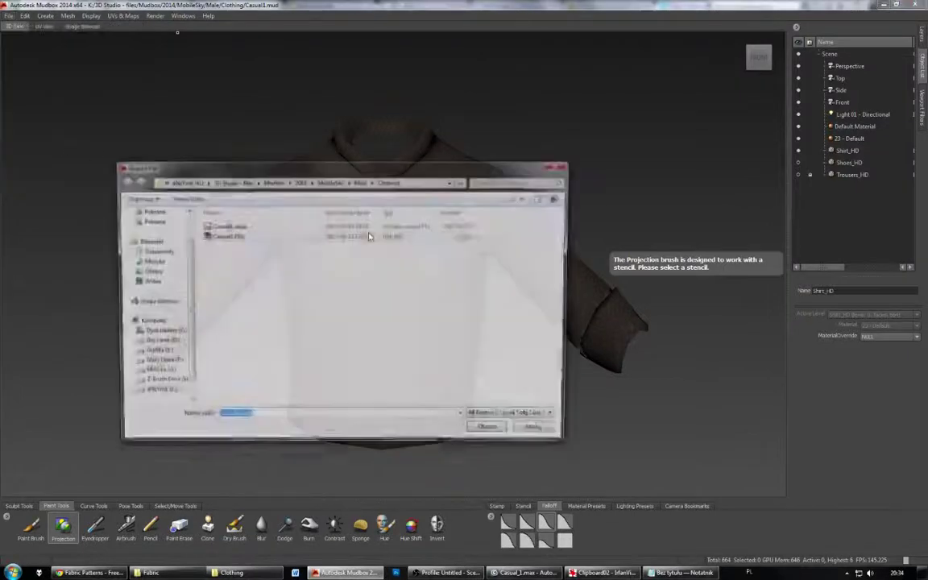
click(520, 419)
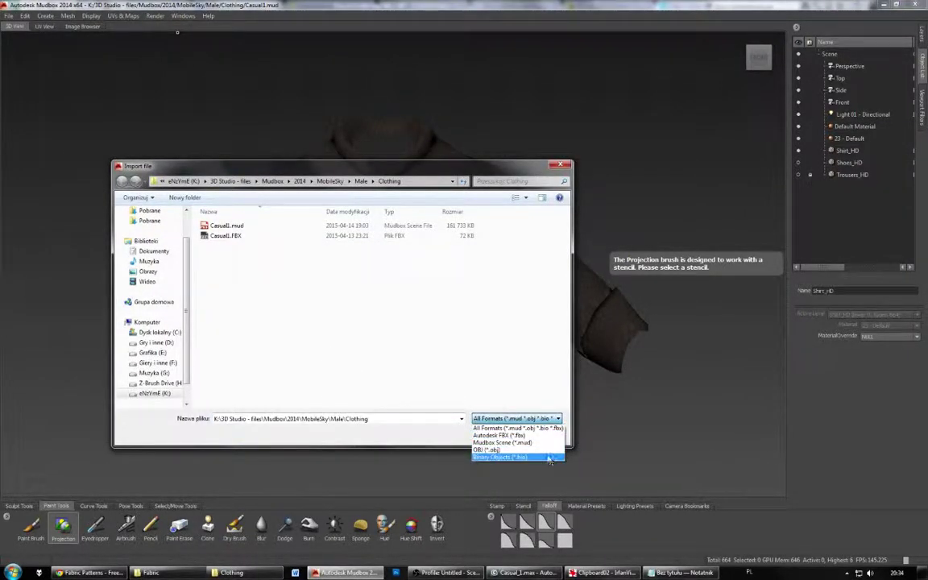
click(533, 429)
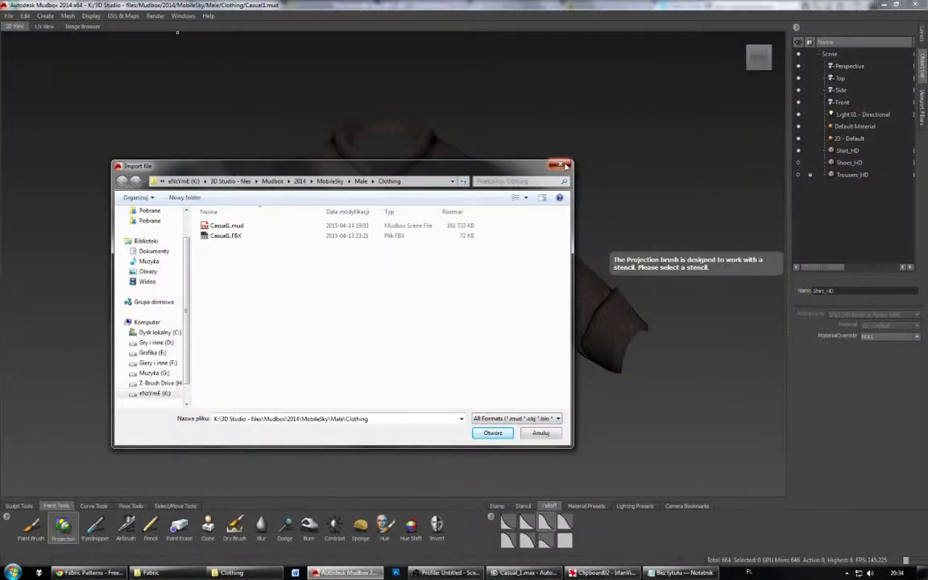
click(562, 165)
click(8, 15)
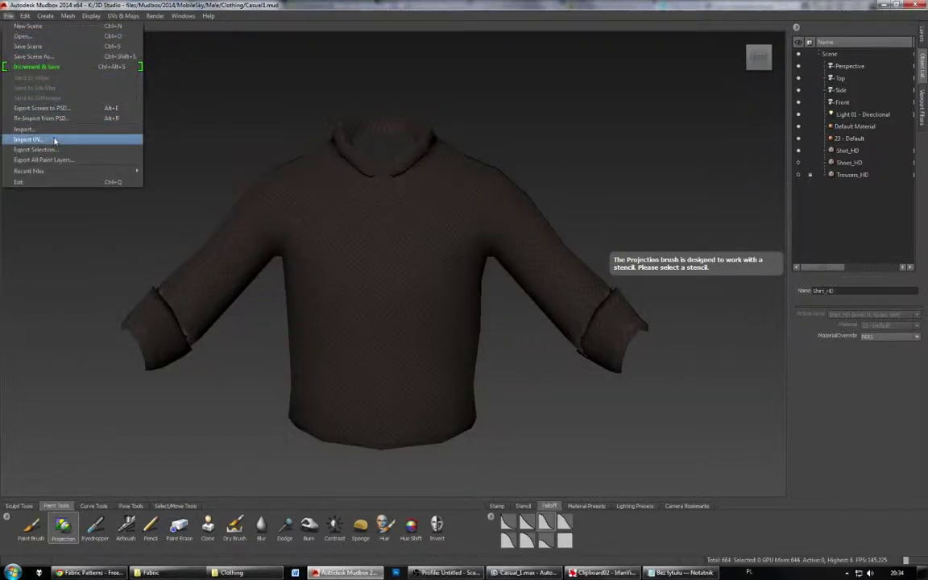
click(55, 141)
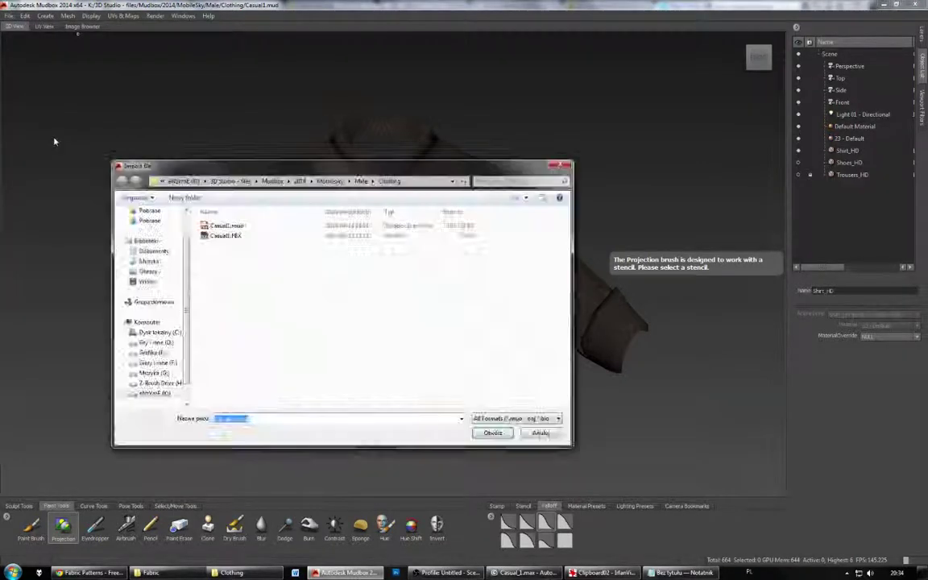
click(562, 166)
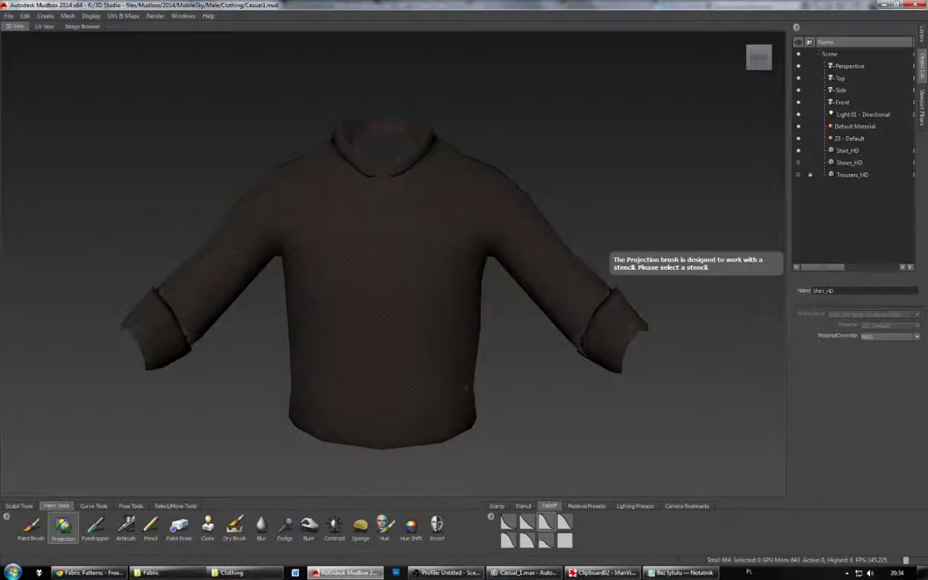
Step: Dab loose Projection brush strokes across the shirt's chest
mouse_move(388, 361)
mouse_down()
mouse_move(367, 323)
mouse_move(420, 311)
mouse_move(334, 297)
mouse_up()
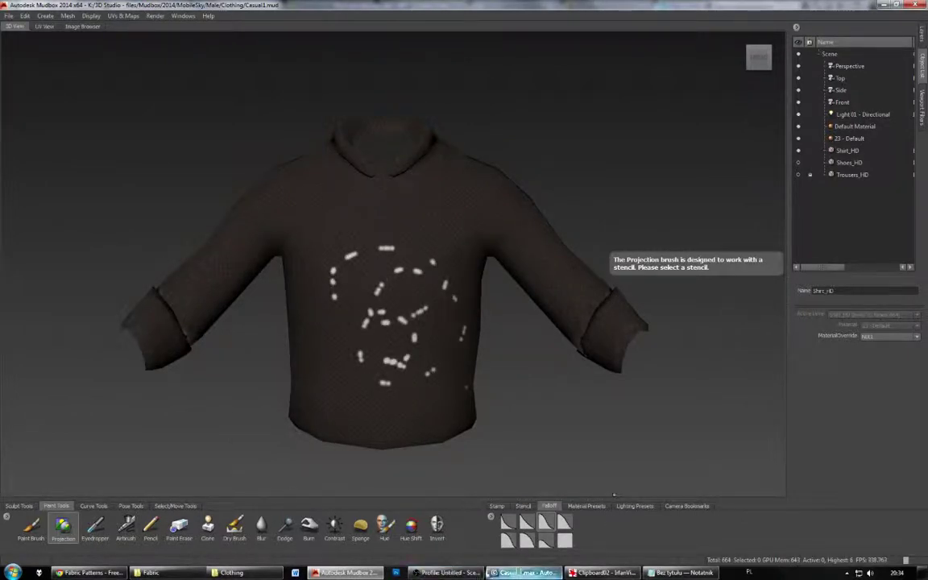
Step: Switch to 3ds Max, close the UV editor, leave the Unwrap UVW modifier, and unhide all objects together with their layers
click(522, 573)
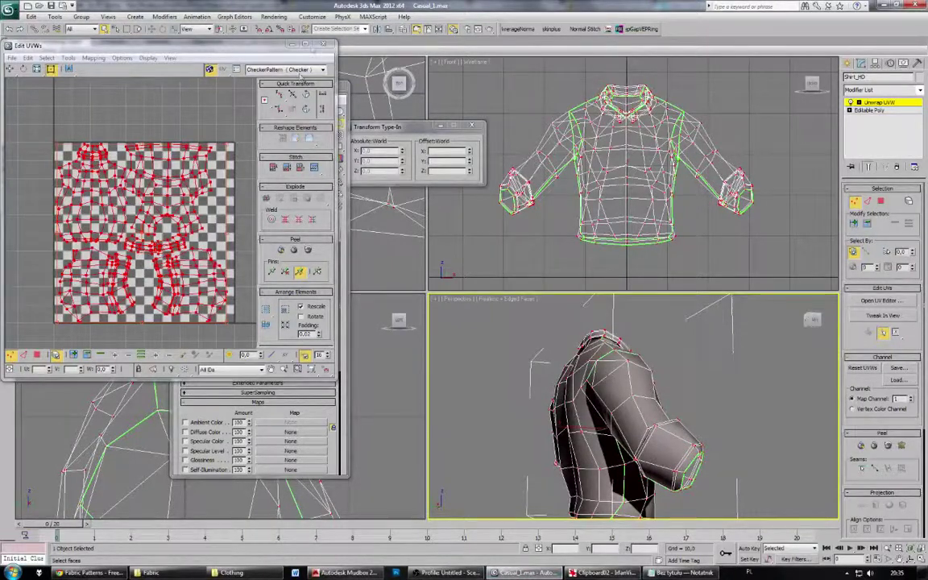
click(323, 45)
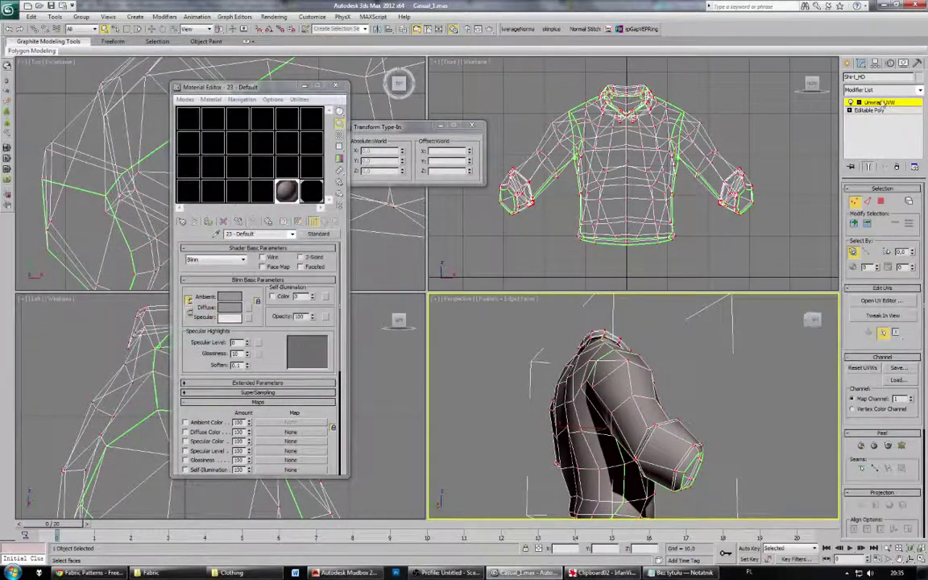
click(883, 103)
click(903, 63)
click(907, 348)
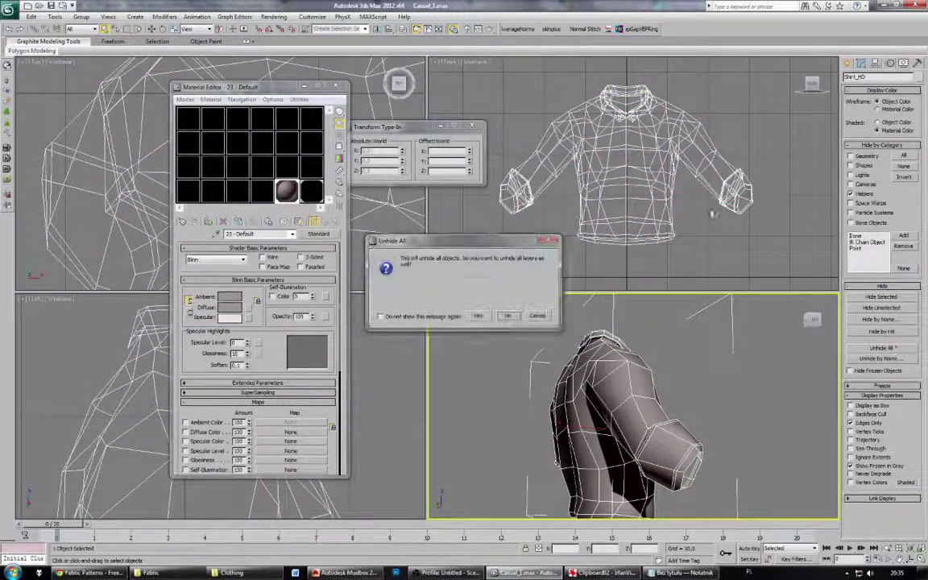
click(480, 316)
Step: Hide LW_Body, Shirt_LD, Trousers_LD and the low-detail shoes so that only the high-detail clothing can be picked
middle_drag(608, 272, 611, 295)
click(671, 164)
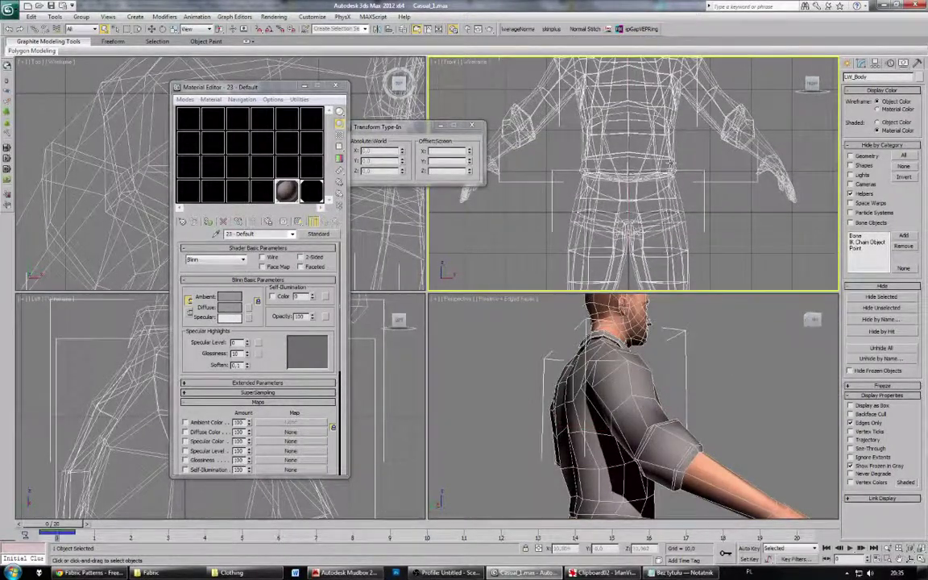
click(860, 296)
click(641, 180)
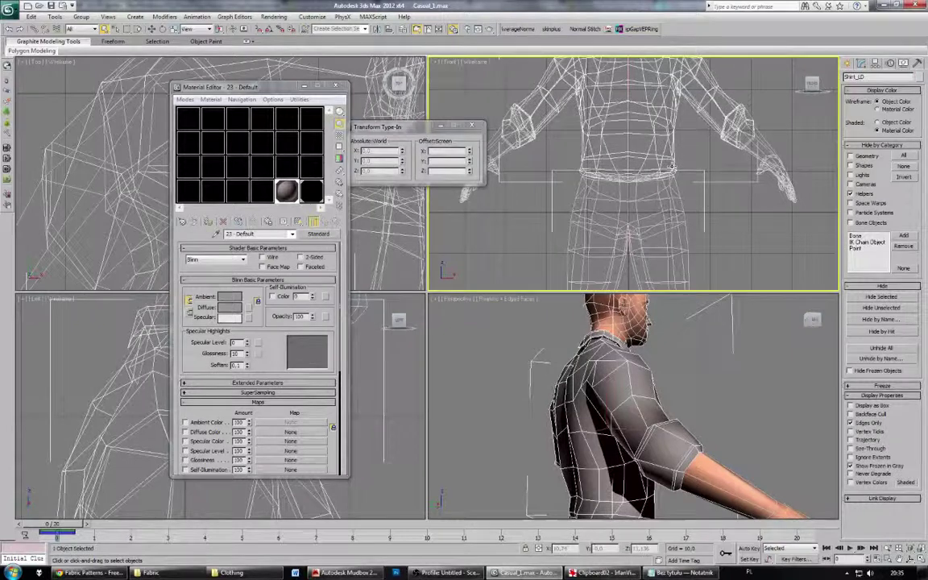
click(685, 249)
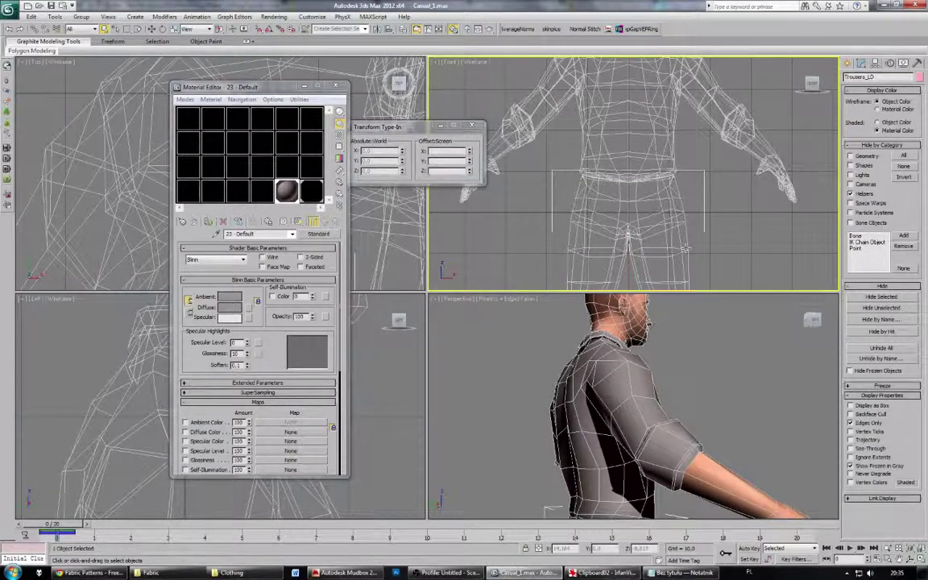
click(863, 296)
middle_drag(780, 269, 811, 94)
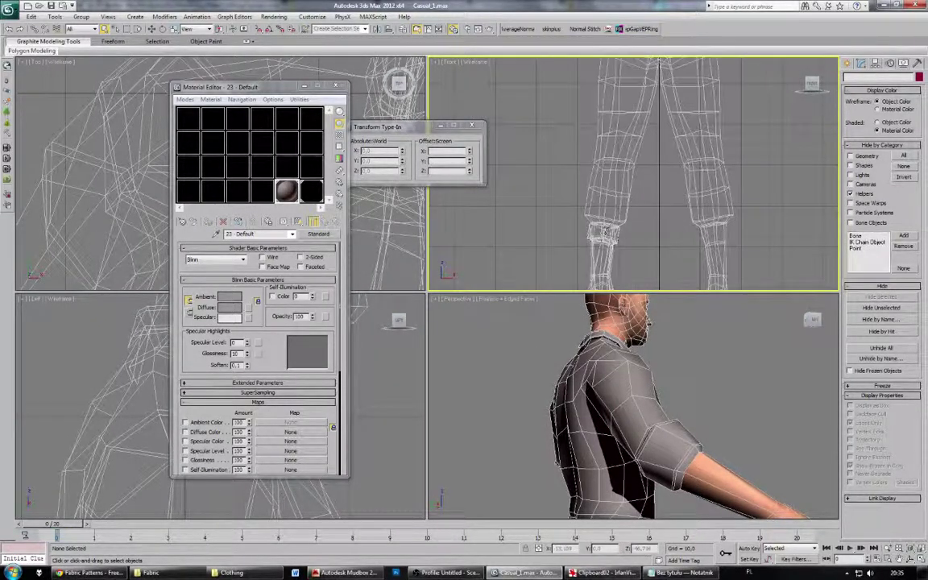
click(611, 243)
click(865, 297)
Step: Select the remaining high-detail trousers, shoes and shirt meshes together
click(727, 213)
ctrl+click(619, 241)
middle_drag(629, 242, 621, 386)
ctrl+click(609, 133)
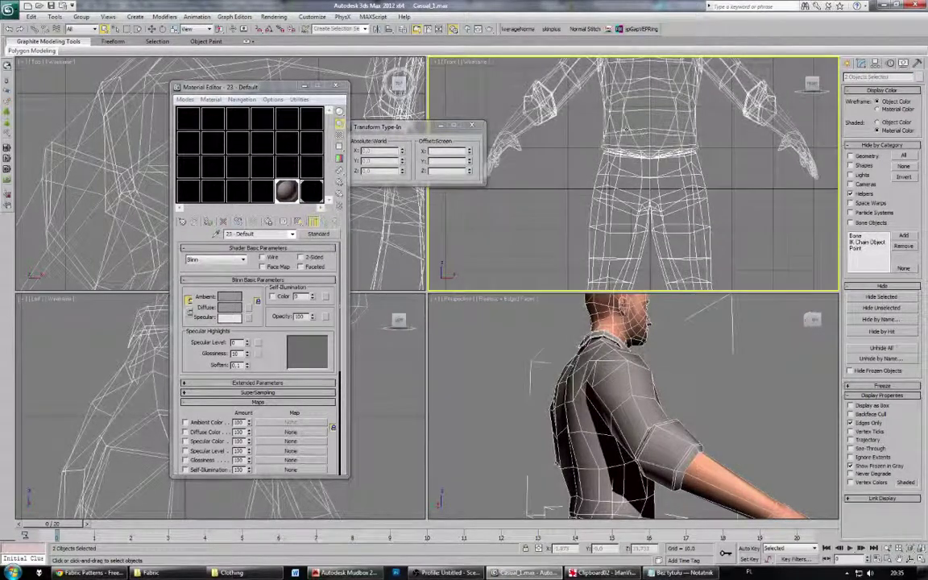
Step: Start exporting the selected meshes as FBX, go to the Clothing folder by its copied path, and take Casual1.FBX as the base name
click(10, 11)
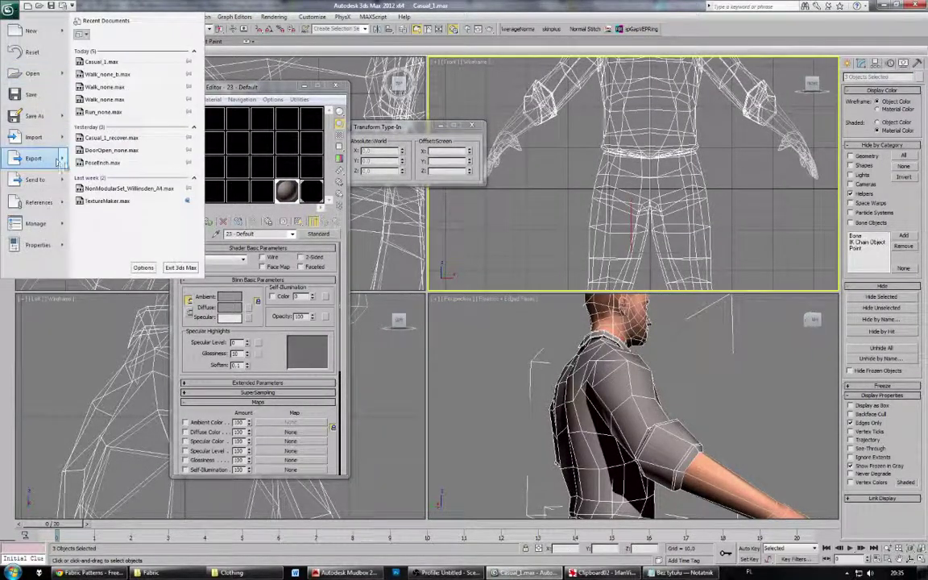
mouse_move(61, 162)
click(94, 77)
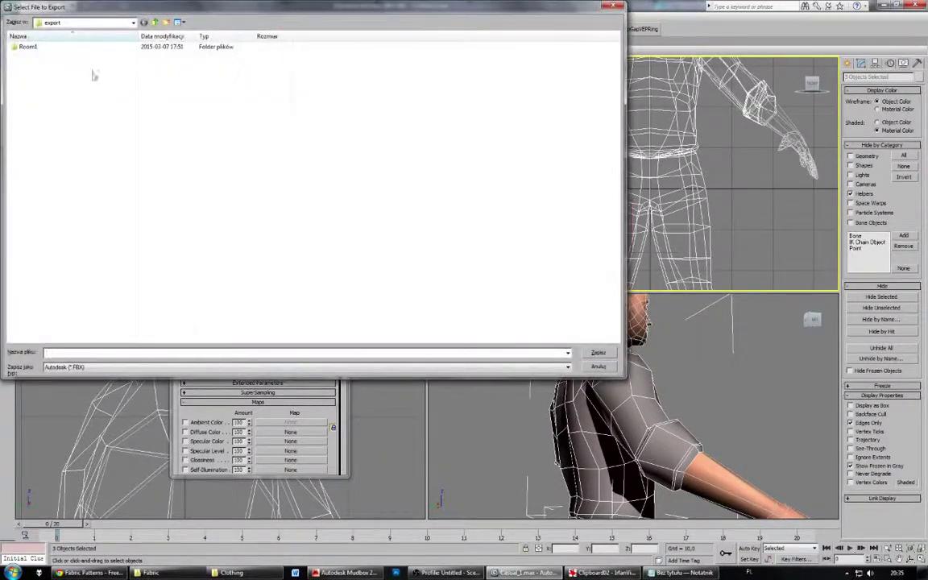
click(38, 49)
click(178, 354)
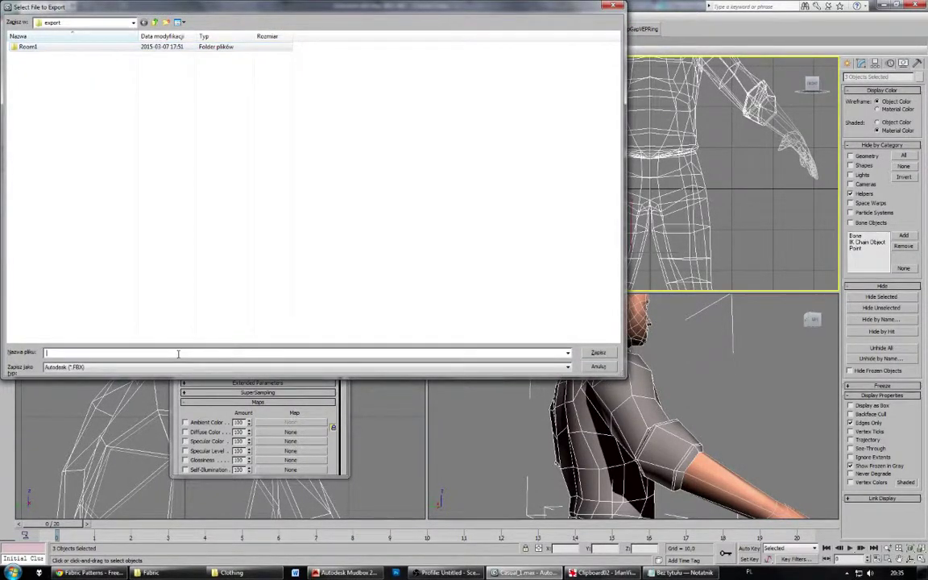
key(ctrl+v)
key(Return)
click(72, 48)
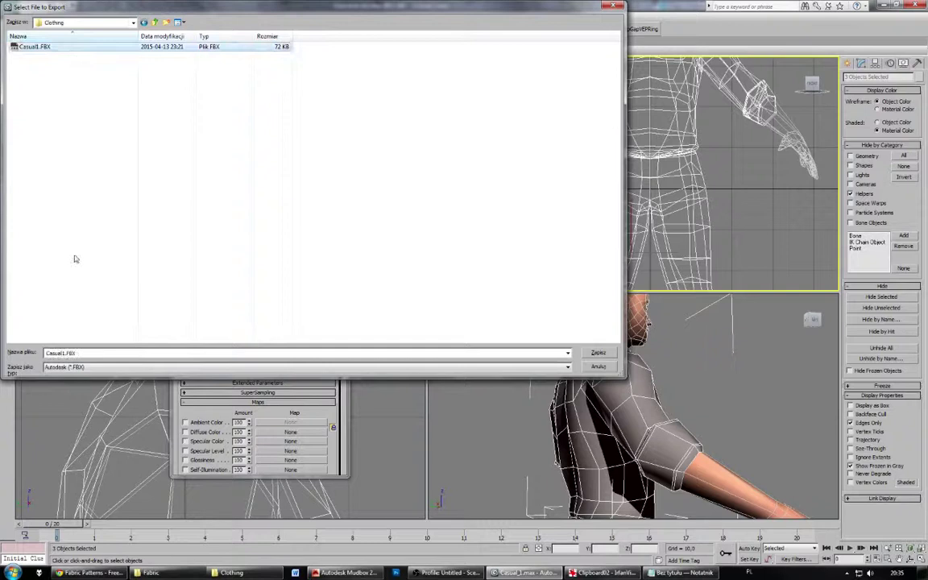
Step: Name the export file Casual1_uvfixed and complete the FBX export with the User defined preset
click(63, 352)
text(_)
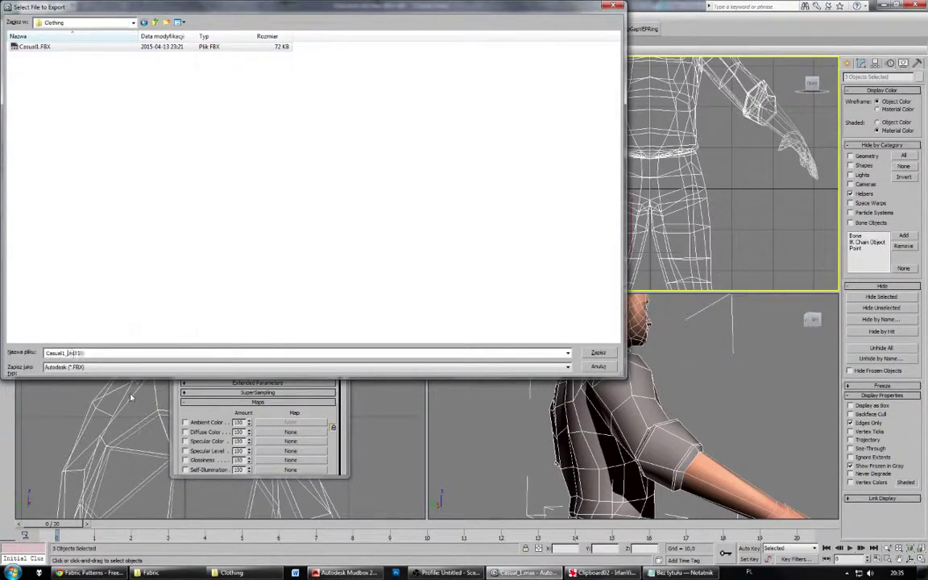
text(uvfix)
key(Return)
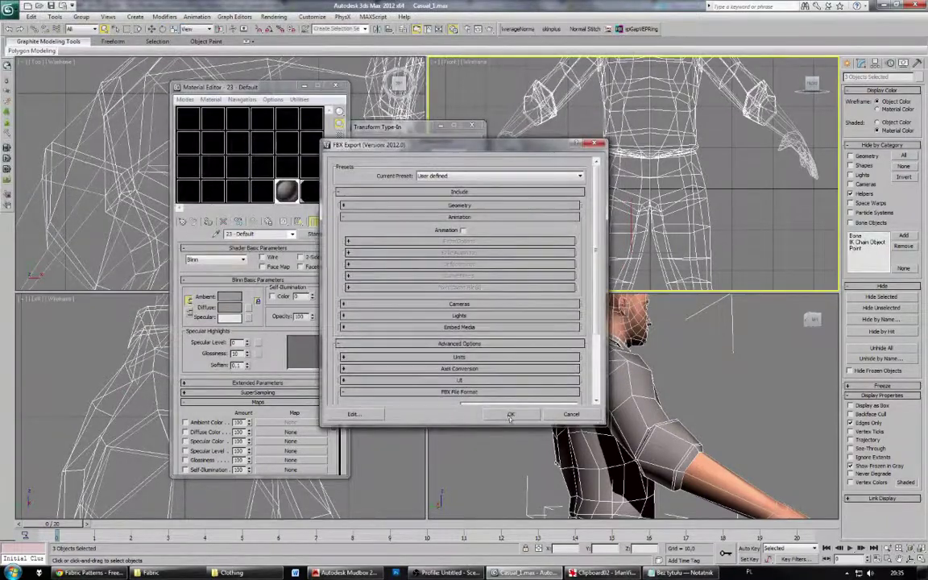
click(510, 415)
Step: Switch to Mudbox and import the UVs from Casual1_uvfixed.FBX, matching by Vertex ID
click(347, 573)
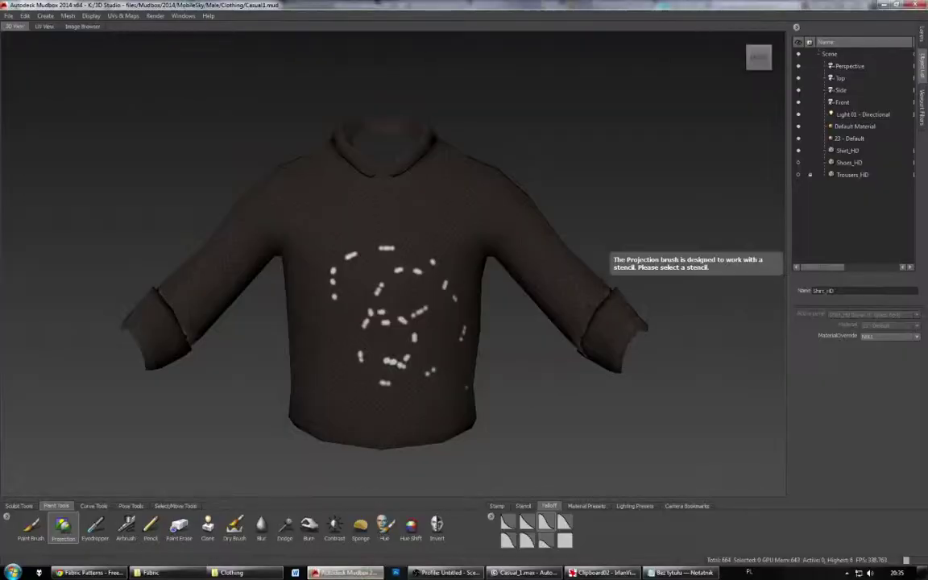
click(8, 15)
click(32, 126)
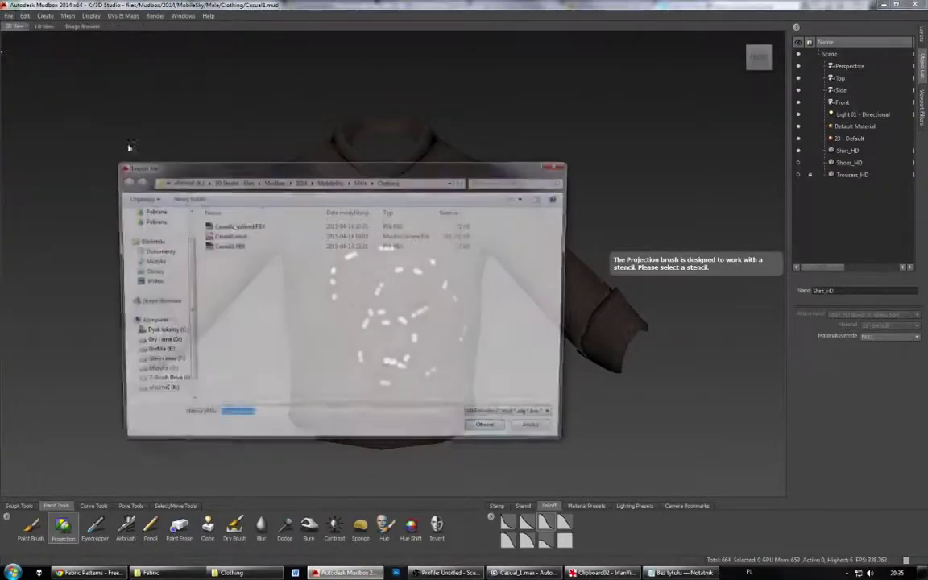
double_click(256, 226)
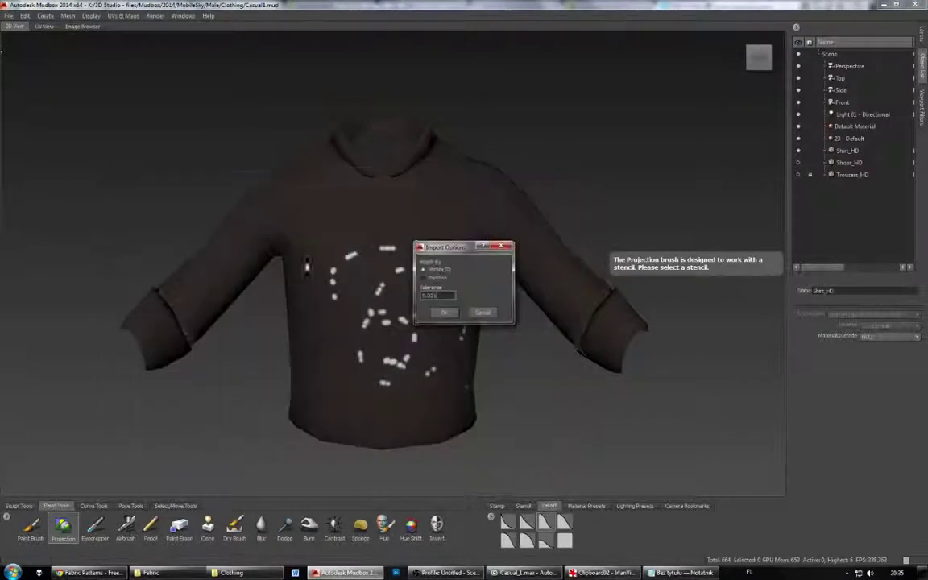
click(442, 313)
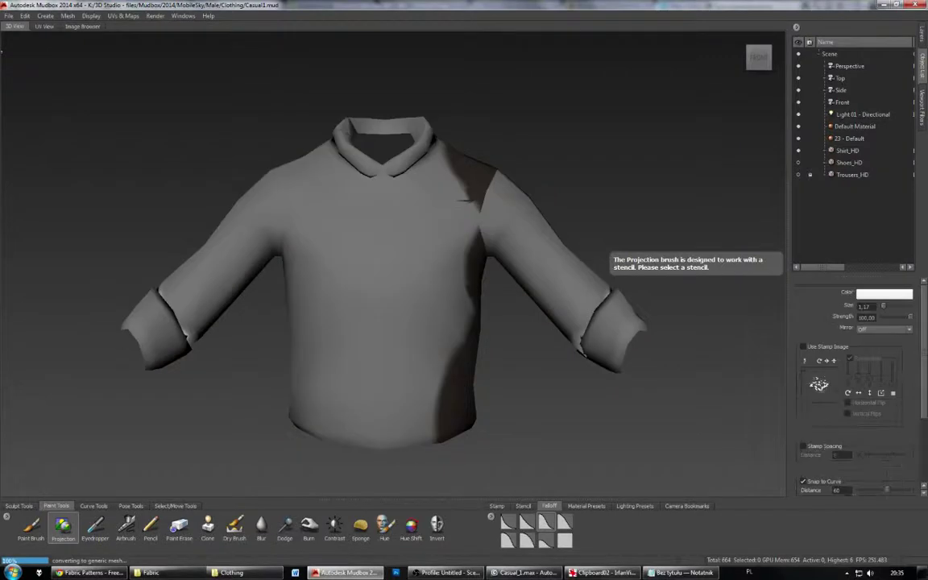
Step: Step the shirt up through its subdivision levels and back down to level 0 to check the surface
mouse_move(371, 266)
alt+mouse_down()
mouse_move(392, 265)
mouse_move(321, 266)
mouse_move(370, 266)
alt+mouse_up()
key(Page_Up)
key(Page_Up)
key(Page_Up)
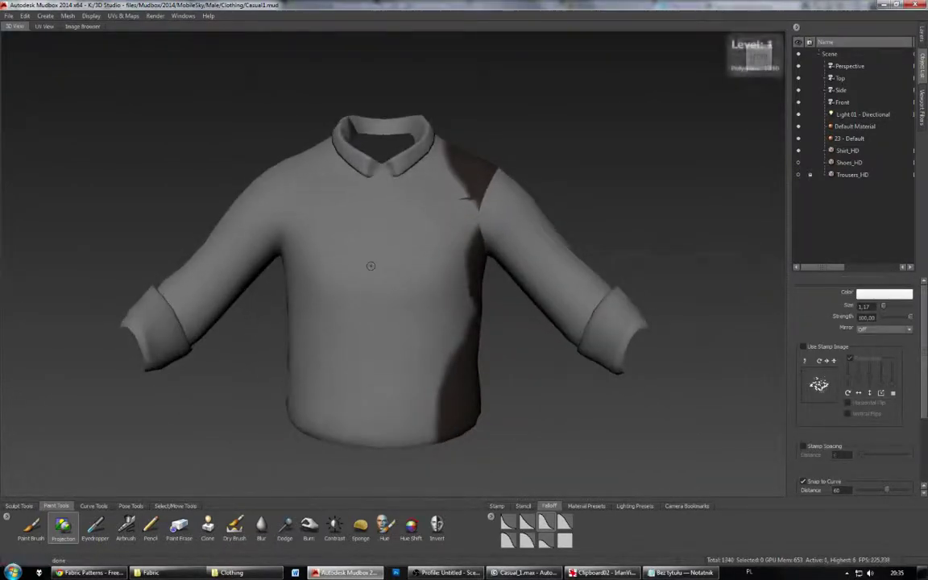
key(Page_Down)
key(Page_Down)
key(Page_Down)
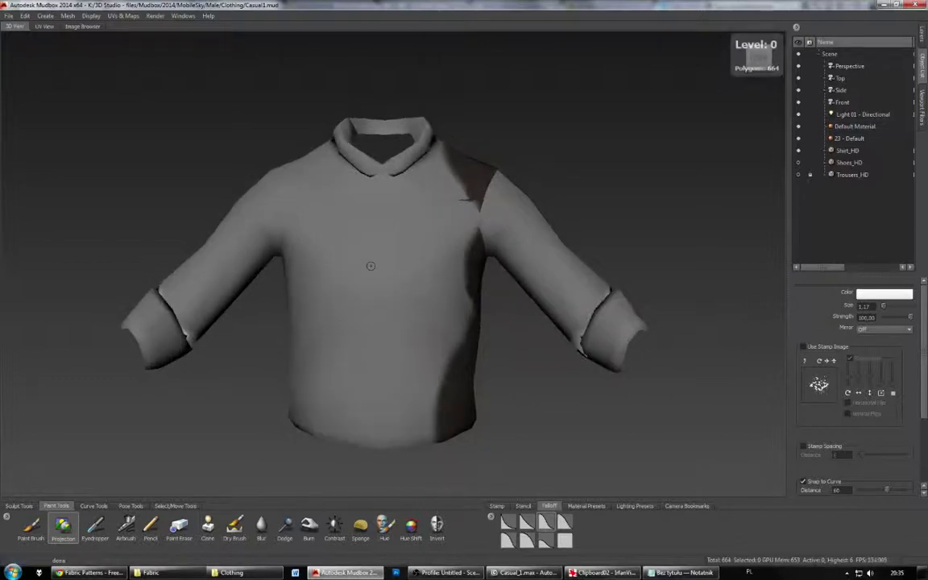
Step: Examine the shirt's imported shell layout in the UV view
click(50, 27)
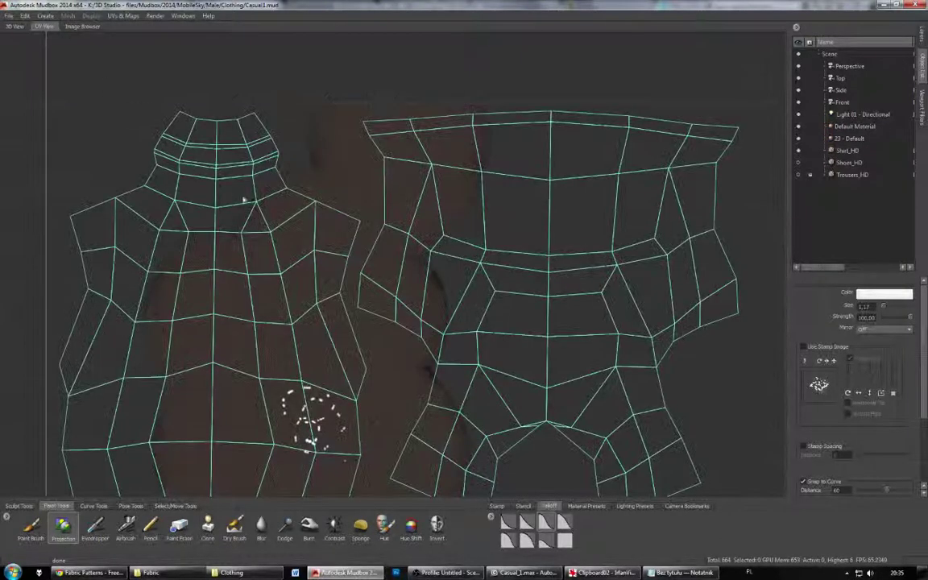
alt+middle_drag(315, 195, 318, 129)
scroll(337, 180, down, 4)
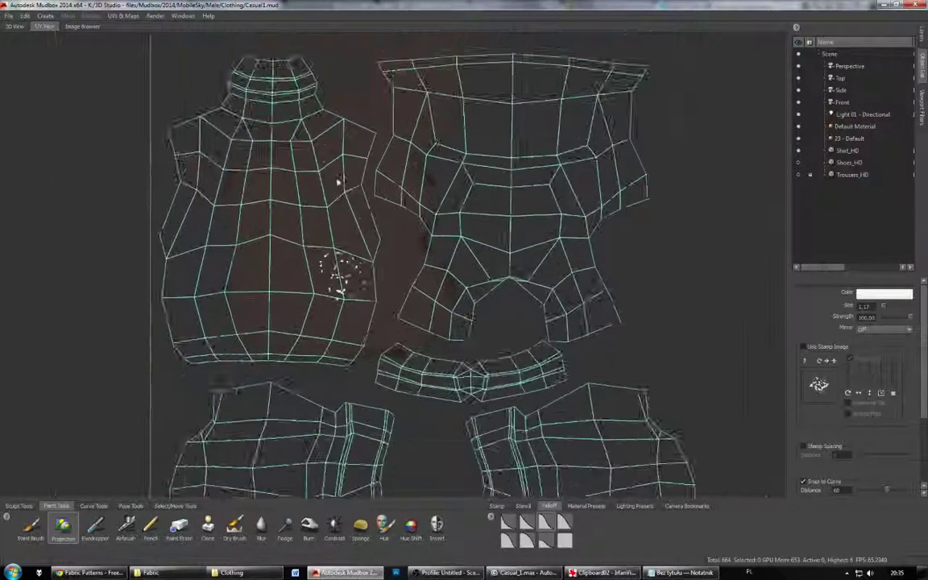
scroll(340, 187, up, 2)
Step: Set fabric-patterns-01.png as the Projection brush's stencil and return to the 3D view of the shirt
click(72, 28)
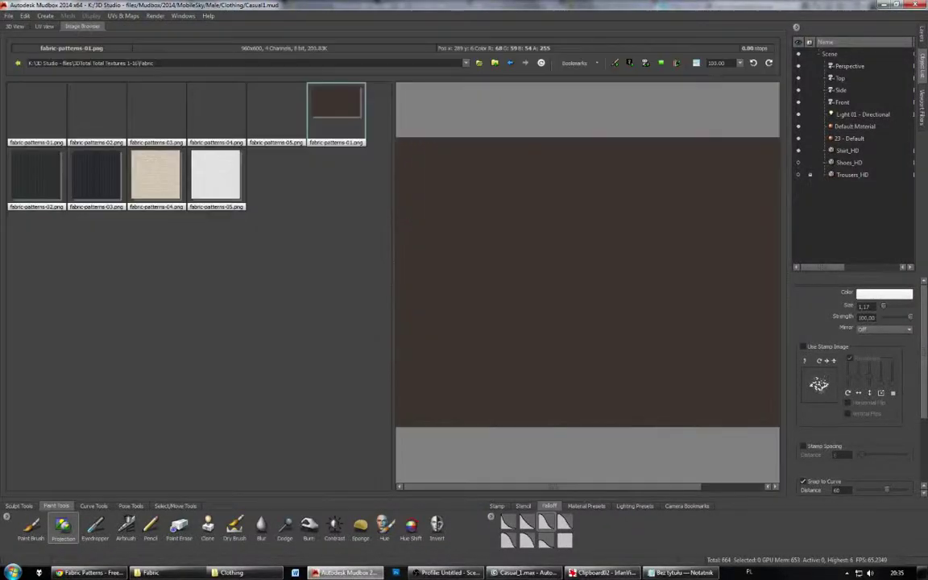
click(15, 27)
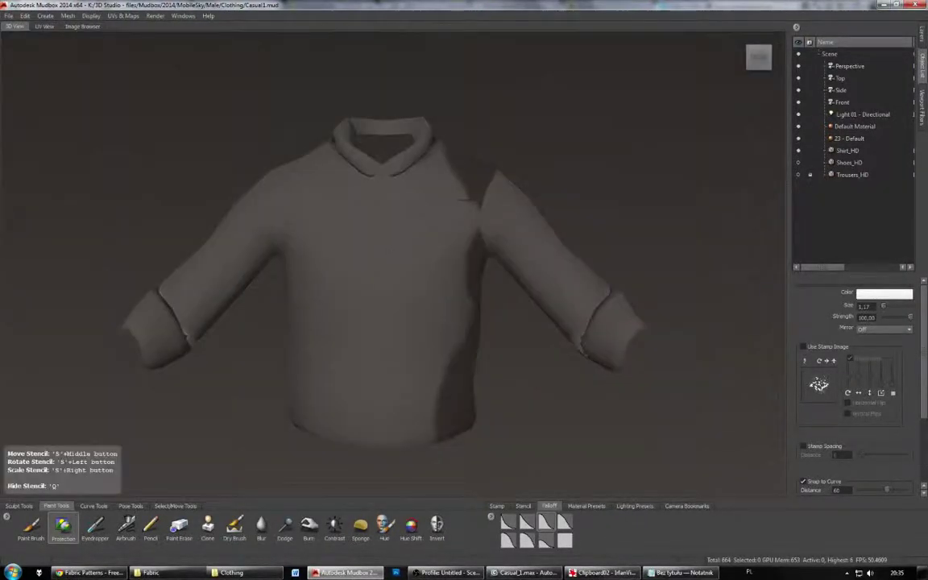
click(85, 27)
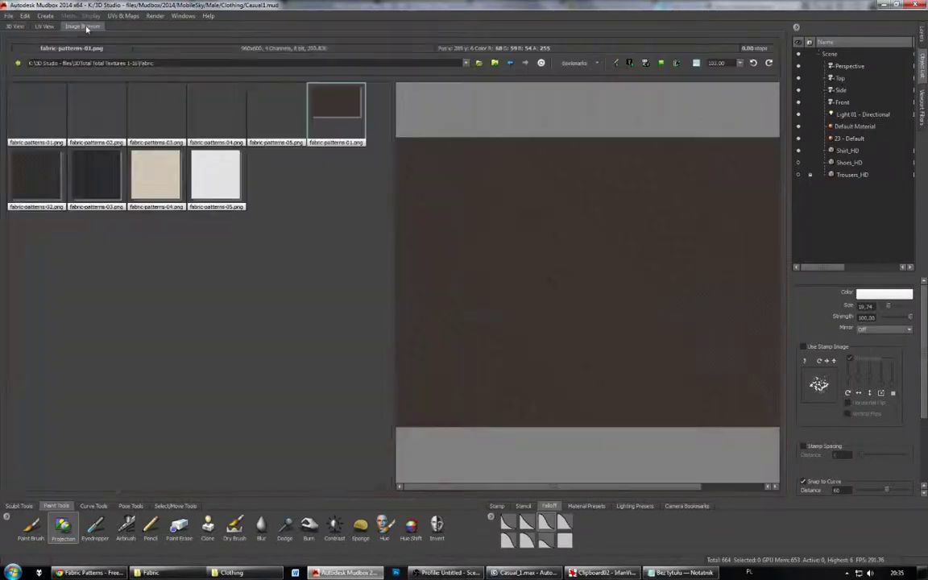
click(40, 26)
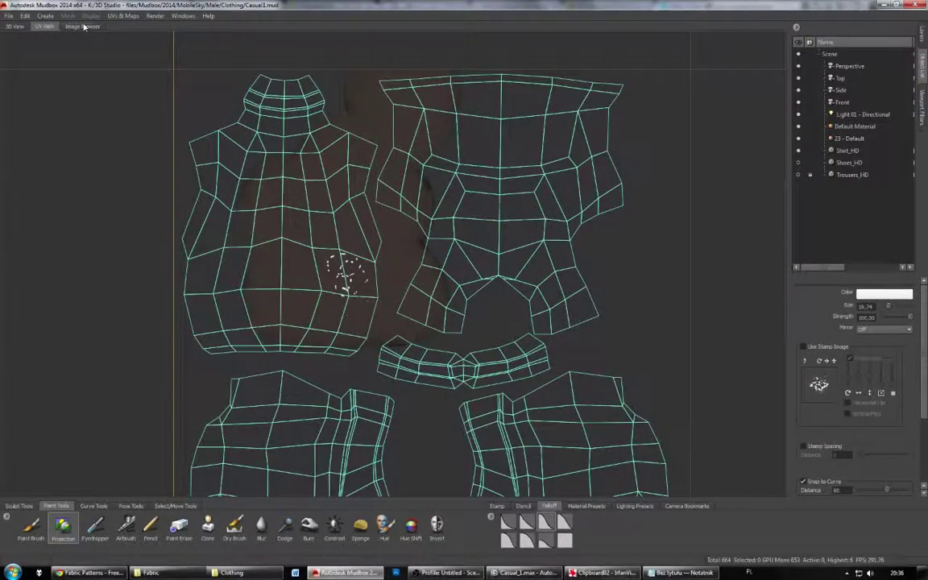
click(15, 27)
Step: Flatten the shirt to UV space and frame its flattened shells
click(122, 16)
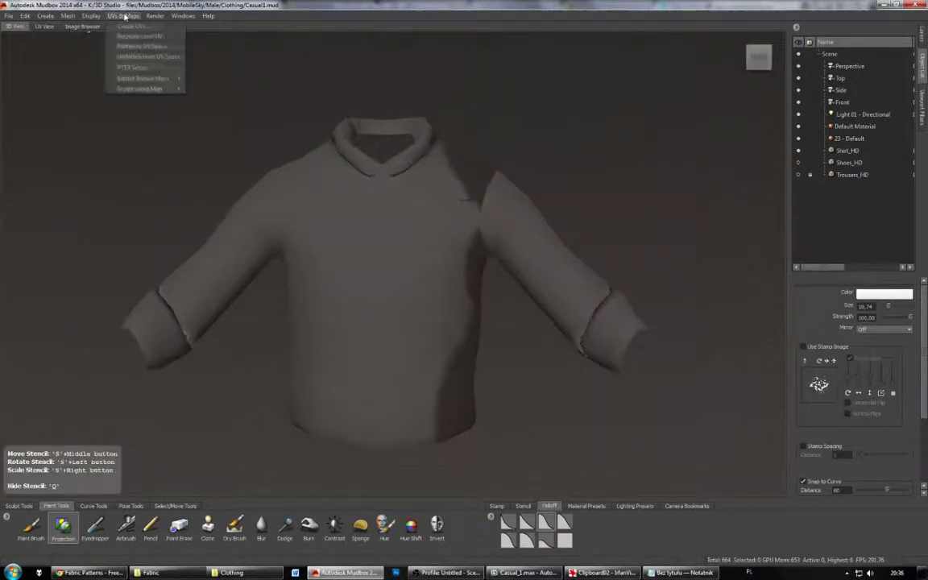
click(133, 37)
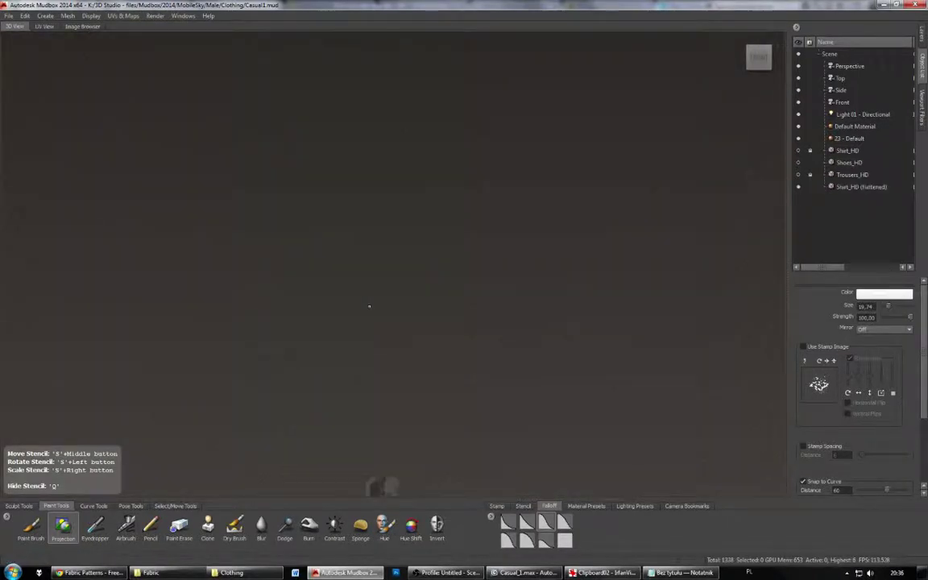
alt+right_drag(322, 366, 368, 370)
alt+middle_drag(367, 370, 367, 299)
Step: Scale the fabric stencil down to a rectangle covering the upper flattened shells
key(q)
key(q)
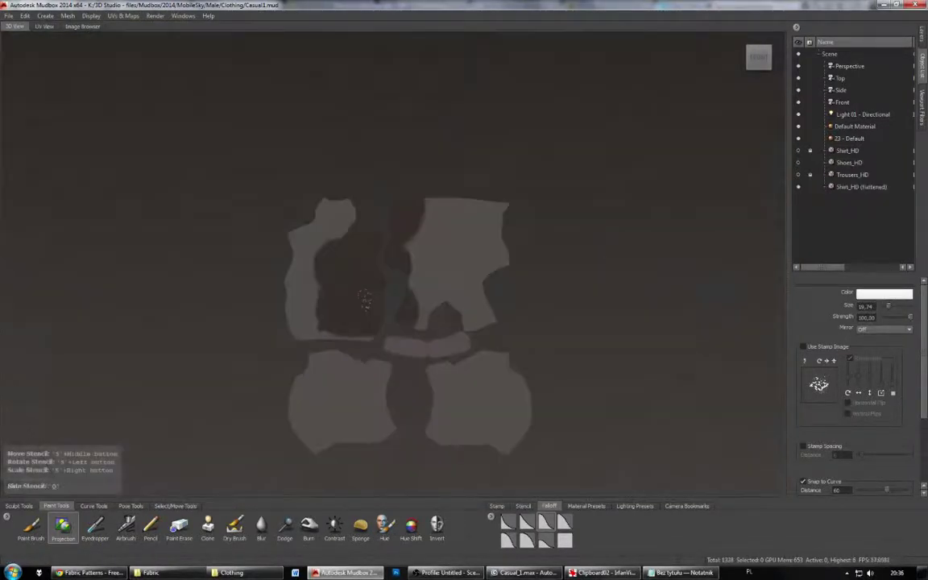
alt+middle_drag(366, 299, 377, 311)
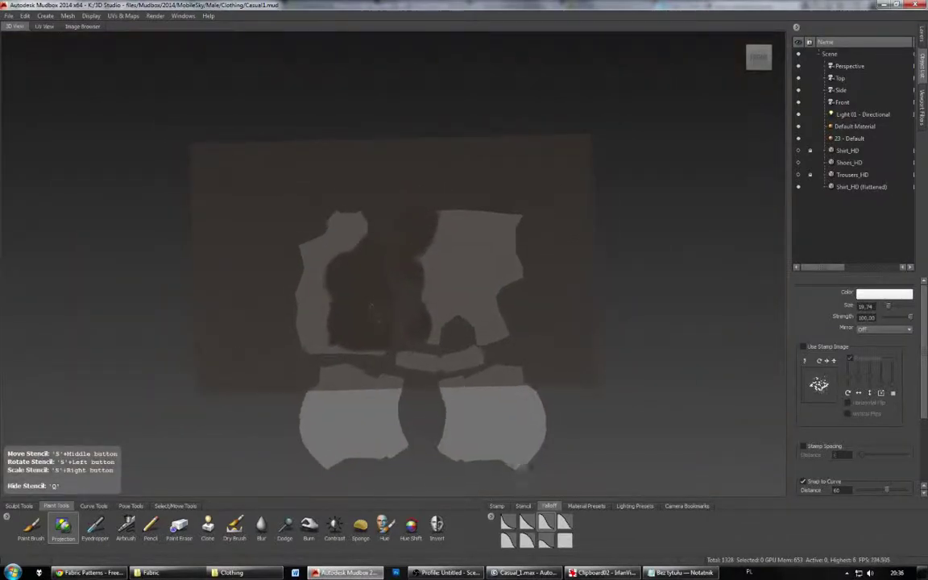
alt+right_drag(377, 310, 366, 347)
alt+middle_drag(366, 347, 437, 313)
mouse_move(436, 314)
mouse_down()
mouse_move(456, 314)
mouse_move(437, 313)
mouse_up()
right_drag(436, 313, 459, 313)
Step: Project the fabric pattern over the two large torso shells of the flattened shirt
mouse_move(437, 314)
mouse_down()
mouse_move(331, 358)
mouse_move(435, 351)
mouse_up()
alt+middle_drag(435, 351, 254, 361)
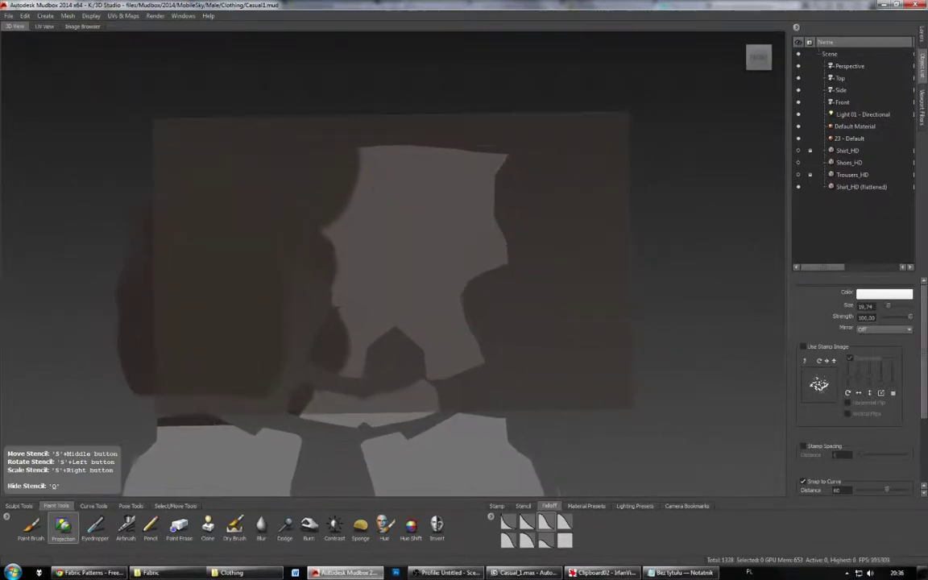
drag(435, 161, 392, 403)
mouse_move(392, 407)
alt+middle_down()
mouse_move(407, 364)
mouse_move(415, 265)
alt+middle_up()
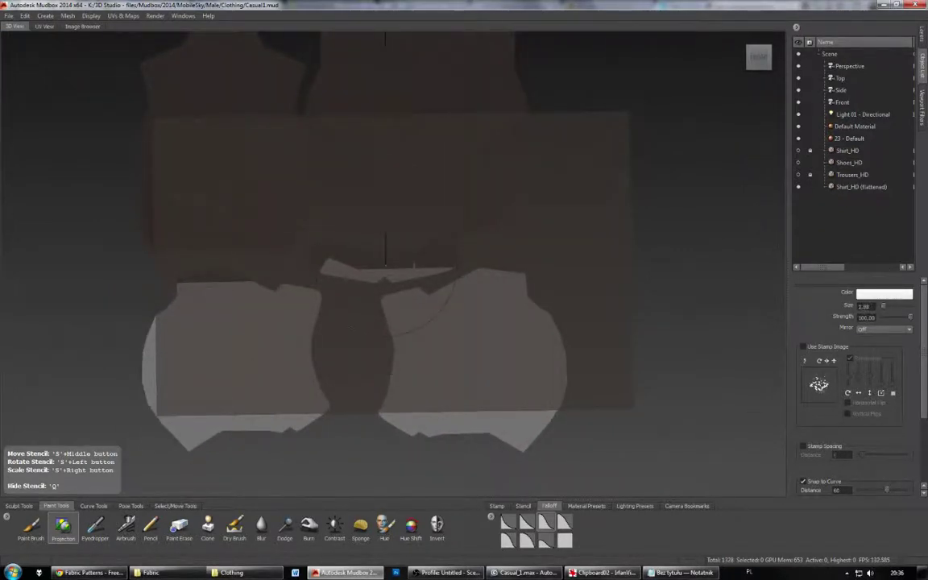
Step: Project the fabric pattern over the narrow collar strip and both sleeve shells of the flattened shirt
drag(387, 267, 431, 274)
alt+middle_drag(419, 278, 303, 181)
mouse_move(347, 246)
mouse_down()
mouse_move(350, 253)
mouse_move(322, 254)
mouse_move(403, 251)
mouse_move(277, 314)
mouse_up()
alt+middle_drag(206, 303, 433, 303)
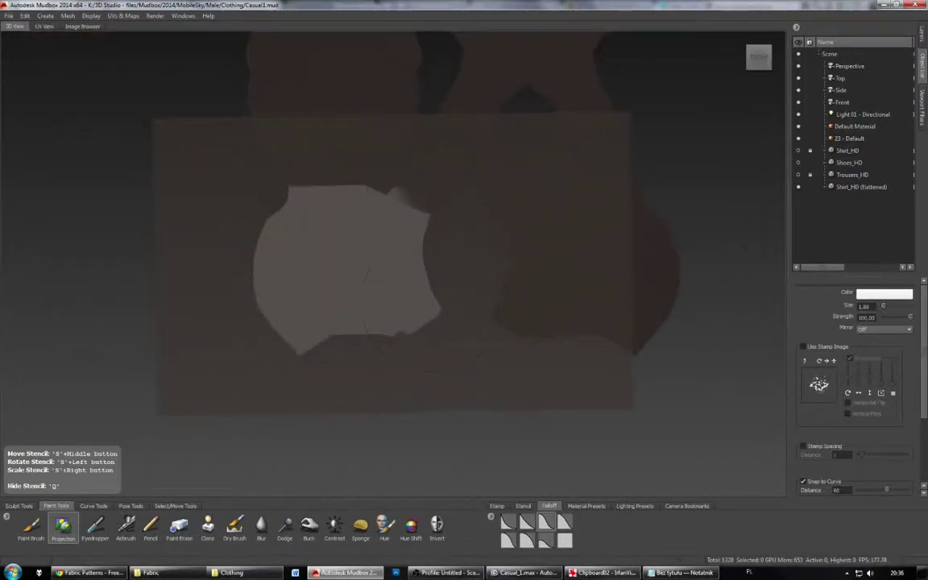
mouse_move(338, 315)
mouse_down()
mouse_move(378, 298)
mouse_move(363, 222)
mouse_move(278, 265)
mouse_move(284, 298)
mouse_up()
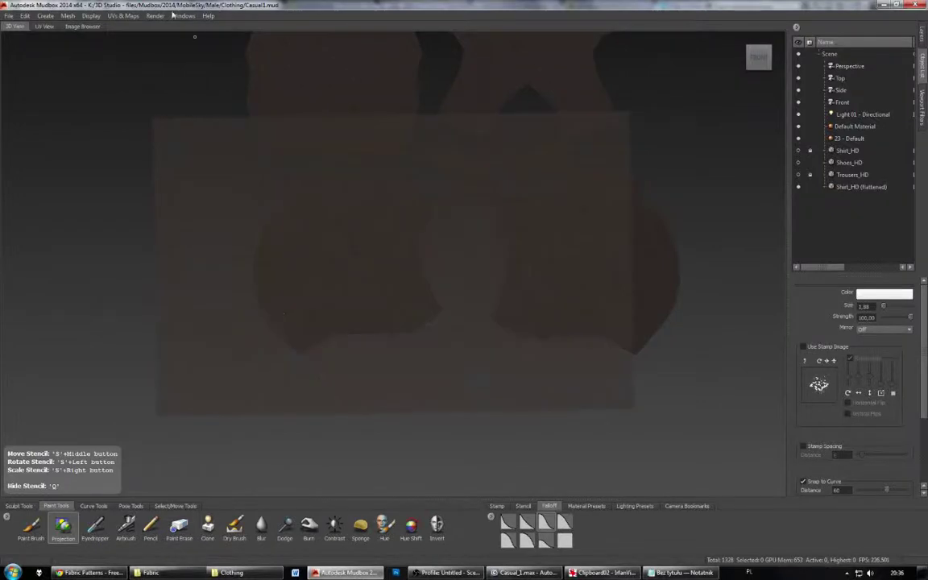
Step: Examine the fabric texture's coverage in the UV layout and across all flattened shirt shells with the stencil hidden
click(71, 26)
click(44, 27)
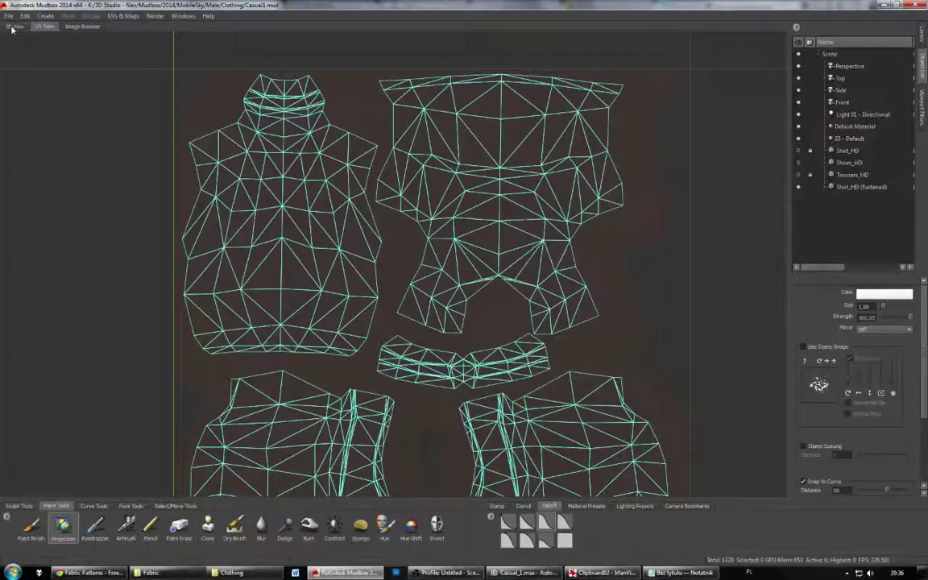
click(12, 27)
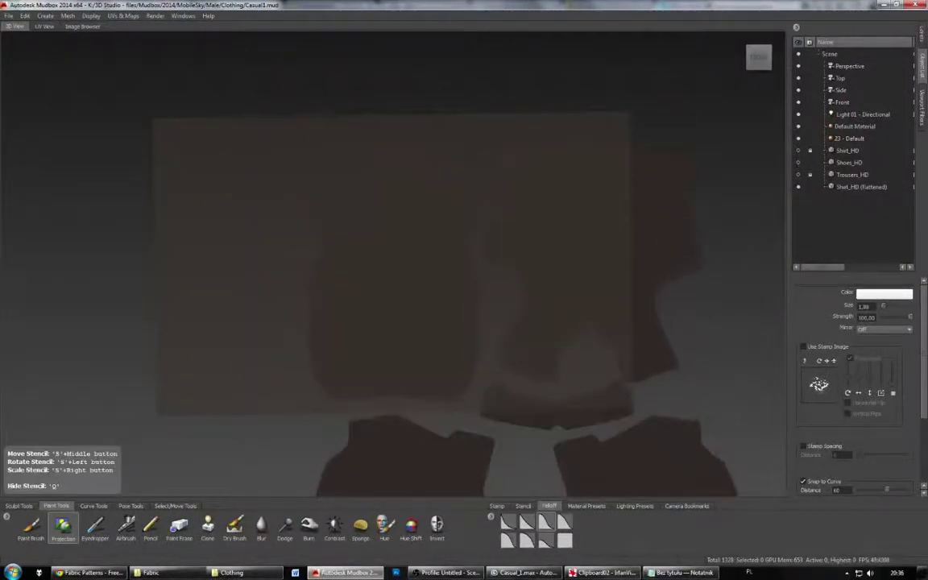
alt+middle_drag(474, 322, 422, 203)
key(q)
alt+right_drag(422, 203, 556, 203)
alt+middle_drag(556, 203, 397, 183)
alt+middle_drag(580, 298, 211, 293)
alt+right_drag(386, 310, 282, 306)
alt+middle_drag(305, 307, 392, 493)
alt+right_drag(390, 216, 238, 216)
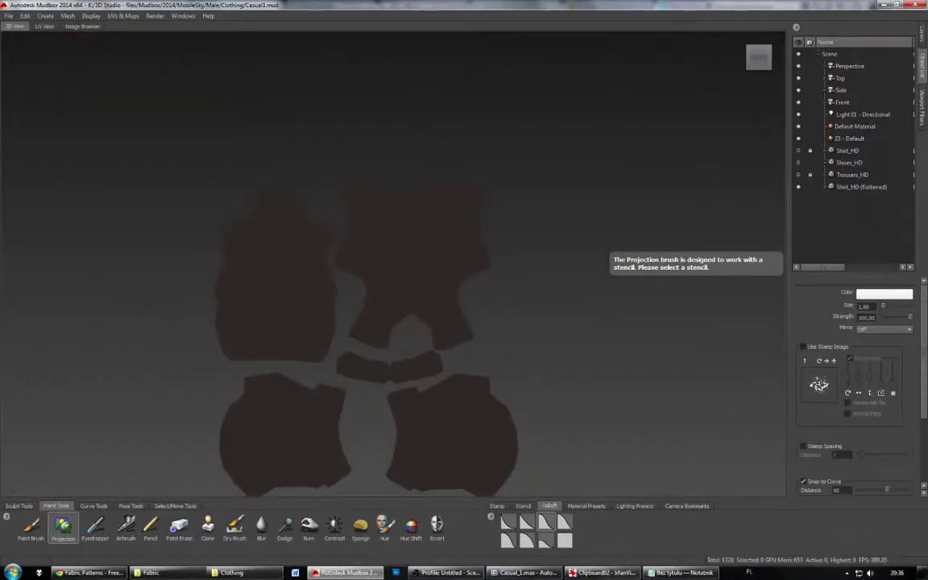
alt+middle_drag(237, 216, 238, 170)
Step: Unflatten the shirt from UV space to return it to its 3D shape
click(120, 17)
click(153, 57)
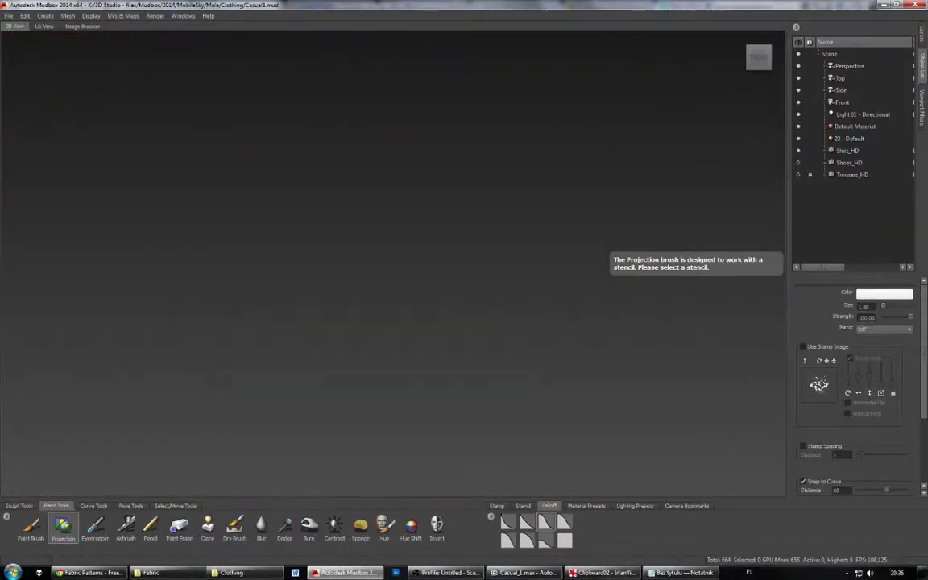
alt+middle_drag(411, 108, 414, 213)
alt+right_drag(414, 214, 366, 213)
alt+middle_drag(367, 213, 360, 491)
alt+drag(360, 323, 747, 329)
alt+middle_drag(362, 282, 574, 309)
Step: Examine the texture seam between sleeve and torso on the shirt's back, and compare it with the sleeve shells in the UV layout
key(q)
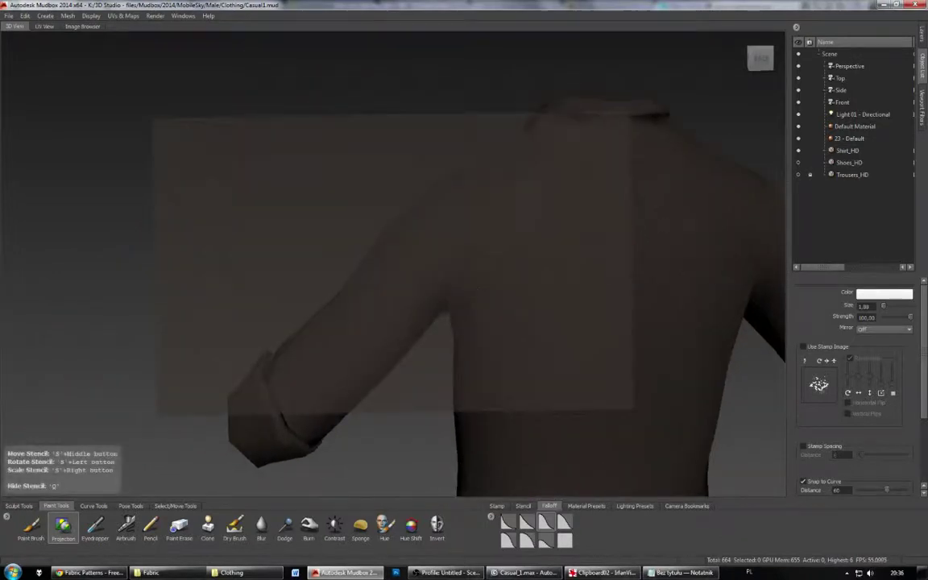
drag(445, 246, 499, 238)
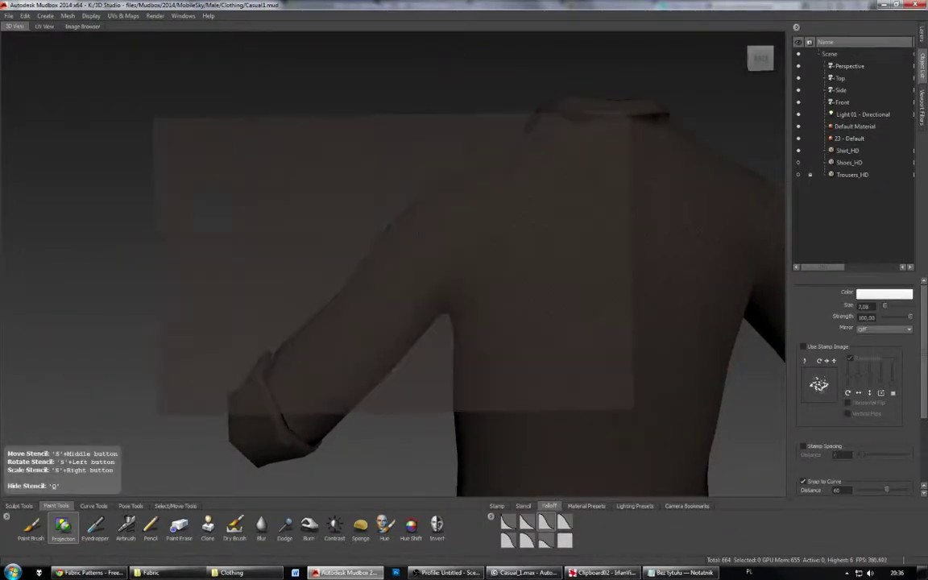
key(q)
alt+middle_drag(475, 274, 394, 296)
alt+right_drag(394, 296, 516, 296)
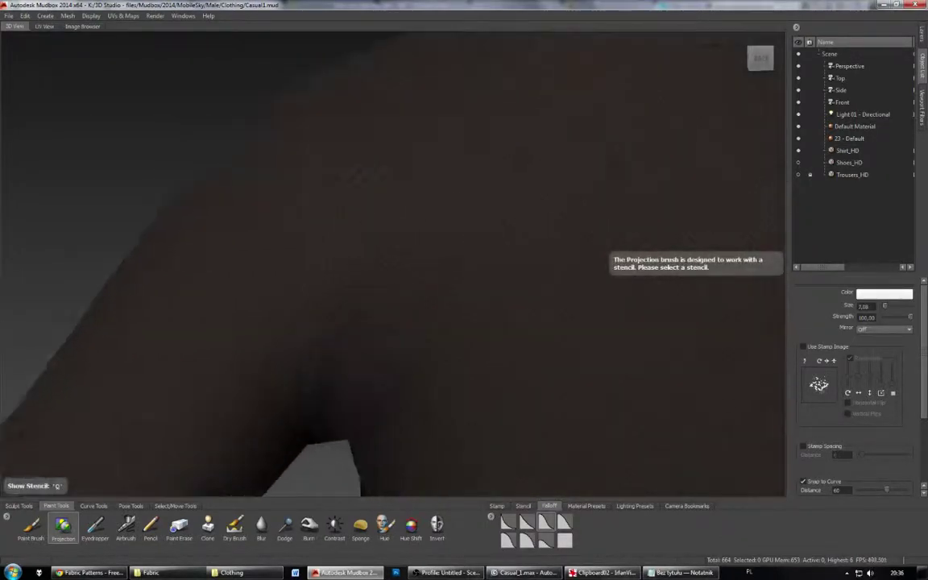
alt+drag(483, 290, 468, 310)
alt+right_drag(467, 310, 515, 310)
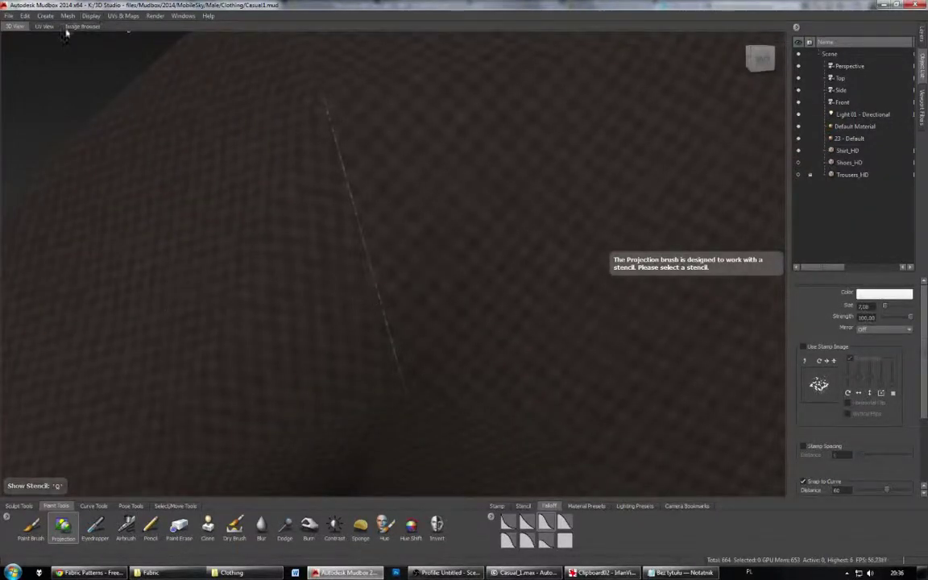
click(47, 26)
alt+middle_drag(494, 236, 484, 180)
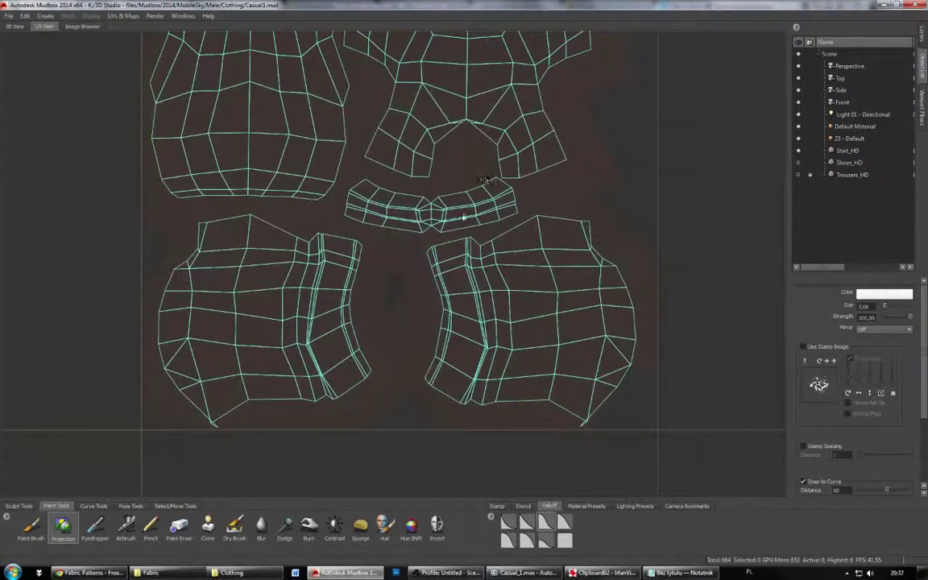
Step: Flatten the shirt to UV space again and face its sleeve shells from the front
click(19, 27)
click(131, 16)
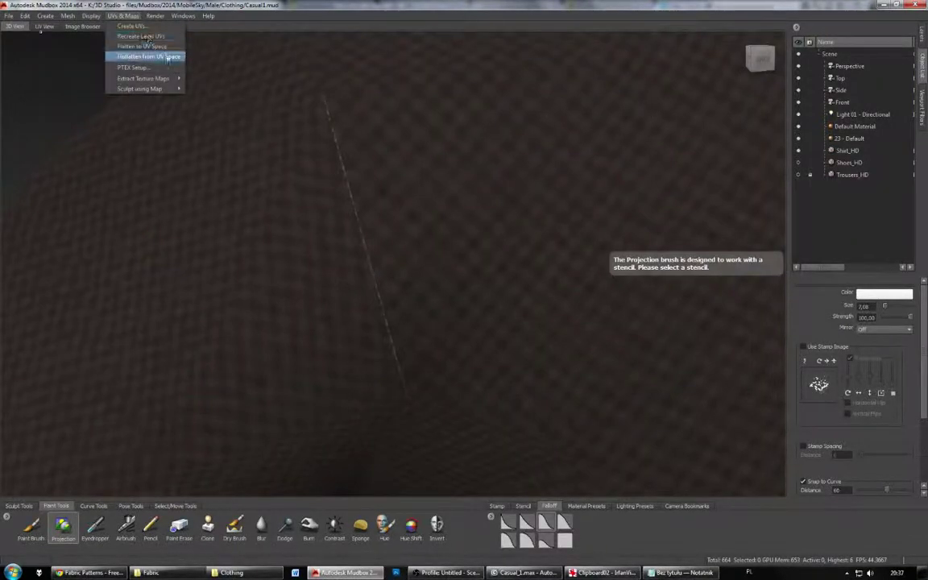
click(161, 47)
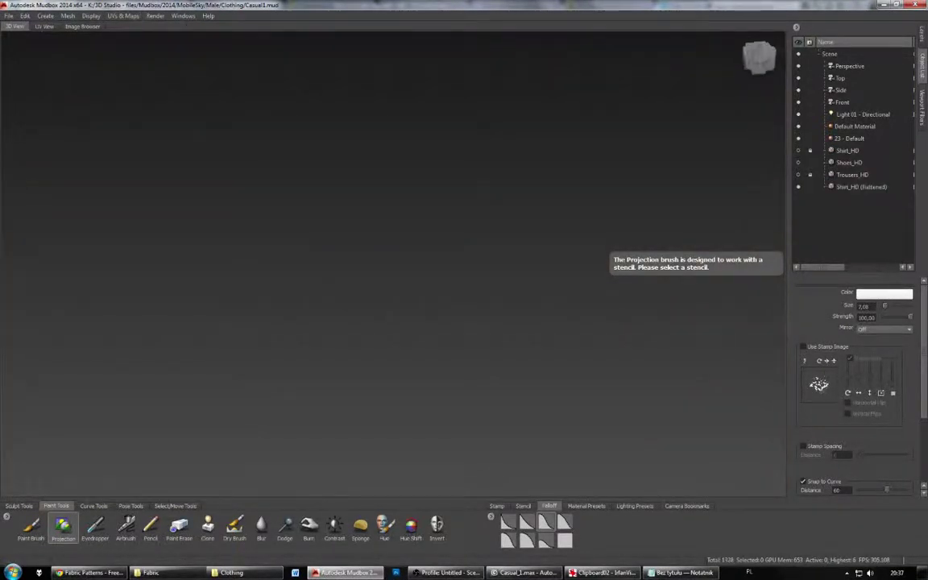
alt+right_drag(480, 285, 457, 292)
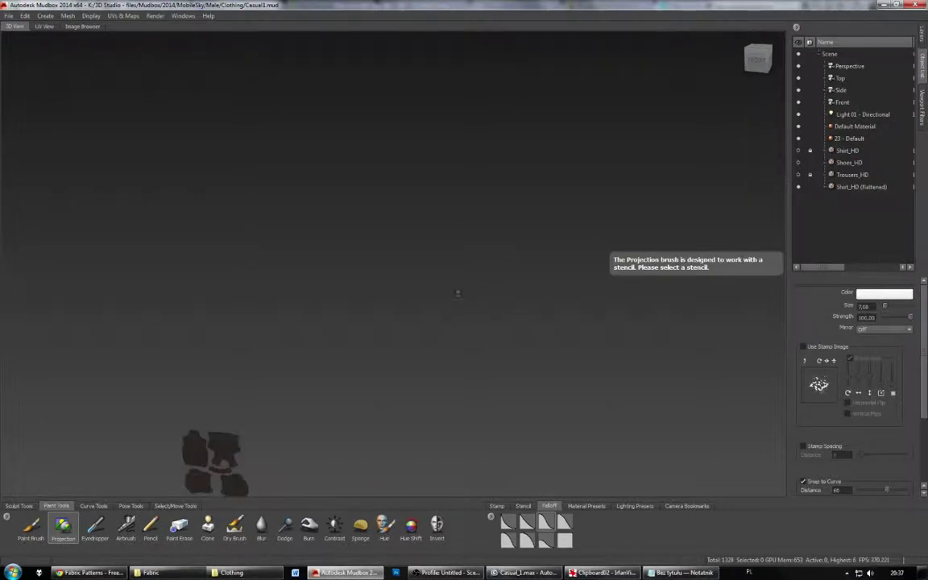
alt+middle_drag(459, 294, 546, 207)
alt+drag(467, 249, 418, 275)
alt+middle_drag(418, 275, 580, 169)
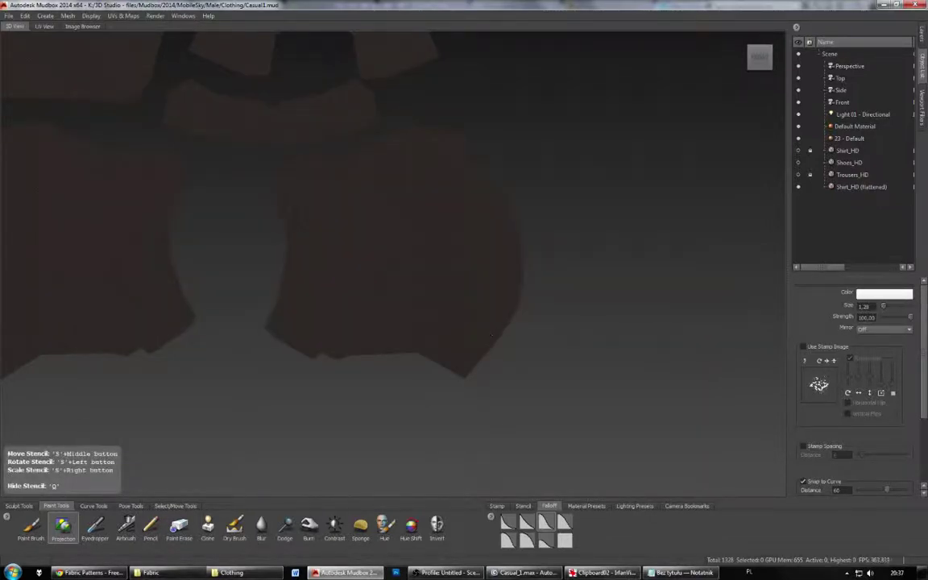
Step: Project the fabric pattern onto the pointed lower tip of the right sleeve shell on the flattened shirt
click(45, 26)
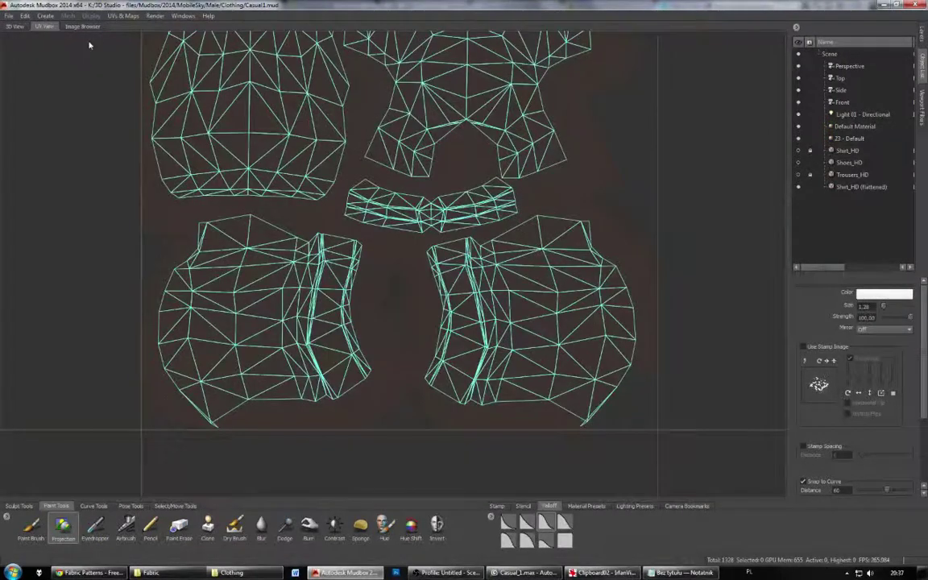
click(15, 26)
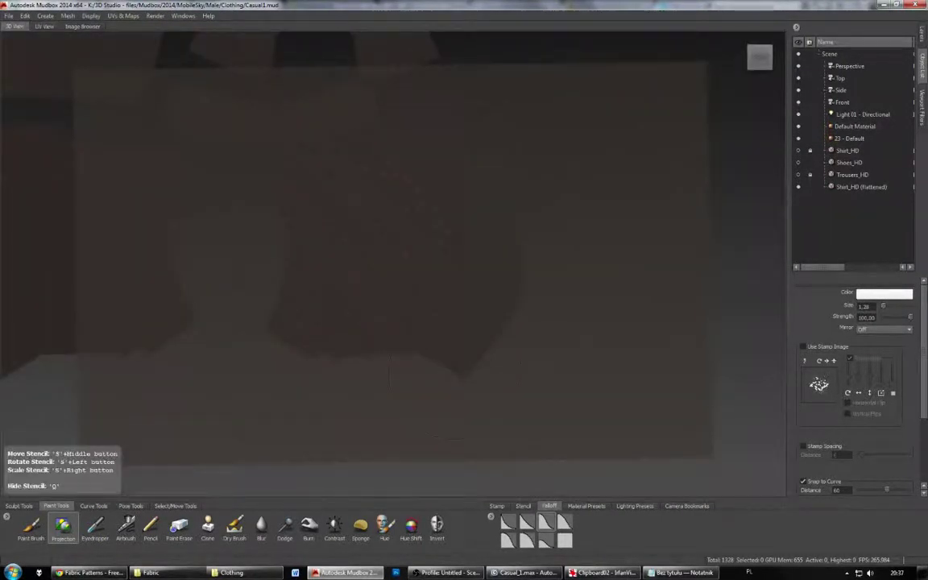
click(467, 374)
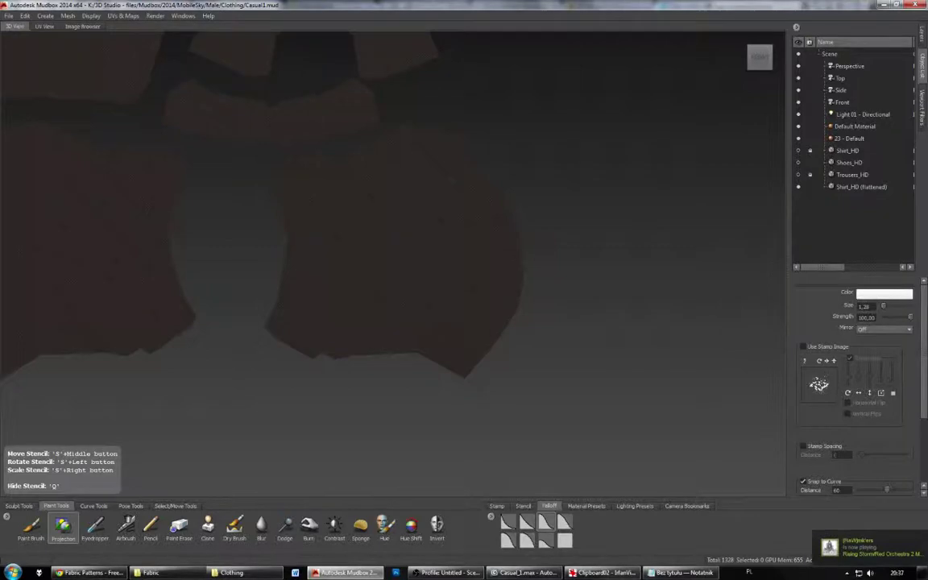
Step: Inspect the texture coverage around the right sleeve shell's lower tip in the UV layout
click(41, 26)
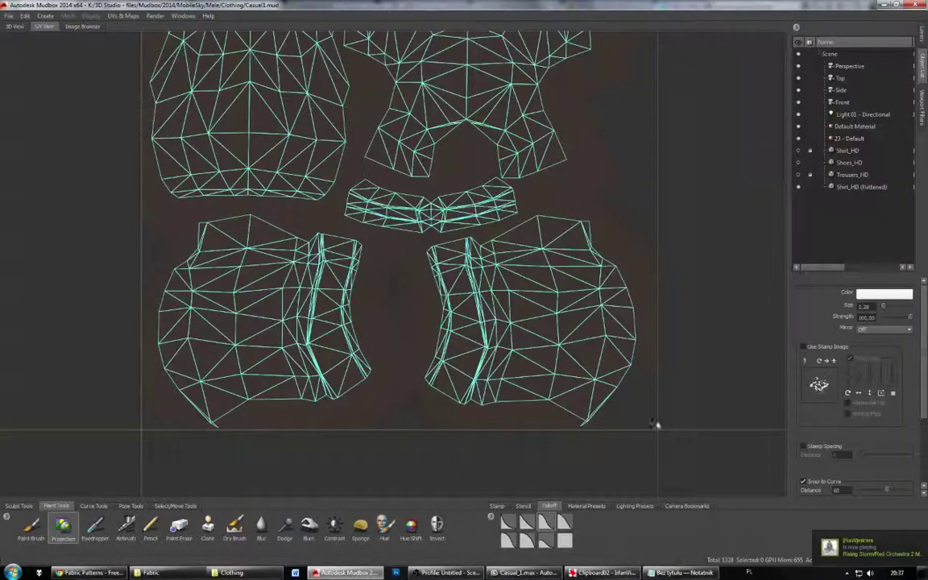
alt+right_drag(644, 428, 689, 450)
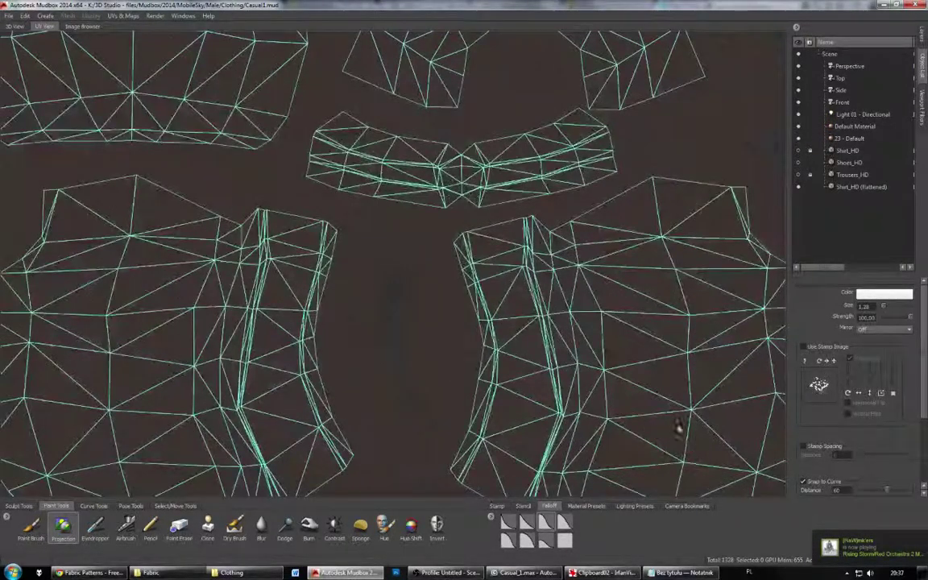
scroll(633, 399, down, 3)
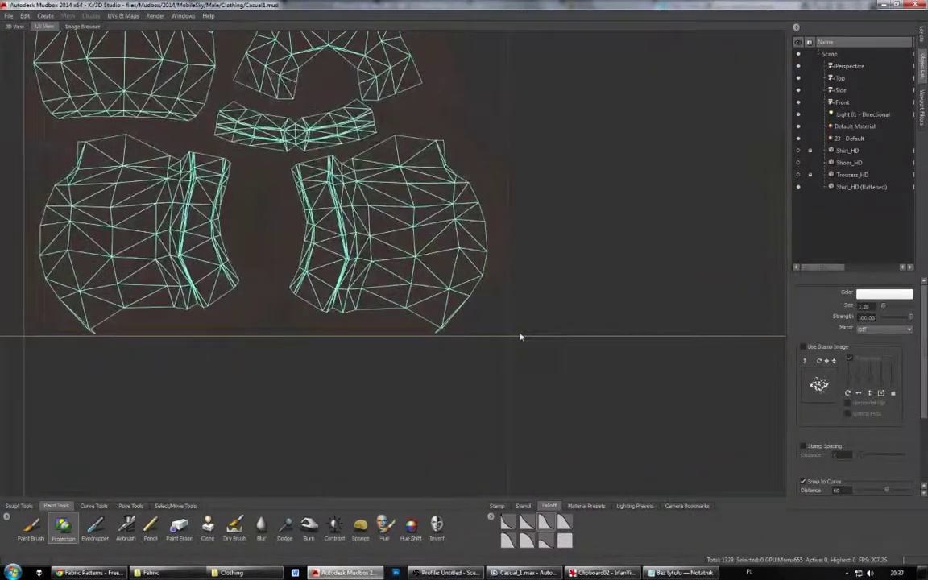
scroll(527, 358, up, 5)
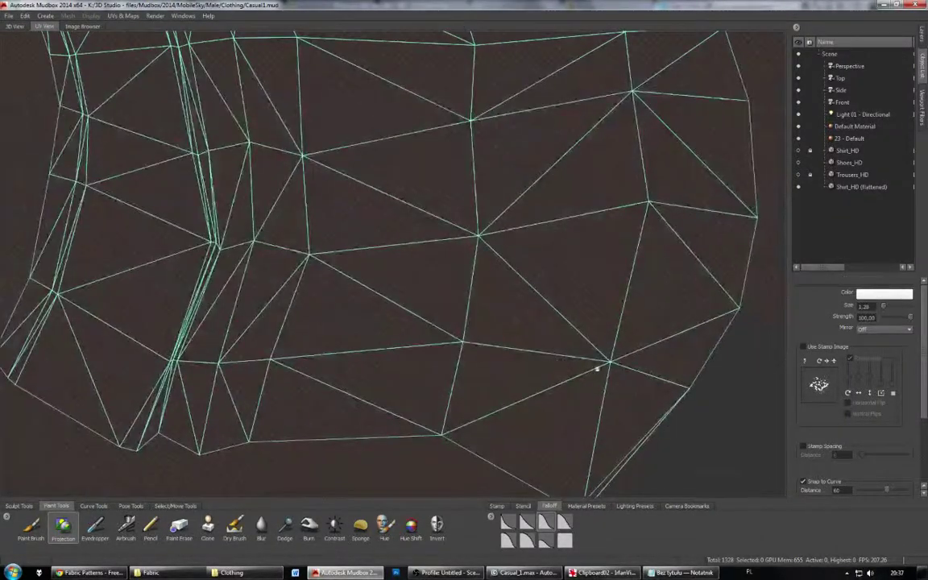
alt+middle_drag(597, 369, 537, 355)
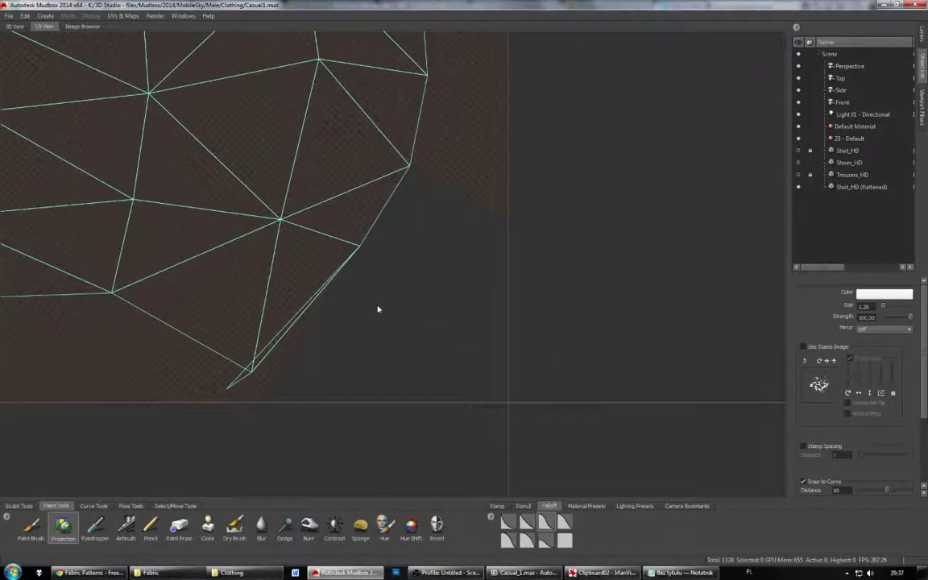
Step: Switch to 3ds Max and open the UV editor for the shirt's Unwrap UVW modifier
click(524, 572)
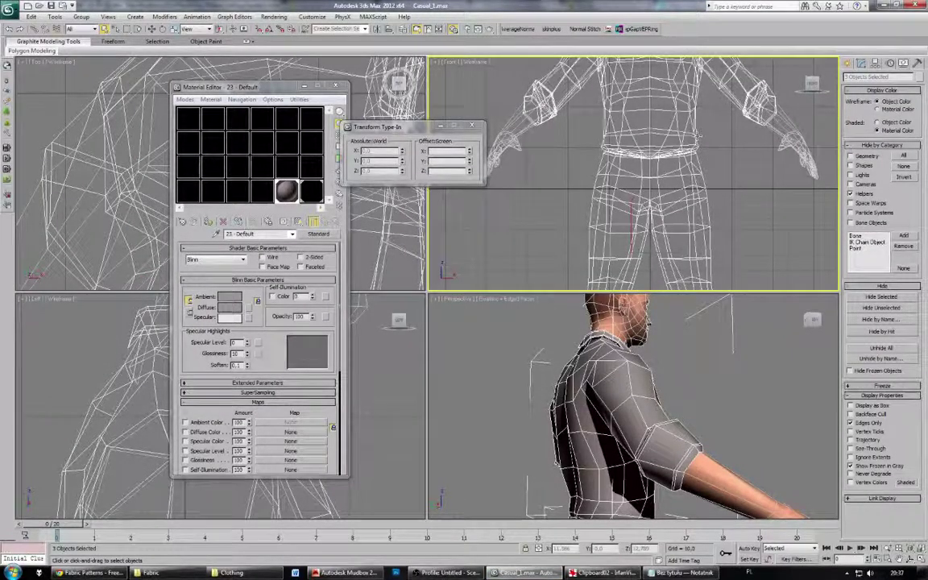
click(699, 136)
click(861, 64)
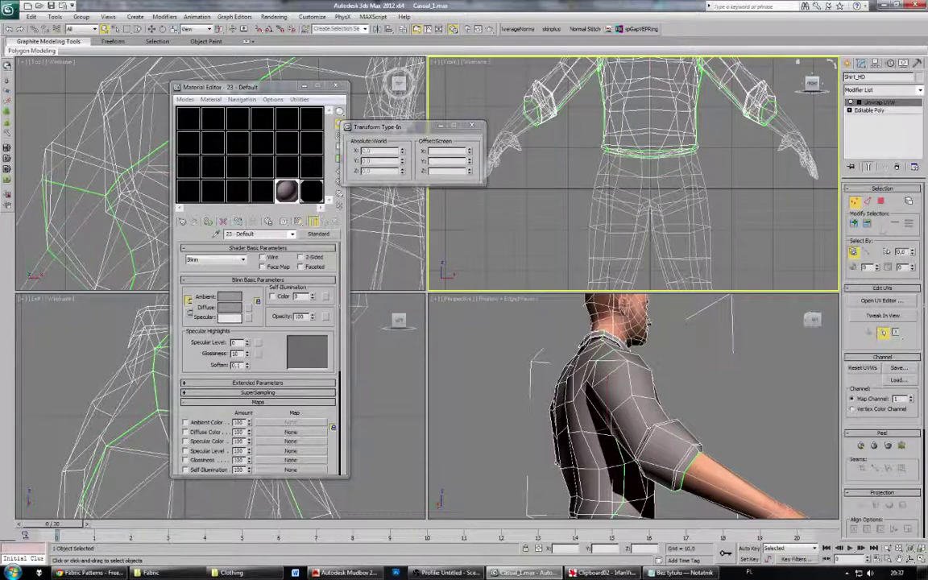
click(883, 301)
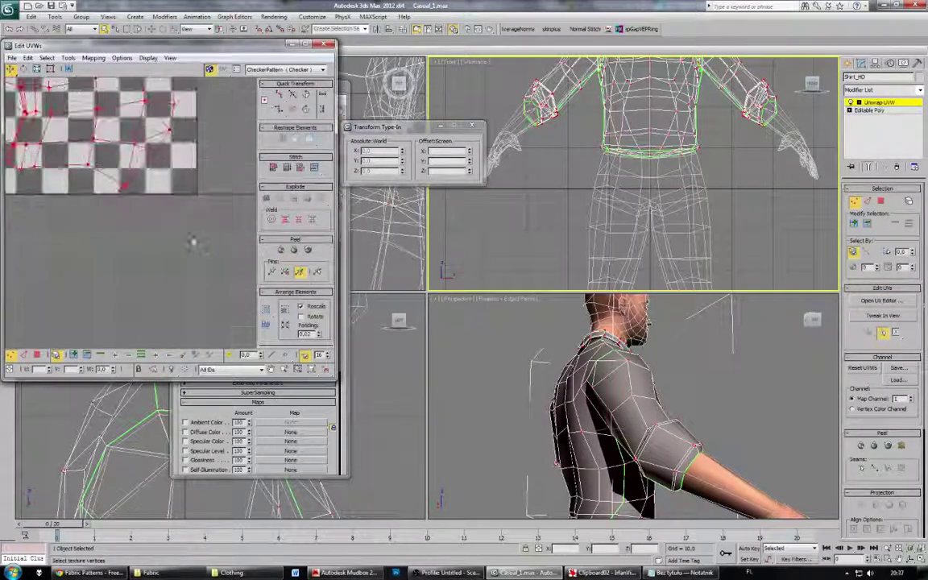
Step: Disable UV element selection and pull the folded-over tip vertex of the right sleeve shell outward
scroll(178, 210, up, 3)
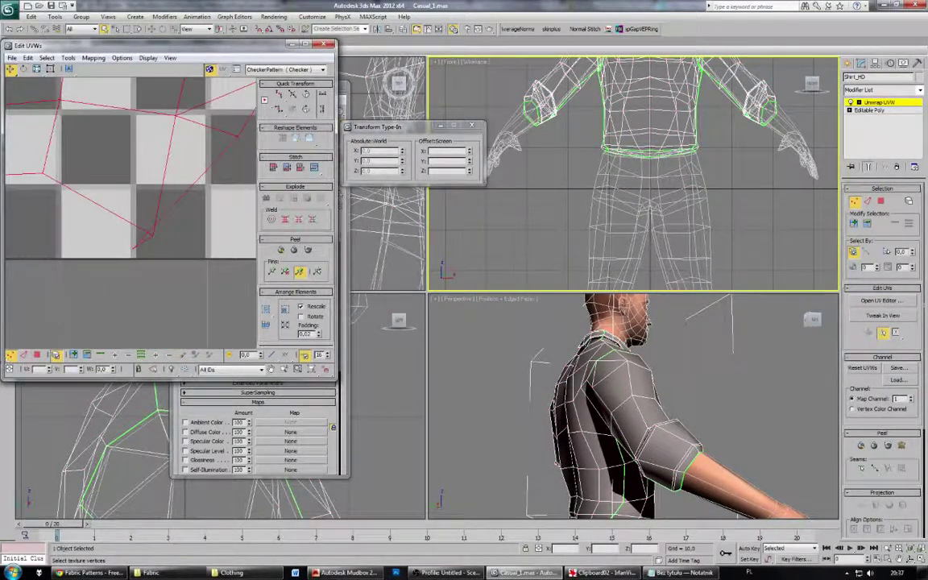
click(56, 355)
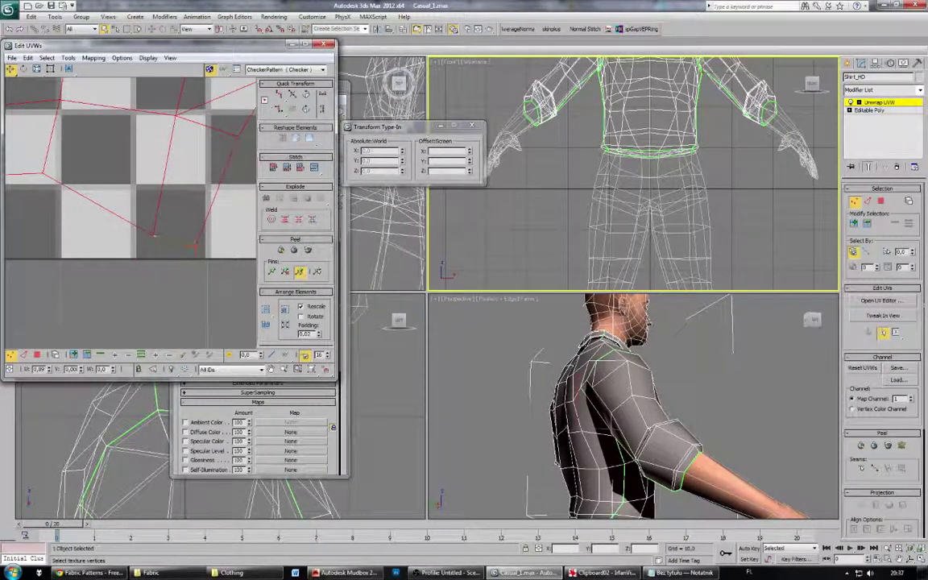
middle_drag(184, 272, 201, 273)
mouse_move(213, 248)
mouse_down()
mouse_move(239, 249)
mouse_move(202, 248)
mouse_up()
Step: Pull the folded-over tip vertex of the left sleeve shell outward
scroll(101, 275, down, 5)
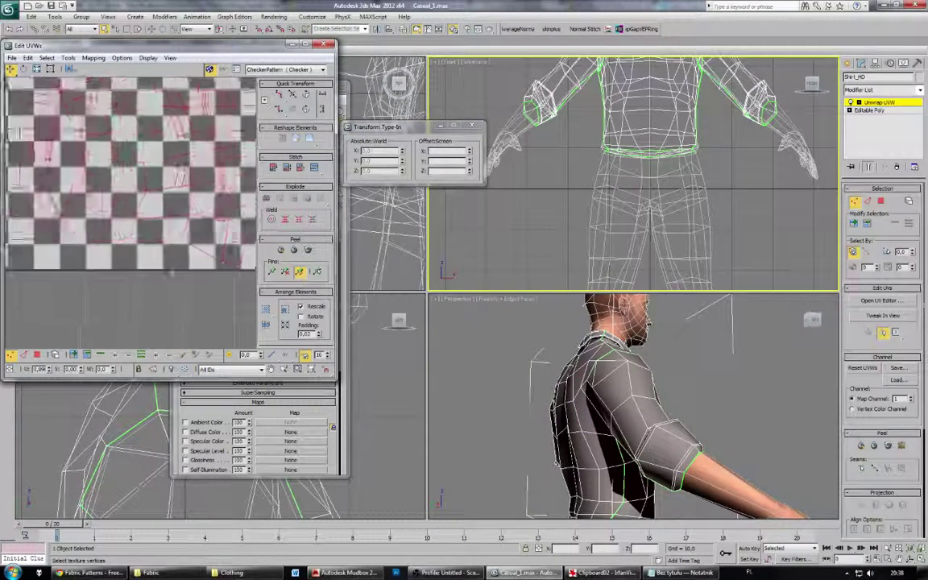
middle_drag(101, 267, 49, 294)
scroll(64, 266, up, 4)
middle_drag(206, 272, 191, 321)
scroll(191, 320, down, 4)
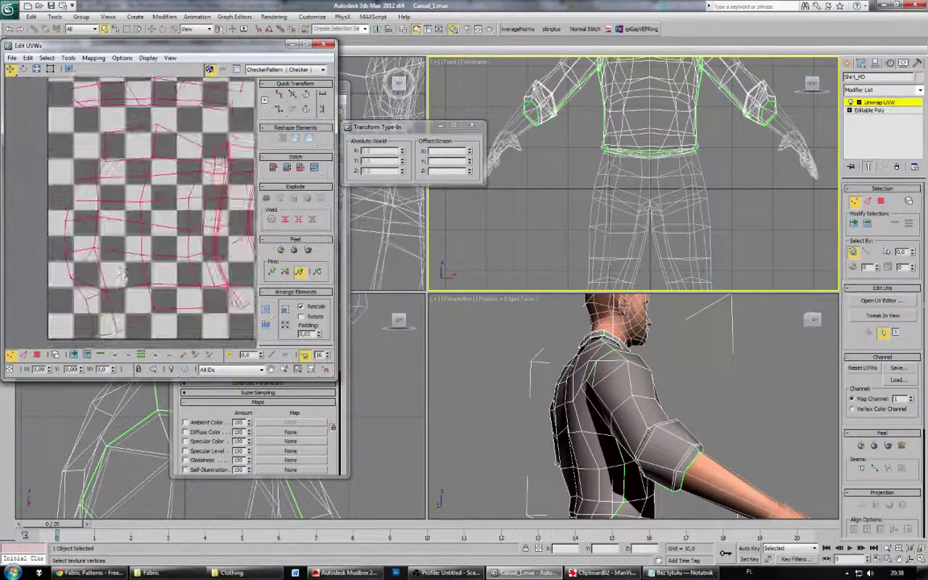
Step: Adjust the tightly packed cuff-fold vertices on the left sleeve shell
middle_drag(179, 268, 78, 227)
scroll(162, 234, up, 6)
scroll(166, 238, down, 5)
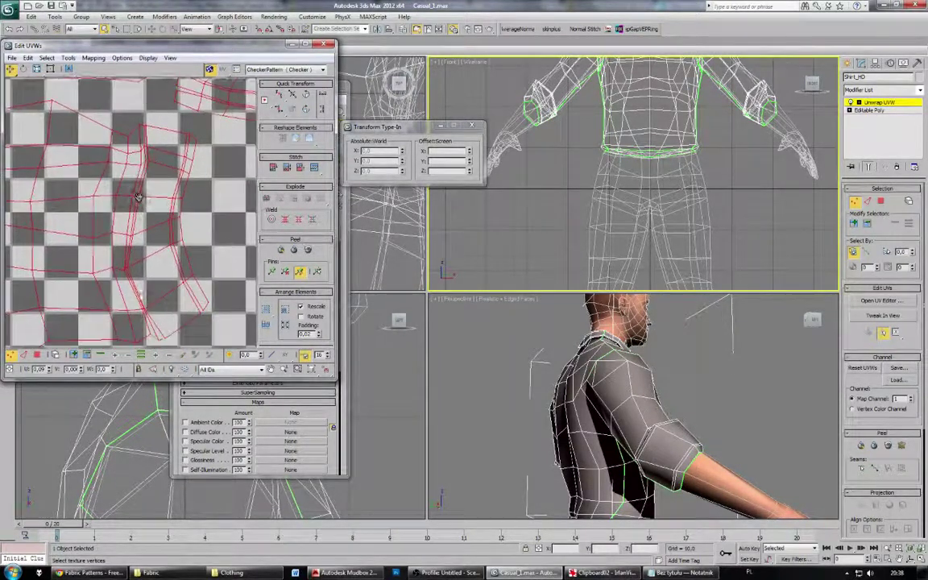
scroll(141, 250, up, 5)
middle_drag(120, 216, 226, 331)
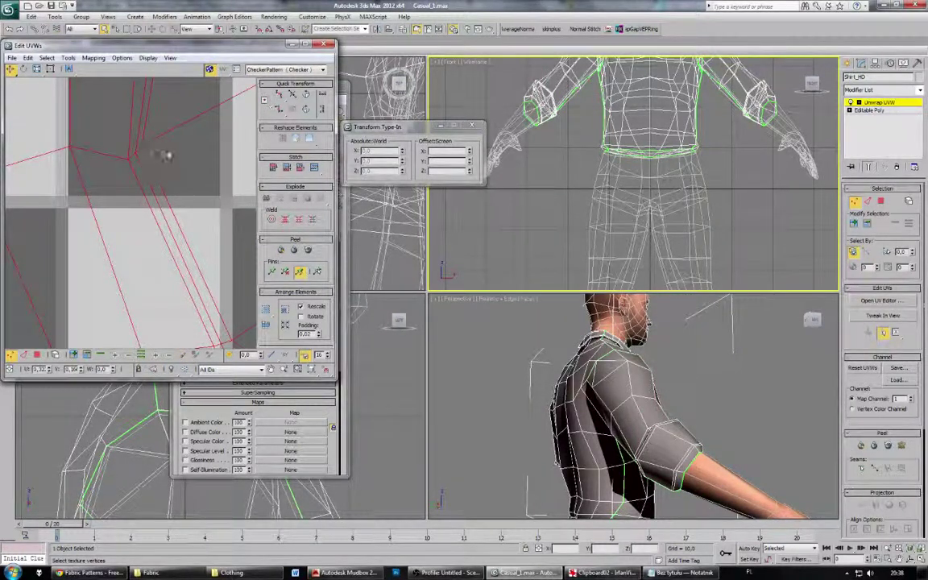
middle_drag(178, 188, 161, 279)
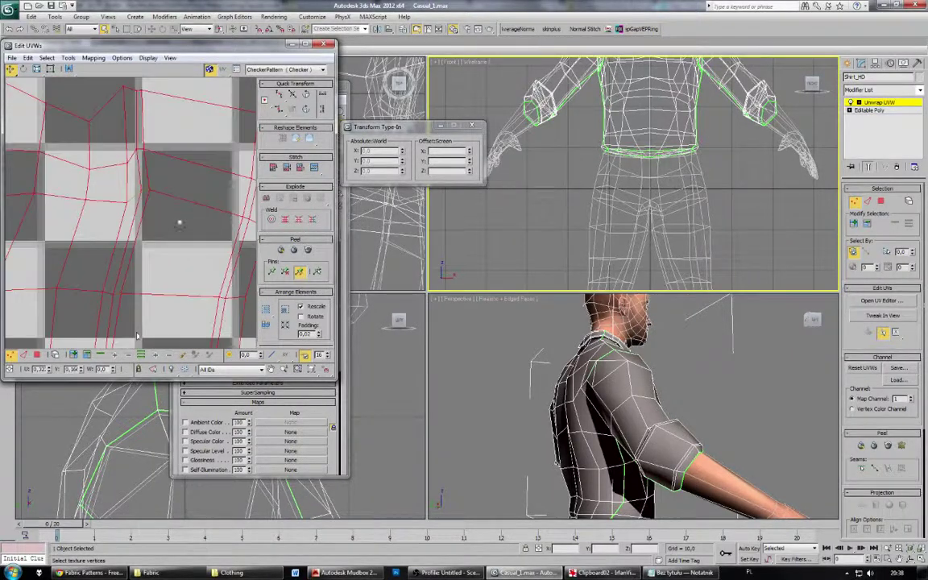
Step: Adjust the tightly packed cuff-fold vertices on the right sleeve shell
scroll(181, 234, down, 5)
scroll(178, 244, up, 7)
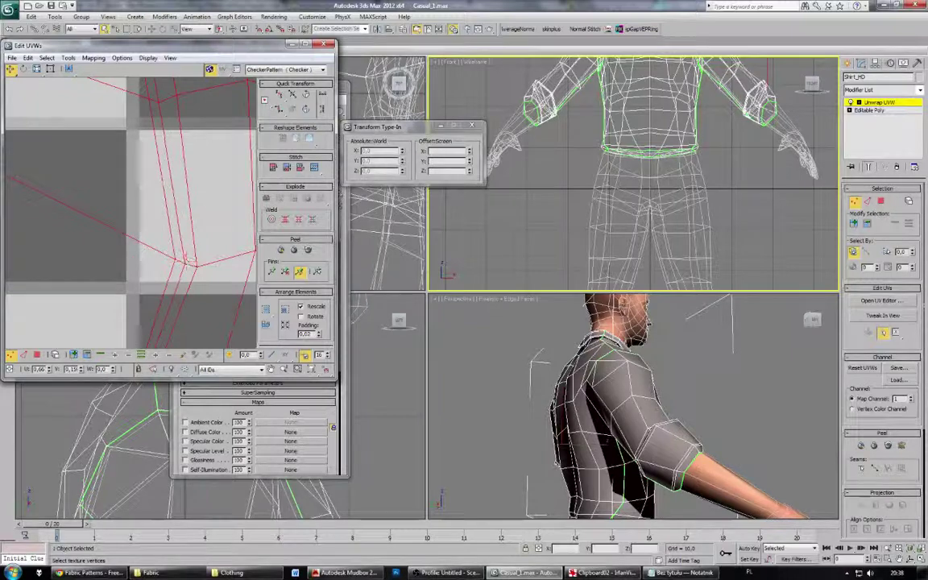
scroll(187, 262, down, 5)
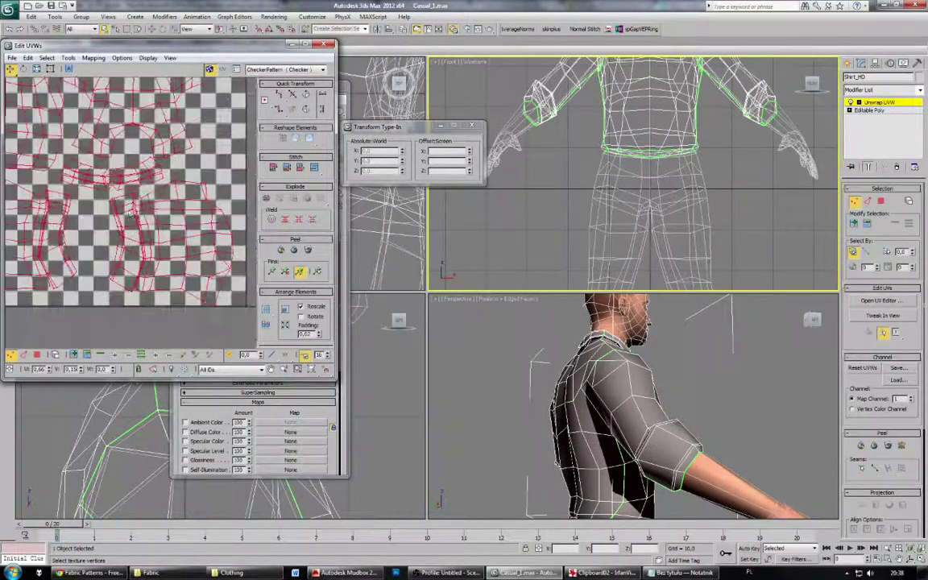
scroll(131, 208, down, 3)
scroll(143, 233, up, 6)
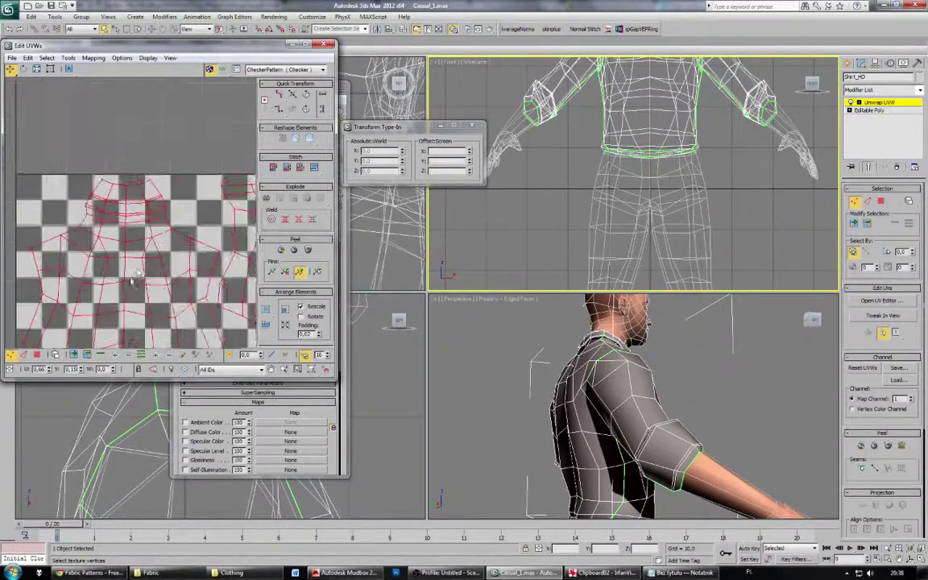
scroll(143, 233, up, 3)
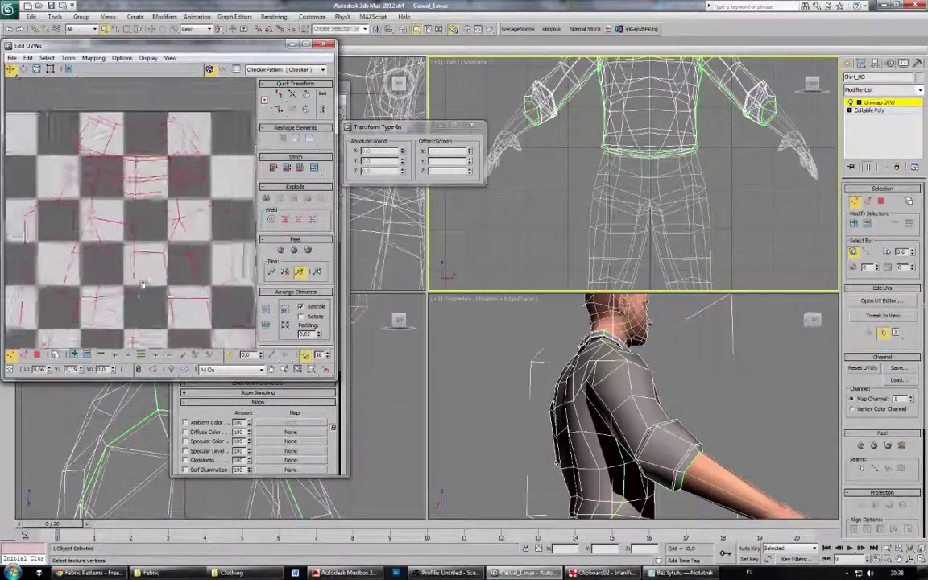
Step: Close the UV editor and transform dialog, and select the trousers and shoes together with the shirt
click(321, 44)
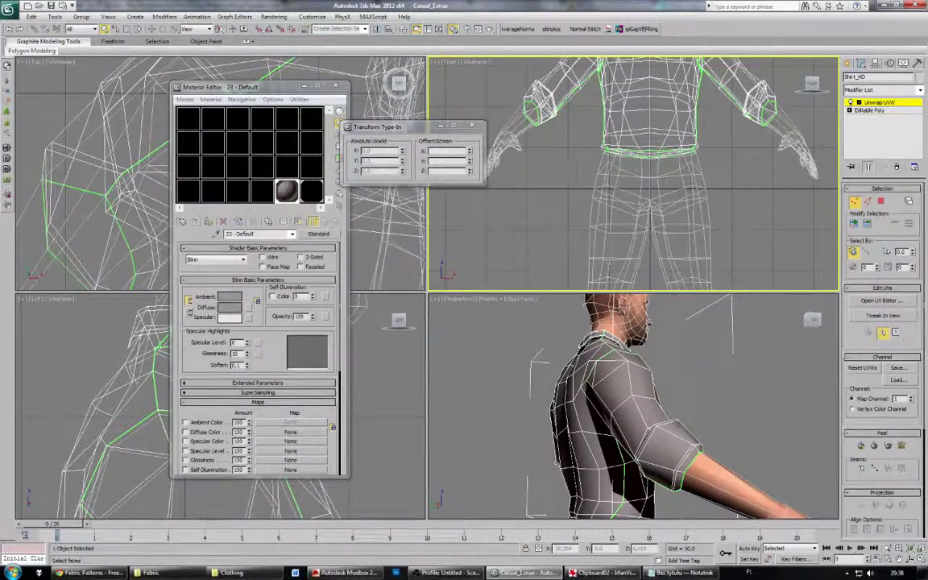
click(472, 126)
click(872, 105)
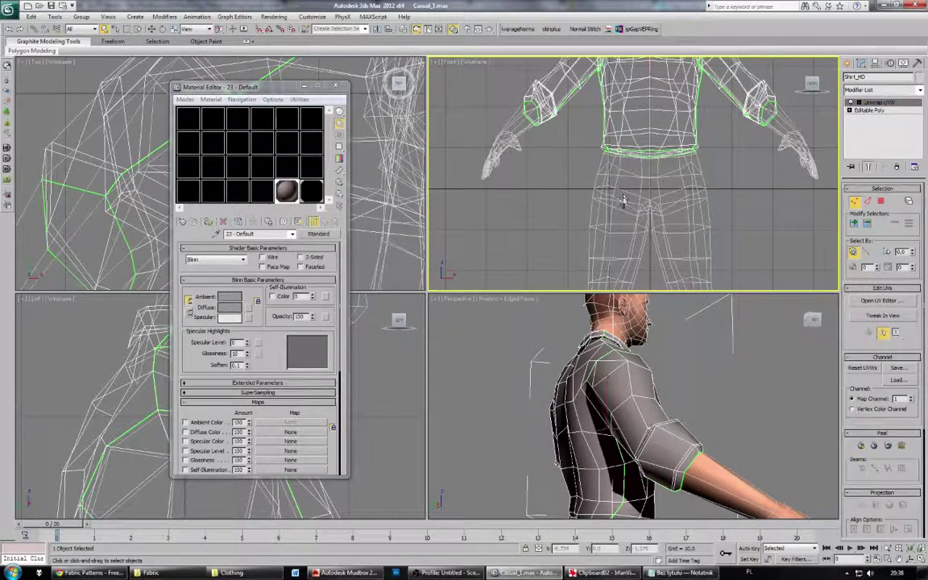
ctrl+click(615, 189)
middle_drag(624, 256, 616, 83)
ctrl+click(597, 215)
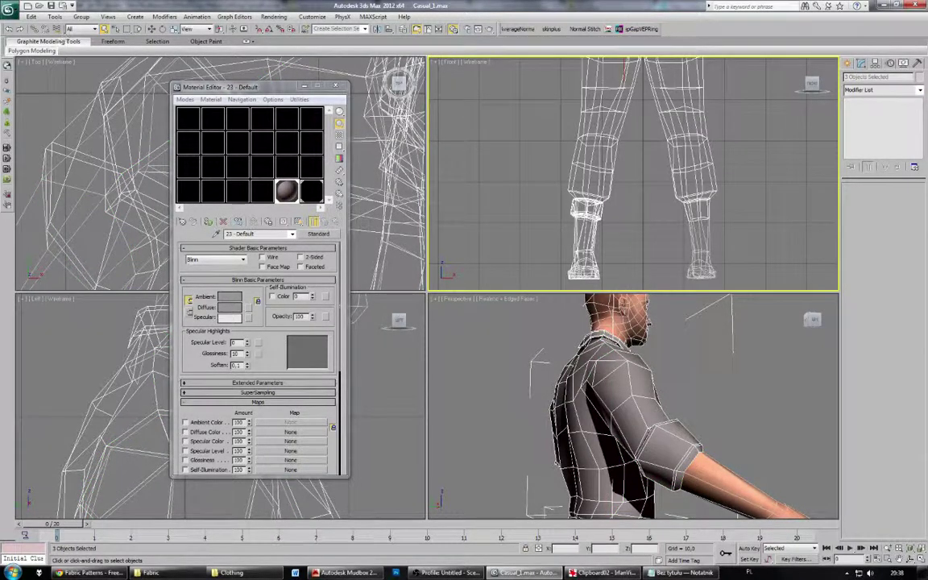
Step: Export only the three selected clothing objects, overwriting the existing Casual1 FBX file in the Clothing folder
click(10, 11)
mouse_move(64, 158)
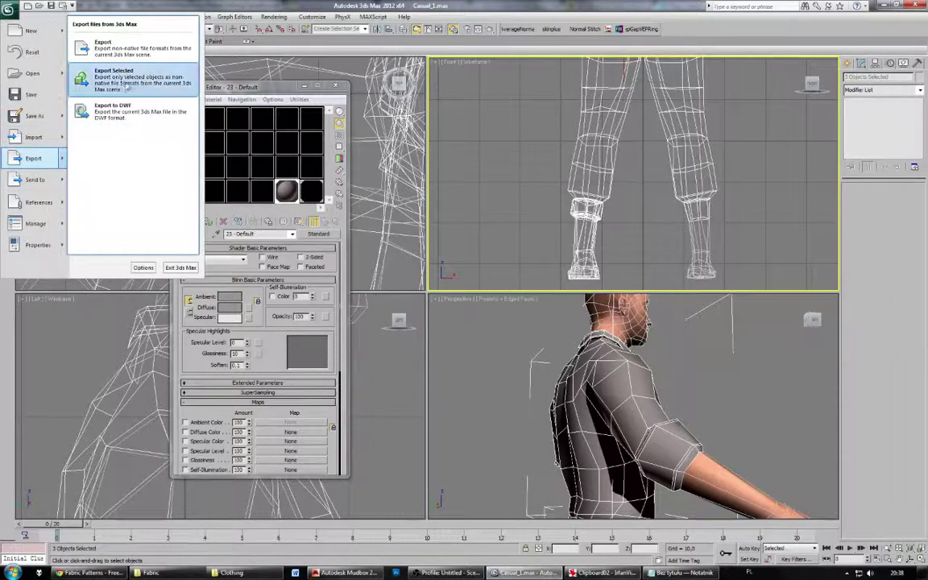
click(126, 86)
double_click(49, 53)
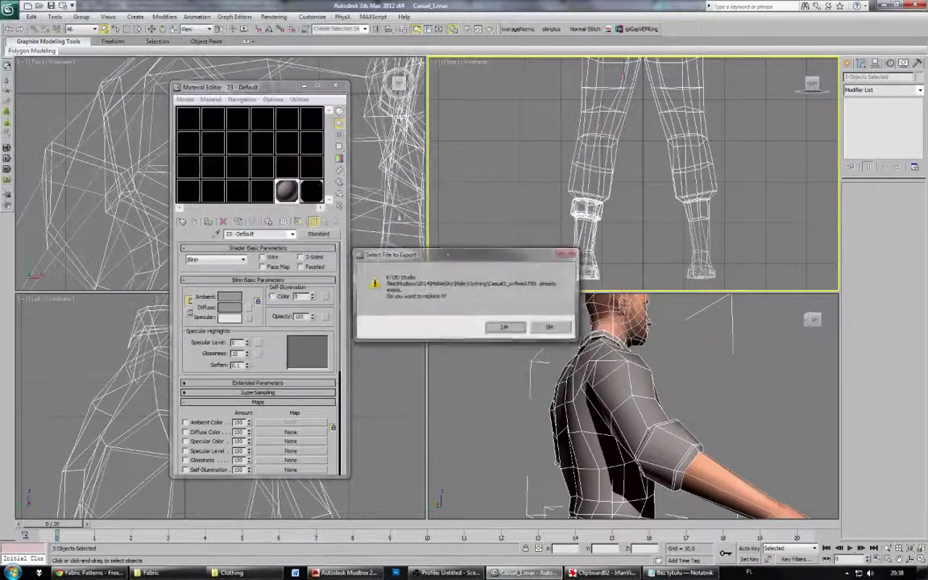
click(504, 328)
click(513, 411)
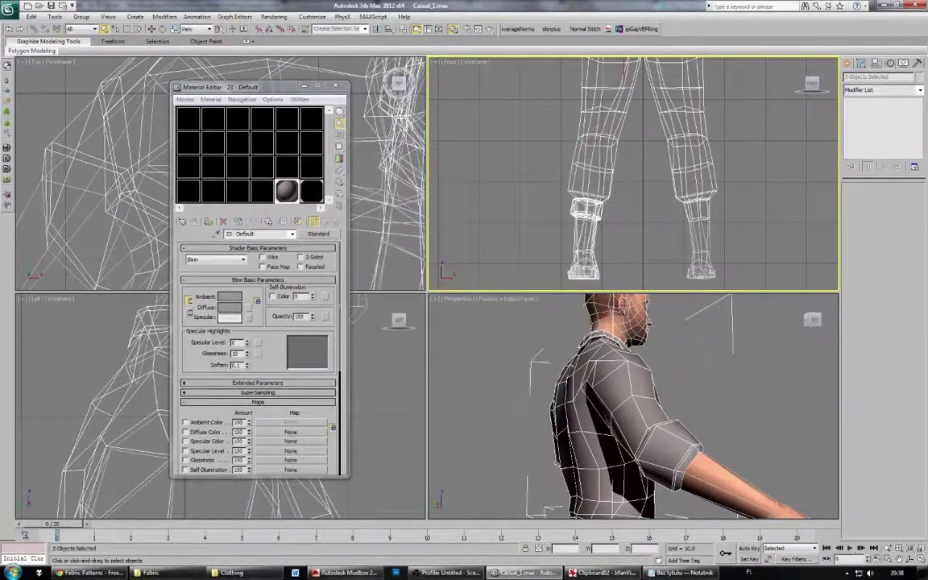
Step: Switch to Mudbox and import the corrected UVs from the exported FBX, matching by Vertex ID with tolerance 0.001
click(346, 572)
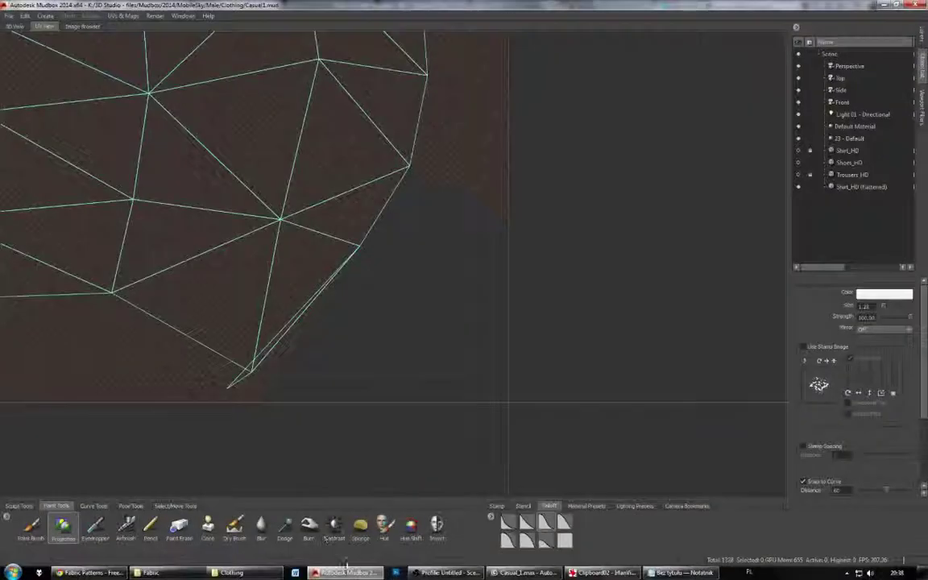
click(9, 15)
click(32, 138)
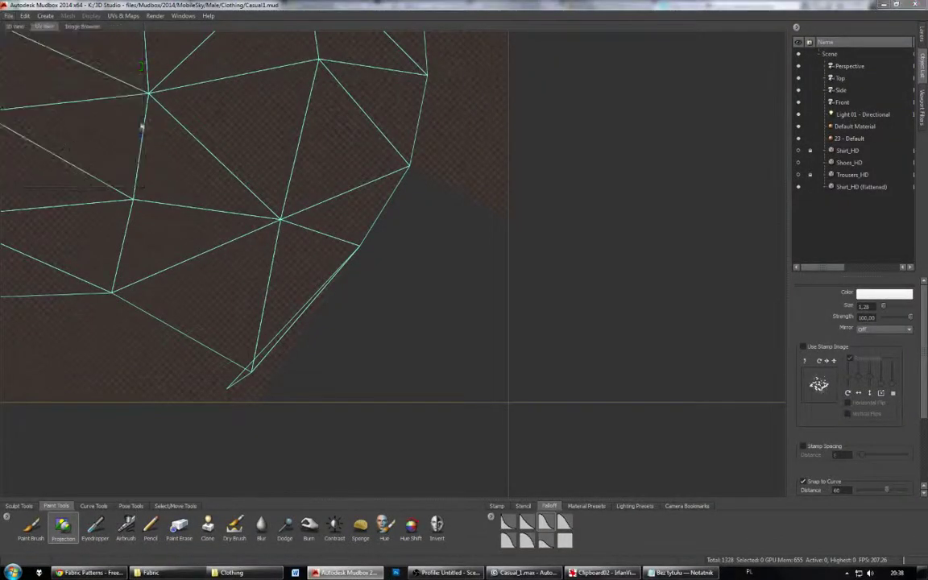
double_click(265, 227)
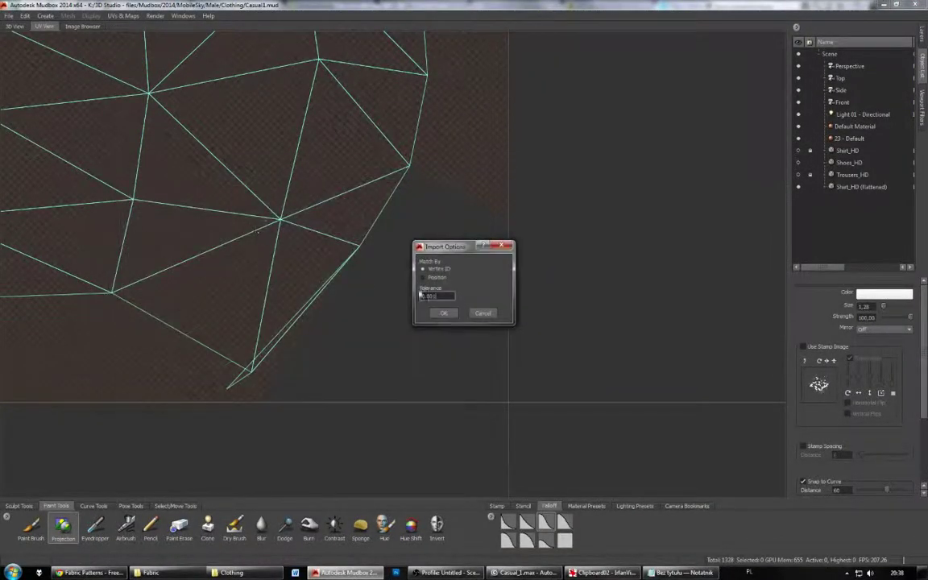
click(444, 314)
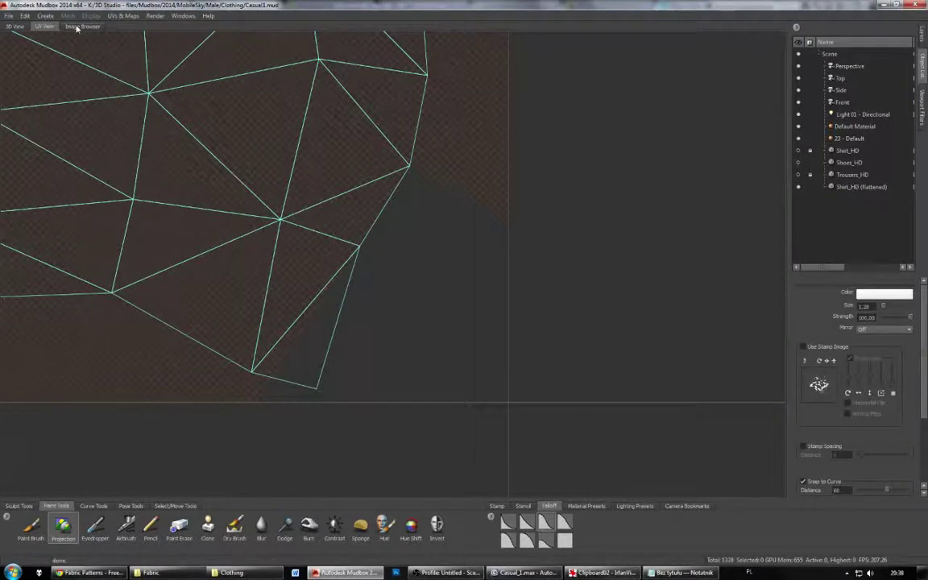
Step: Compare the sleeve shell's corrected tip in the 3D and UV views and check the fabric coverage of the UV shells
click(16, 27)
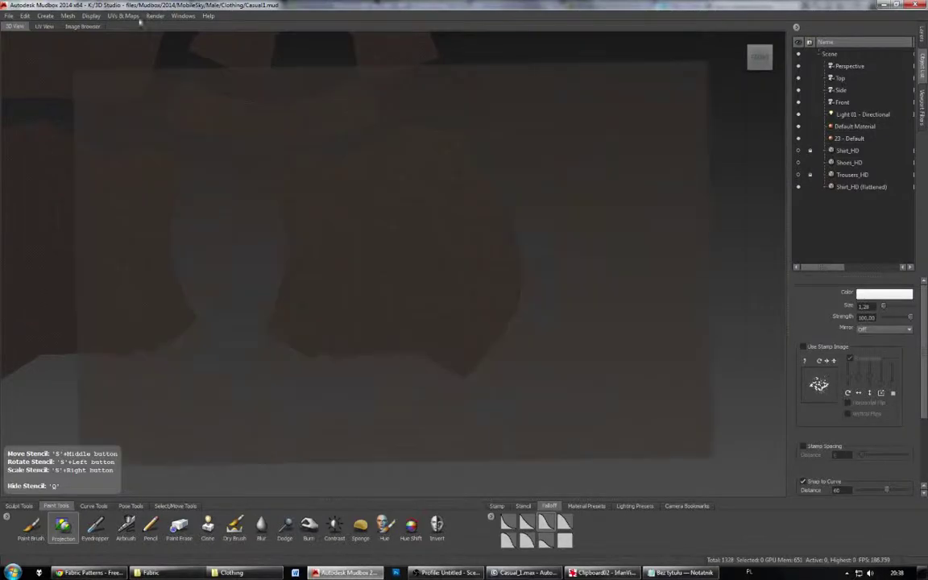
click(46, 27)
click(16, 26)
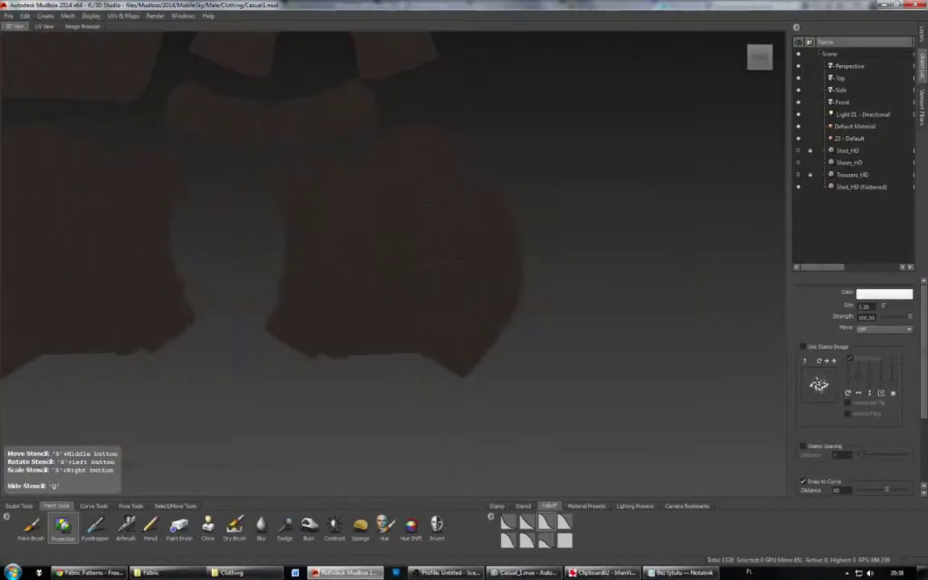
click(49, 27)
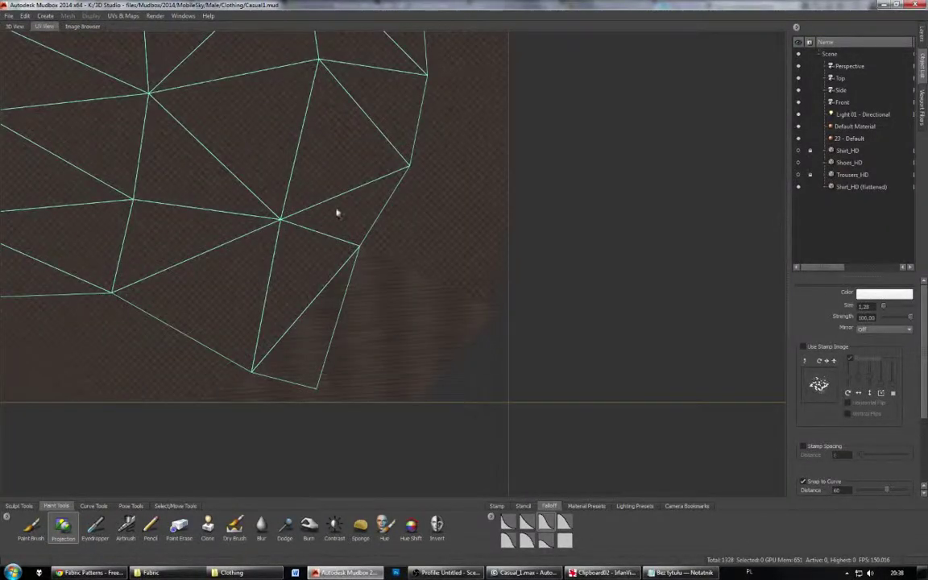
scroll(367, 219, down, 5)
alt+middle_drag(367, 218, 428, 255)
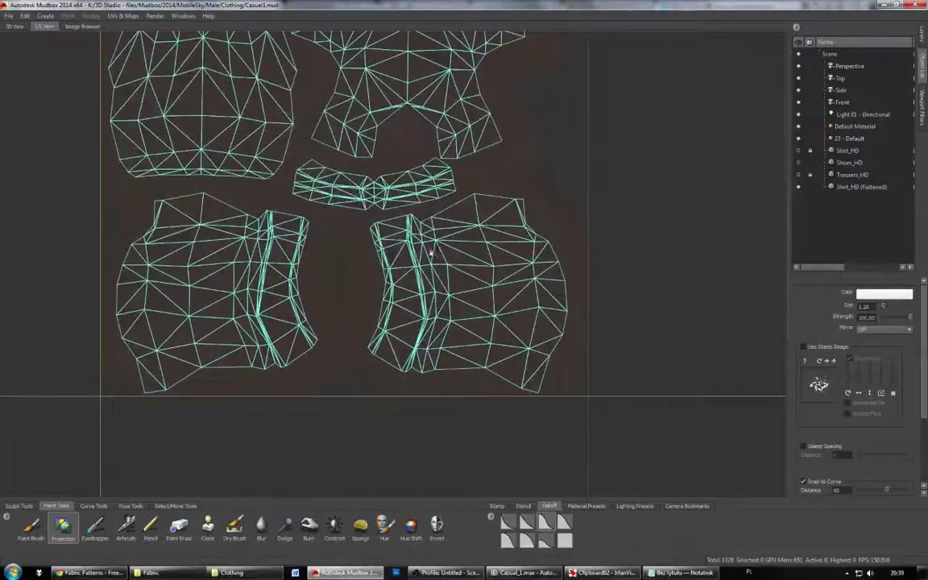
Step: Hide the stencil and examine the fabric at both sleeve tips and the cuff-fold UVs of the flattened shirt
click(82, 26)
click(12, 27)
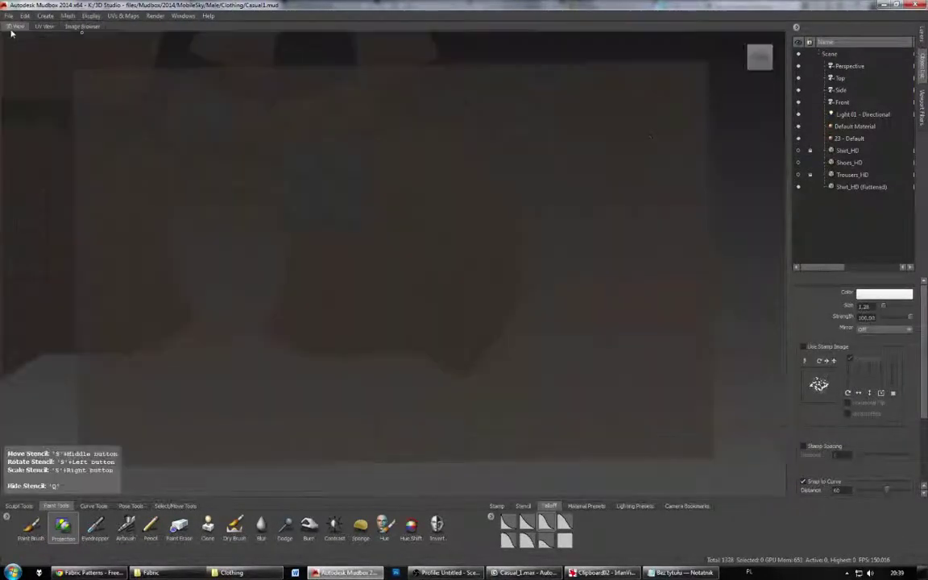
alt+middle_drag(252, 251, 505, 238)
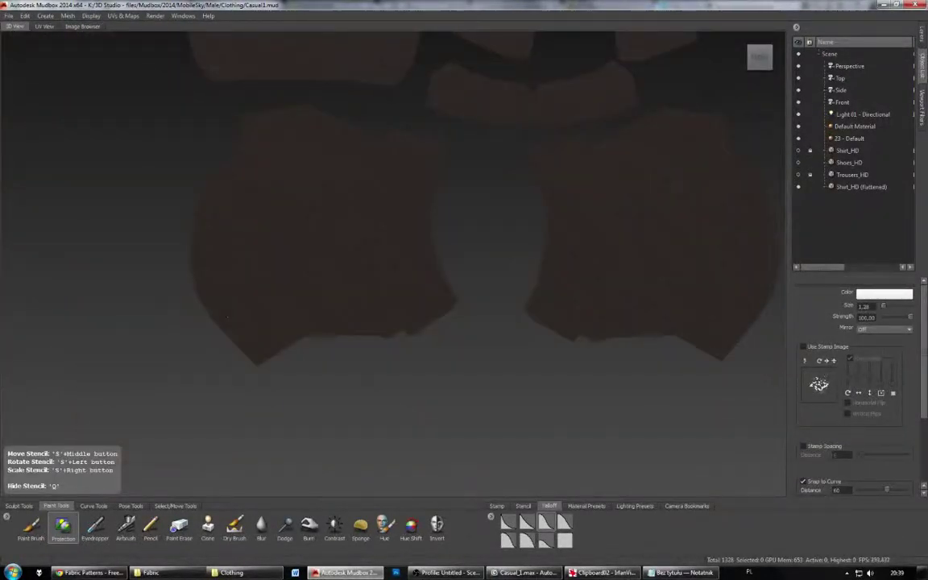
key(q)
alt+middle_drag(227, 317, 389, 264)
scroll(389, 264, up, 10)
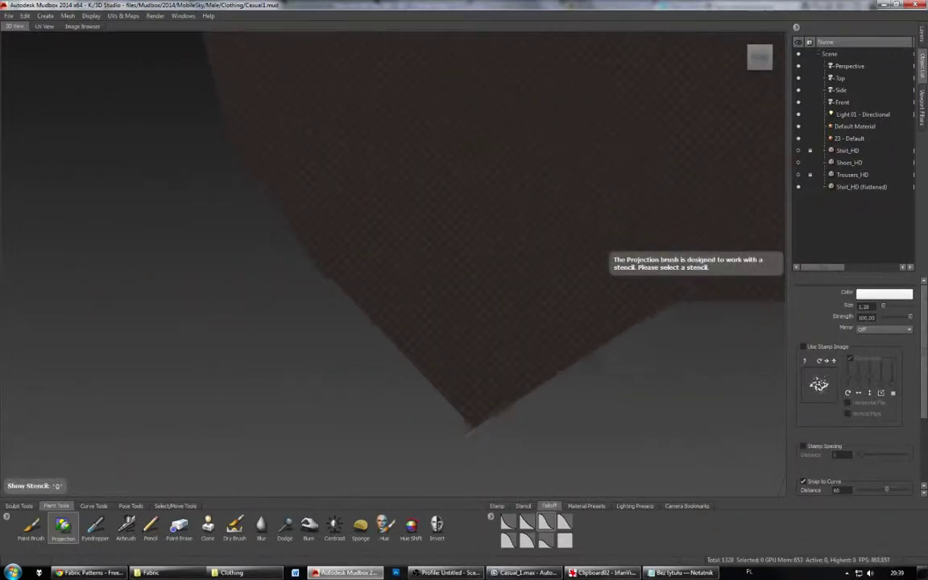
scroll(389, 265, down, 4)
alt+middle_drag(709, 266, 105, 277)
scroll(242, 264, up, 1)
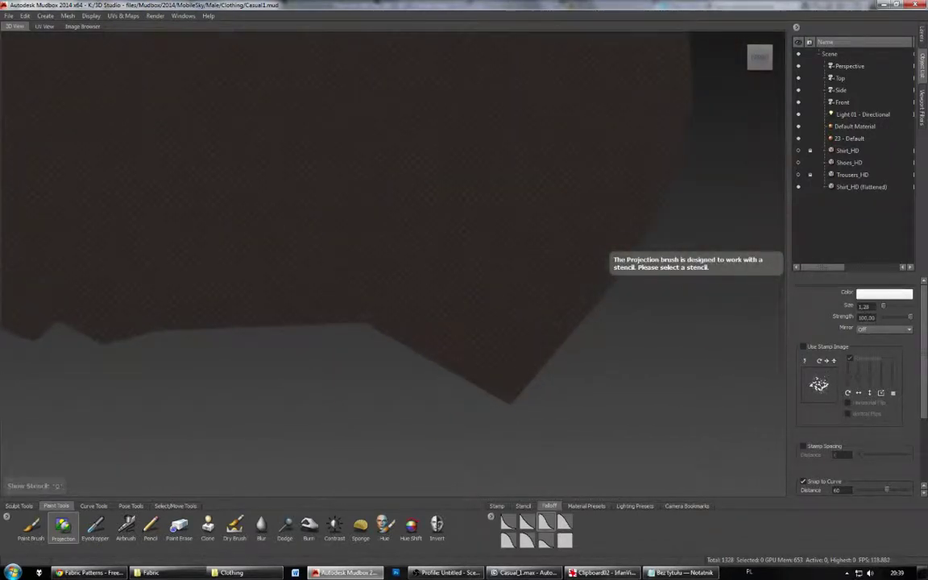
scroll(393, 264, down, 2)
click(45, 27)
scroll(564, 400, up, 3)
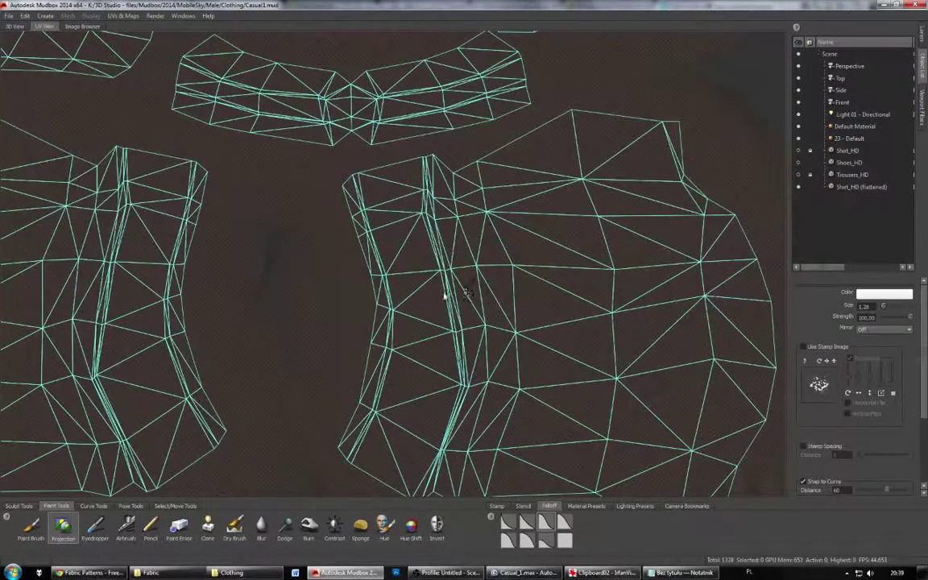
scroll(365, 284, down, 3)
Step: Unflatten the shirt from its UV layout back to its 3D shape
click(16, 26)
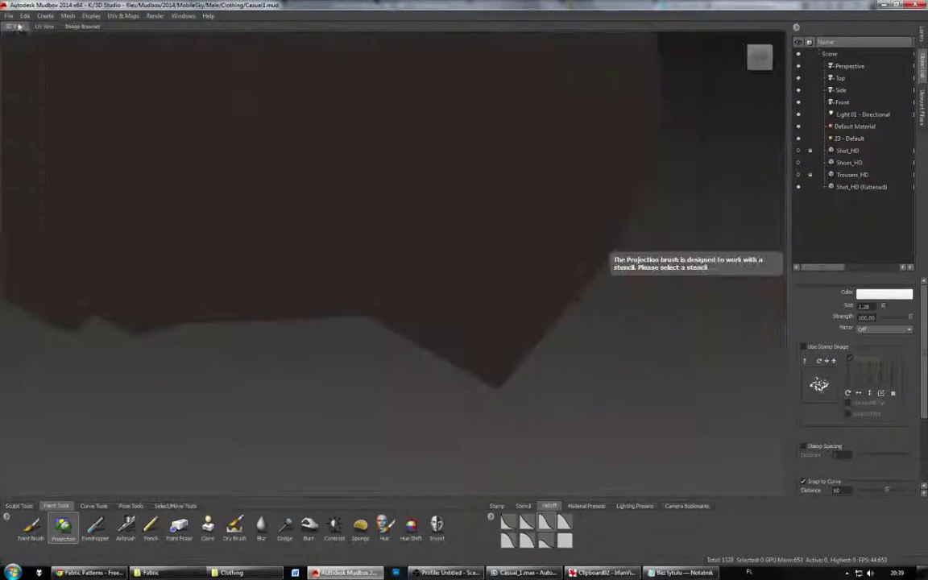
click(113, 16)
click(167, 57)
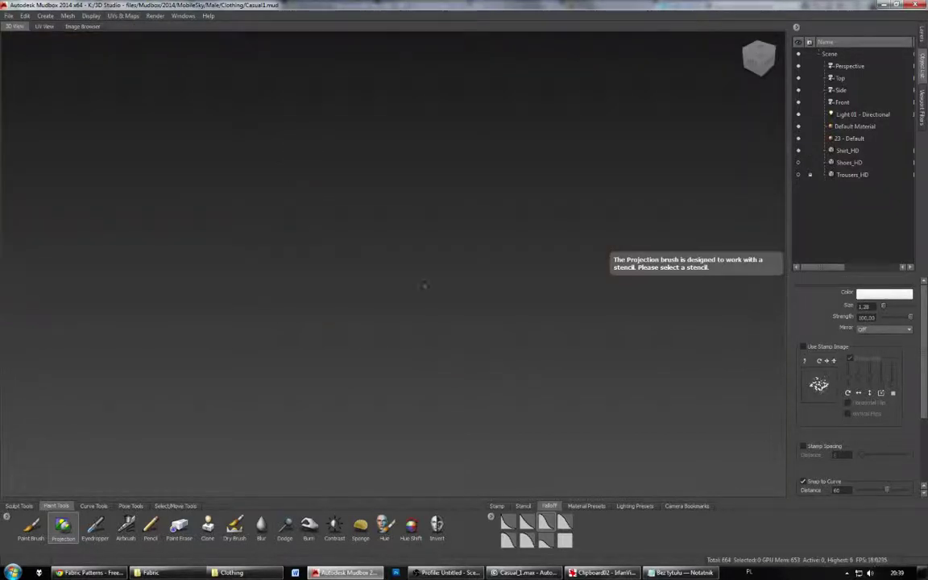
scroll(415, 281, down, 3)
alt+middle_drag(413, 279, 402, 443)
scroll(323, 387, down, 4)
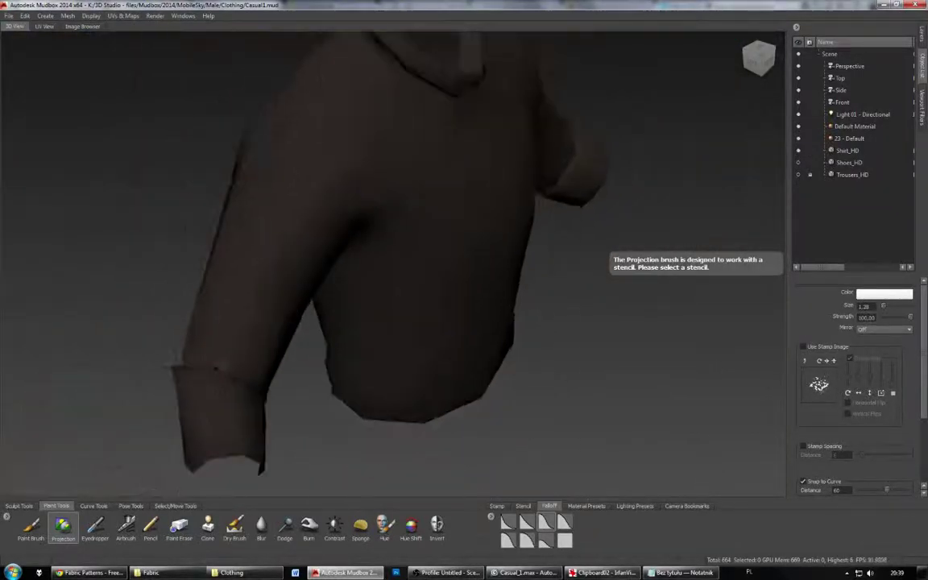
Step: Raise the shirt mesh to its highest subdivision level, level 6
alt+drag(216, 368, 120, 354)
alt+middle_drag(367, 197, 382, 290)
alt+drag(383, 290, 373, 247)
alt+middle_drag(372, 247, 395, 297)
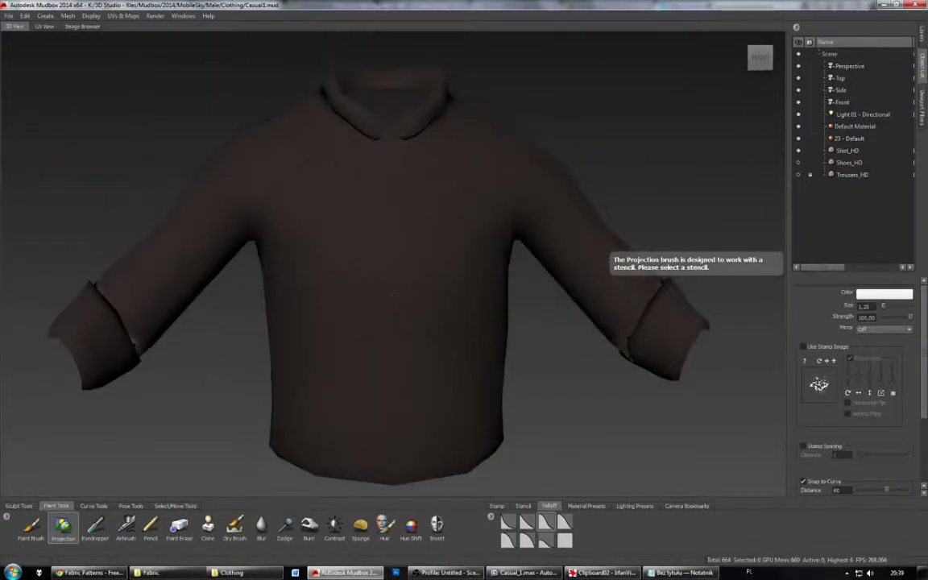
key(Page_Up)
key(Page_Up)
key(Page_Up)
key(Page_Up)
key(Page_Up)
key(Page_Up)
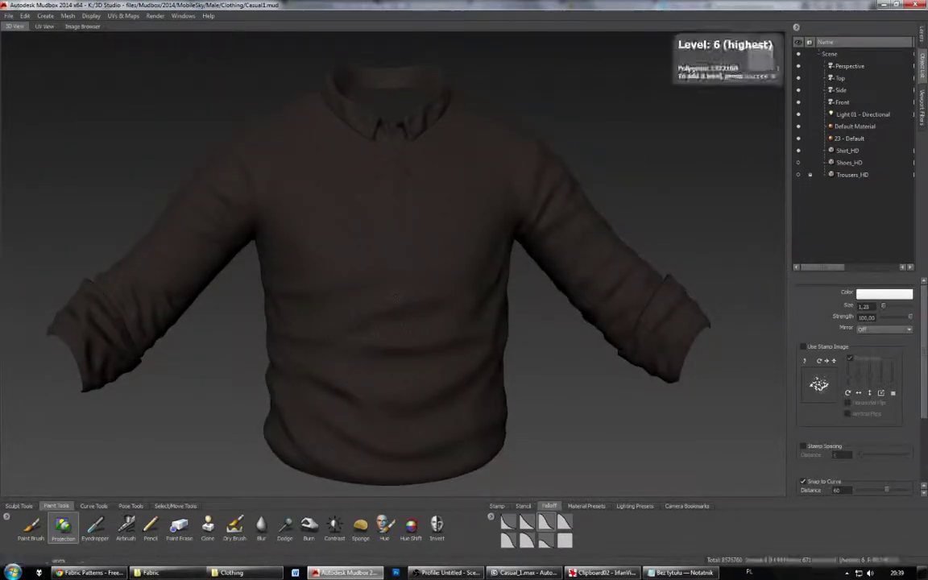
alt+middle_drag(419, 212, 437, 226)
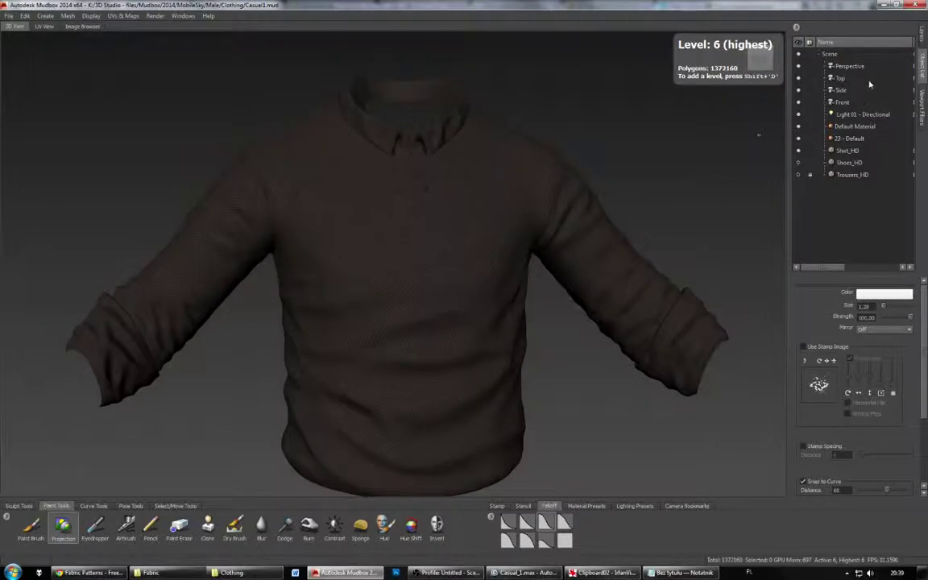
Step: Show the shirt's paint layers and duplicate Paint Layer 1 in the Diffuse channel
click(921, 103)
click(922, 35)
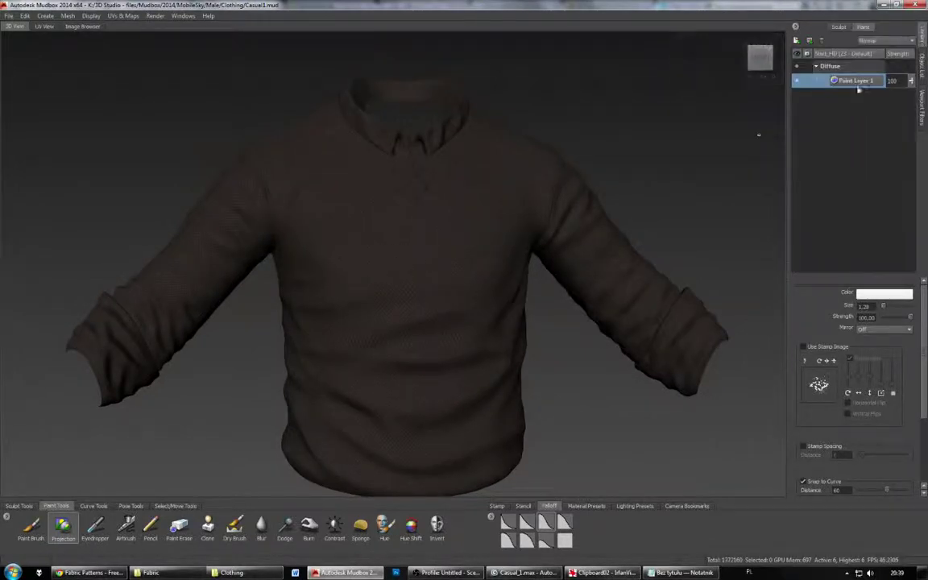
mouse_move(694, 372)
alt+mouse_down()
mouse_move(612, 389)
mouse_move(628, 394)
alt+mouse_up()
click(757, 60)
right_click(843, 86)
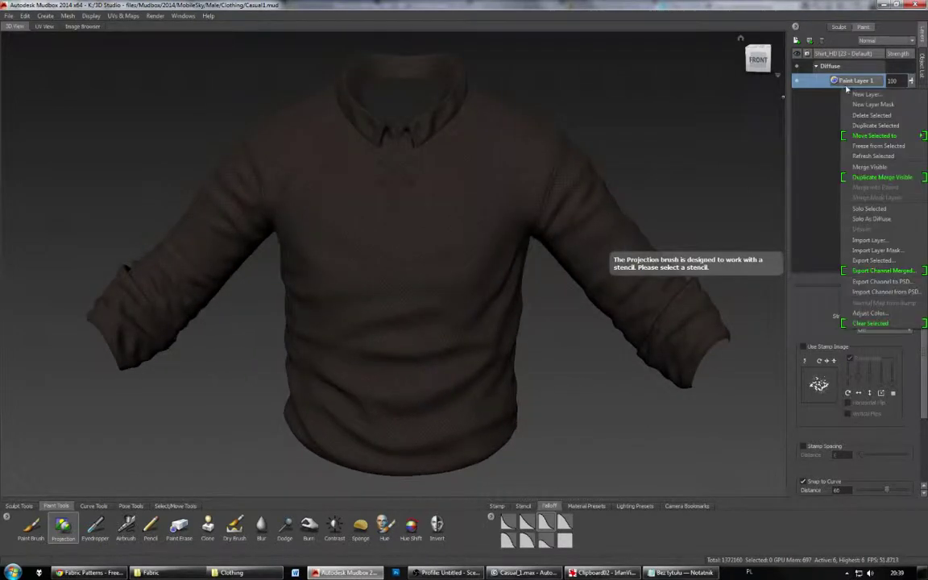
click(893, 125)
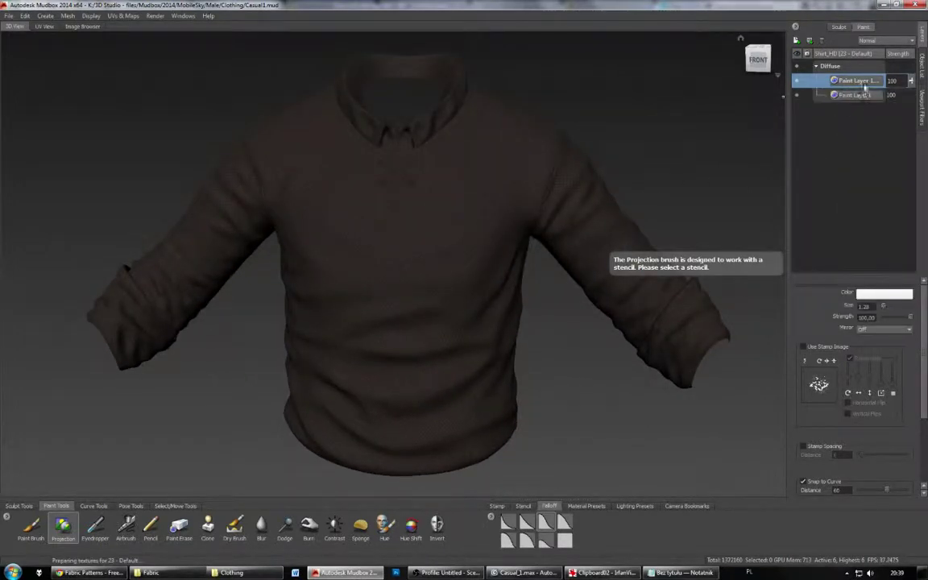
Step: Try Multiply on the duplicated paint layer and set its blend mode to Screen instead
click(875, 41)
click(880, 69)
click(883, 42)
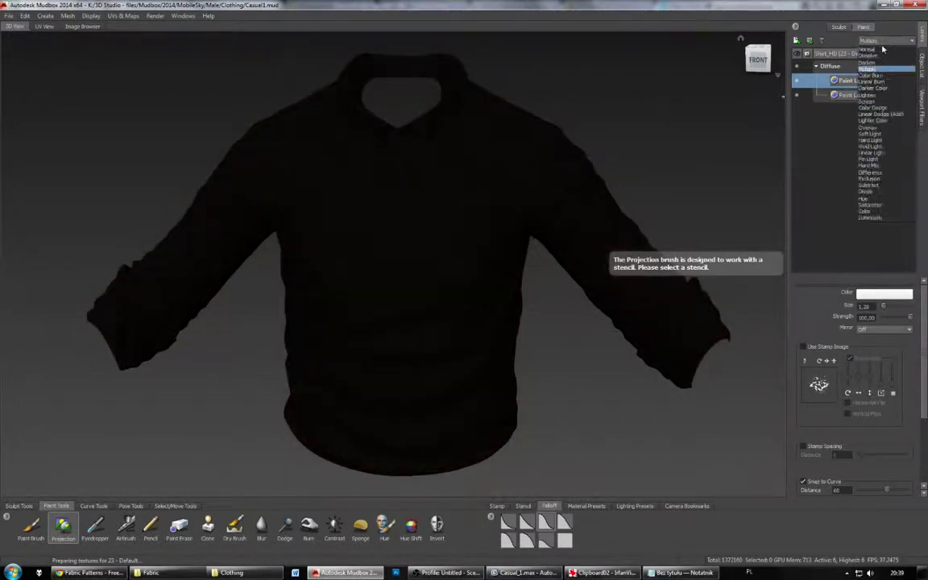
click(883, 102)
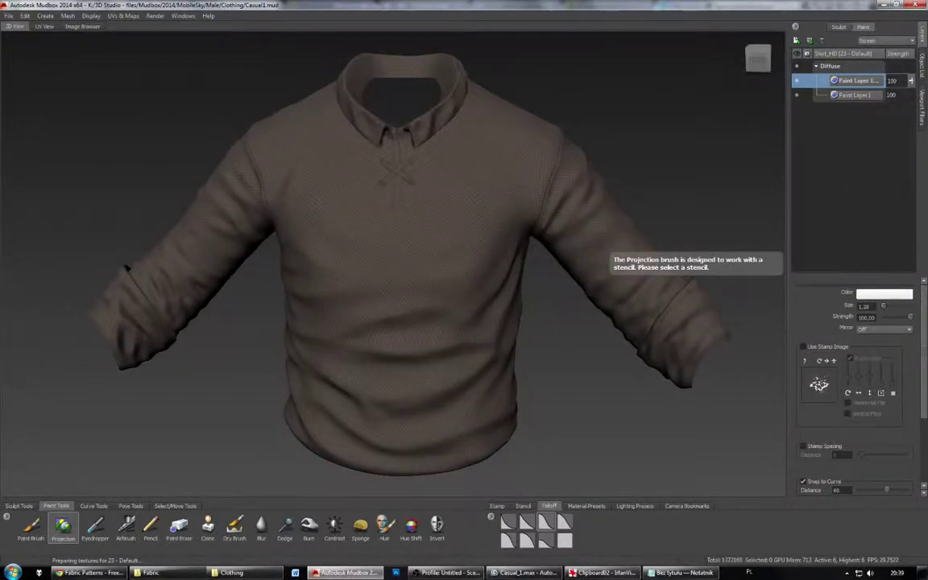
alt+middle_drag(668, 153, 609, 141)
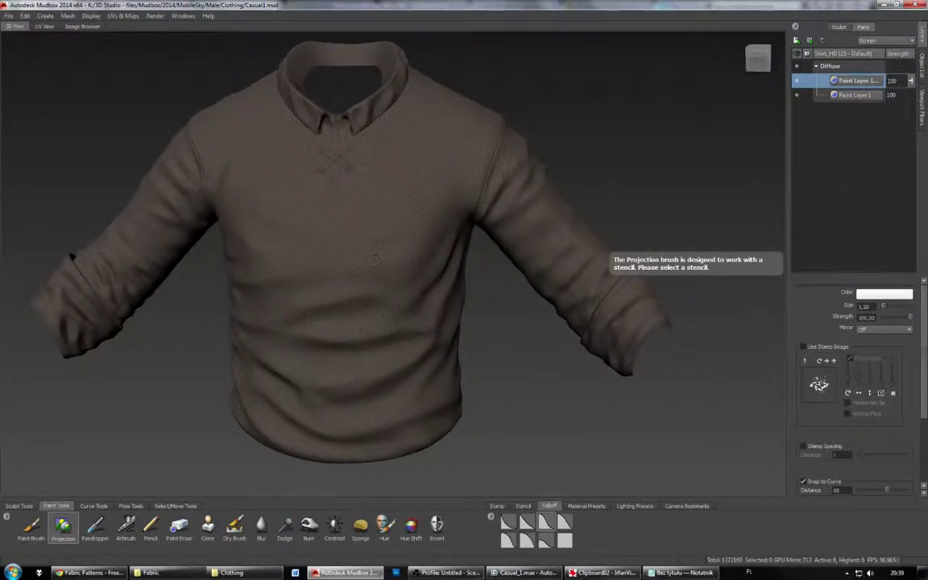
Step: Merge the shirt's visible Diffuse paint layers into a single layer
click(878, 41)
click(874, 42)
right_click(863, 82)
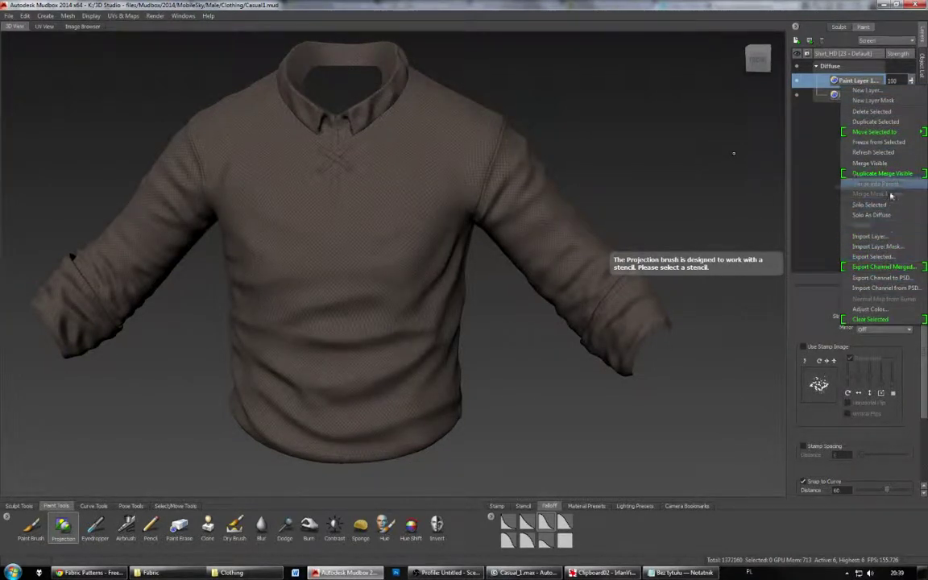
click(881, 162)
Step: Duplicate the merged paint layer and set the copy's blend mode to Multiply
right_click(861, 85)
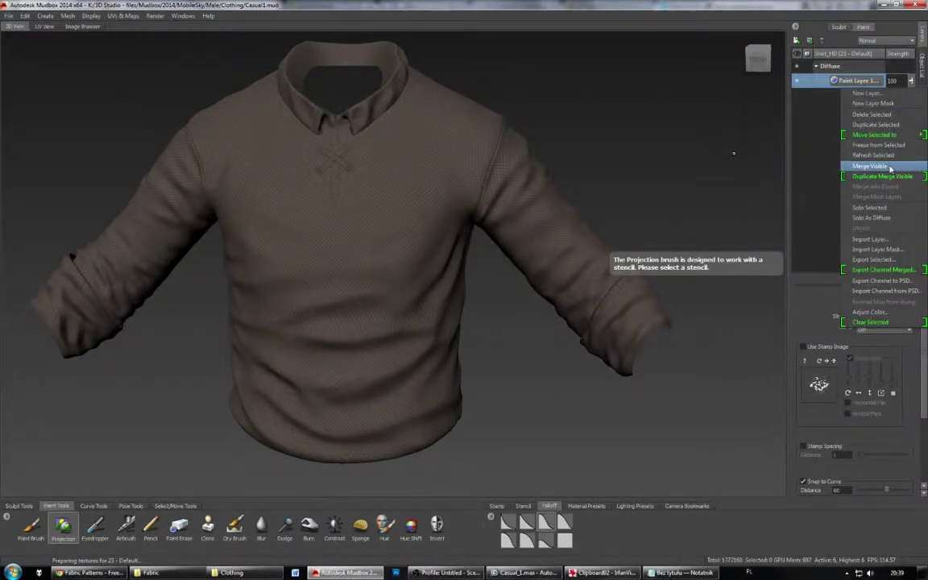
click(894, 125)
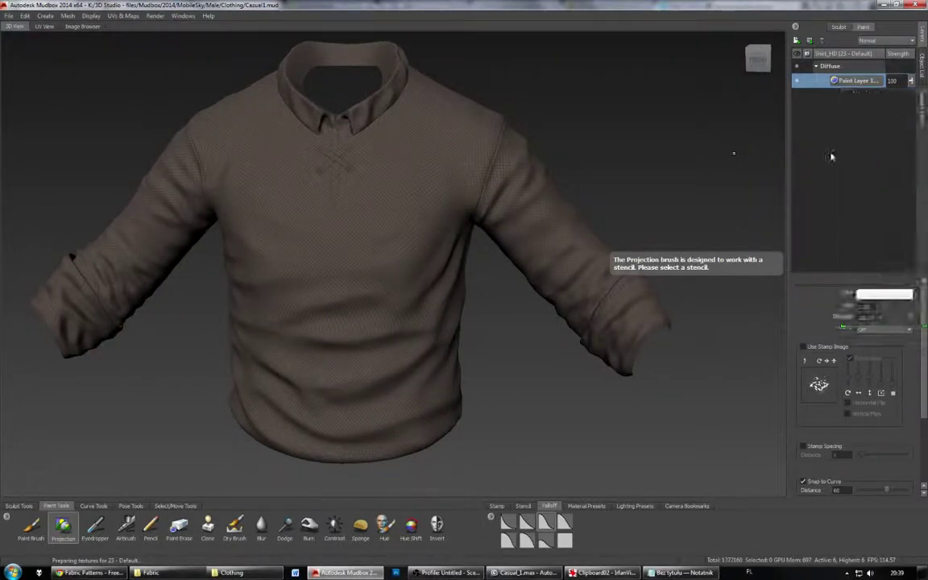
click(878, 41)
click(877, 70)
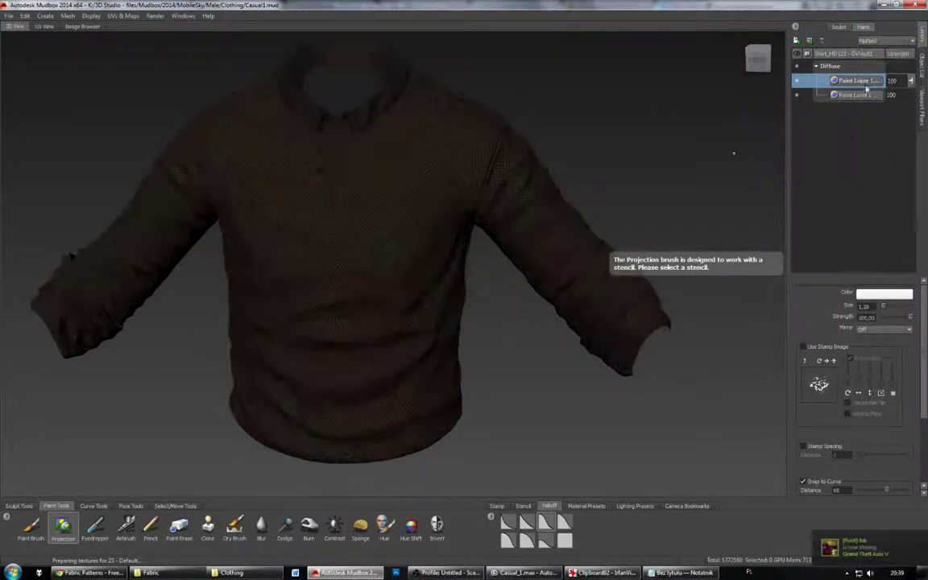
Step: Set the duplicated paint layer's blend mode to Color Dodge and merge the visible Diffuse layers into one
click(886, 40)
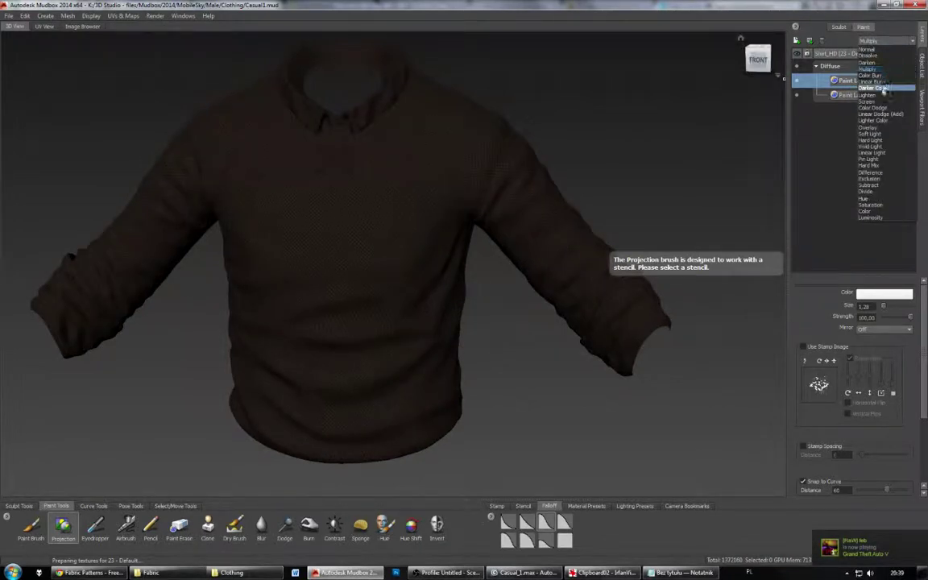
click(881, 101)
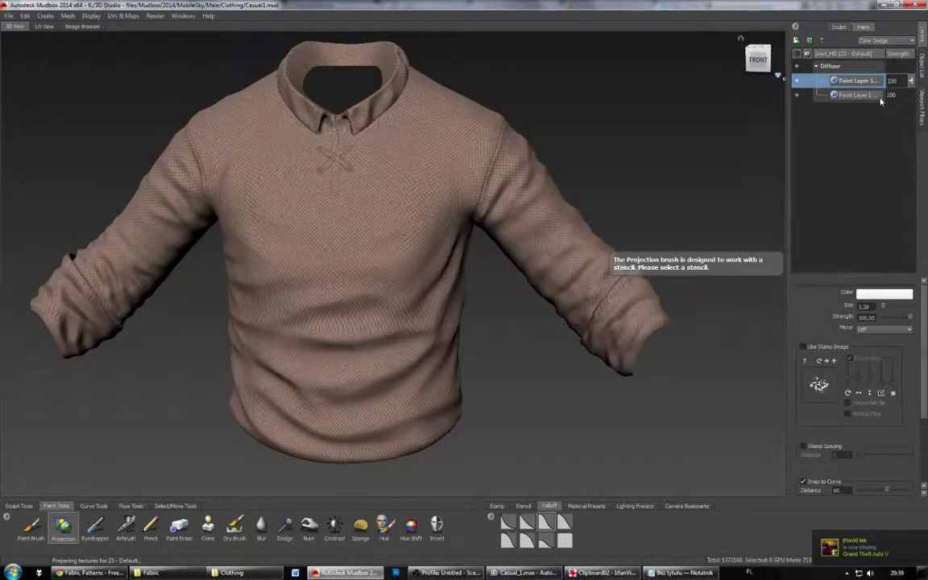
right_click(864, 96)
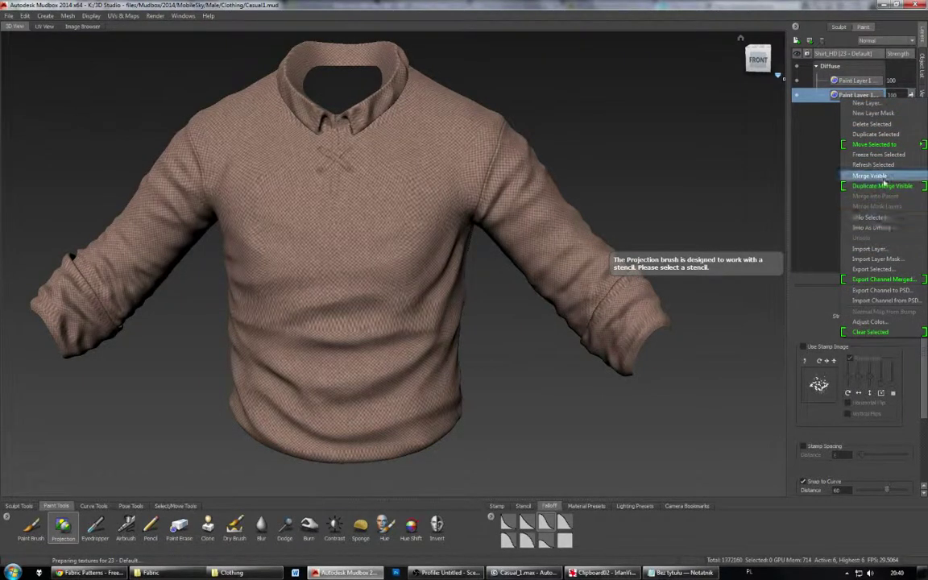
click(883, 178)
Step: Examine the merged fabric texture up close around the shirt's collar, shoulder seams and back
alt+drag(524, 279, 673, 316)
alt+right_drag(516, 282, 612, 282)
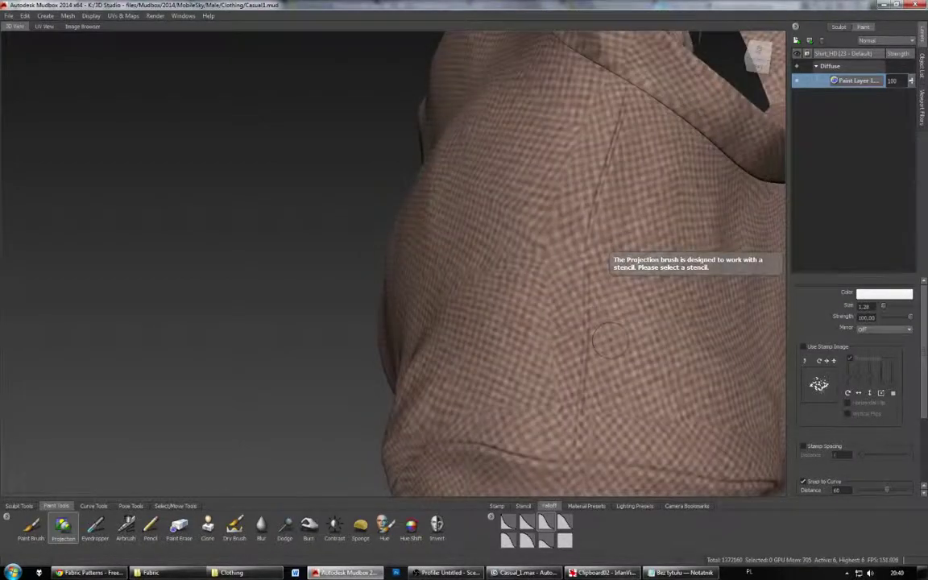
alt+drag(516, 282, 556, 294)
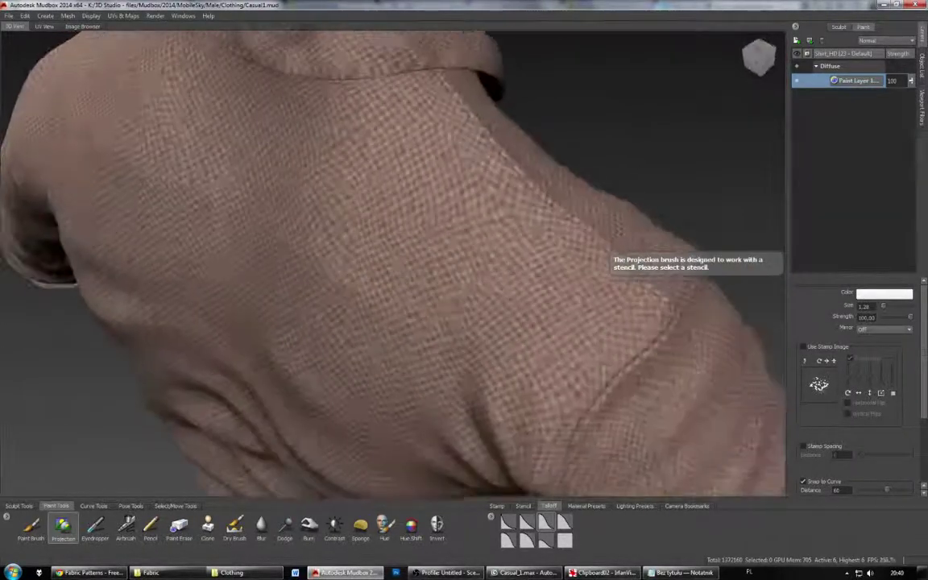
alt+right_drag(556, 294, 491, 286)
alt+drag(491, 286, 483, 306)
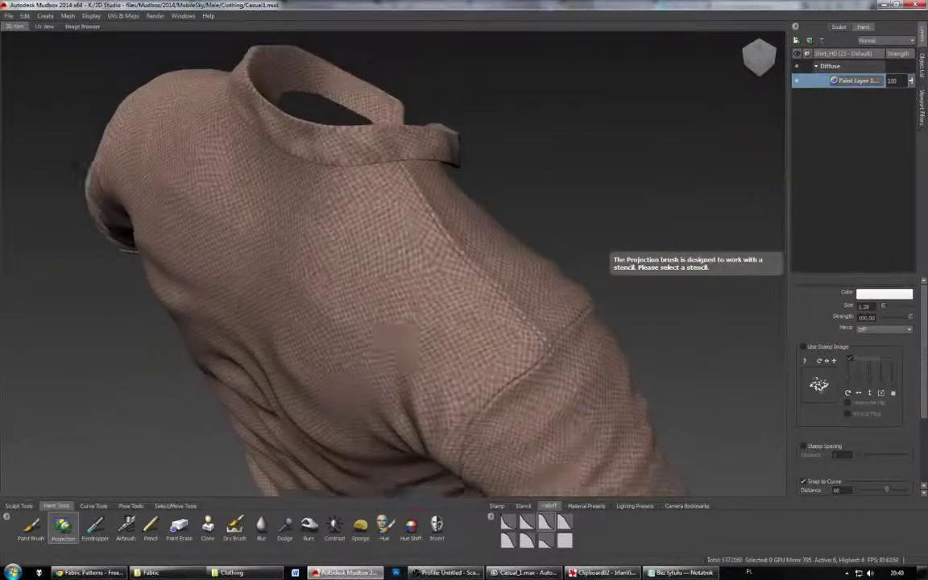
alt+right_drag(483, 306, 435, 298)
alt+drag(435, 298, 527, 226)
Step: Try projecting the dark fabric stencil onto the shirt's upper back with an enlarged brush, and undo the stroke
key(q)
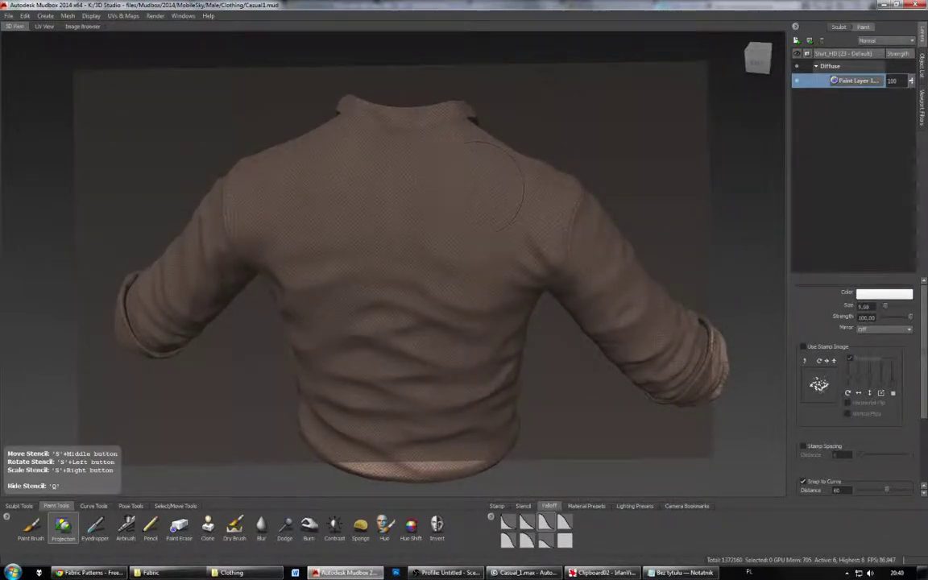
mouse_move(476, 173)
mouse_down()
mouse_move(493, 179)
mouse_move(479, 177)
mouse_up()
right_drag(479, 177, 497, 203)
click(494, 200)
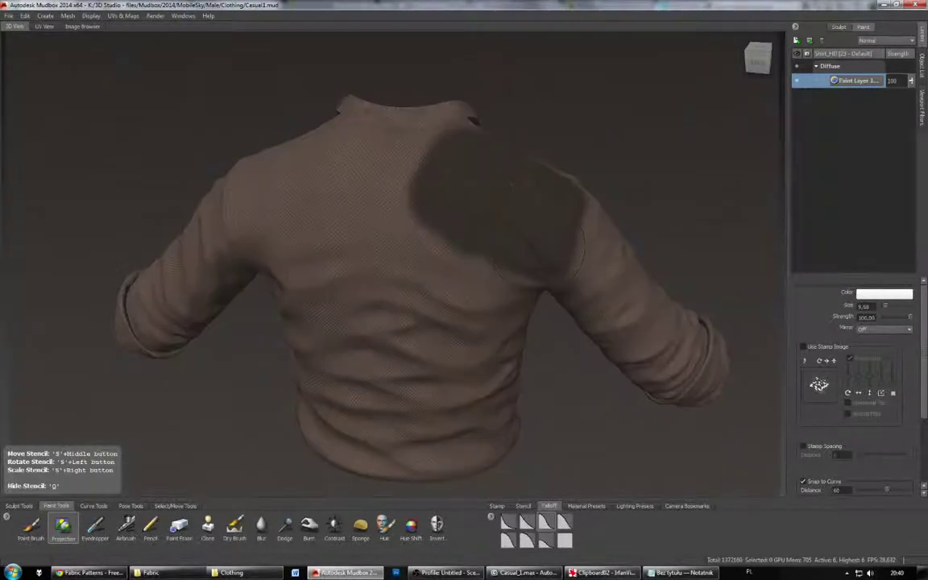
key(ctrl+z)
Step: Project the dark fabric stencil over the front of the shirt's torso with a brush size of 12.51
mouse_move(515, 209)
alt+mouse_down()
mouse_move(346, 217)
mouse_move(218, 258)
mouse_move(165, 174)
mouse_move(173, 165)
mouse_move(161, 173)
alt+mouse_up()
mouse_move(484, 194)
alt+mouse_down()
mouse_move(334, 270)
mouse_move(394, 294)
mouse_move(339, 288)
alt+mouse_up()
key(q)
key(q)
scroll(348, 257, down, 4)
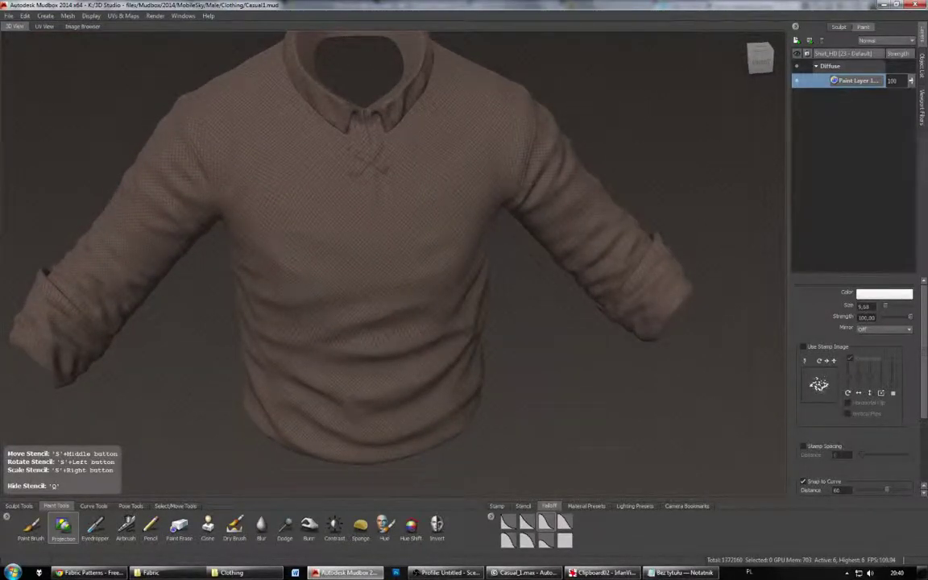
mouse_move(315, 246)
mouse_down()
mouse_move(314, 219)
mouse_move(289, 168)
mouse_up()
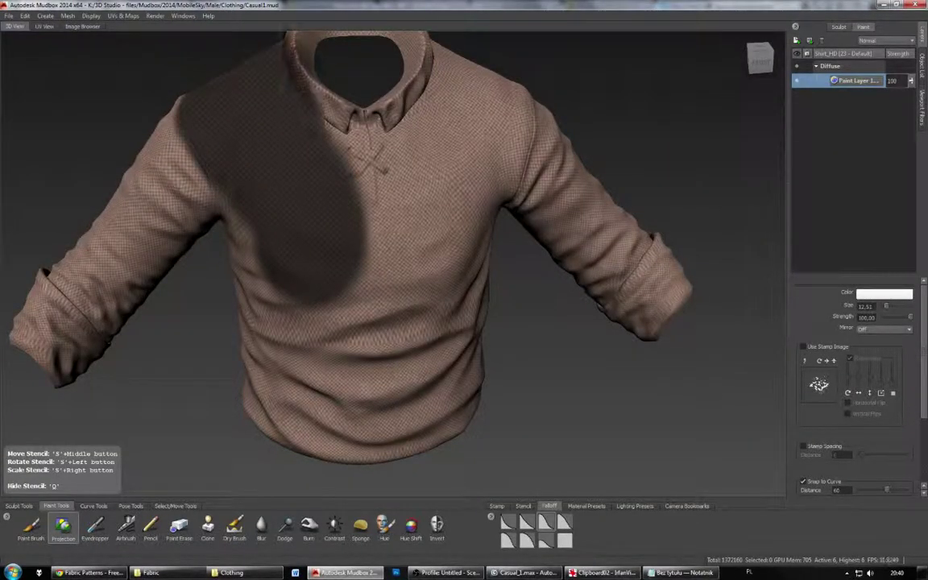
mouse_move(310, 316)
mouse_down()
mouse_move(327, 377)
mouse_move(393, 326)
mouse_up()
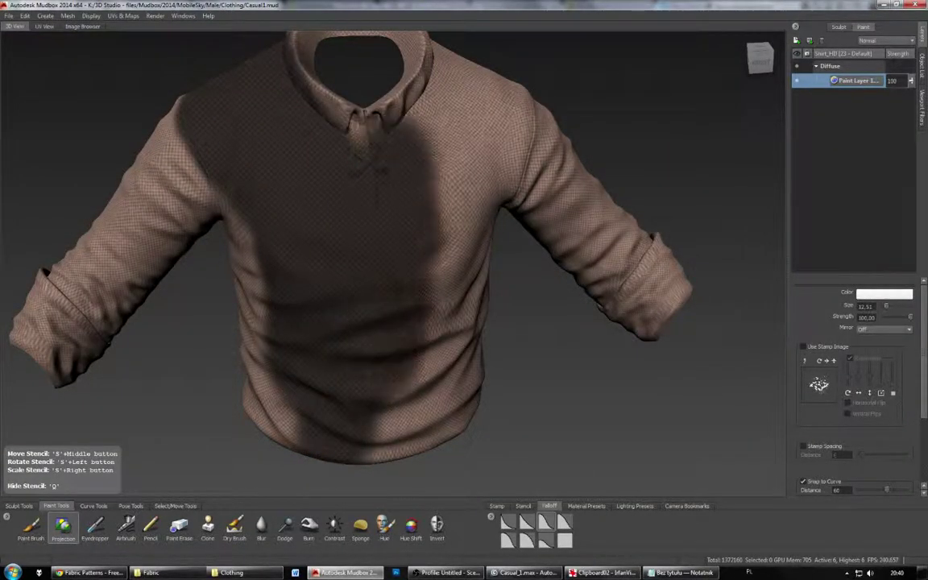
mouse_move(405, 406)
mouse_down()
mouse_move(385, 395)
mouse_move(539, 350)
mouse_up()
drag(326, 181, 271, 436)
drag(370, 414, 390, 409)
Step: Extend the dark fabric projection across the front toward the torso's left side, below the left sleeve
alt+drag(390, 409, 290, 395)
alt+middle_drag(290, 394, 467, 387)
alt+drag(467, 386, 346, 385)
alt+middle_drag(346, 385, 311, 373)
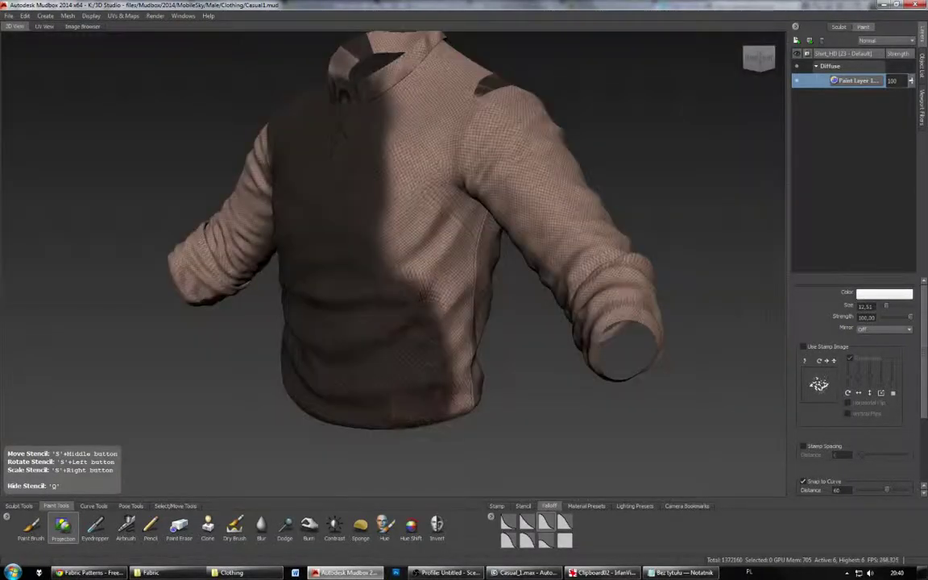
drag(400, 211, 419, 355)
middle_drag(419, 355, 479, 319)
alt+right_drag(480, 319, 523, 322)
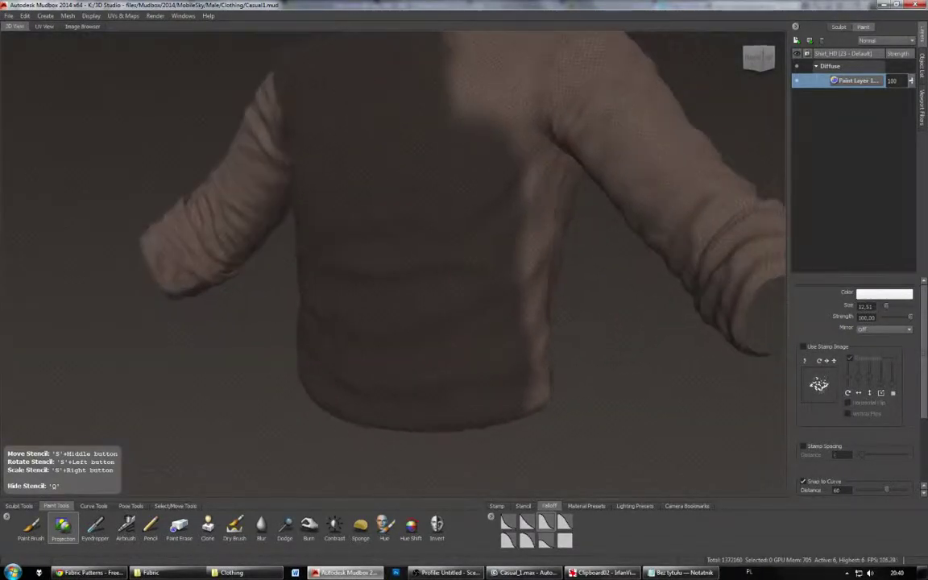
alt+drag(524, 322, 552, 324)
alt+drag(451, 306, 539, 310)
alt+drag(637, 378, 531, 401)
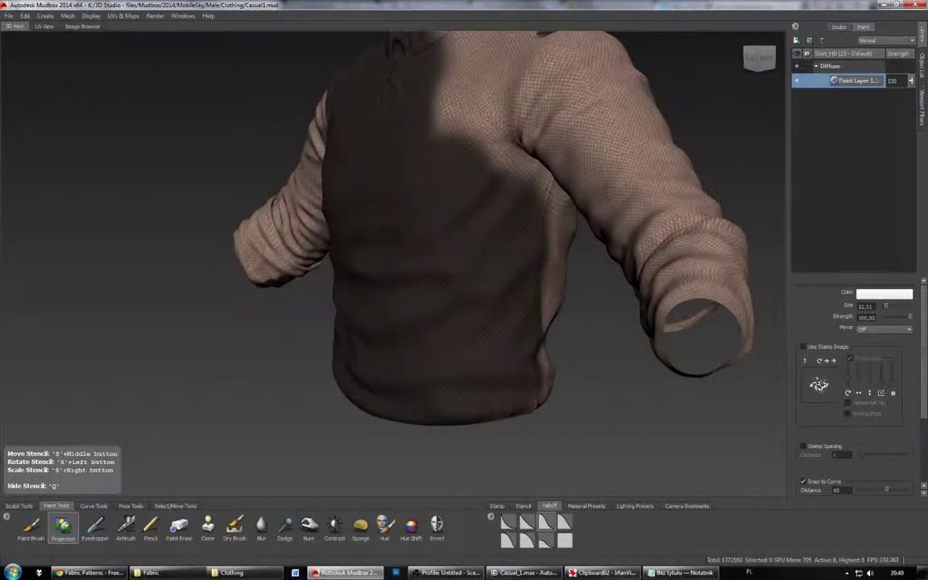
Step: Project the dark fabric onto the upper chest, the left shoulder and the collar
alt+middle_drag(483, 242, 449, 402)
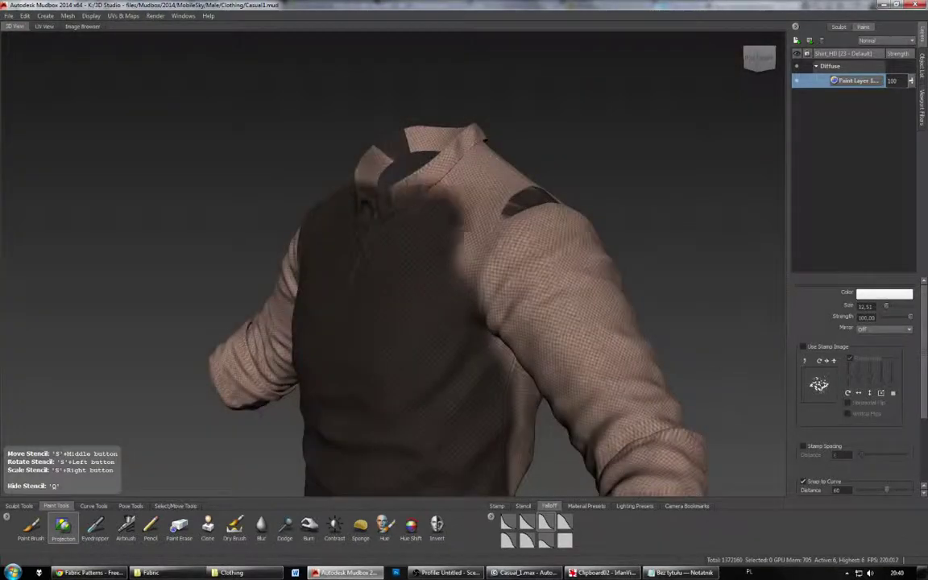
drag(391, 201, 423, 171)
alt+drag(422, 186, 492, 218)
alt+middle_drag(491, 218, 489, 278)
alt+right_drag(489, 278, 516, 278)
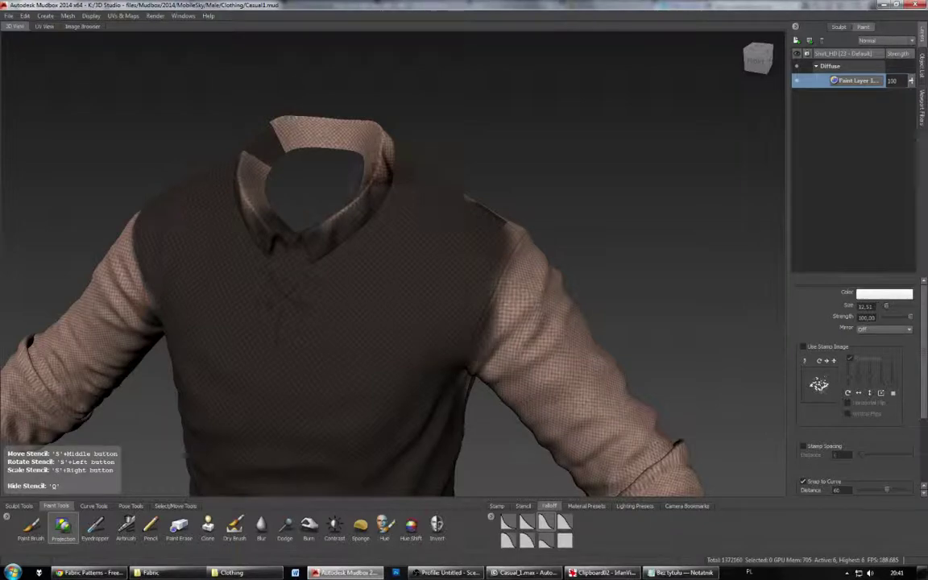
drag(352, 143, 343, 148)
Step: Project the dark fabric over the shirt's upper back, shoulder blades and lower back
alt+drag(343, 149, 403, 181)
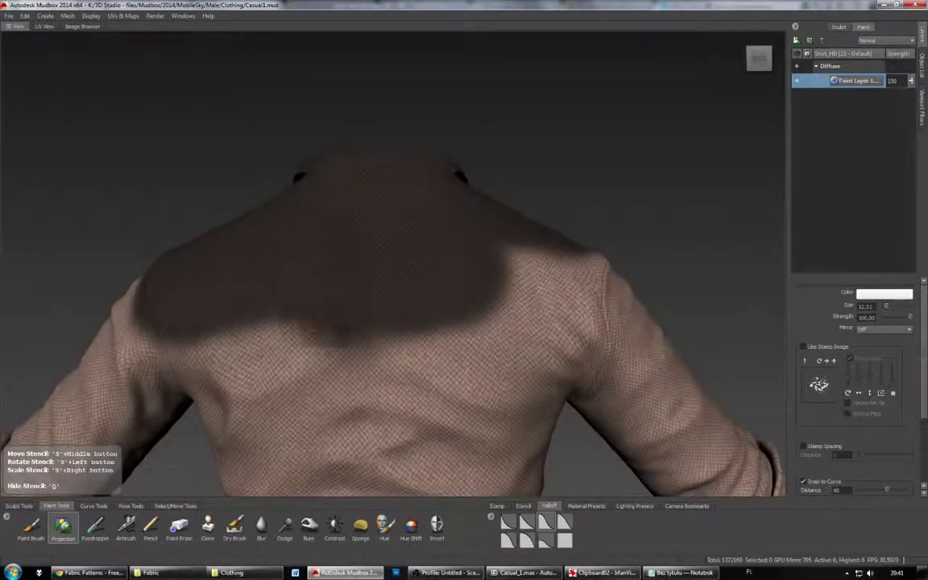
mouse_move(338, 299)
mouse_down()
mouse_move(276, 354)
mouse_move(375, 359)
mouse_move(479, 379)
mouse_up()
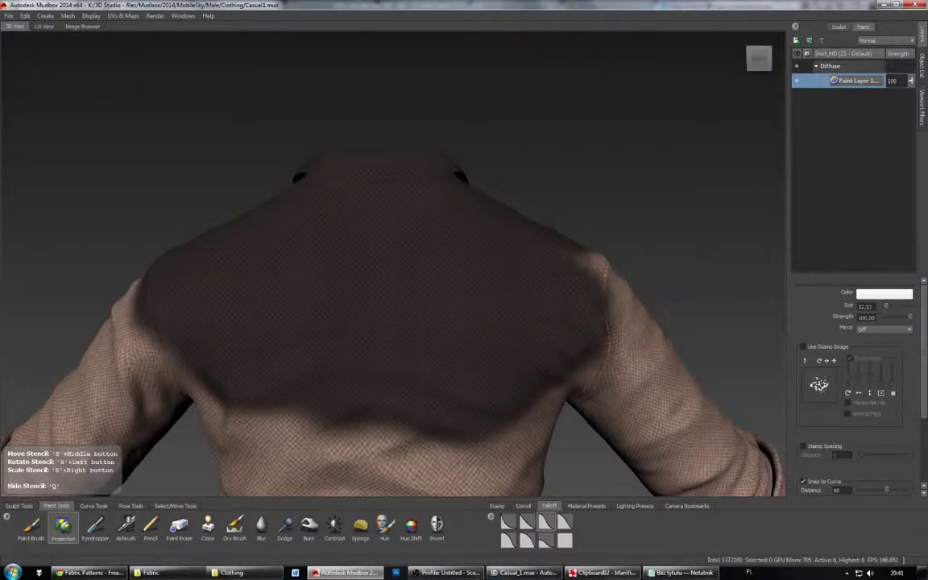
mouse_move(480, 403)
alt+middle_down()
mouse_move(442, 287)
mouse_move(440, 153)
alt+middle_up()
drag(440, 153, 439, 394)
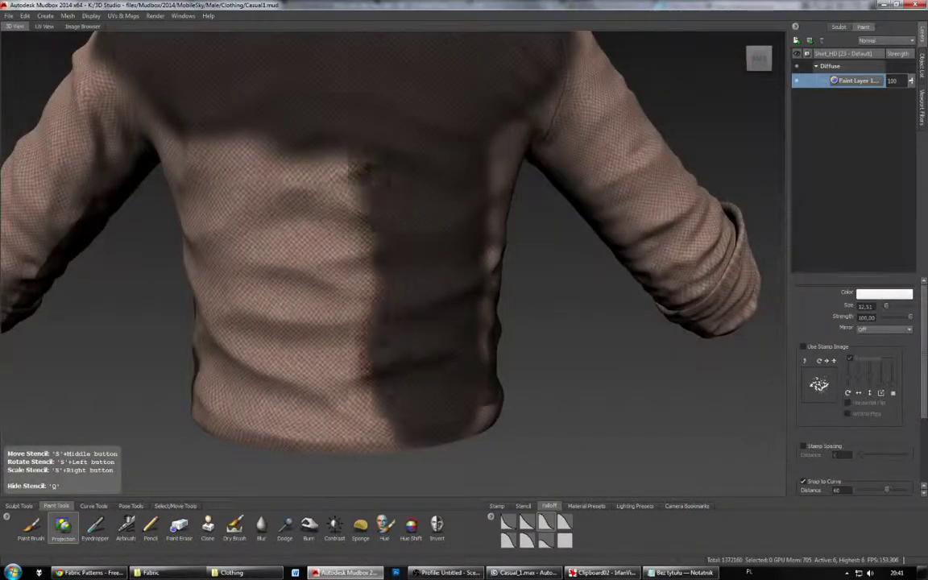
mouse_move(360, 170)
mouse_down()
mouse_move(294, 171)
mouse_move(228, 154)
mouse_up()
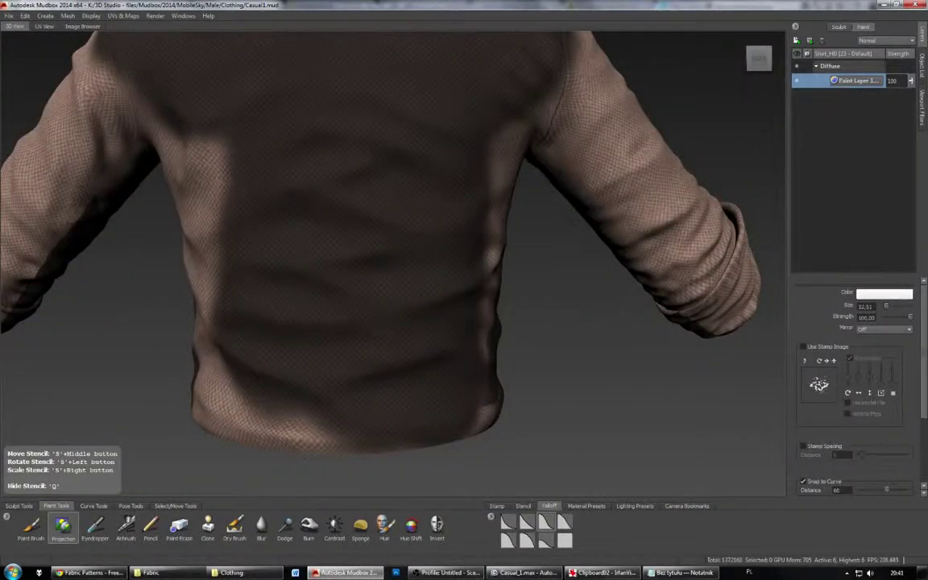
Step: Fill the light fabric gaps on the torso's left side, under the left armpit and along the back hem with dark fabric
alt+drag(250, 355, 359, 367)
drag(348, 137, 330, 346)
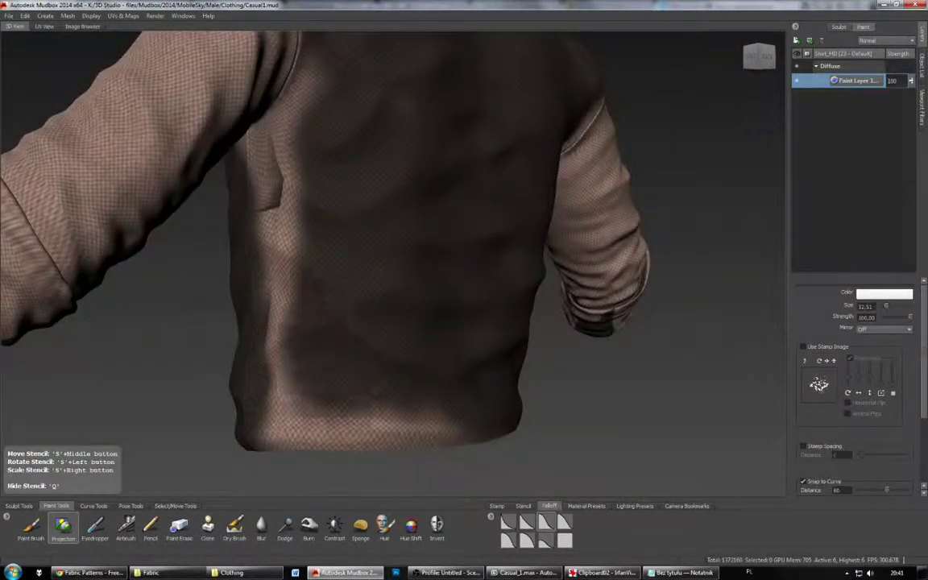
drag(262, 378, 270, 282)
alt+drag(270, 322, 362, 298)
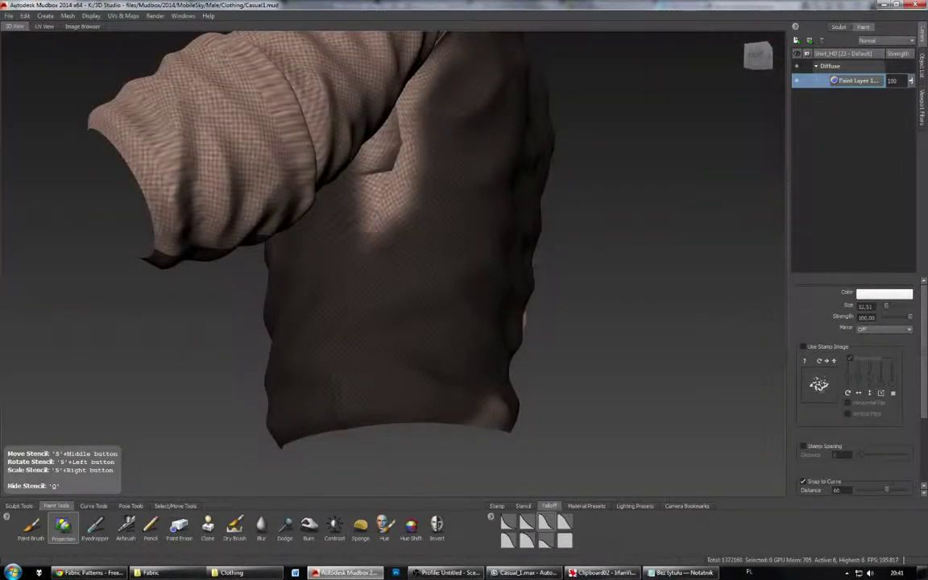
mouse_move(371, 153)
mouse_down()
mouse_move(347, 217)
mouse_move(516, 250)
mouse_up()
mouse_move(523, 112)
mouse_down()
mouse_move(539, 145)
mouse_move(490, 85)
mouse_up()
alt+drag(515, 242, 322, 242)
drag(387, 77, 375, 105)
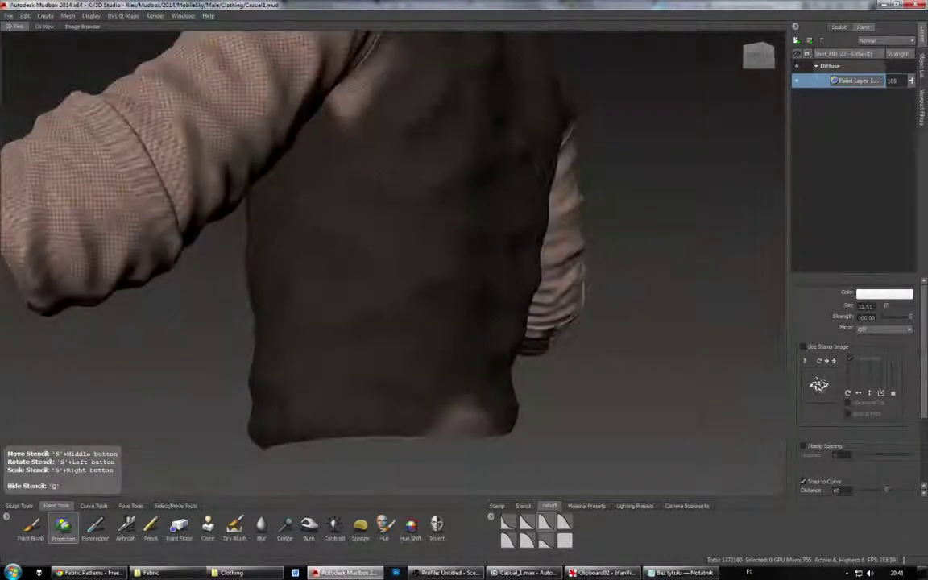
drag(355, 53, 334, 41)
alt+drag(452, 242, 323, 242)
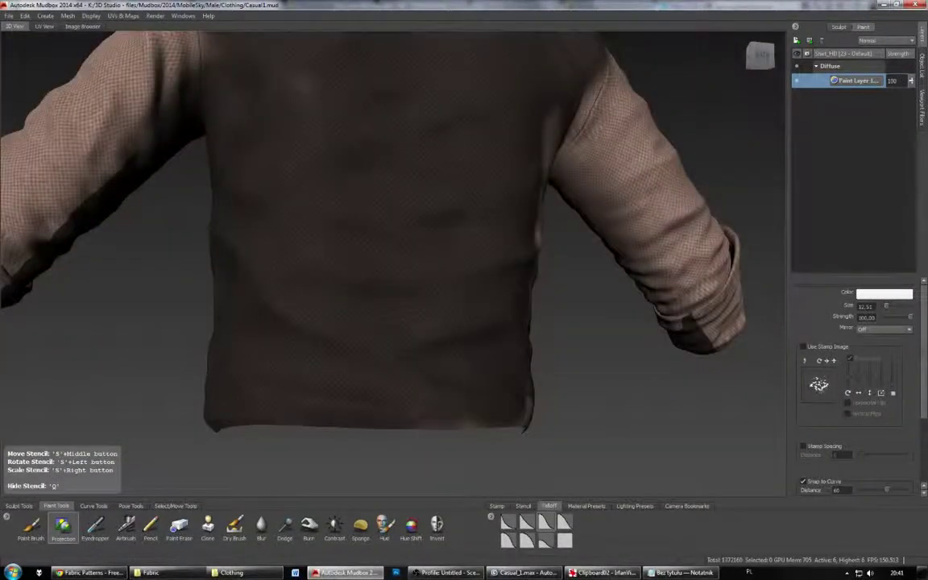
drag(302, 80, 323, 65)
Step: Cover the remaining light fabric on the torso's right side below the right sleeve with the dark projection
alt+drag(500, 242, 386, 242)
drag(463, 399, 395, 372)
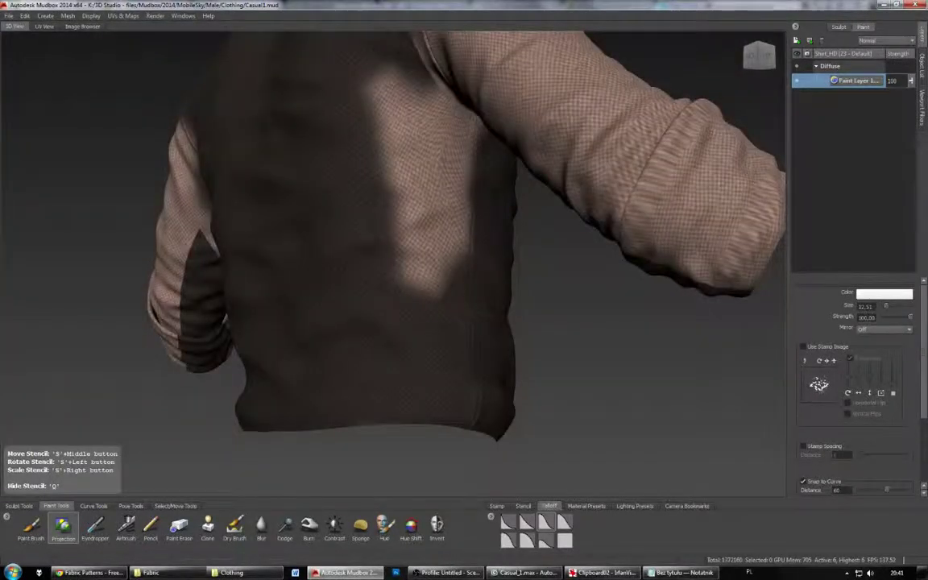
drag(471, 282, 435, 141)
drag(439, 97, 395, 66)
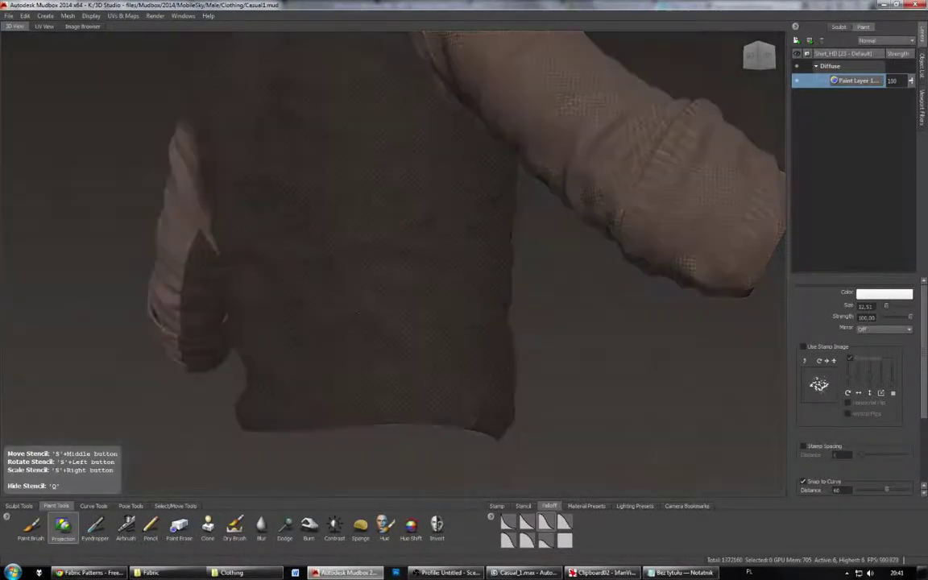
alt+middle_drag(411, 97, 383, 250)
mouse_move(402, 177)
mouse_down()
mouse_move(393, 218)
mouse_move(499, 213)
mouse_move(596, 278)
mouse_move(668, 282)
mouse_move(672, 310)
mouse_up()
mouse_move(169, 153)
mouse_down()
mouse_move(185, 257)
mouse_move(173, 282)
mouse_move(371, 258)
mouse_move(410, 229)
mouse_move(394, 225)
mouse_up()
Step: Project the dark fabric onto the back and outer side of the left sleeve, including its rolled cuff
key(q)
key(q)
key(q)
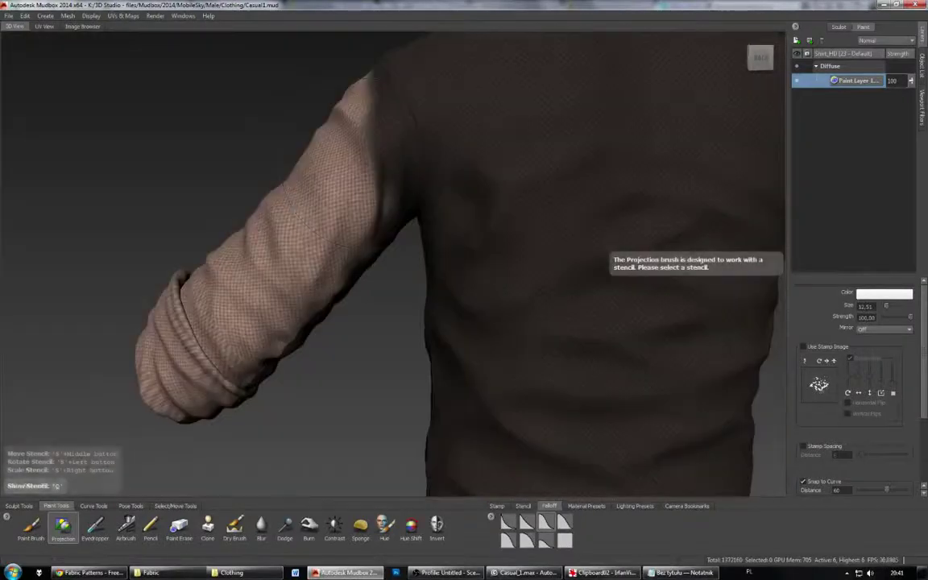
key(q)
drag(362, 125, 233, 310)
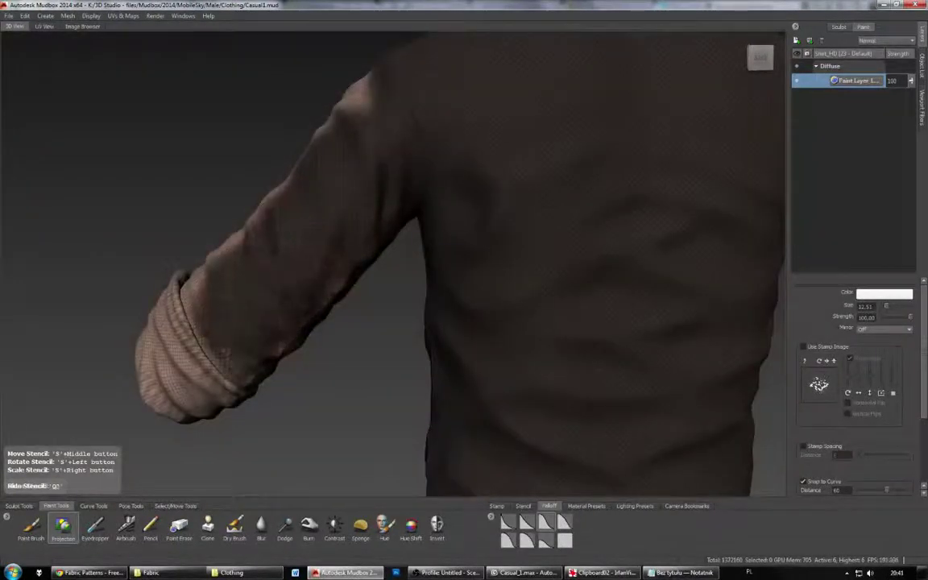
drag(346, 120, 361, 94)
alt+drag(379, 193, 491, 242)
drag(475, 153, 358, 347)
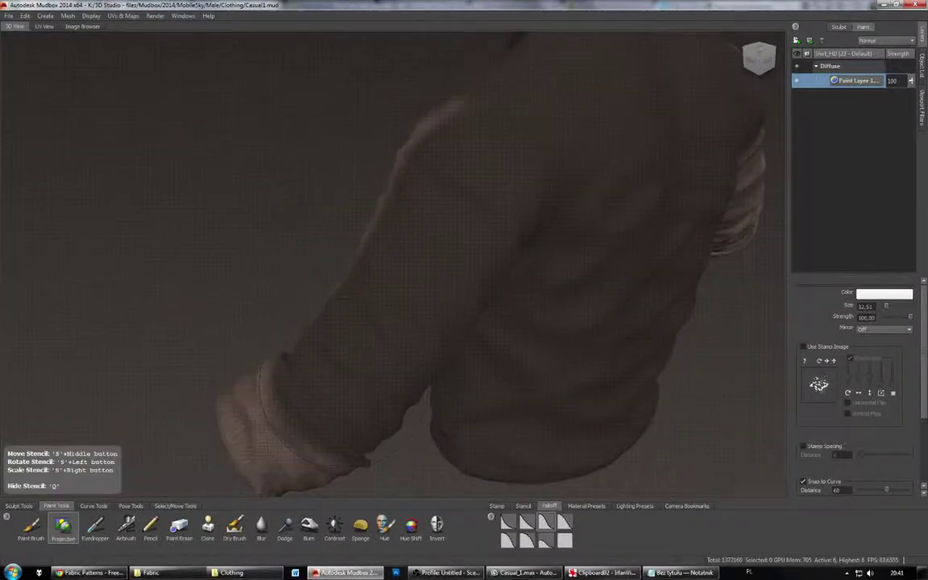
mouse_move(363, 306)
alt+mouse_down()
mouse_move(282, 266)
mouse_move(226, 335)
alt+mouse_up()
drag(189, 282, 181, 310)
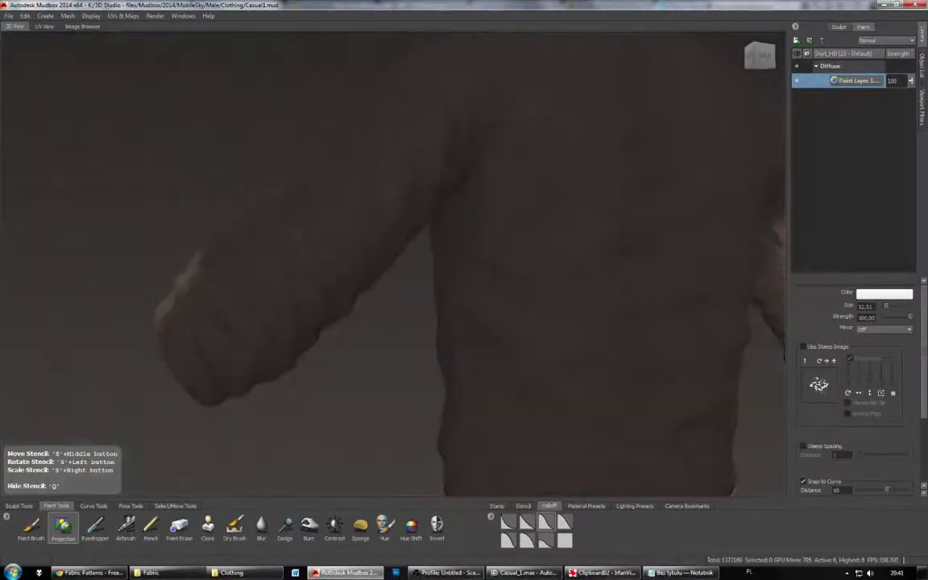
Step: Project the dark fabric along the left sleeve's front and inner side down to the cuff
alt+drag(225, 274, 366, 294)
mouse_move(427, 121)
mouse_down()
mouse_move(314, 366)
mouse_move(379, 354)
mouse_up()
mouse_move(321, 368)
alt+mouse_down()
mouse_move(379, 359)
mouse_move(479, 314)
alt+mouse_up()
drag(503, 112, 515, 161)
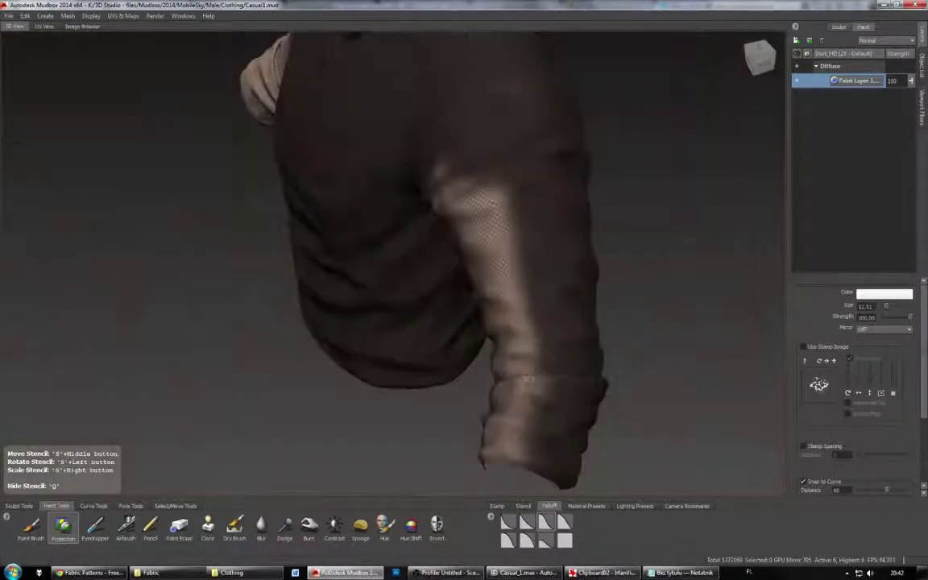
mouse_move(491, 198)
mouse_down()
mouse_move(516, 382)
mouse_move(509, 435)
mouse_up()
alt+drag(509, 435, 612, 371)
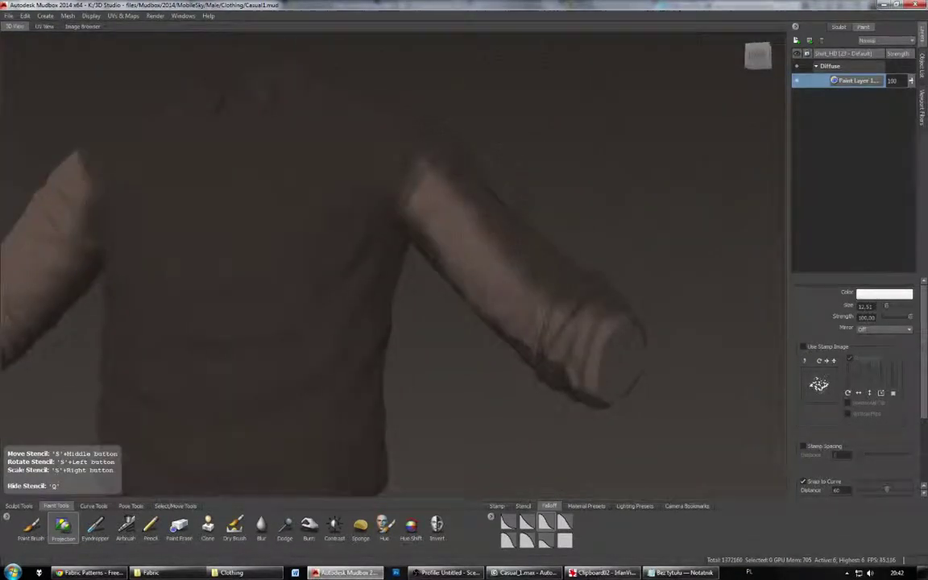
mouse_move(567, 314)
mouse_down()
mouse_move(524, 298)
mouse_move(524, 344)
mouse_up()
alt+drag(524, 379, 516, 262)
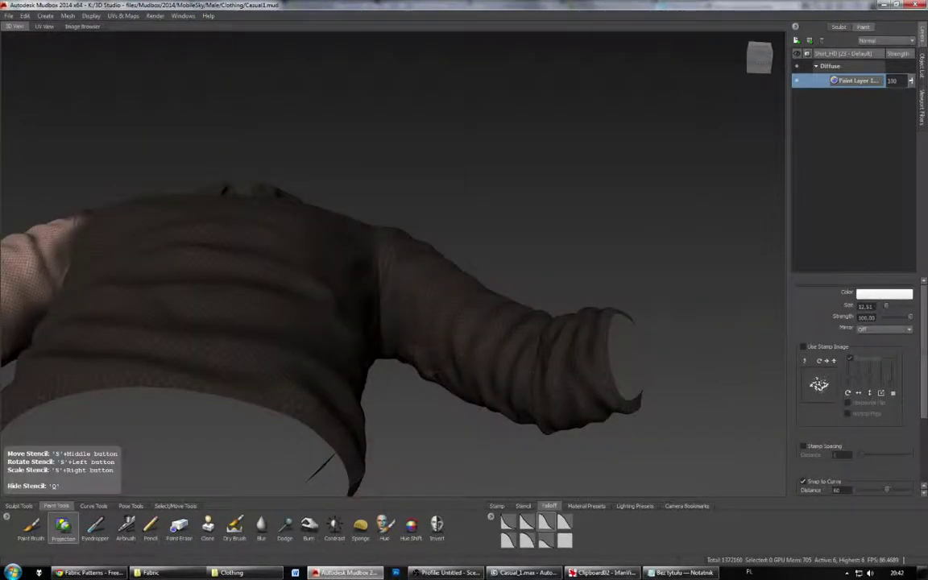
Step: Touch up the left sleeve and its surrounding areas with the dark fabric projection, using a brush size of 6.55
alt+drag(426, 348, 241, 306)
alt+drag(349, 106, 298, 189)
alt+drag(322, 242, 362, 189)
mouse_move(362, 153)
mouse_down()
mouse_move(391, 174)
mouse_move(362, 266)
mouse_move(608, 251)
mouse_move(576, 282)
mouse_move(609, 274)
mouse_move(556, 270)
mouse_up()
key(q)
key(q)
mouse_move(556, 161)
mouse_down()
mouse_move(592, 258)
mouse_move(362, 265)
mouse_up()
drag(475, 177, 475, 265)
alt+drag(564, 265, 363, 266)
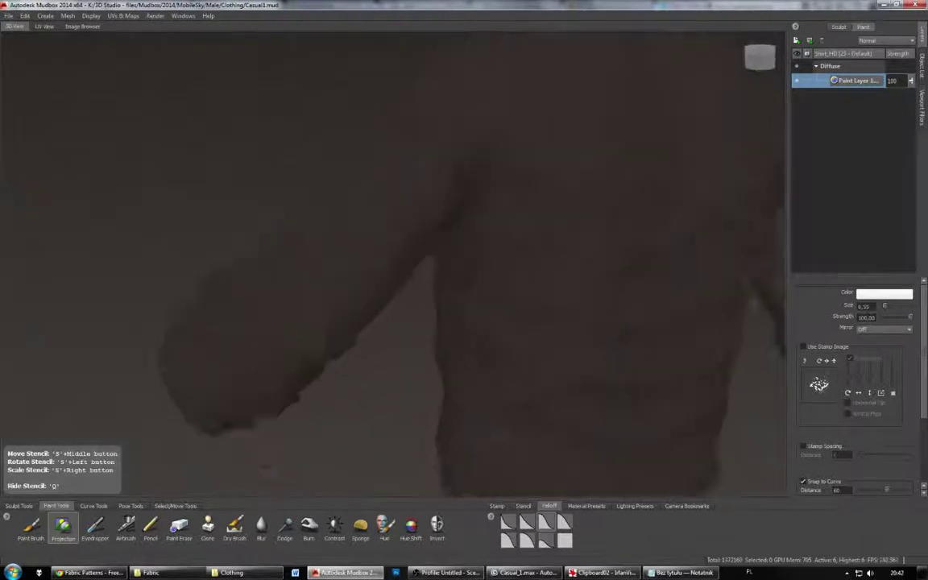
drag(387, 193, 234, 346)
Step: Project the dark fabric onto the back of the right sleeve, from the shoulder down towards the rolled cuff
alt+middle_drag(612, 265, 306, 258)
alt+drag(564, 266, 483, 266)
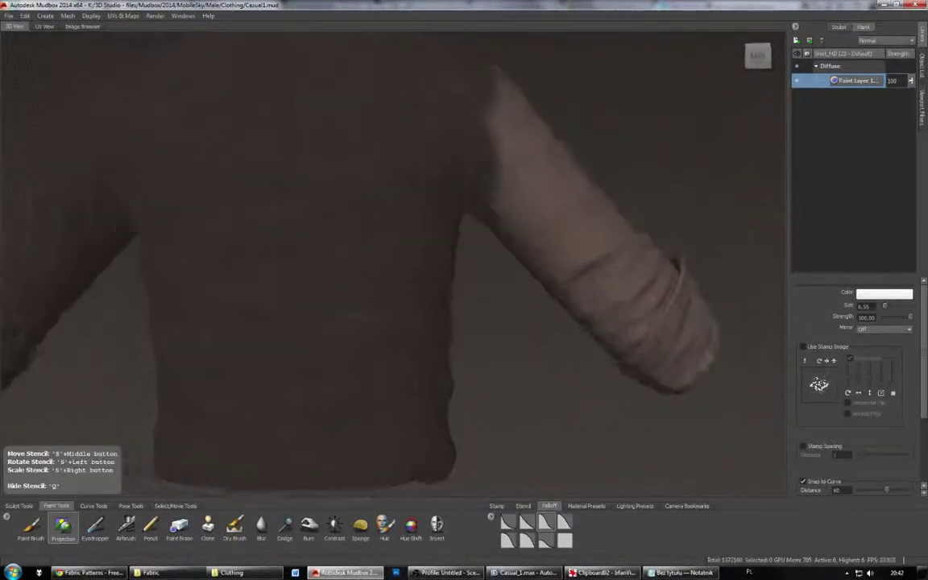
alt+middle_drag(484, 217, 308, 266)
drag(317, 173, 305, 222)
drag(319, 177, 306, 213)
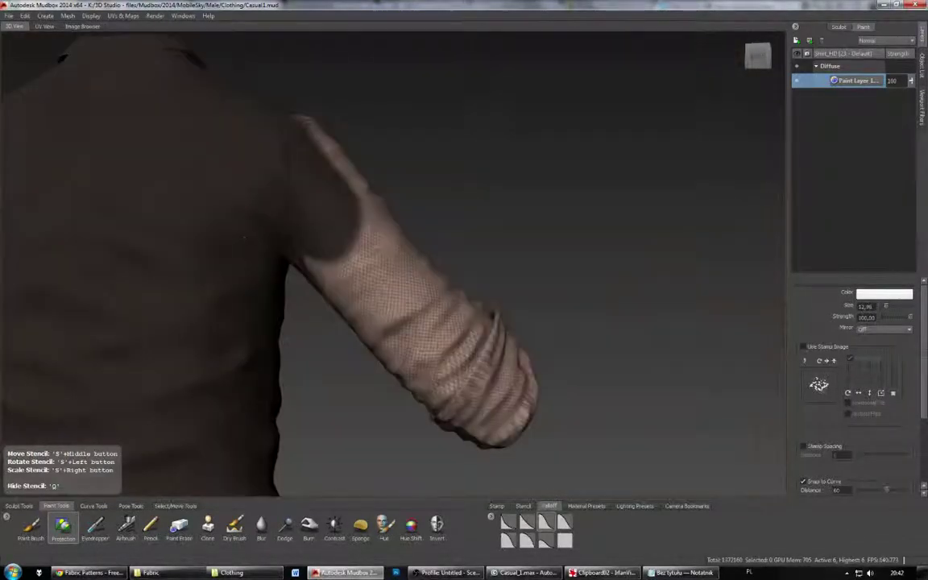
mouse_move(322, 211)
mouse_down()
mouse_move(406, 308)
mouse_move(327, 319)
mouse_up()
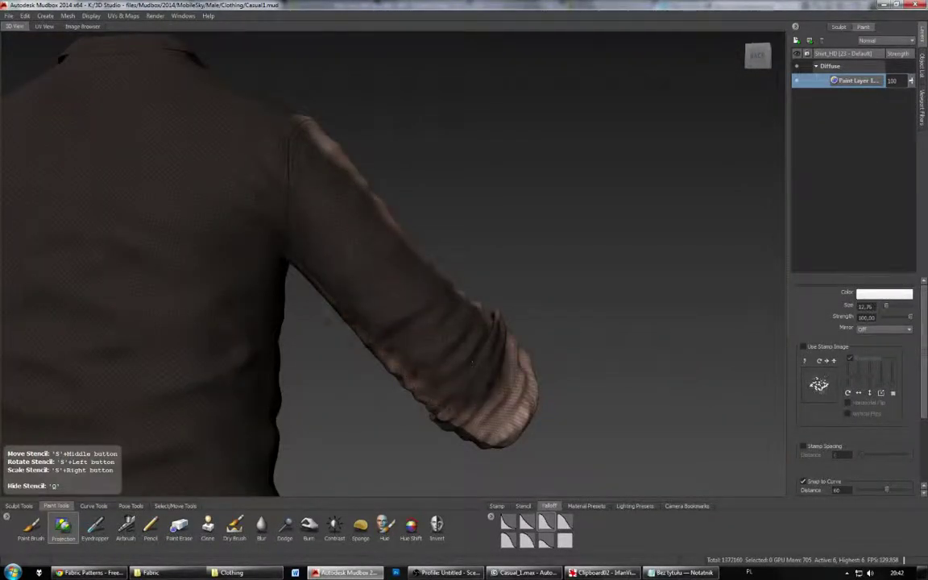
Step: Project the dark fabric along the outer and upper side of the right sleeve, reducing the brush size to 3.74
alt+drag(334, 150, 358, 202)
alt+drag(358, 201, 431, 233)
alt+drag(356, 227, 360, 251)
drag(360, 251, 431, 310)
alt+drag(431, 310, 375, 302)
mouse_move(374, 210)
mouse_down()
mouse_move(411, 367)
mouse_move(451, 198)
mouse_move(411, 168)
mouse_up()
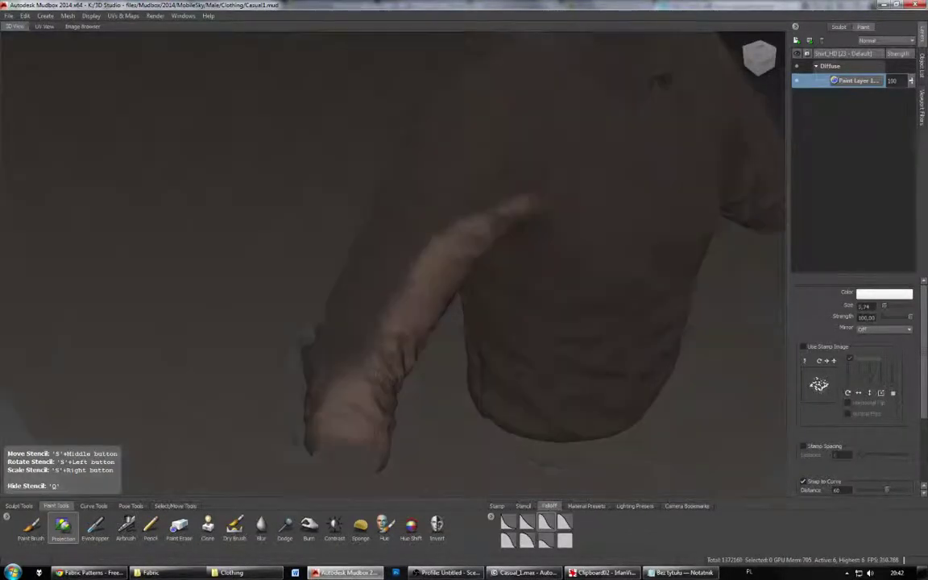
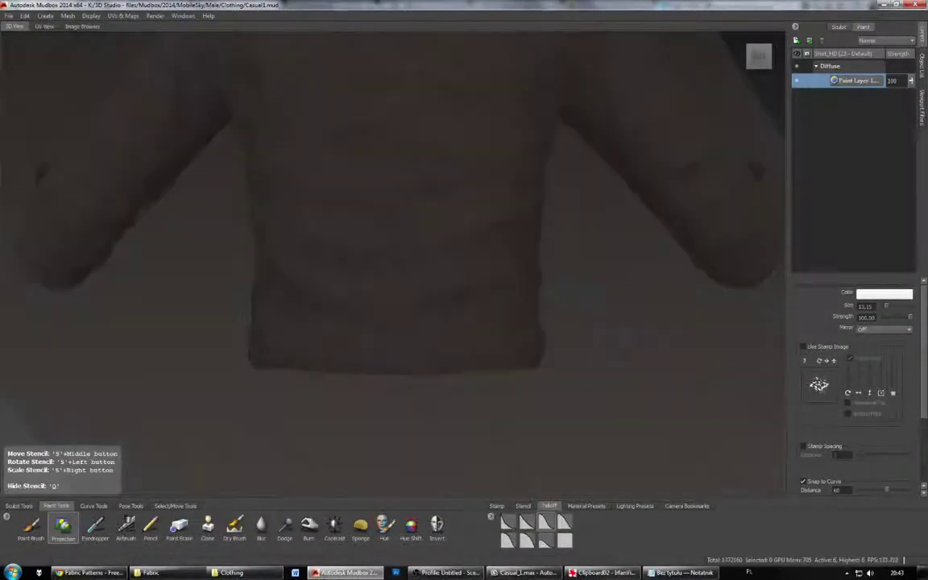
Step: Touch up the left shoulder and the area beside the collar with the dark fabric projection
alt+drag(386, 242, 455, 302)
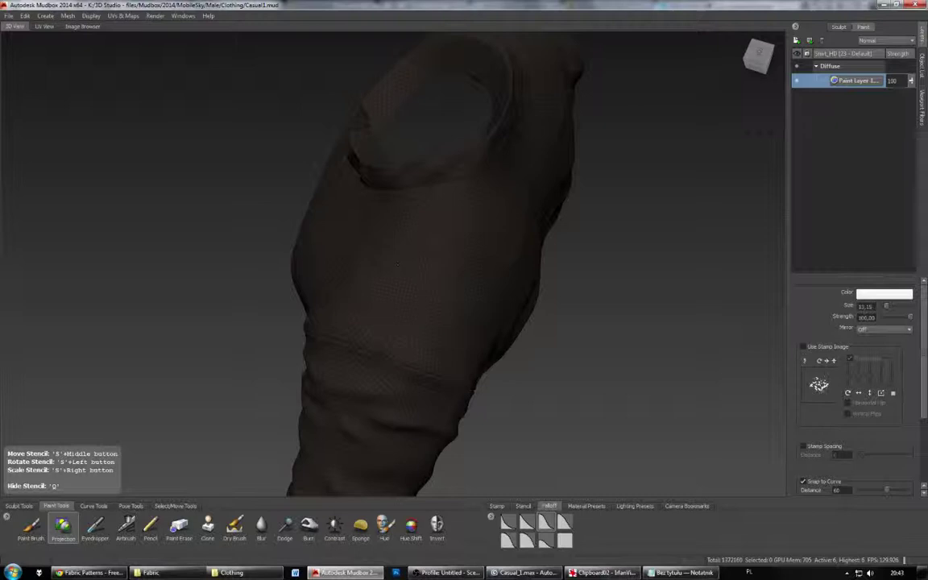
alt+drag(397, 264, 555, 266)
drag(354, 242, 360, 342)
alt+drag(387, 266, 337, 332)
mouse_move(500, 286)
mouse_down()
mouse_move(471, 286)
mouse_move(501, 284)
mouse_up()
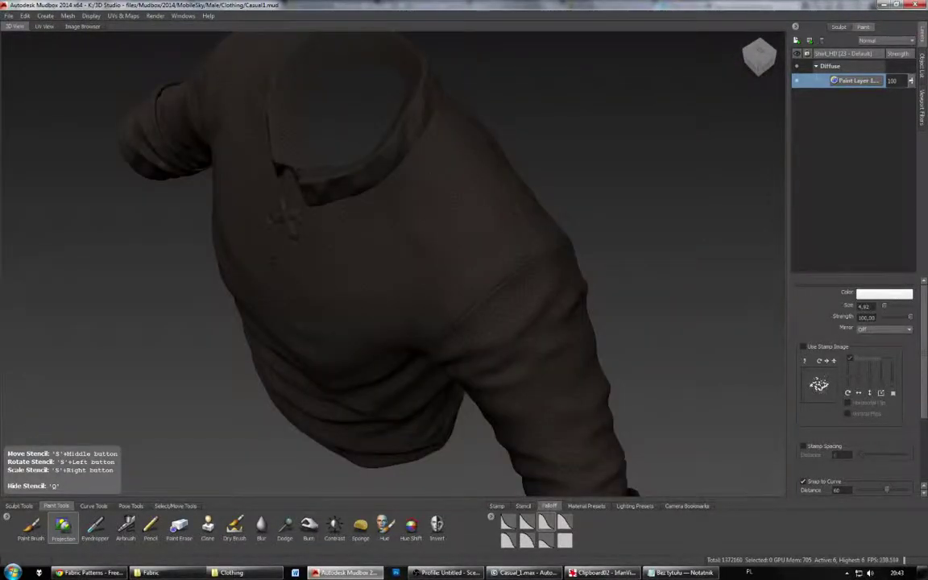
Step: Project the dark fabric over the chest below the collar and enlarge the brush to size 14.81
alt+drag(354, 290, 358, 204)
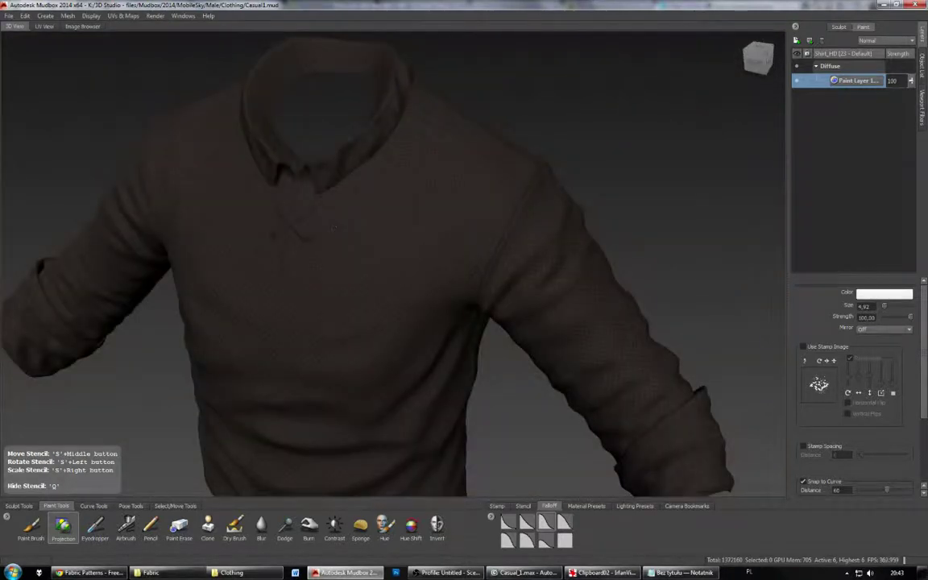
drag(387, 273, 359, 331)
alt+middle_drag(359, 330, 426, 215)
mouse_move(426, 215)
mouse_down()
mouse_move(403, 282)
mouse_move(410, 322)
mouse_move(423, 233)
mouse_move(378, 65)
mouse_up()
Step: Even out the dark fabric across the front of the torso and the right shoulder with the projection brush
alt+middle_drag(362, 242, 465, 186)
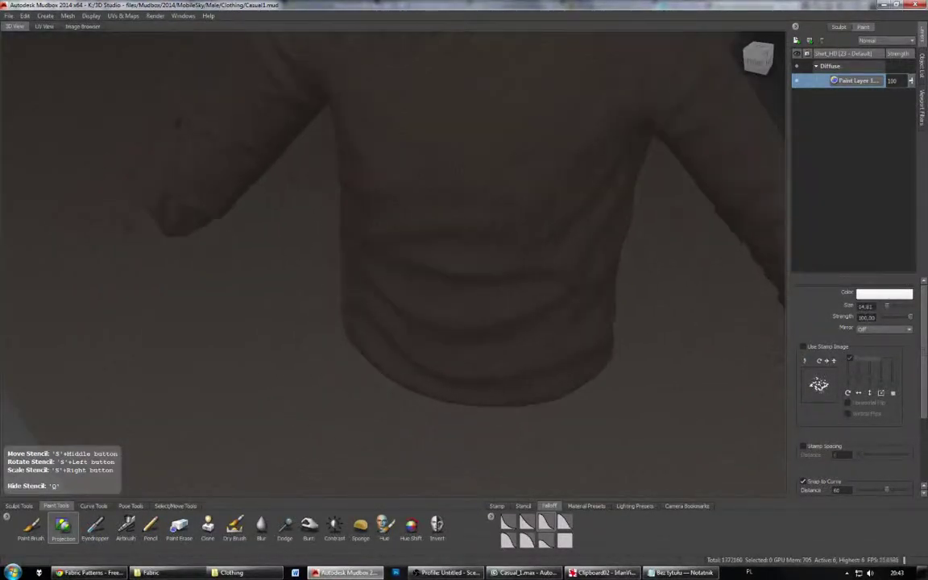
alt+drag(465, 187, 500, 161)
alt+middle_drag(500, 161, 439, 249)
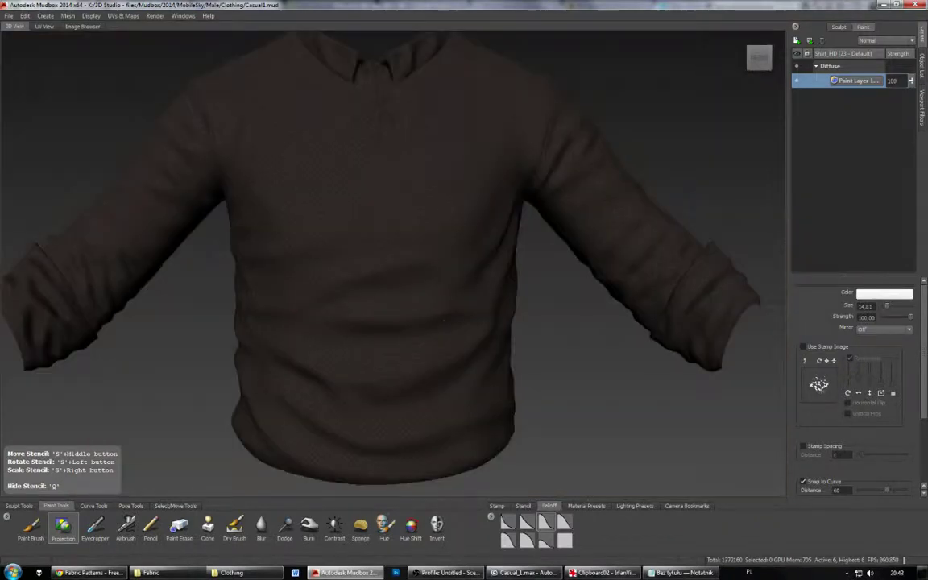
mouse_move(363, 242)
mouse_down()
mouse_move(346, 209)
mouse_move(386, 201)
mouse_move(346, 193)
mouse_move(326, 161)
mouse_move(371, 166)
mouse_up()
drag(266, 137, 250, 121)
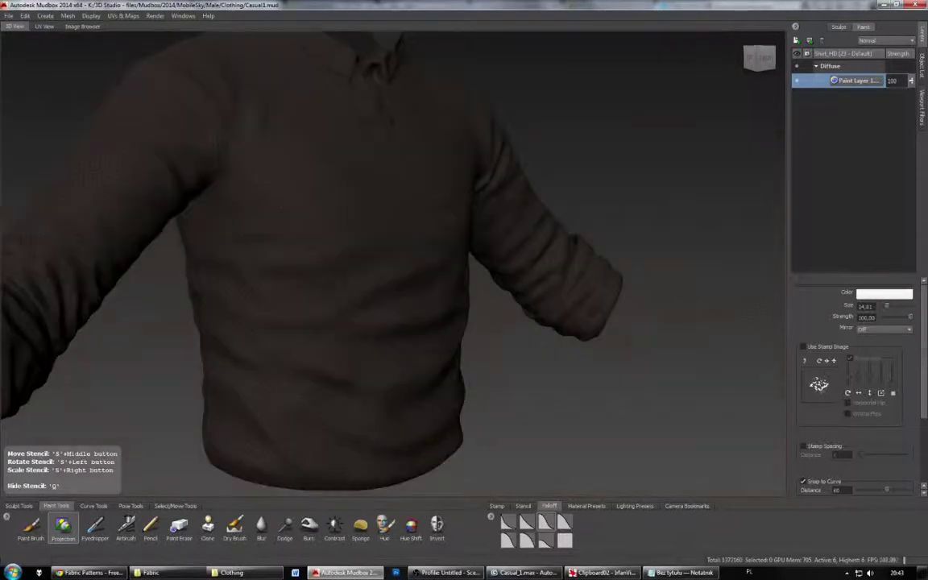
mouse_move(281, 205)
mouse_down()
mouse_move(322, 265)
mouse_move(339, 241)
mouse_up()
Step: Hide the stencil and examine the shirt's front and back for uneven fabric coverage
alt+middle_drag(338, 210, 366, 322)
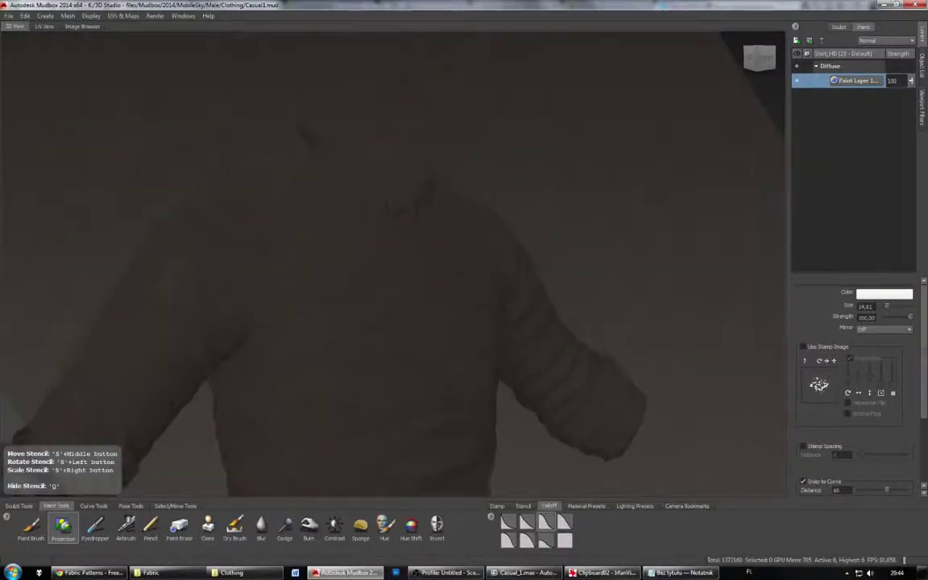
alt+drag(355, 241, 387, 322)
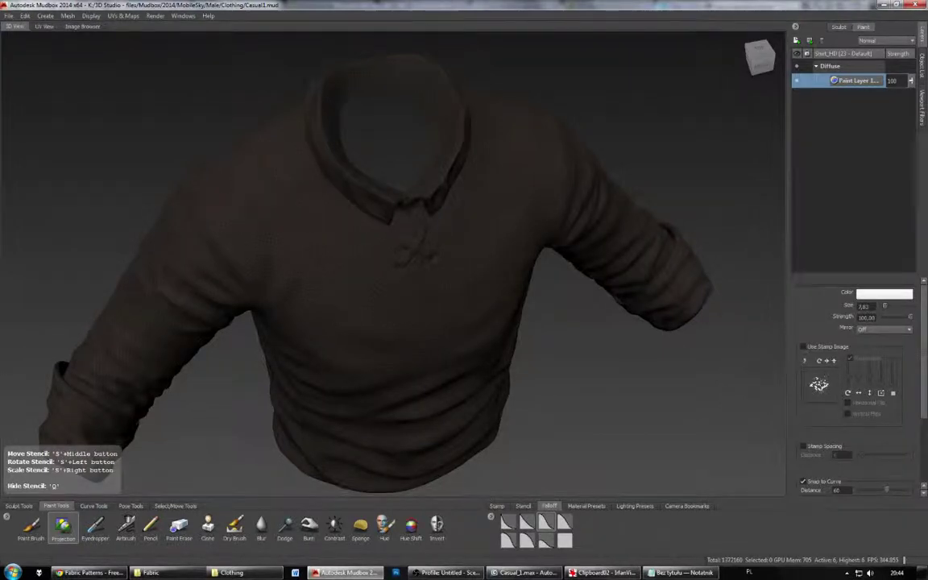
key(q)
mouse_move(338, 266)
alt+mouse_down()
mouse_move(483, 254)
mouse_move(644, 258)
alt+mouse_up()
alt+middle_drag(403, 371, 411, 85)
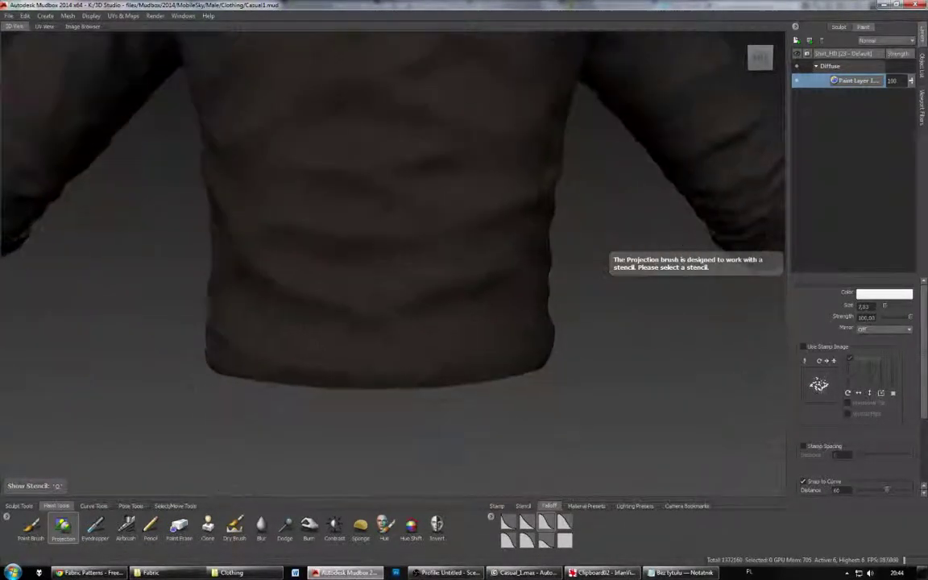
alt+drag(403, 282, 403, 251)
alt+middle_drag(403, 252, 402, 330)
alt+drag(402, 330, 435, 330)
alt+middle_drag(435, 331, 438, 368)
Step: Show the stencil again and project the dark fabric onto the left side of the torso's back down to the hem
key(q)
mouse_move(399, 232)
mouse_down()
mouse_move(427, 232)
mouse_move(499, 266)
mouse_up()
drag(531, 201, 548, 306)
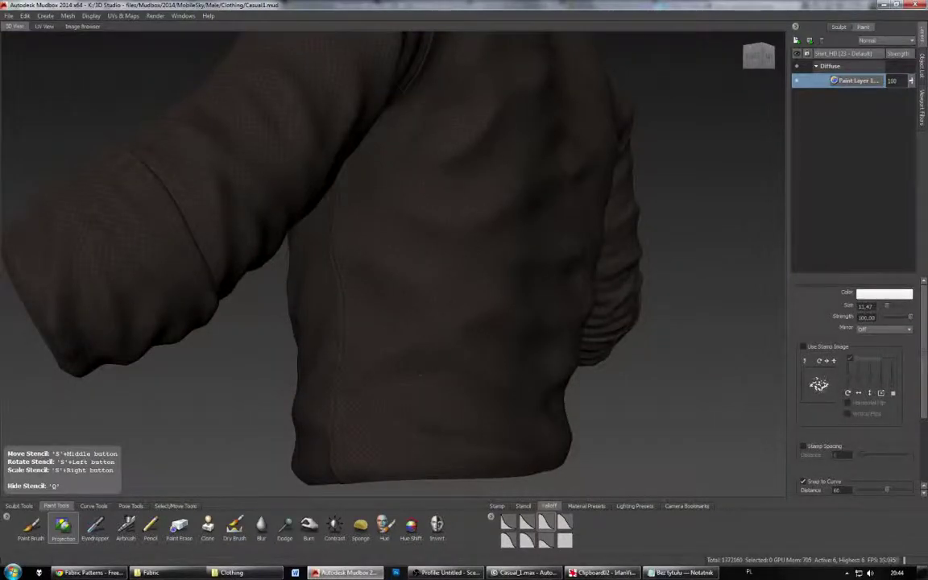
drag(419, 374, 427, 395)
Step: Project the dark fabric across the middle of the back and around to the torso's right side
alt+drag(451, 282, 378, 282)
drag(379, 225, 395, 362)
alt+drag(394, 322, 354, 322)
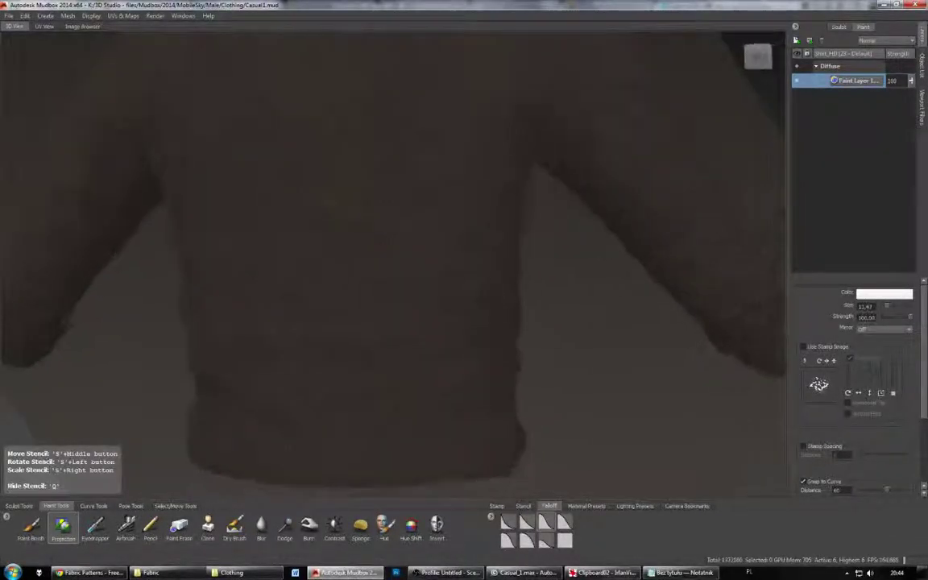
mouse_move(451, 145)
mouse_down()
mouse_move(480, 145)
mouse_move(500, 225)
mouse_up()
alt+drag(549, 245, 483, 244)
drag(451, 242, 451, 266)
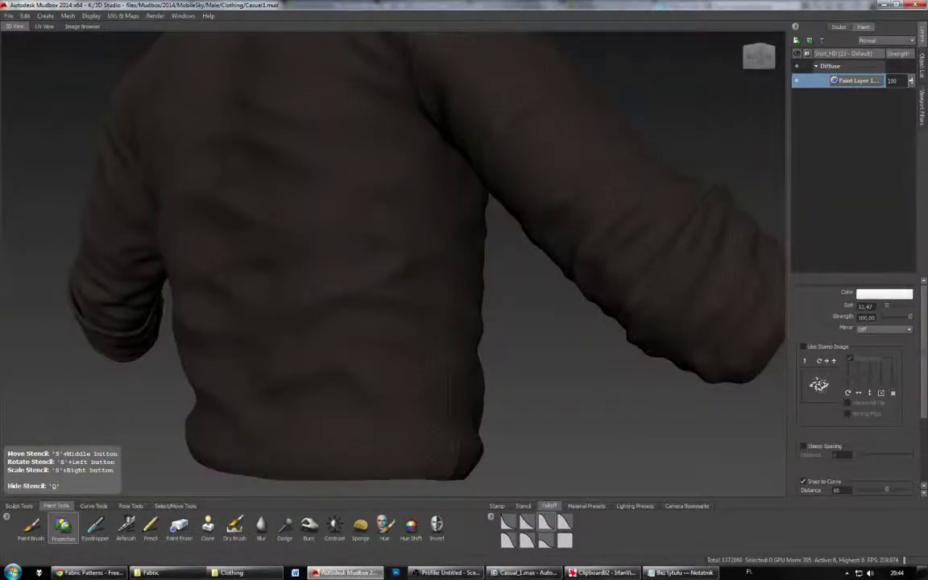
drag(357, 252, 363, 266)
Step: Project the dark fabric over the upper back below the collar and across the left shoulder
alt+drag(370, 258, 427, 354)
alt+drag(402, 266, 387, 354)
drag(403, 145, 306, 185)
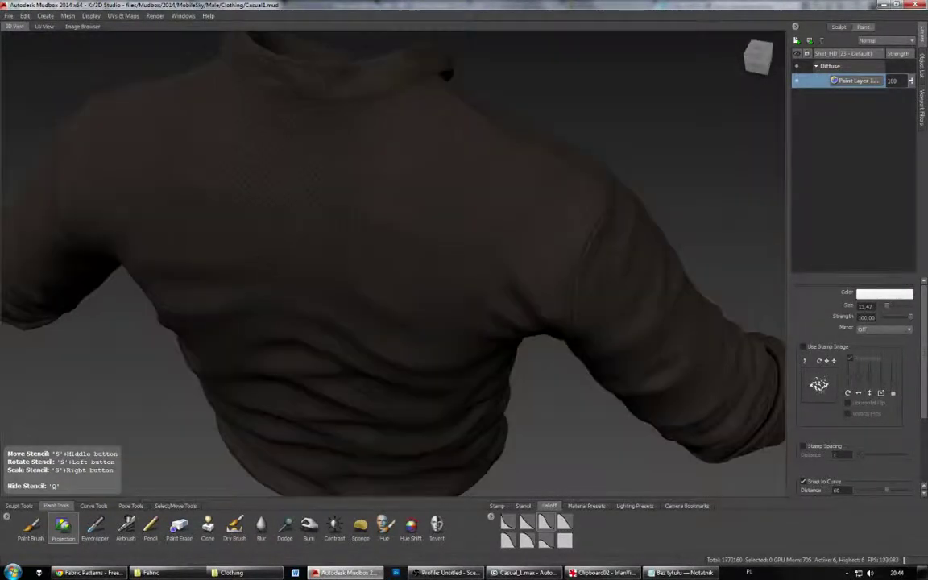
alt+drag(363, 242, 435, 246)
mouse_move(387, 161)
mouse_down()
mouse_move(403, 241)
mouse_move(427, 250)
mouse_move(362, 242)
mouse_move(419, 282)
mouse_up()
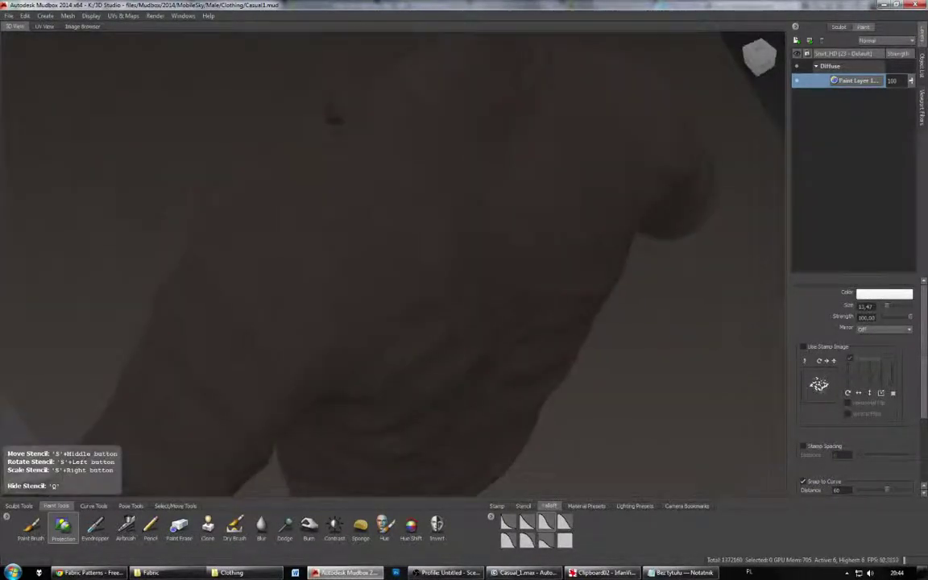
mouse_move(362, 201)
mouse_down()
mouse_move(338, 257)
mouse_move(250, 202)
mouse_up()
Step: Hide the stencil and examine the finished dark fabric coverage all around the shirt, ending at the front
key(q)
alt+right_drag(322, 242, 266, 242)
alt+drag(363, 274, 363, 254)
alt+middle_drag(363, 254, 363, 289)
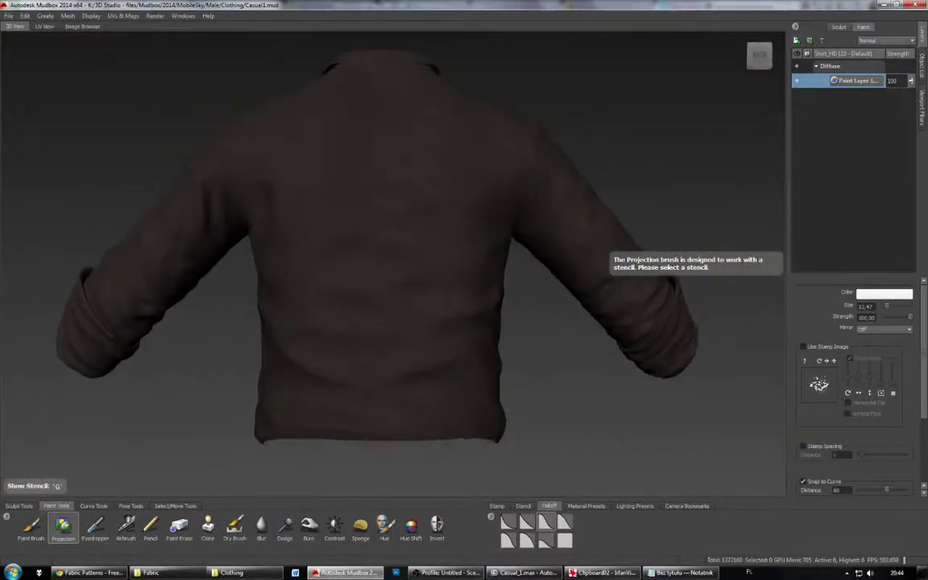
alt+drag(323, 257, 509, 273)
alt+right_drag(509, 272, 488, 272)
alt+drag(528, 282, 472, 286)
alt+right_drag(473, 286, 491, 286)
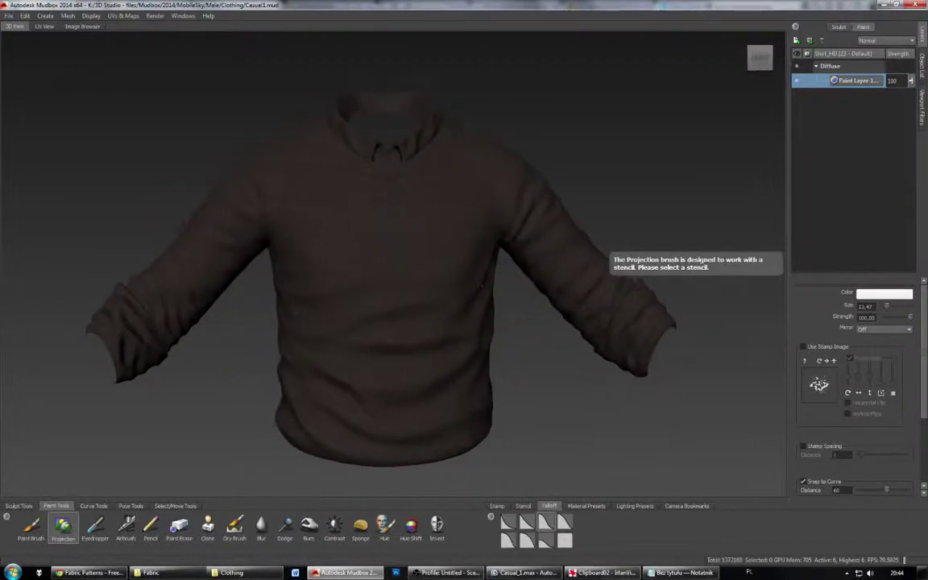
alt+middle_drag(491, 286, 490, 271)
alt+drag(490, 272, 475, 276)
Step: Duplicate the dark fabric paint layer and set the upper copy's blend mode to Screen
right_click(850, 83)
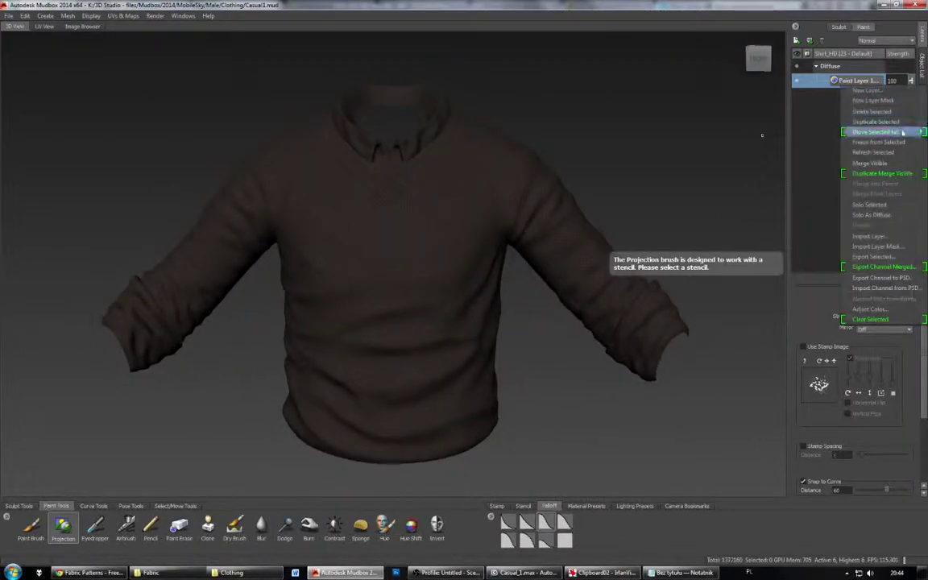
click(889, 176)
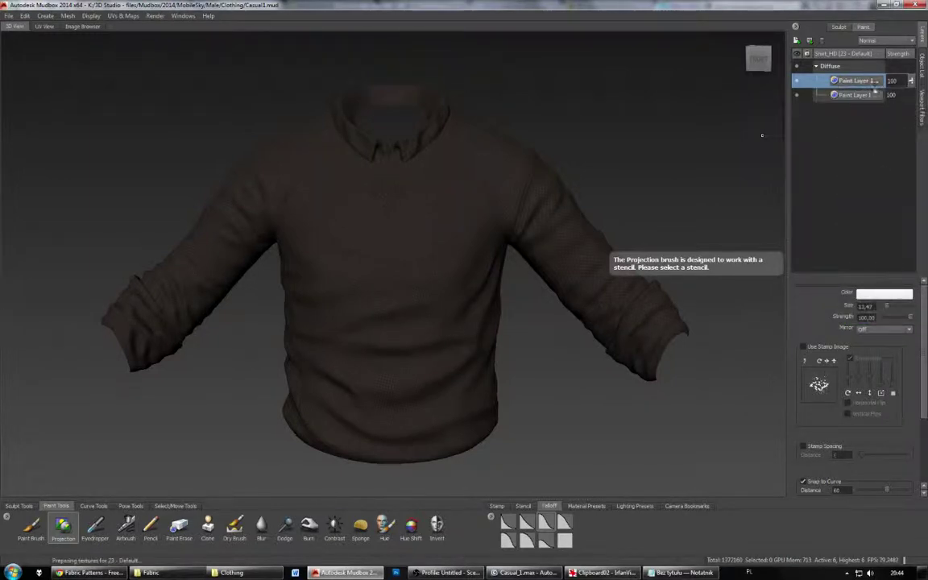
click(882, 44)
click(883, 102)
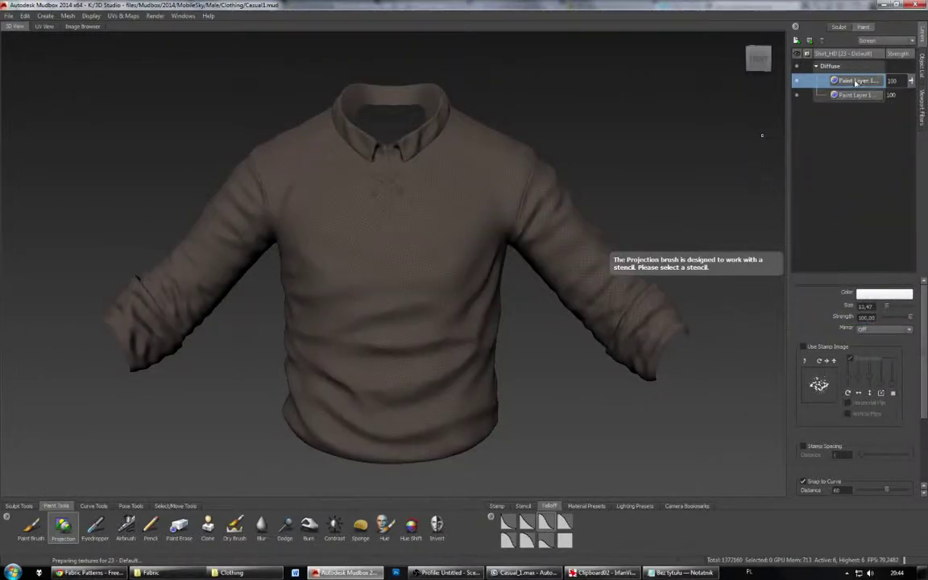
right_click(855, 82)
click(884, 162)
right_click(861, 84)
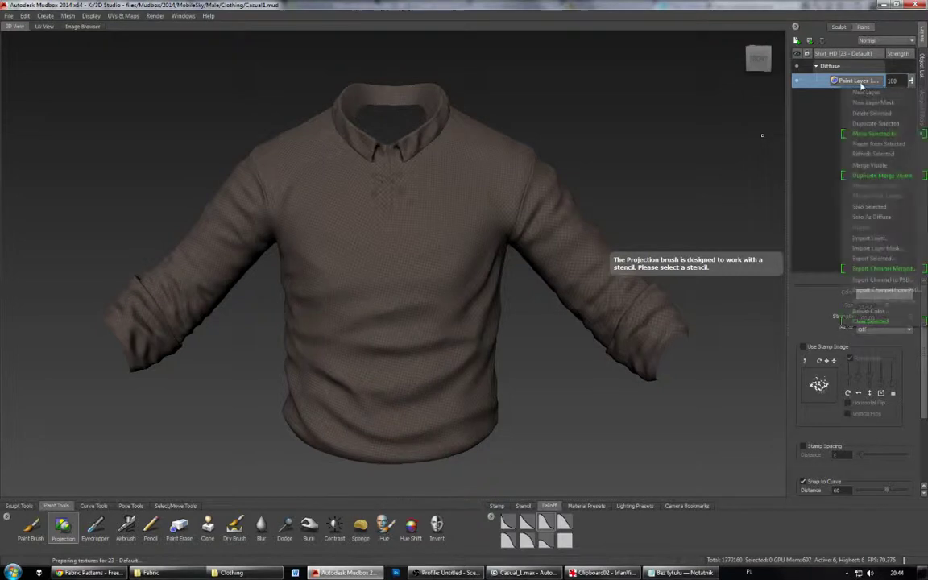
click(885, 113)
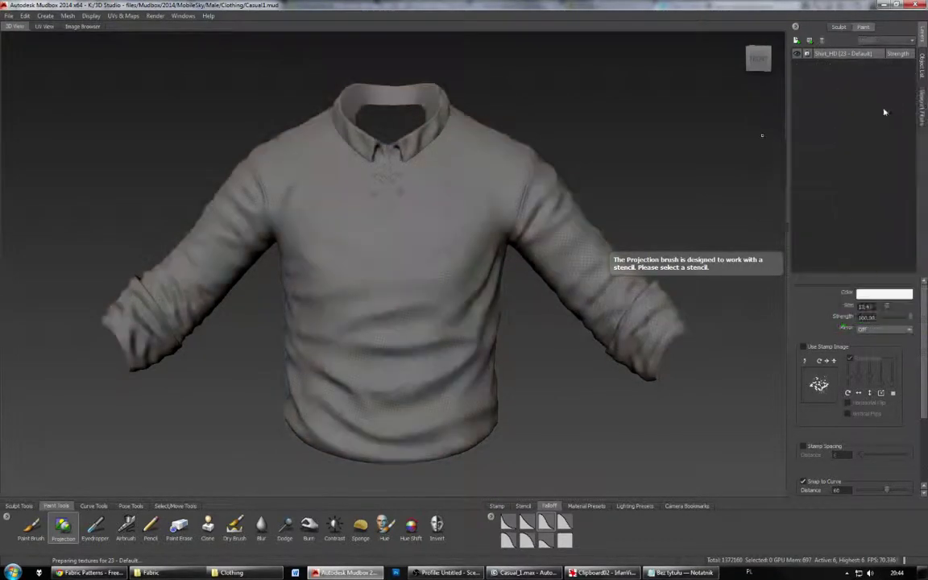
key(ctrl+z)
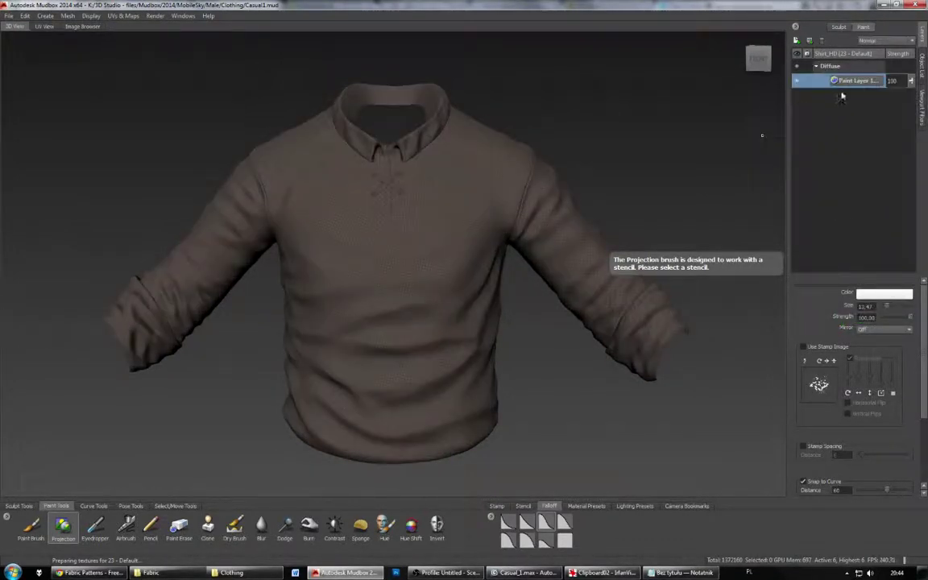
key(ctrl+z)
Step: Duplicate the Screen-blended fabric paint layer and merge all visible diffuse layers
right_click(859, 83)
click(858, 120)
right_click(852, 84)
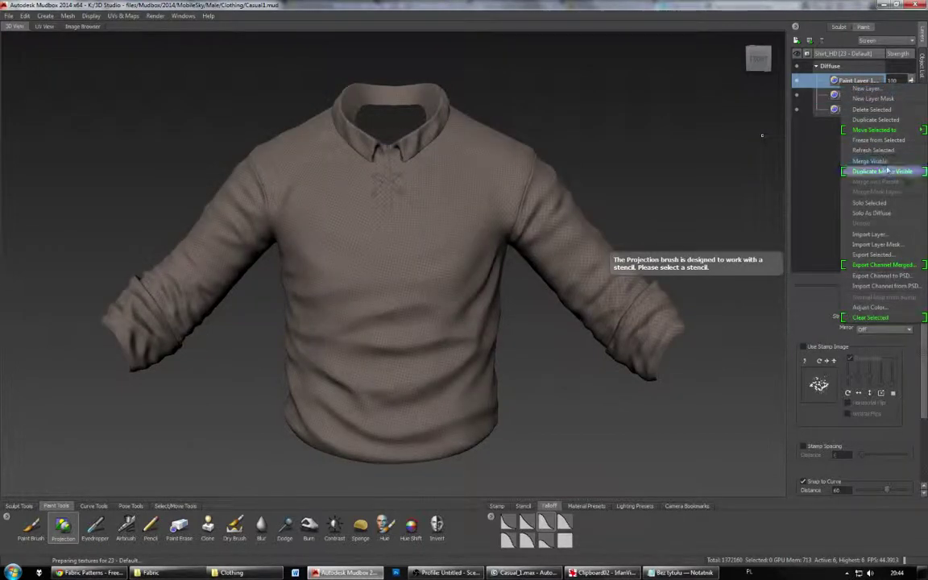
click(880, 161)
Step: Duplicate the merged fabric layer and set the copy's blend mode to Overlay
right_click(864, 88)
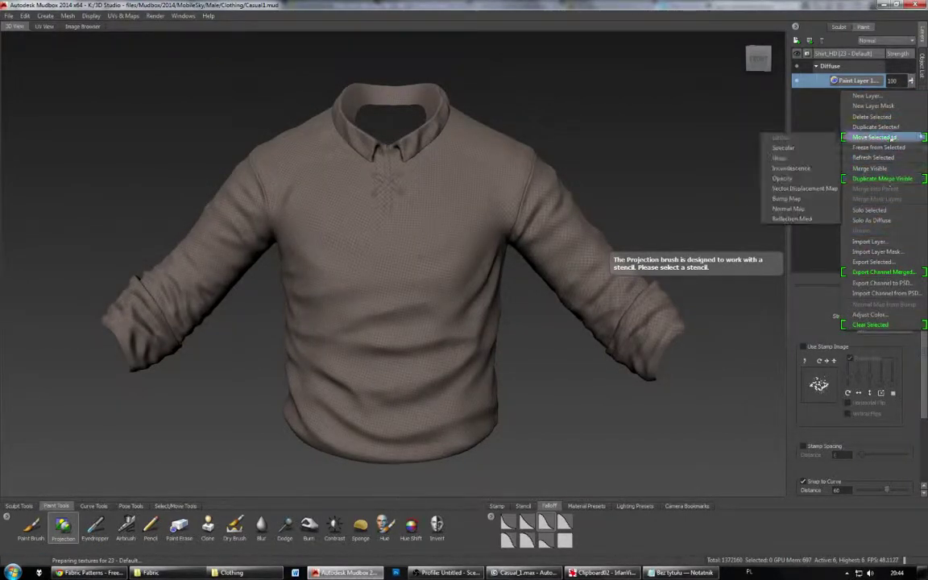
click(897, 127)
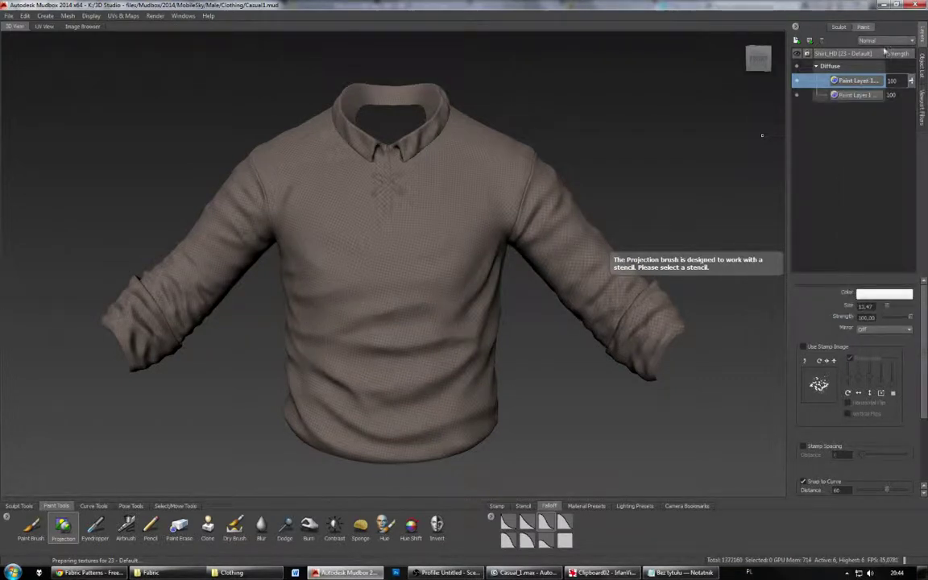
click(883, 41)
click(884, 69)
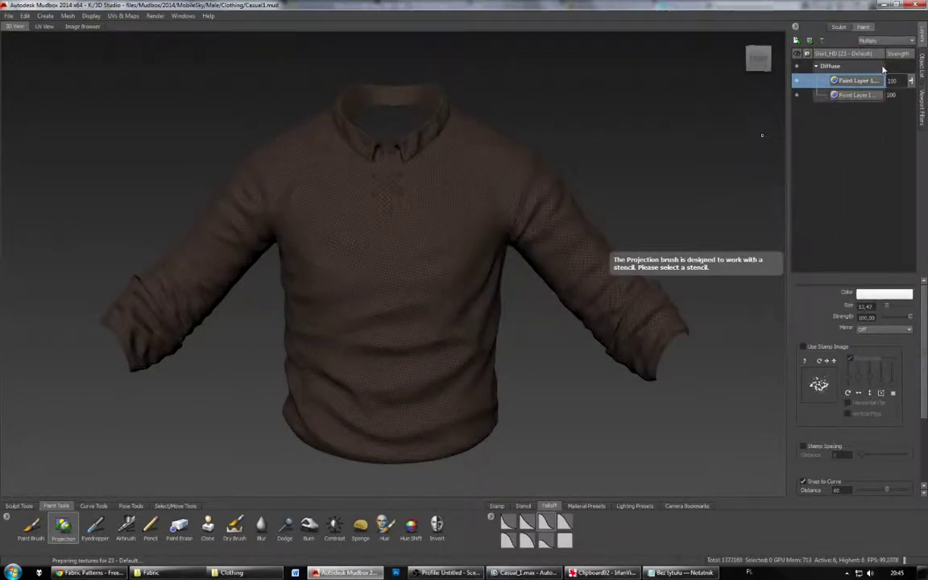
key(Down)
key(Down)
key(Down)
key(Down)
key(Down)
key(Down)
key(Down)
key(Down)
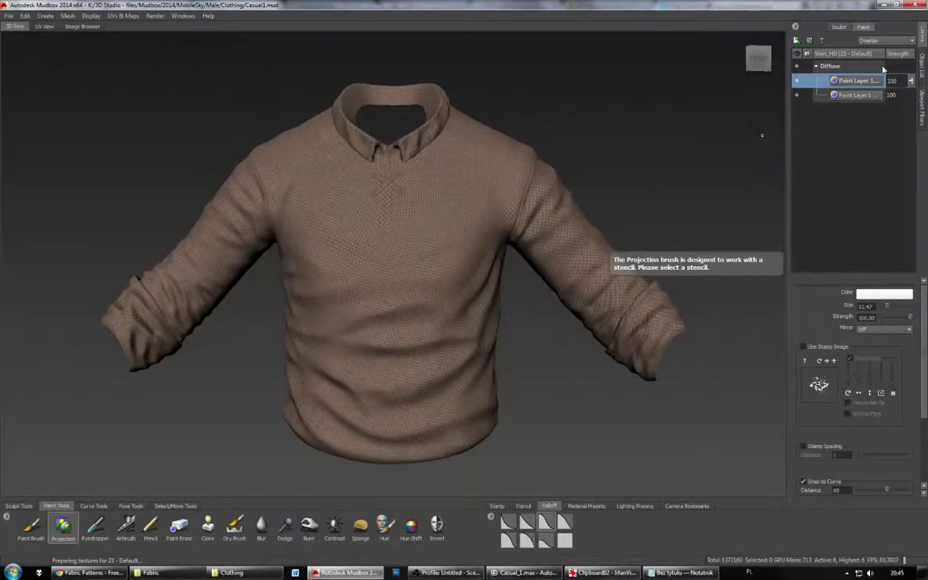
Step: Merge the visible diffuse layers and create a new paint layer with a size of 4096
right_click(877, 80)
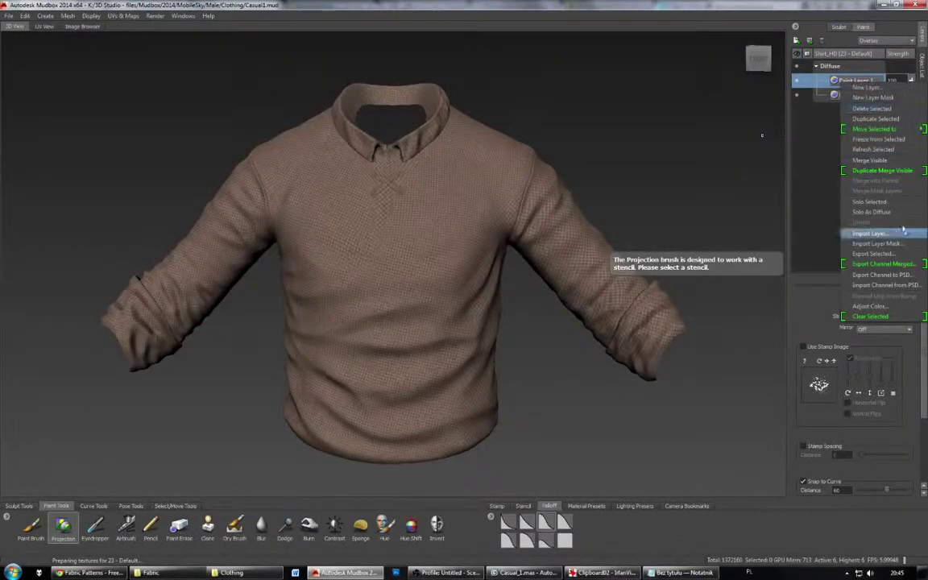
click(878, 105)
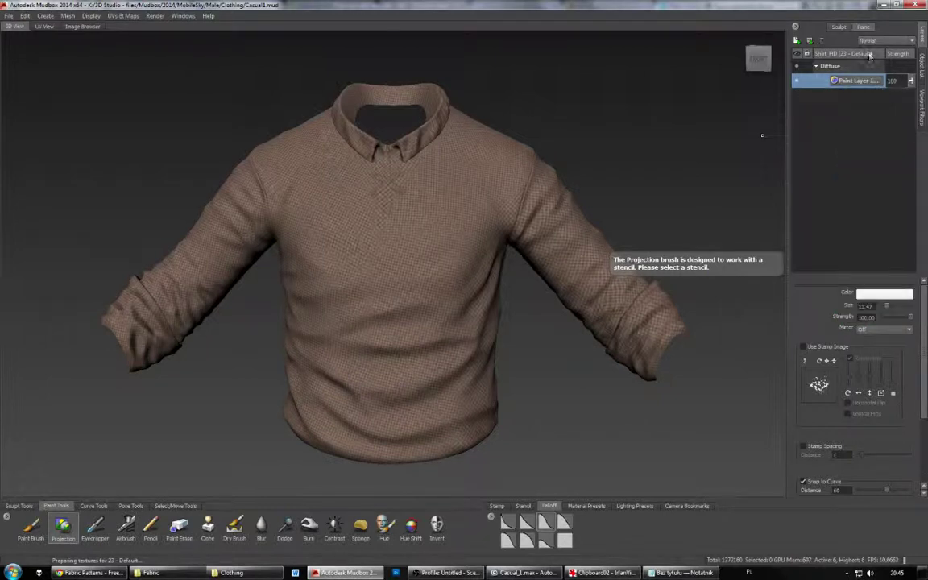
click(798, 40)
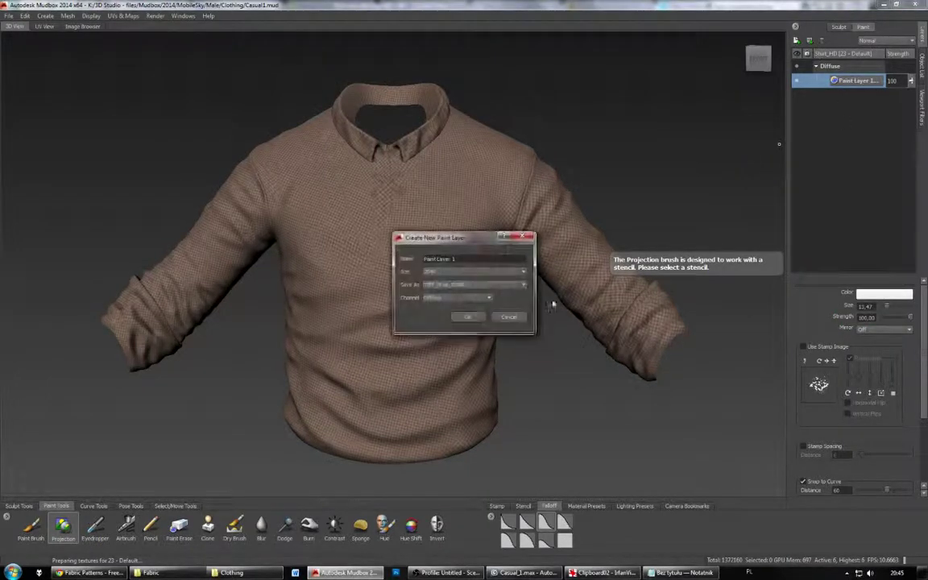
click(474, 271)
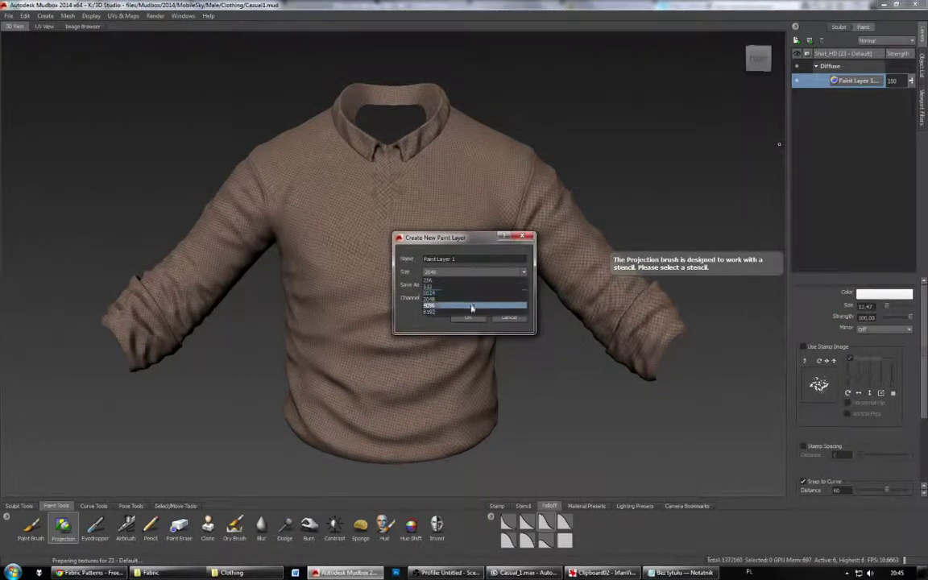
click(469, 305)
click(479, 319)
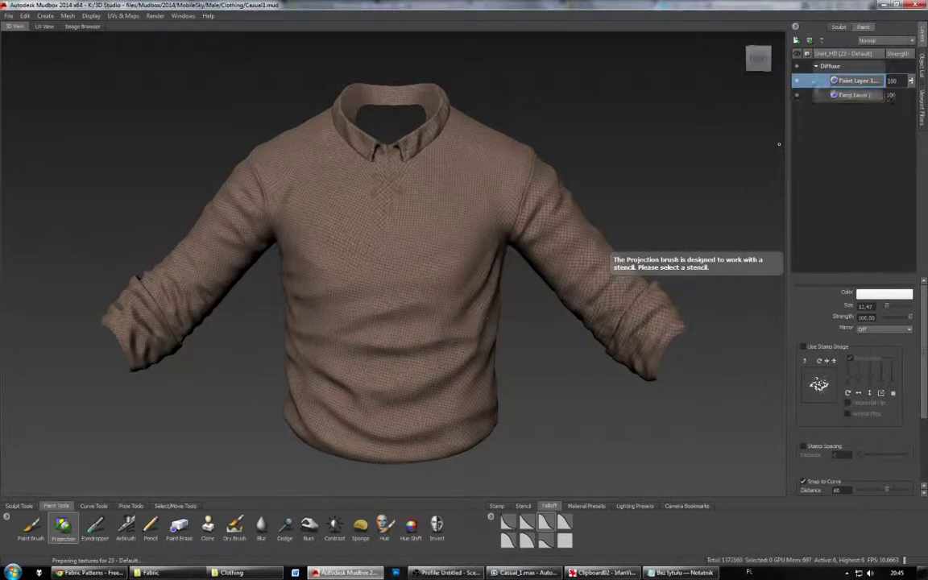
Step: Set the new layer's blend mode to Color and paint the shirt white all around, using a brush size of 71.81 for broad coverage
click(872, 40)
click(879, 212)
drag(424, 278, 430, 224)
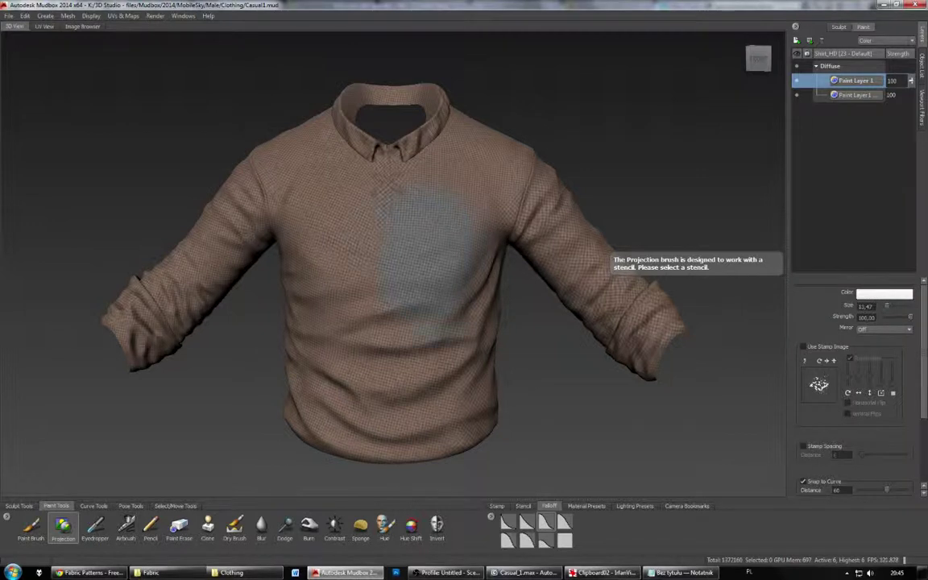
drag(357, 342, 439, 341)
drag(402, 249, 419, 213)
alt+drag(347, 282, 632, 308)
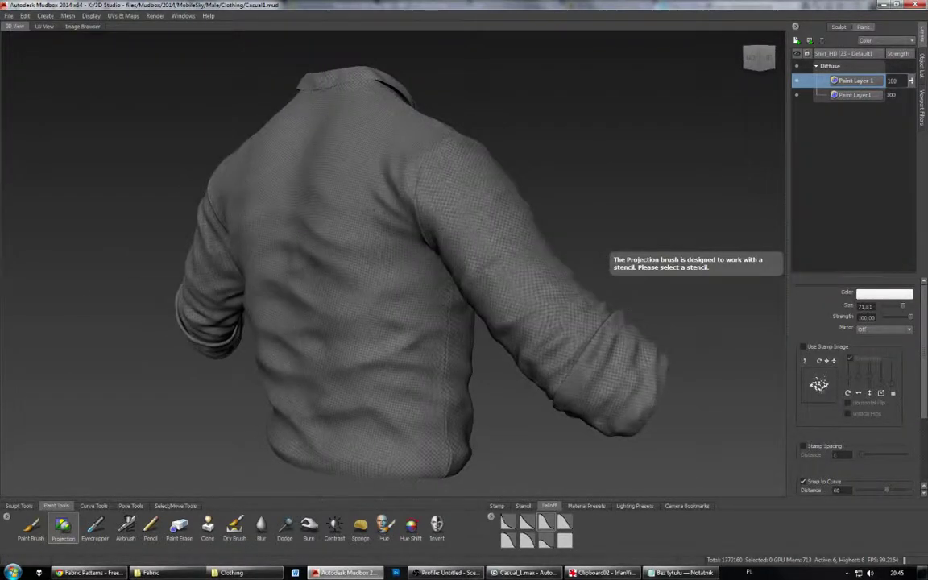
alt+drag(347, 282, 685, 300)
Step: Merge the visible diffuse layers and add a new paint layer beneath the merged one
right_click(855, 81)
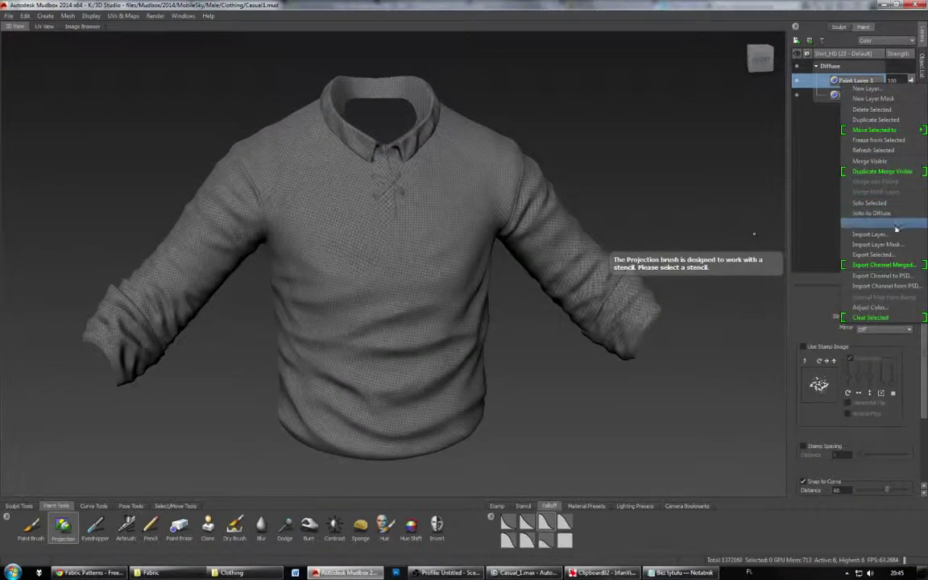
click(897, 163)
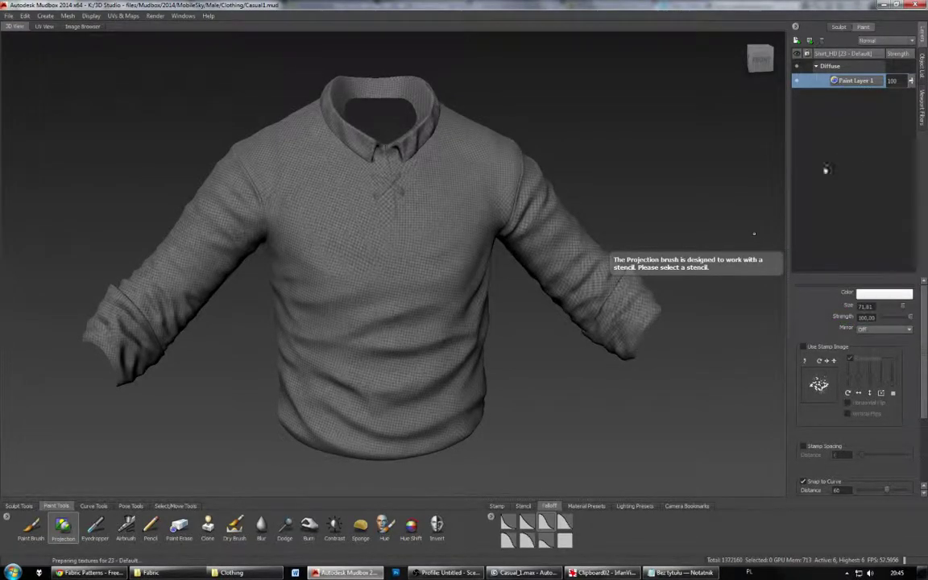
alt+drag(523, 214, 459, 206)
click(797, 41)
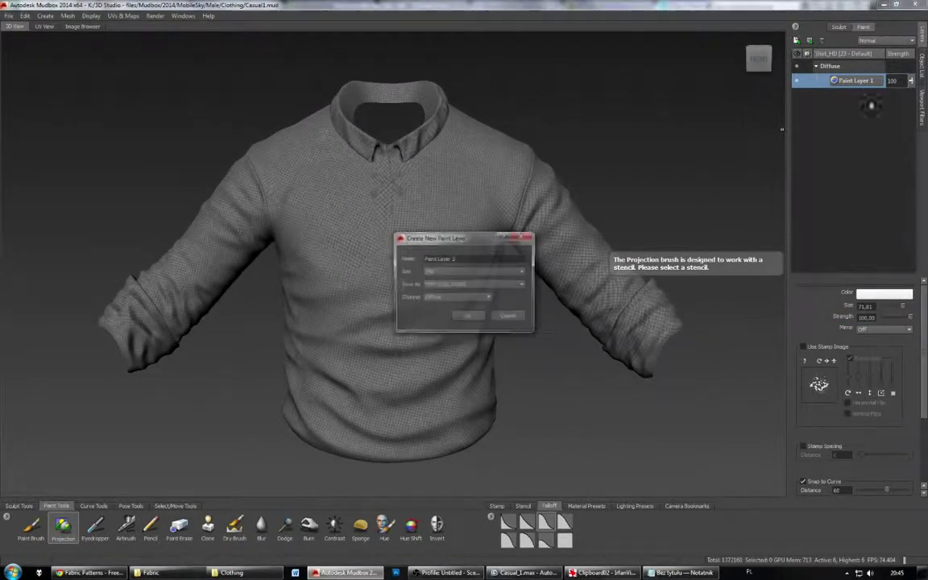
click(466, 319)
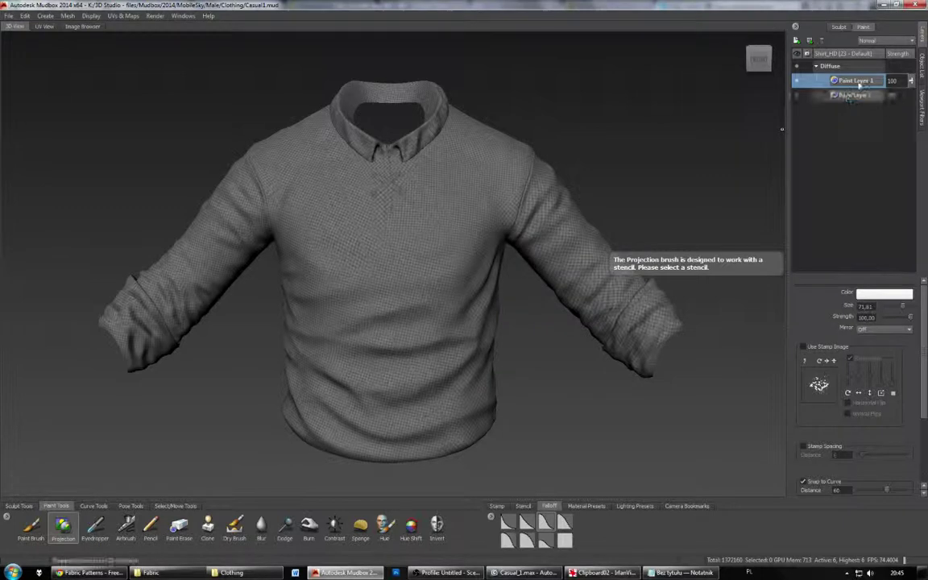
drag(860, 84, 861, 105)
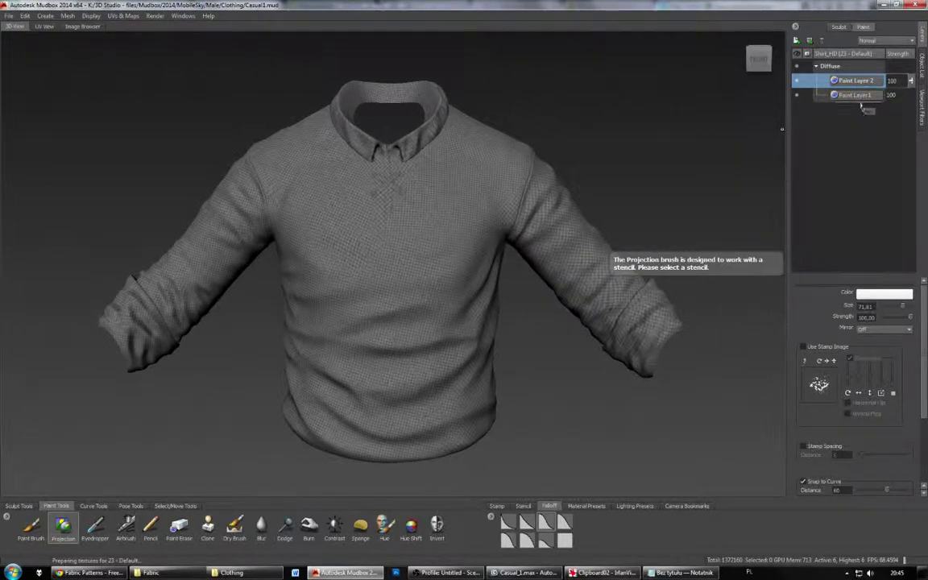
Step: Set the merged fabric layer's blend mode to Multiply and make the new layer beneath it active
click(861, 84)
click(875, 42)
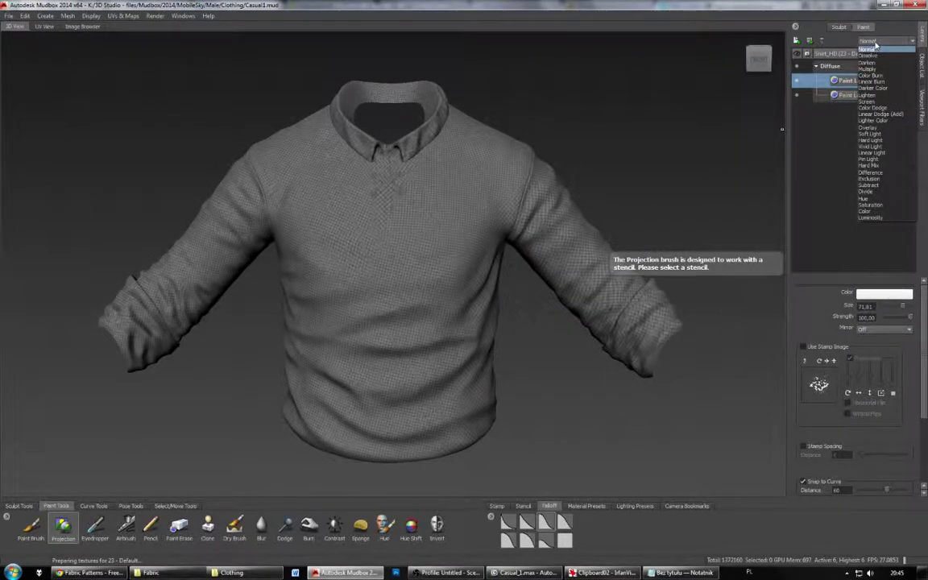
click(874, 70)
click(857, 97)
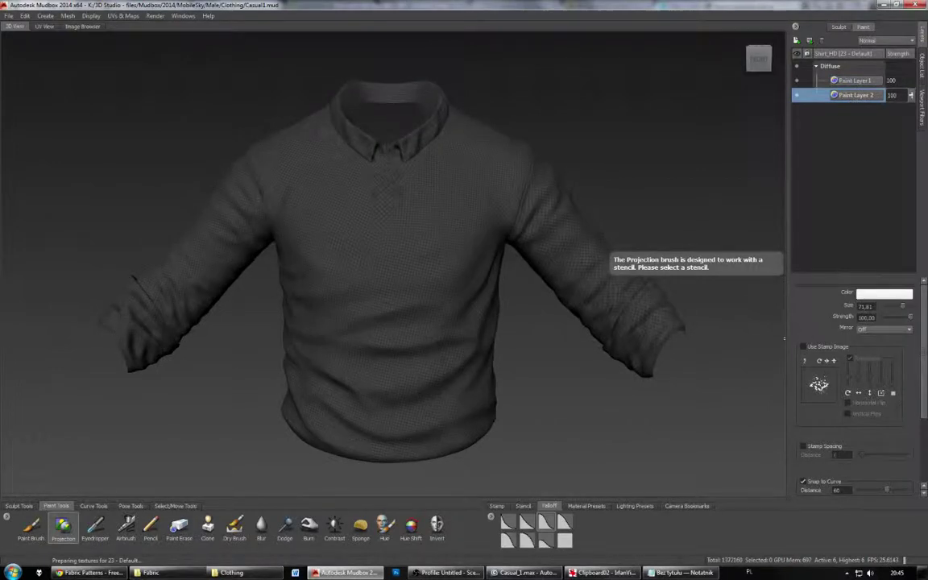
Step: Choose a muted green projection color and paint it over the front of the shirt
click(889, 297)
click(55, 131)
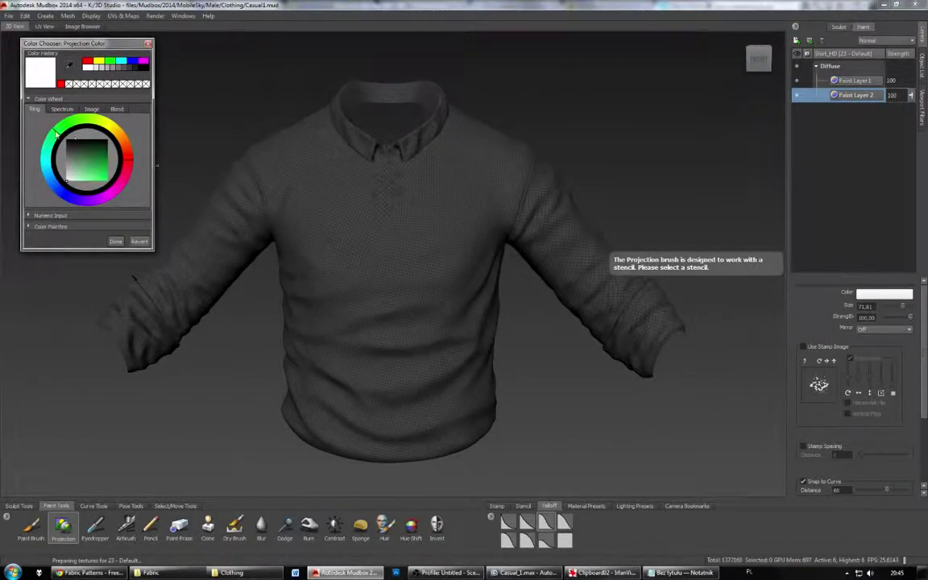
drag(71, 170, 81, 166)
click(115, 241)
drag(363, 258, 402, 266)
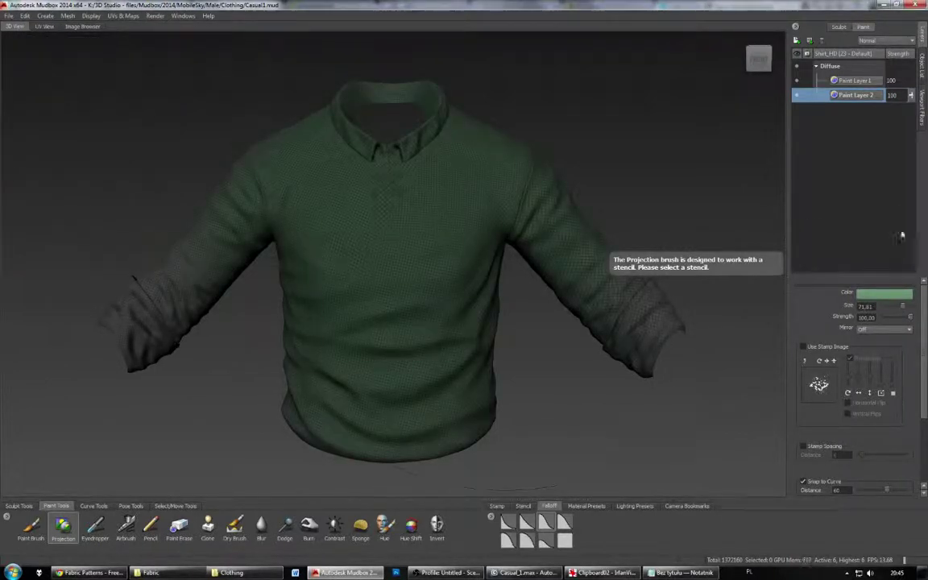
Step: Change the projection color to a yellowish tan and paint it over the shirt
click(890, 294)
mouse_move(71, 153)
mouse_down()
mouse_move(98, 126)
mouse_move(119, 148)
mouse_up()
click(119, 254)
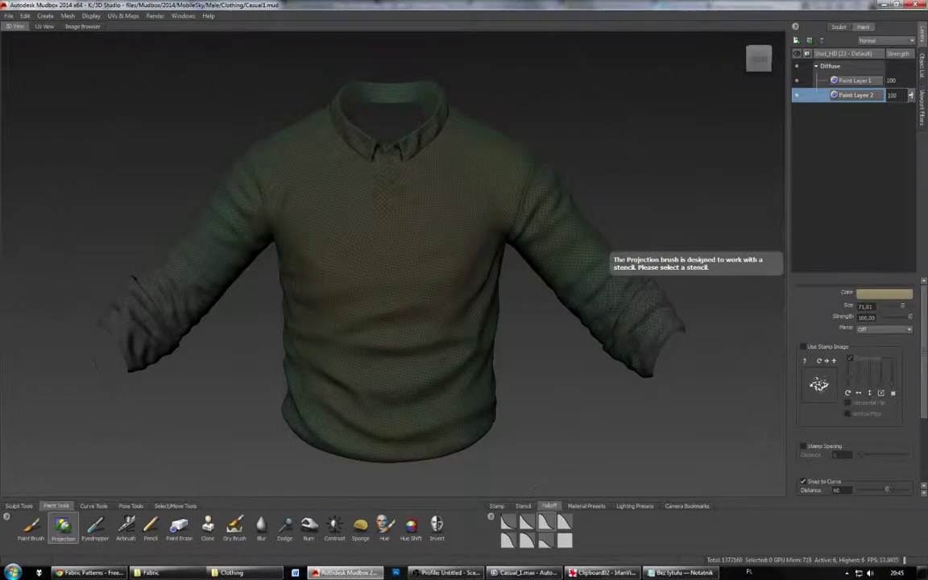
Step: Shift the projection color to a darker, less saturated grey-brown and paint it over the shirt
click(894, 295)
drag(124, 171, 130, 167)
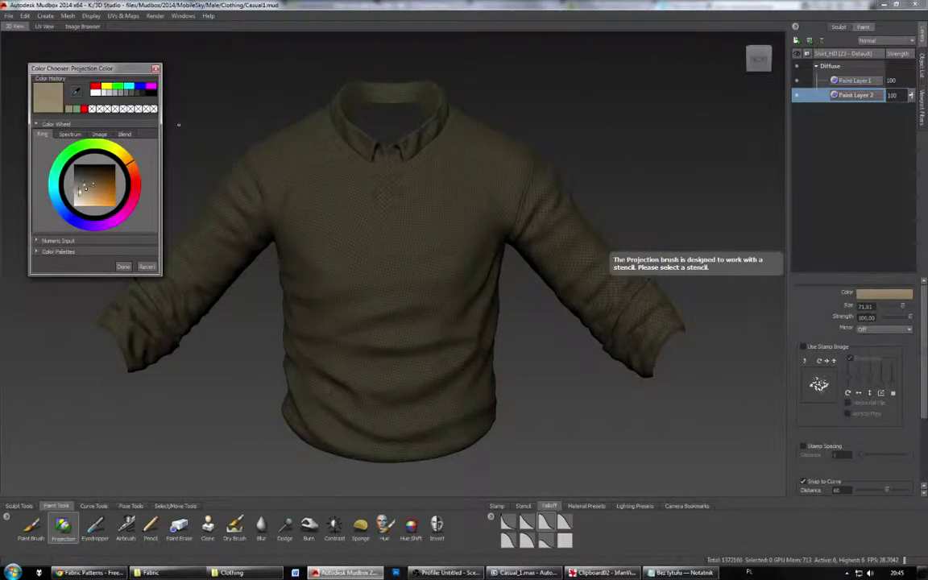
drag(79, 191, 81, 186)
click(125, 266)
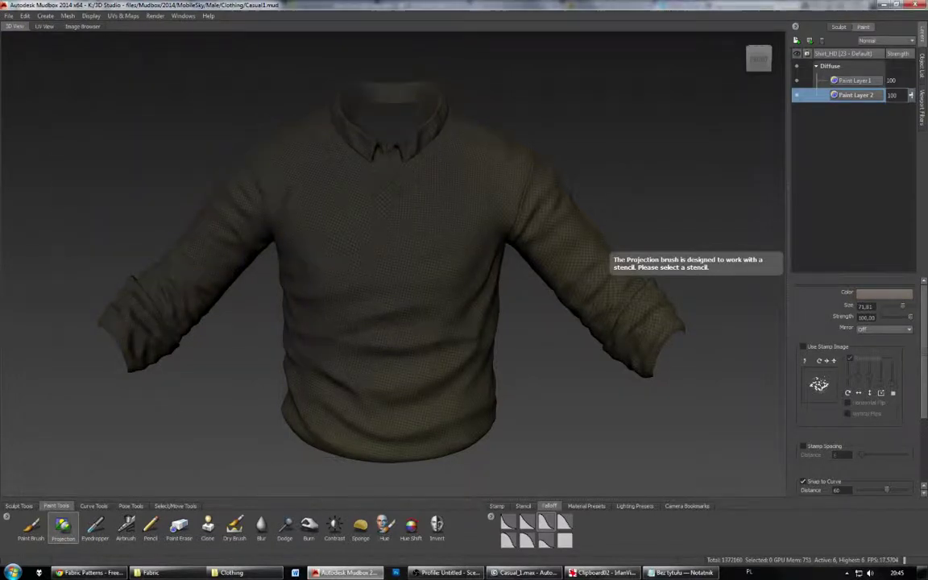
drag(354, 395, 486, 332)
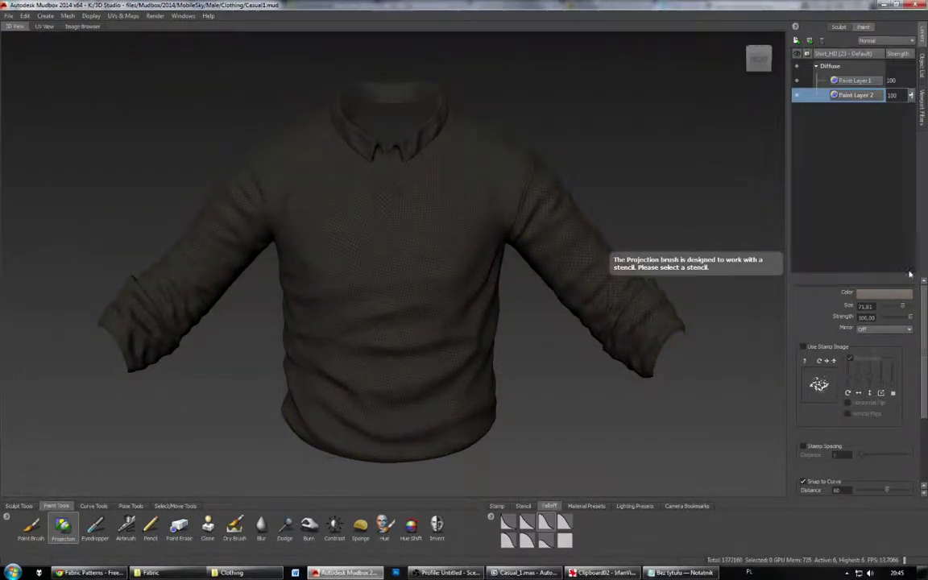
Step: Shift the projection color's hue toward a reddish brown and repaint the shirt with it
click(886, 294)
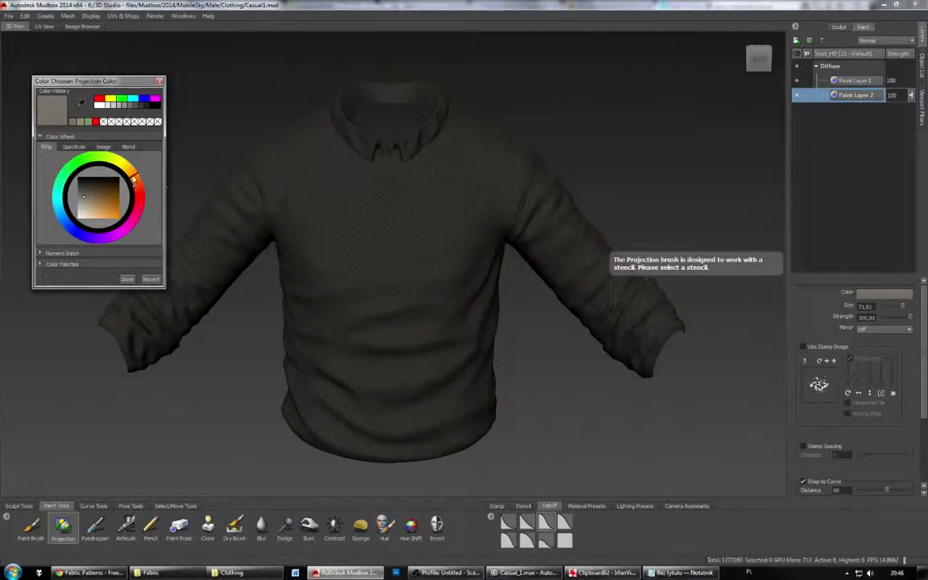
drag(133, 177, 136, 183)
click(127, 278)
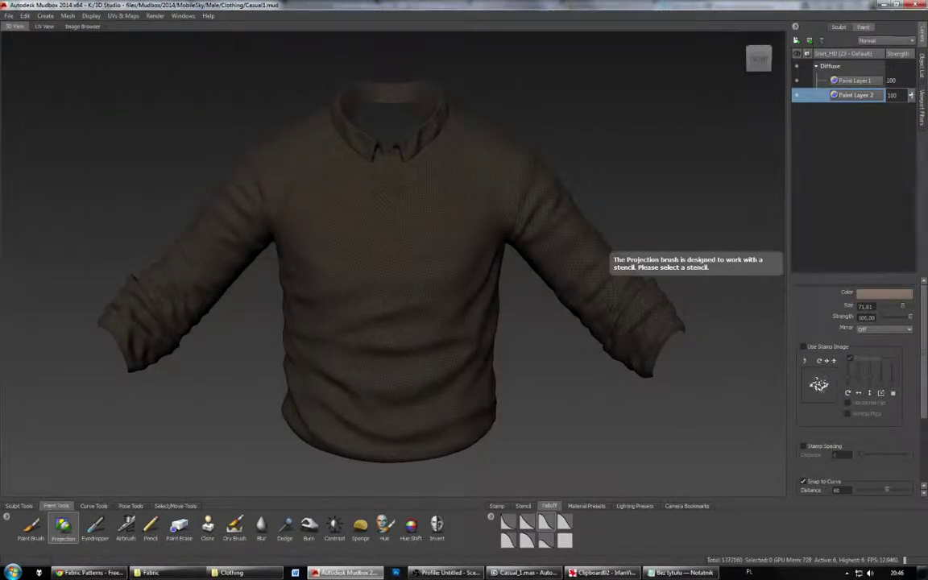
Step: Lighten the projection color to a pale pinkish beige and paint it over the shirt's torso and sleeves
click(882, 292)
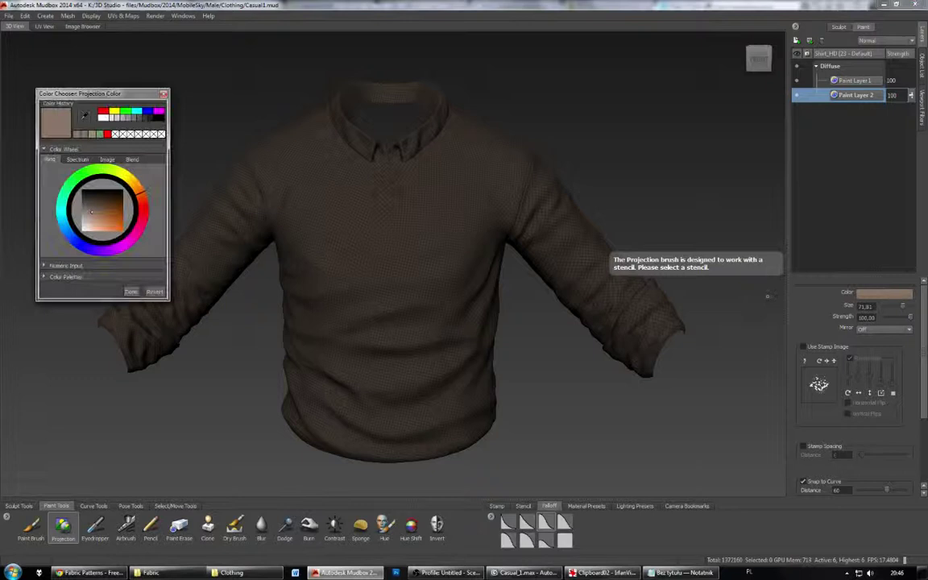
click(86, 221)
click(131, 292)
mouse_move(209, 241)
mouse_down()
mouse_move(282, 234)
mouse_move(395, 242)
mouse_up()
drag(524, 225, 644, 315)
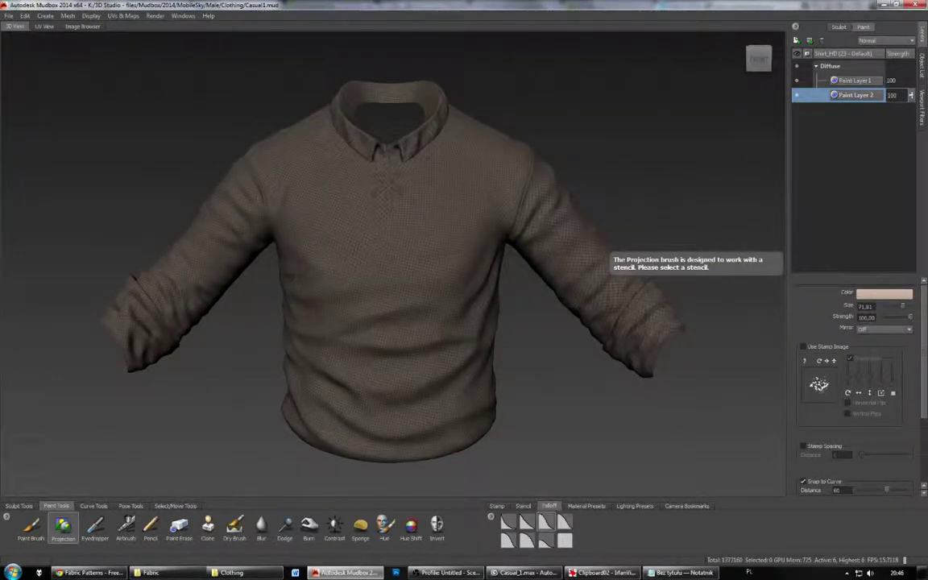
Step: Inspect the fabric weave around the shirt and up close at the chest stitching
alt+drag(387, 274, 257, 286)
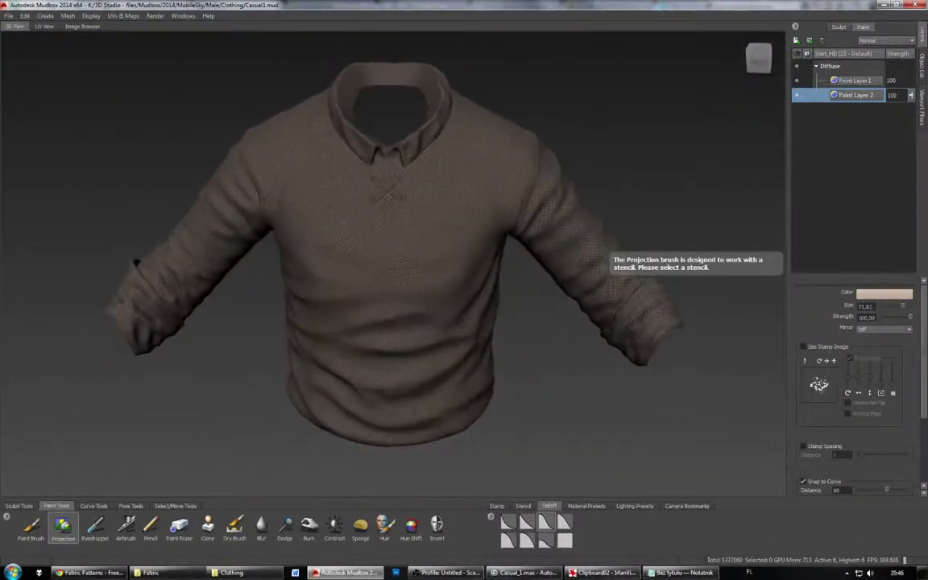
alt+right_drag(258, 286, 387, 290)
alt+middle_drag(386, 290, 384, 394)
alt+right_drag(385, 393, 499, 383)
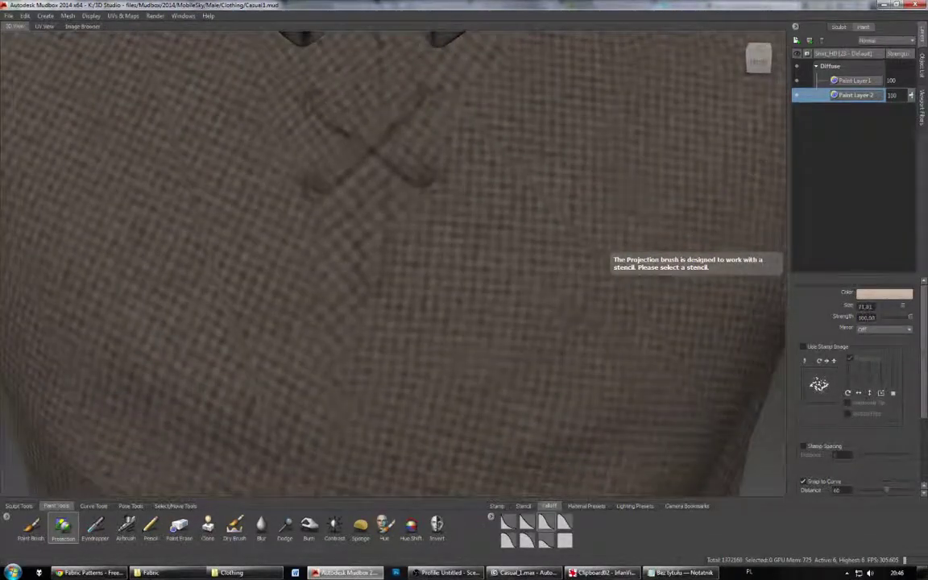
alt+drag(500, 382, 542, 319)
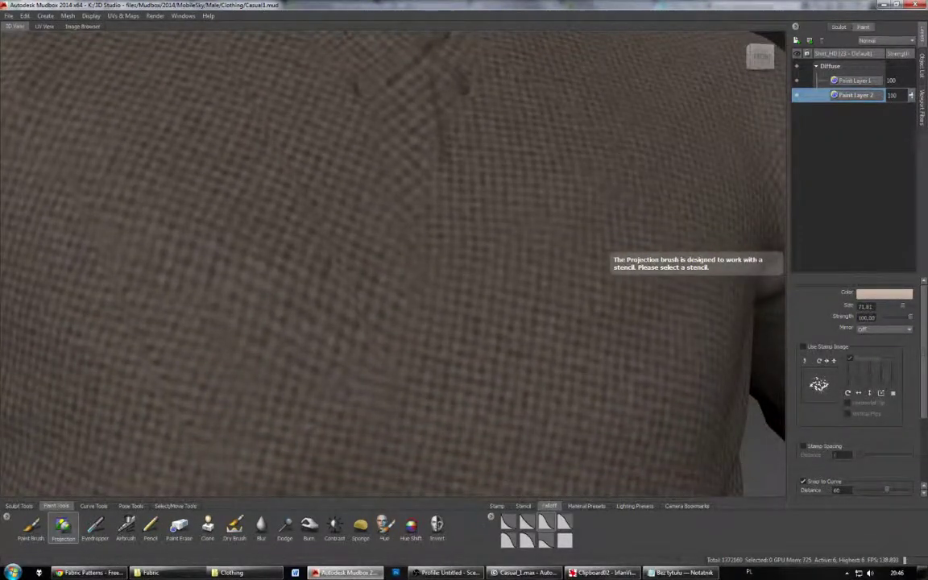
Step: Compare the shirt's weave at different subdivision levels and examine the crossed chest stitching up close
alt+drag(541, 319, 522, 348)
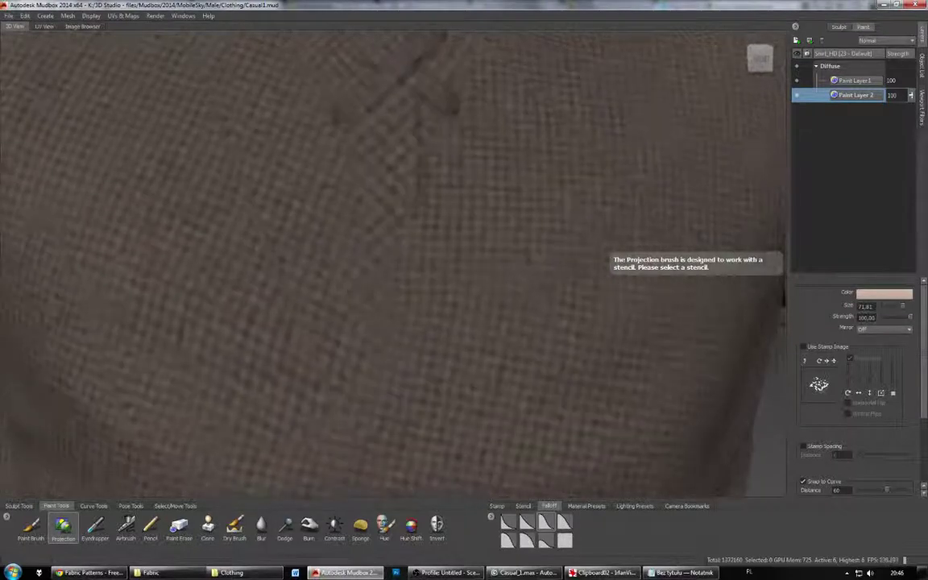
key(Page_Up)
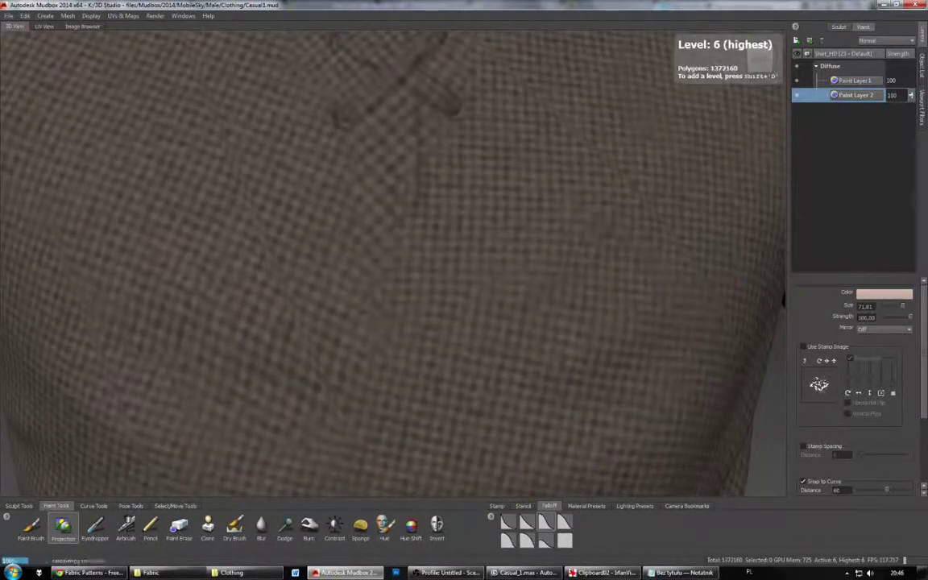
key(Page_Down)
key(Page_Down)
key(Page_Up)
key(Page_Up)
scroll(393, 264, down, 6)
scroll(393, 263, down, 2)
scroll(393, 263, up, 10)
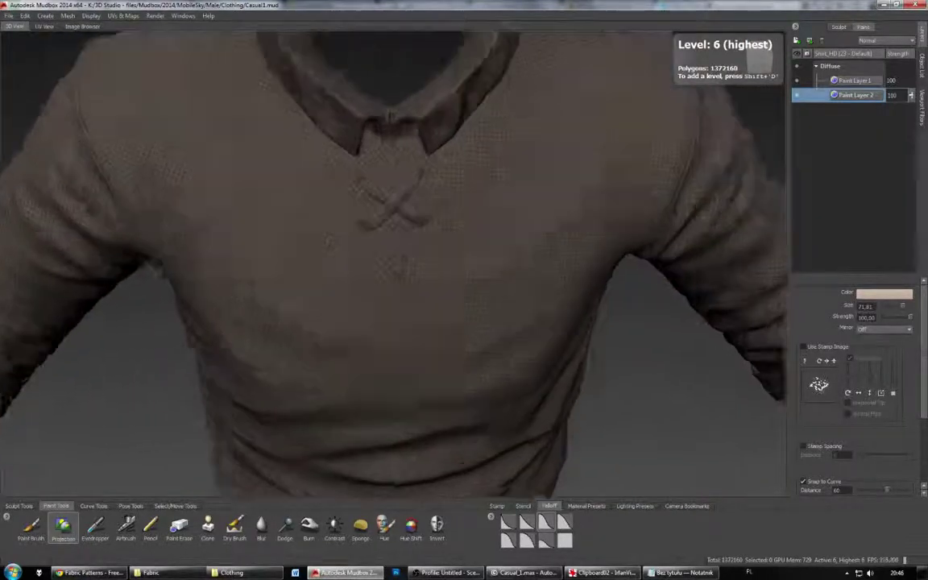
alt+middle_drag(394, 185, 411, 339)
alt+middle_drag(382, 165, 394, 278)
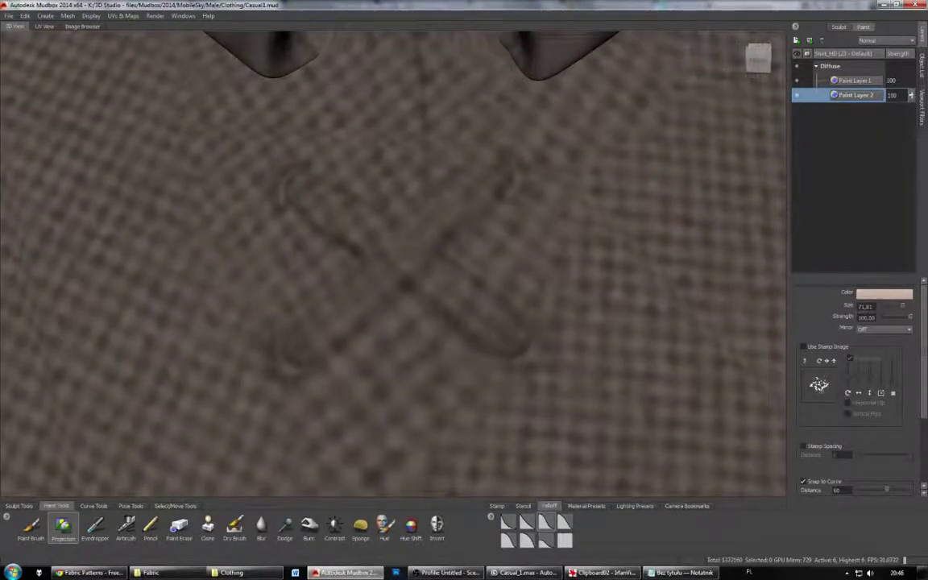
Step: Reduce the brush size to 1.23 and create a new paint layer named Paint Layer 3
drag(394, 278, 354, 278)
click(797, 40)
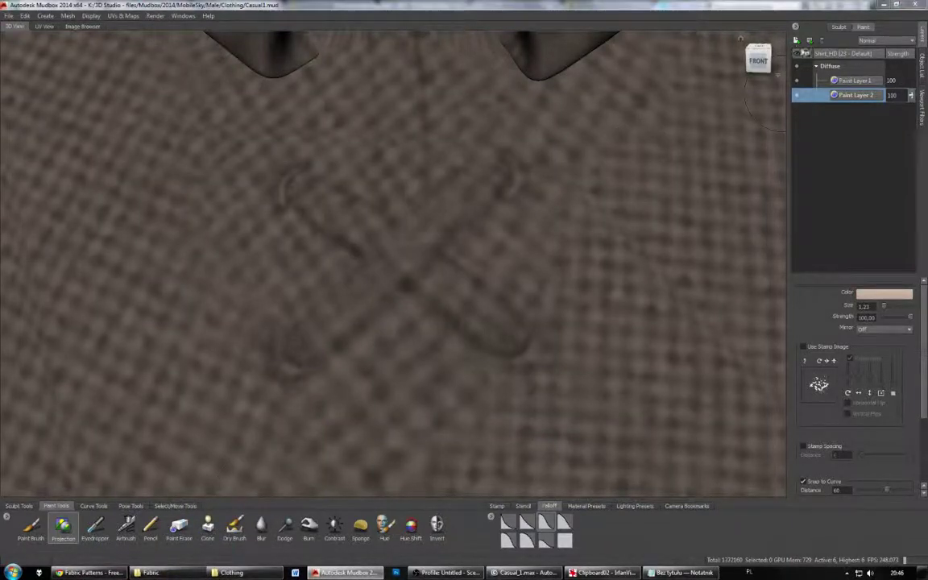
click(466, 272)
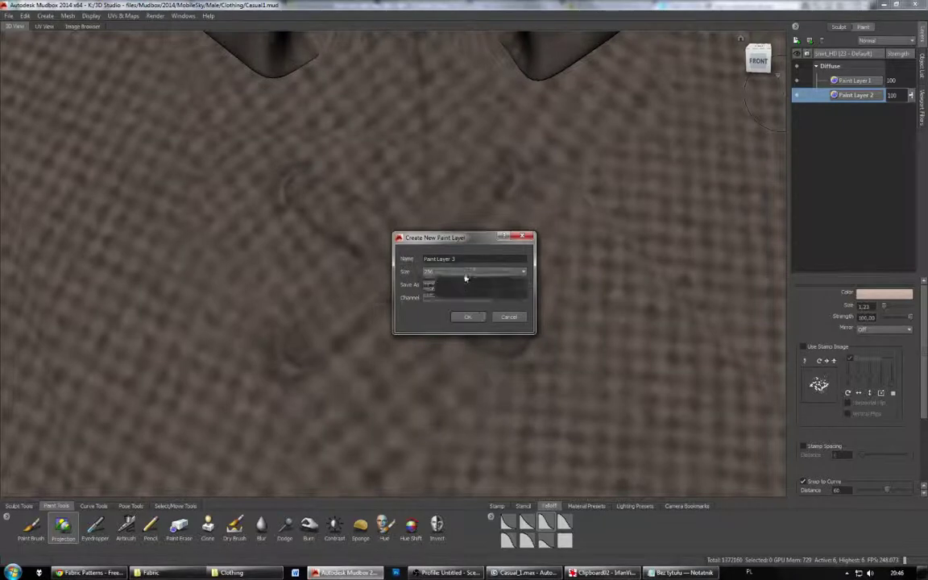
click(458, 302)
click(468, 316)
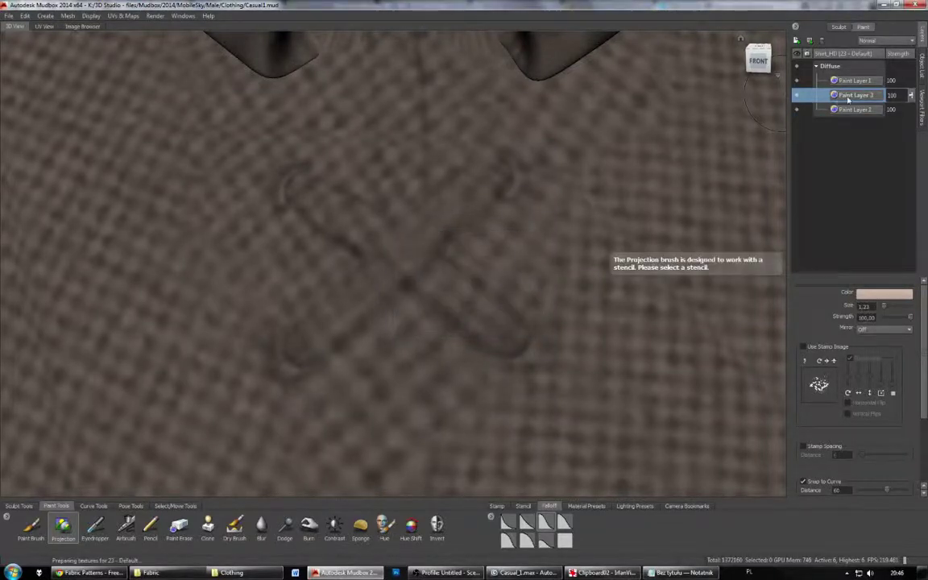
Step: Reorder the Diffuse layers to Paint Layer 3, Paint Layer 1, Paint Layer 2 and check the bottom layer by toggling its visibility
click(857, 85)
click(857, 98)
mouse_move(856, 91)
mouse_down()
mouse_move(854, 76)
mouse_move(850, 111)
mouse_up()
click(797, 109)
click(797, 109)
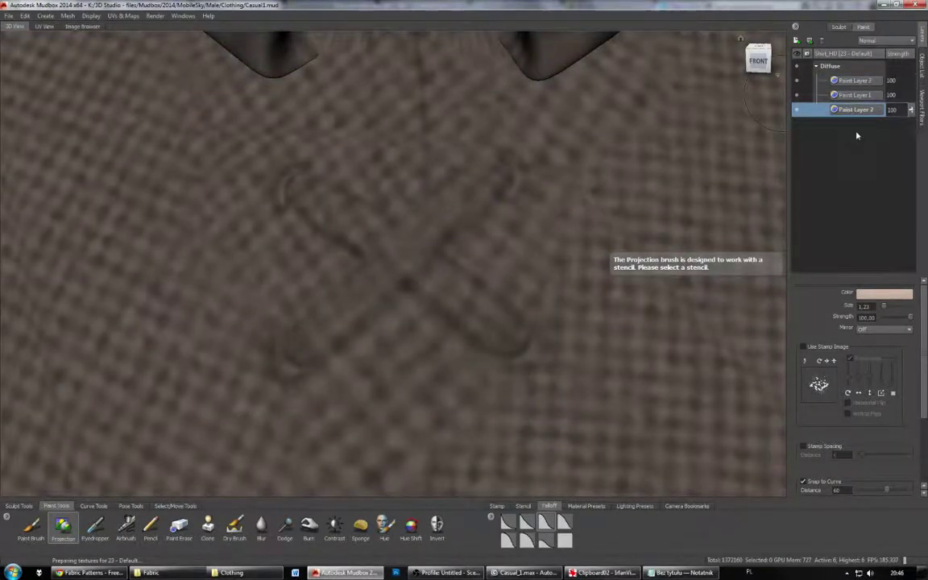
Step: Rename the bottom paint layer Color and the middle one Pattern
double_click(854, 111)
text(Color)
key(Return)
double_click(853, 96)
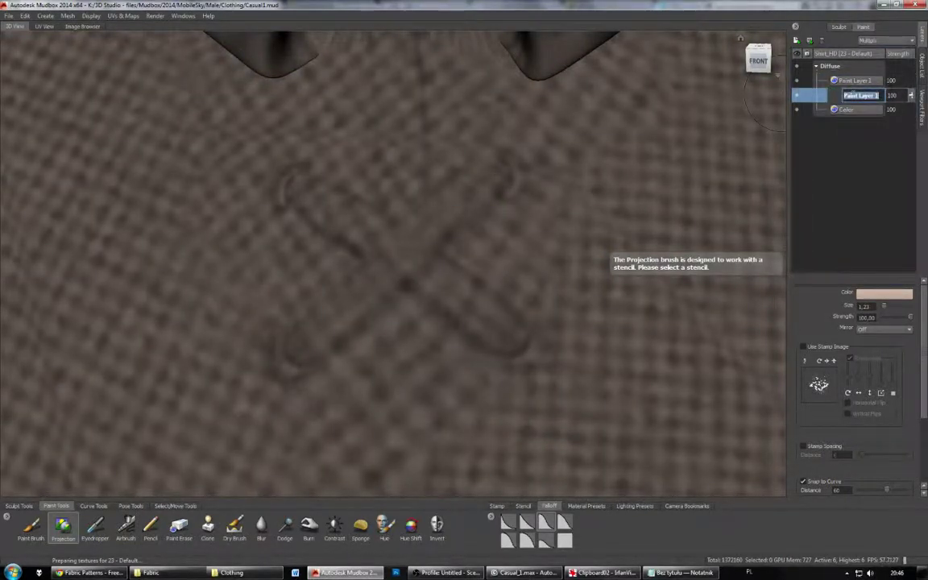
click(798, 96)
click(798, 96)
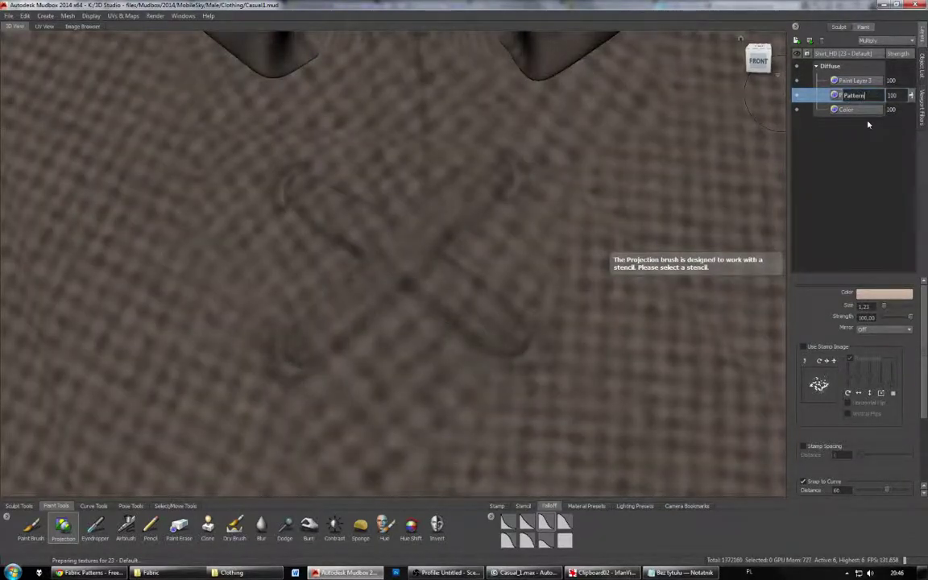
key(Return)
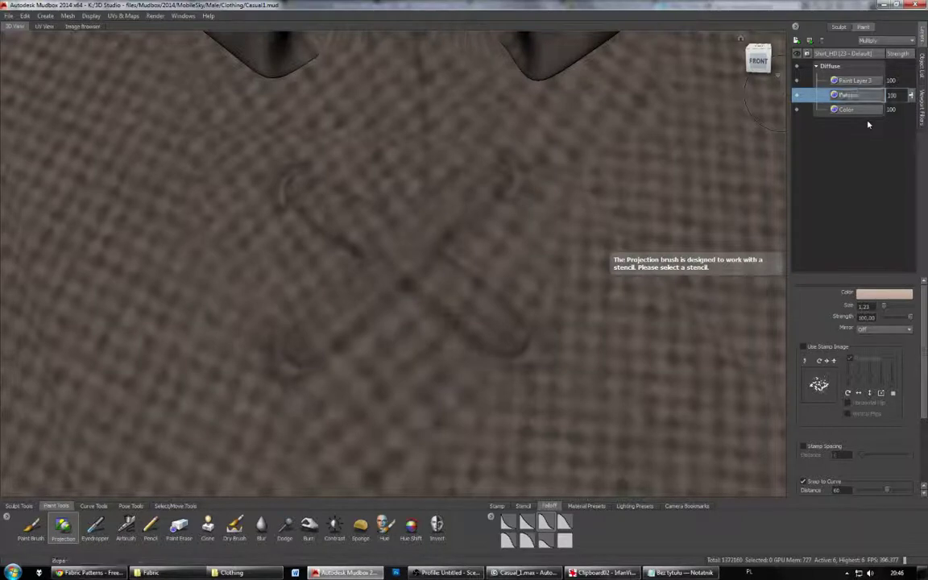
Step: Extend the Pattern layer's name to Fabric Pattern
double_click(852, 96)
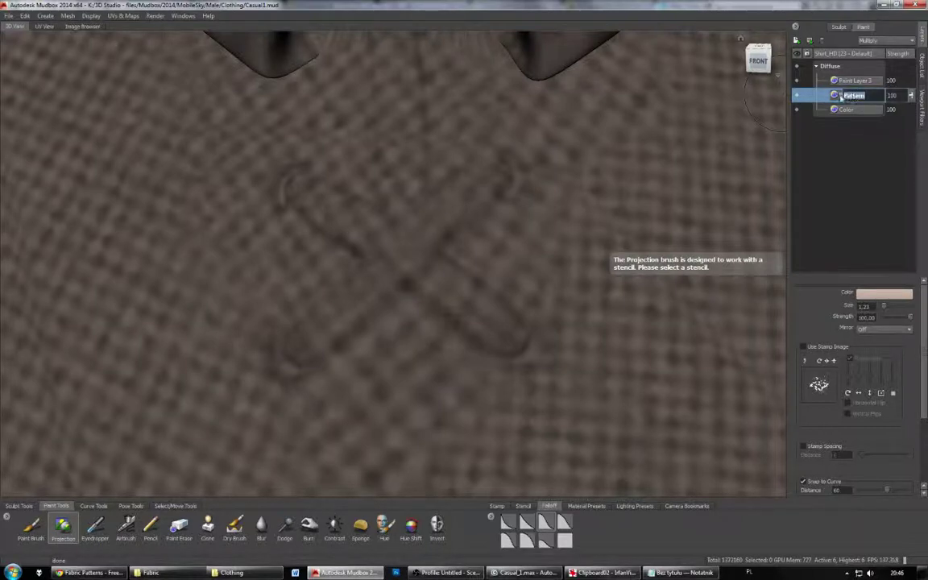
click(843, 95)
text(Fabric)
key(BackSpace)
key(Return)
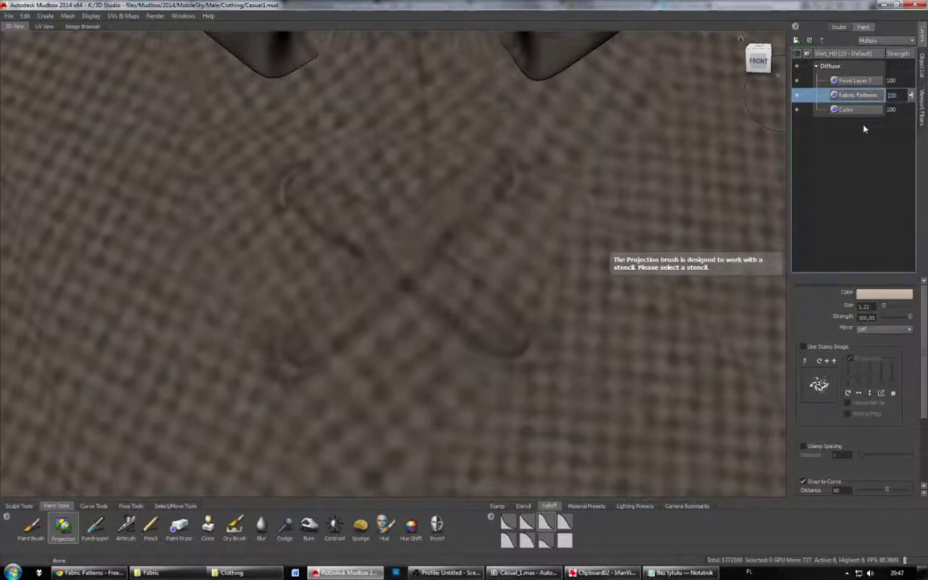
Step: Rename the topmost paint layer Leather and stitches
double_click(855, 81)
text(Leather a)
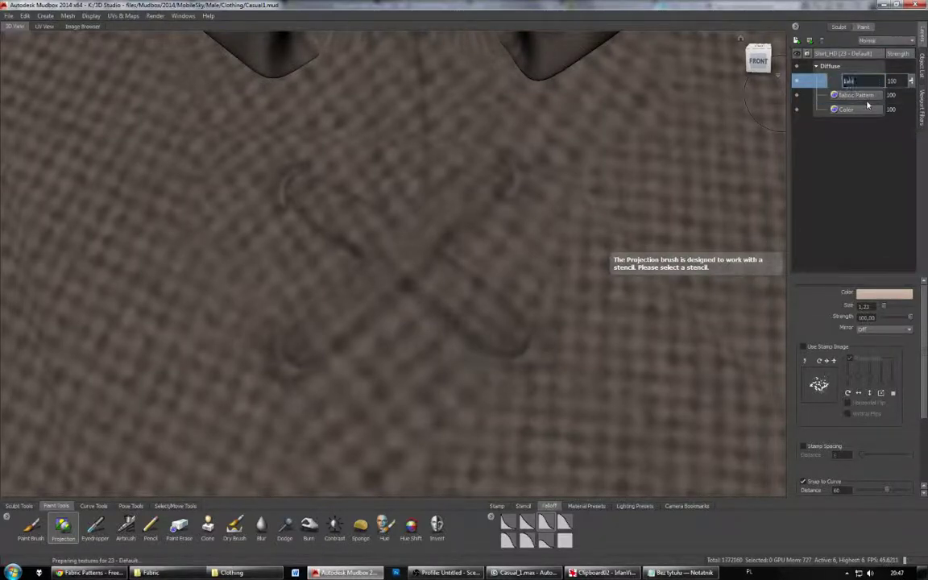
text( and strap)
key(BackSpace)
key(BackSpace)
key(BackSpace)
key(BackSpace)
key(BackSpace)
text(stitches)
key(Return)
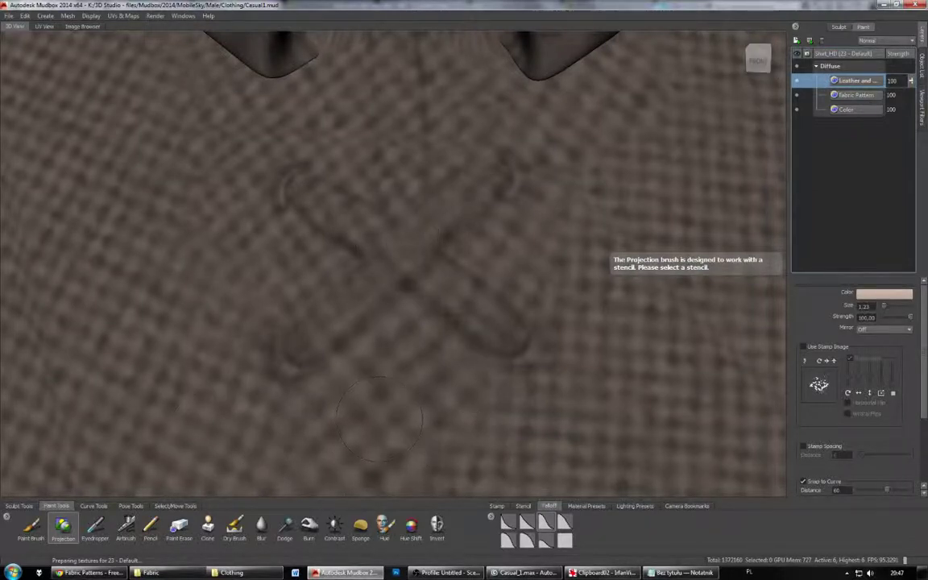
Step: Switch to the Paint Brush and set its color to a very dark, desaturated reddish brown
click(33, 526)
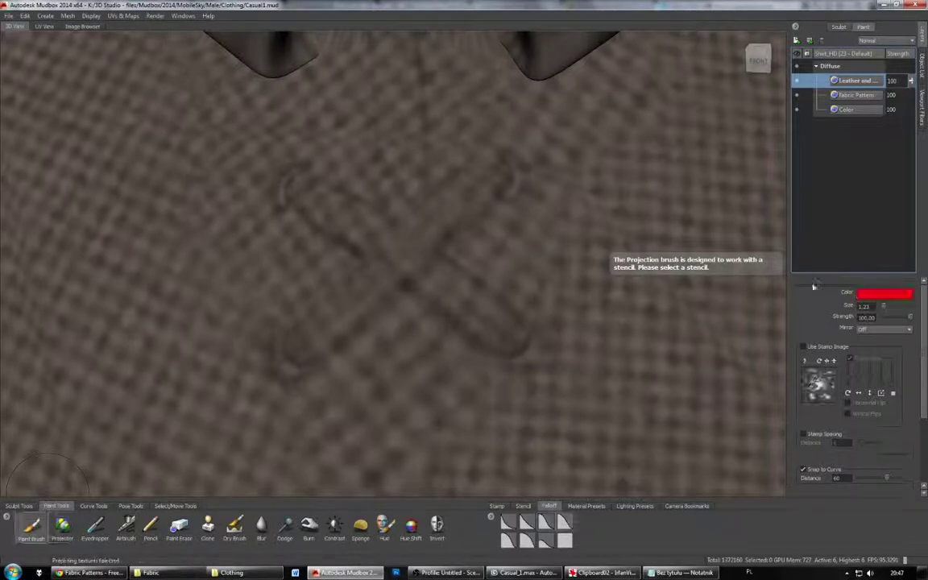
click(895, 295)
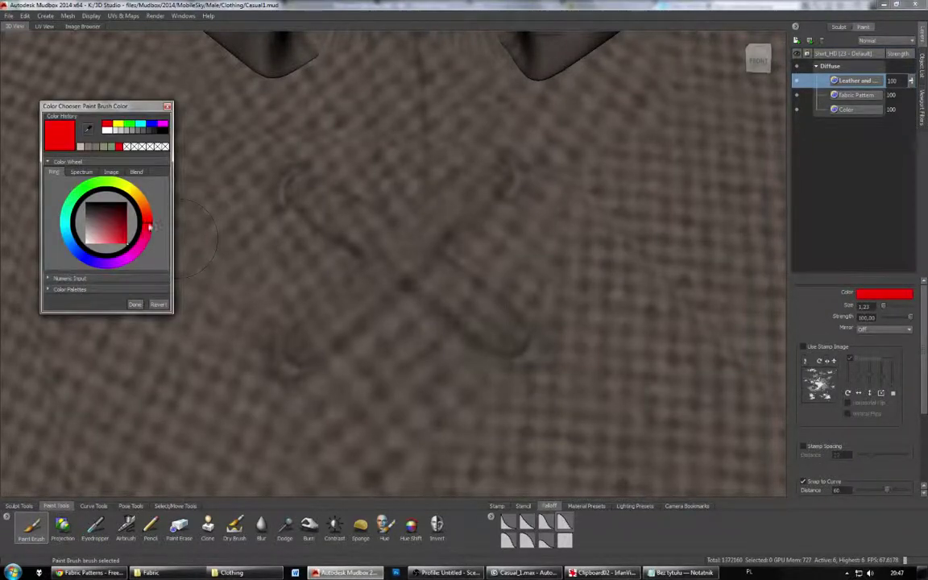
click(111, 216)
drag(108, 214, 90, 212)
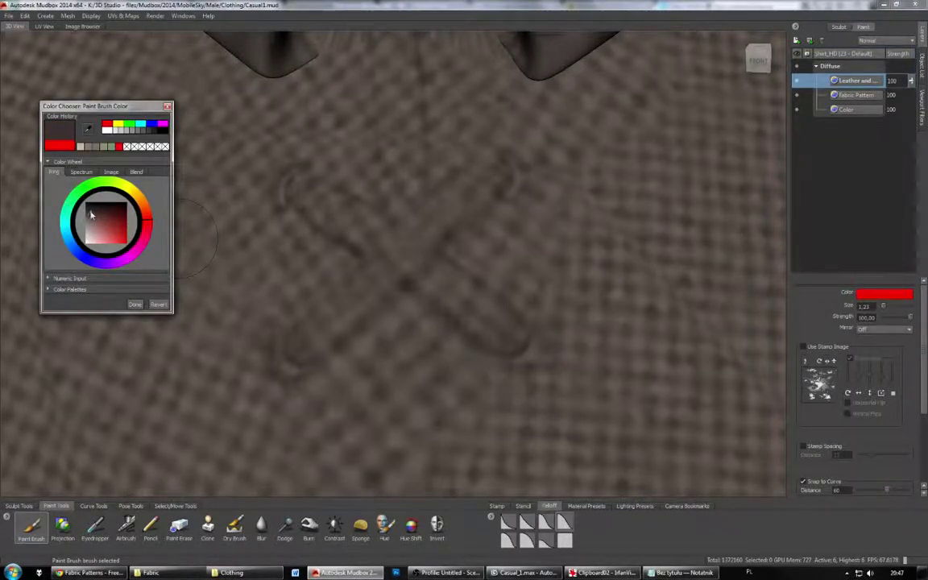
click(136, 305)
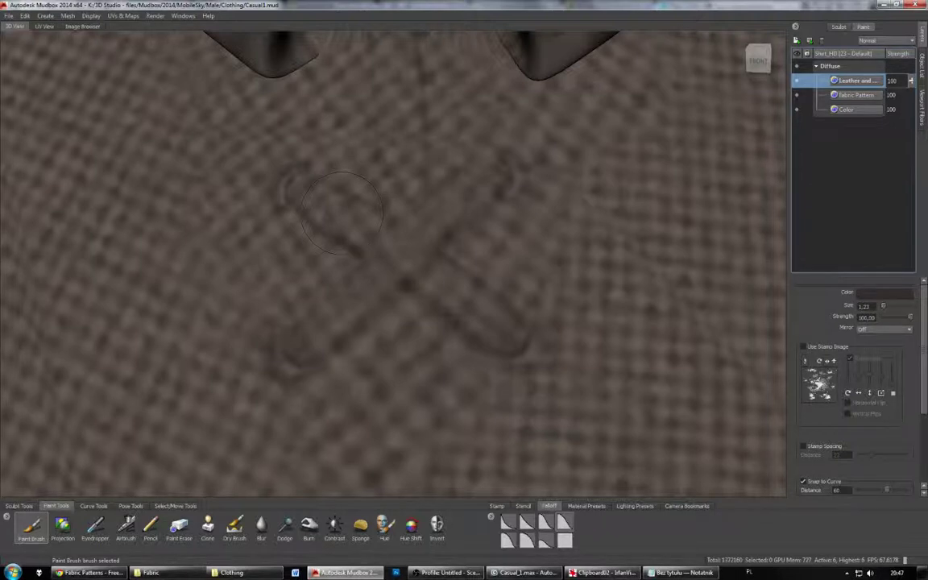
scroll(342, 213, down, 3)
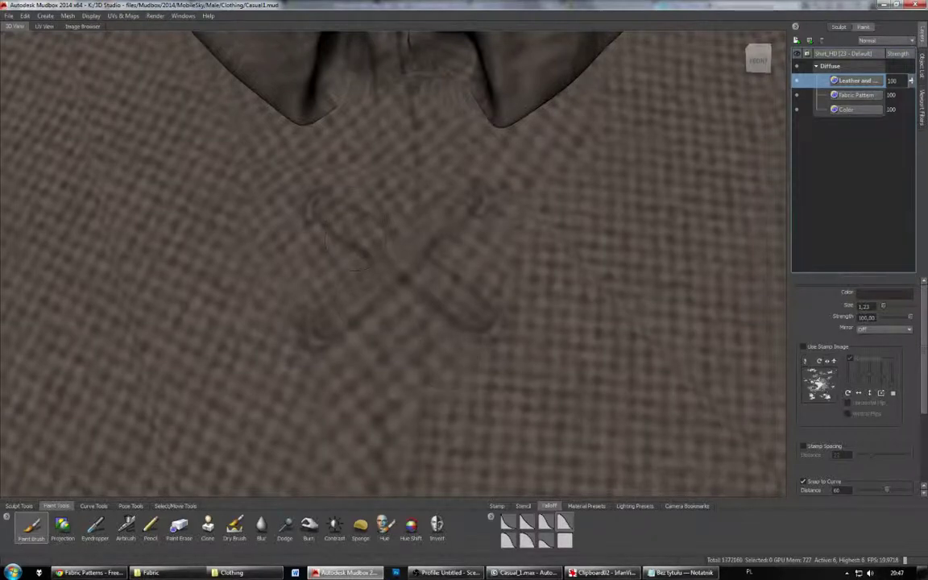
click(350, 216)
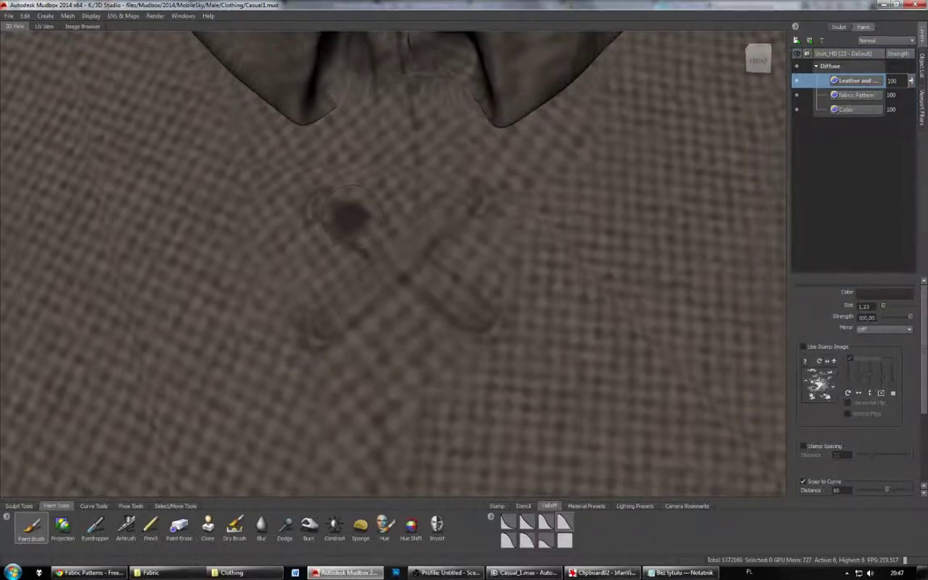
key(ctrl+z)
key(F11)
click(357, 239)
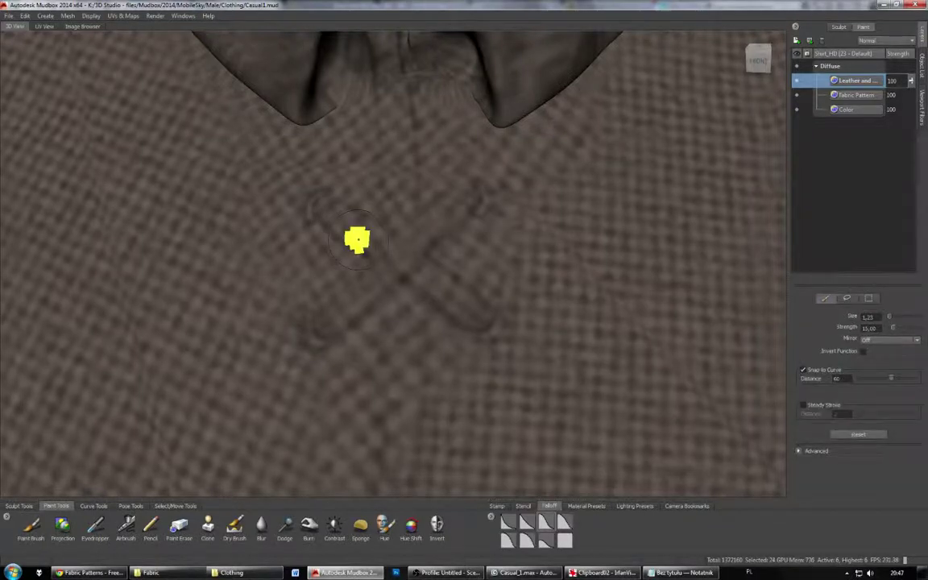
key(ctrl+z)
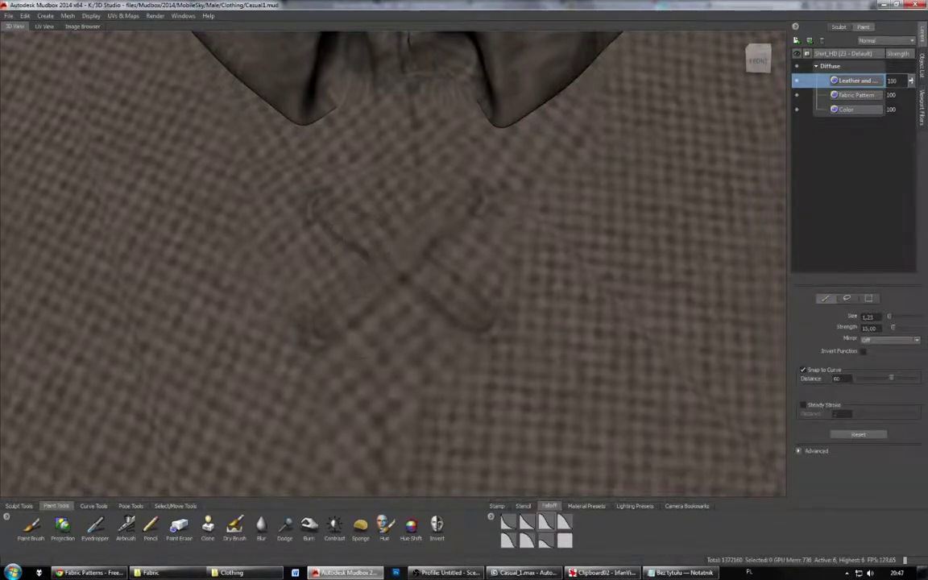
Step: Paint the upper-left arm of the crossed chest stitch dark brown with the Paint Brush
click(31, 526)
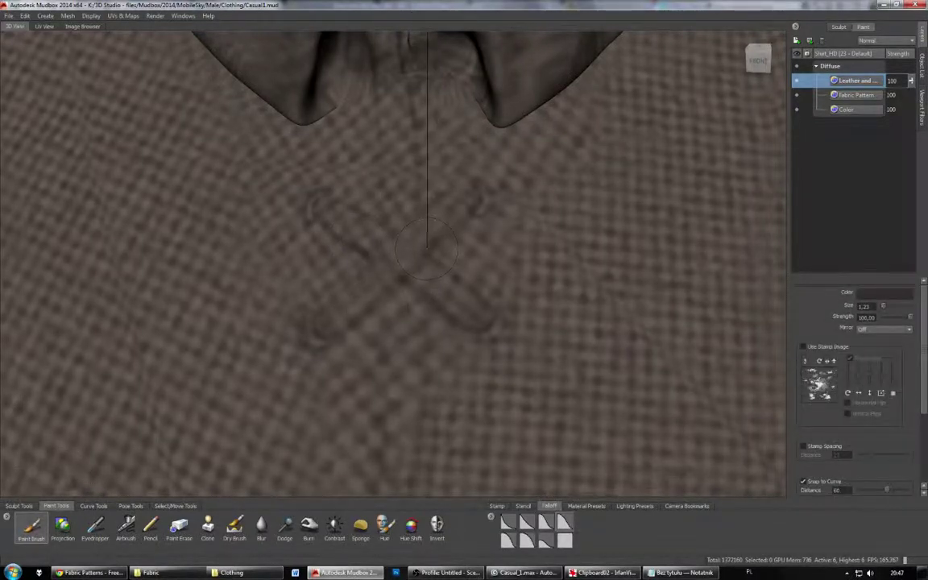
mouse_move(427, 249)
mouse_down()
mouse_move(369, 265)
mouse_move(388, 283)
mouse_move(333, 240)
mouse_move(367, 257)
mouse_up()
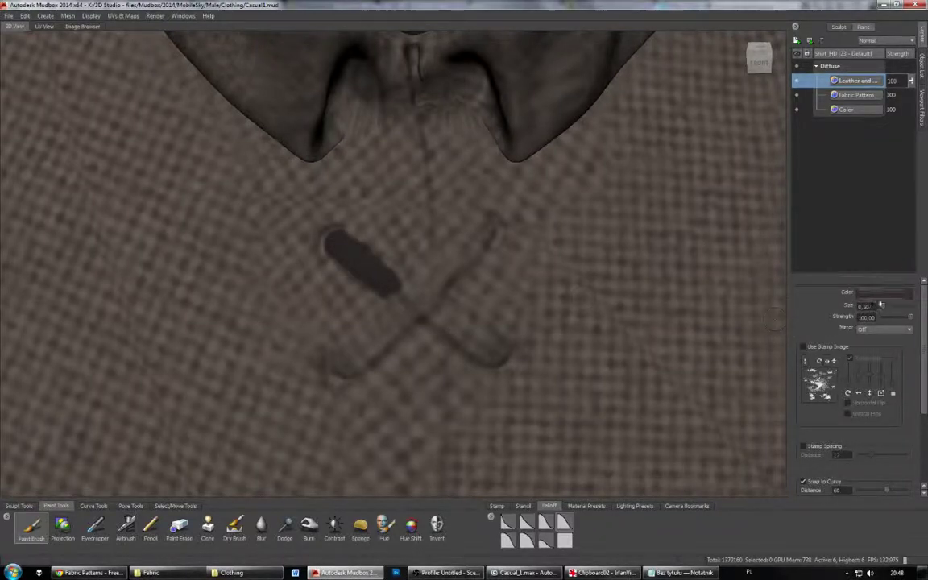
Step: Set the Paint Brush to black and paint the outer end of the upper-left stitch arm at size 0.37
click(883, 294)
drag(103, 217, 85, 213)
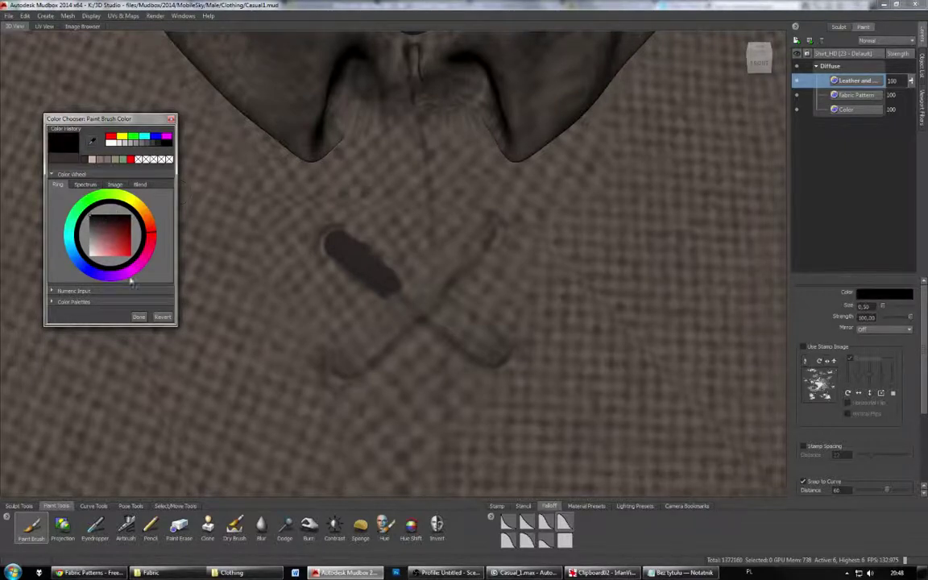
click(139, 316)
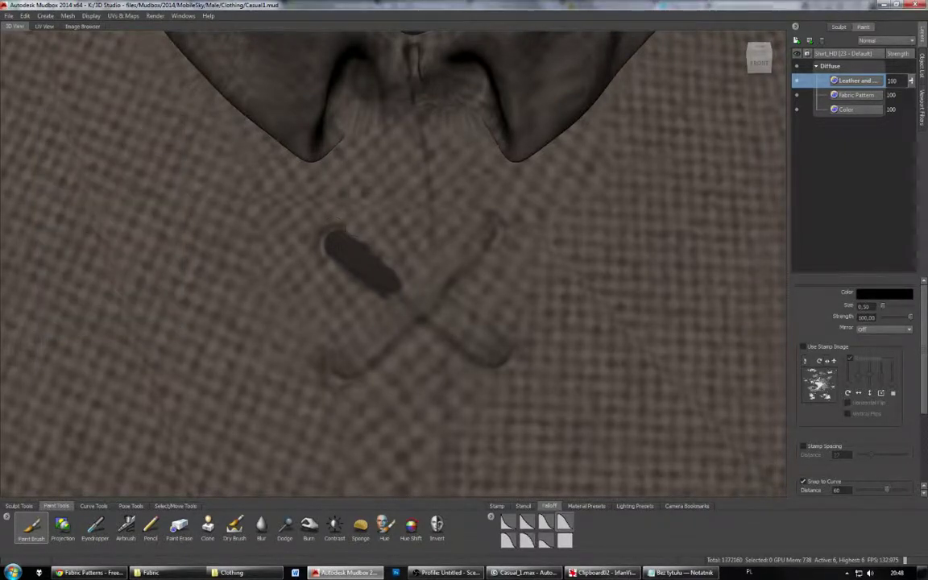
mouse_move(334, 228)
mouse_down()
mouse_move(322, 229)
mouse_move(326, 255)
mouse_up()
key(ctrl+z)
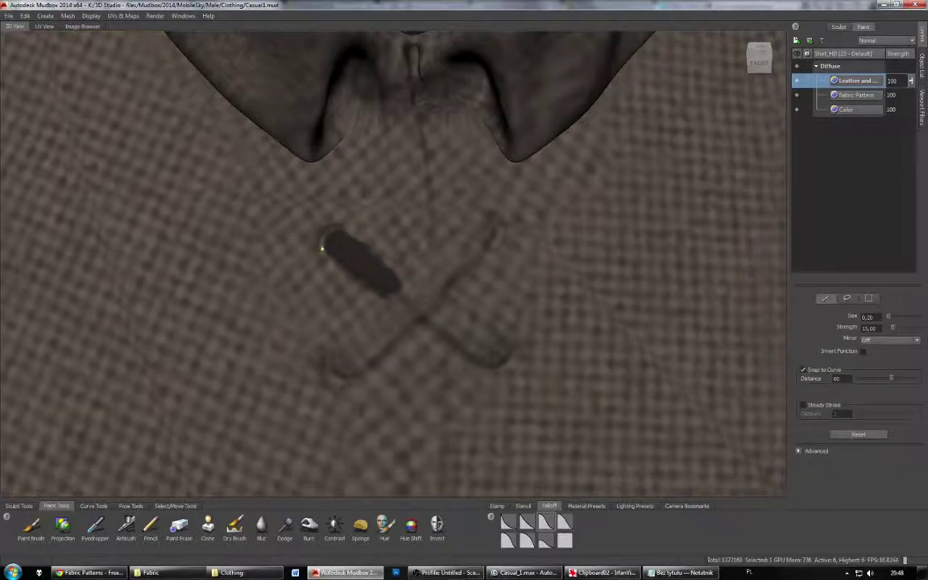
click(30, 527)
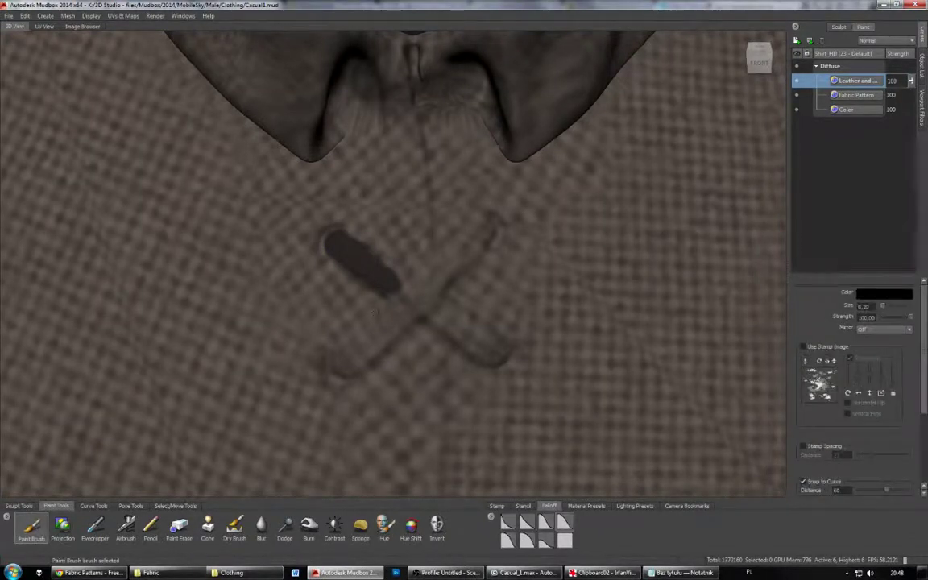
mouse_move(349, 251)
mouse_down()
mouse_move(326, 249)
mouse_move(331, 234)
mouse_move(310, 311)
mouse_up()
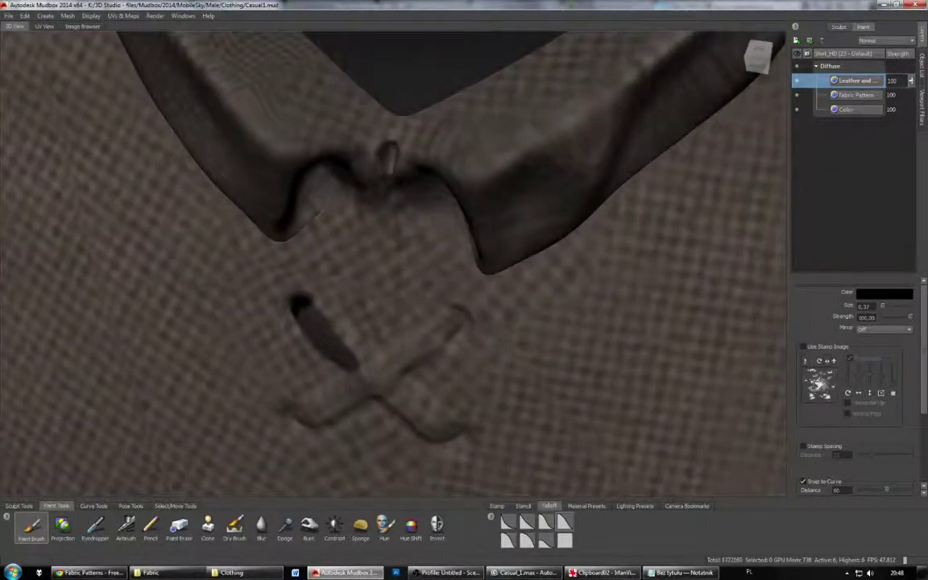
Step: Hide the Fabric Pattern layer and paint the outer ends of the other three stitch arms black
click(797, 95)
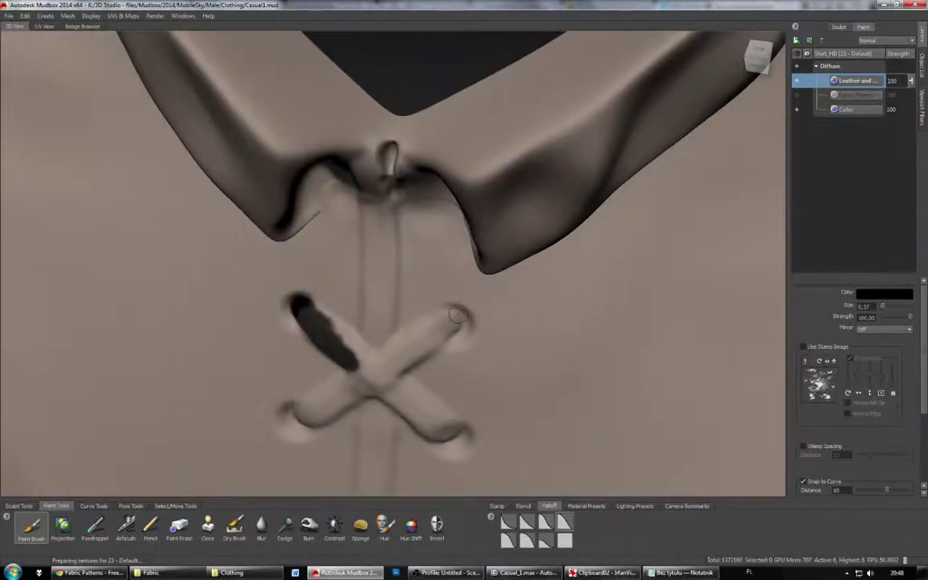
mouse_move(453, 312)
mouse_down()
mouse_move(455, 329)
mouse_move(463, 265)
mouse_up()
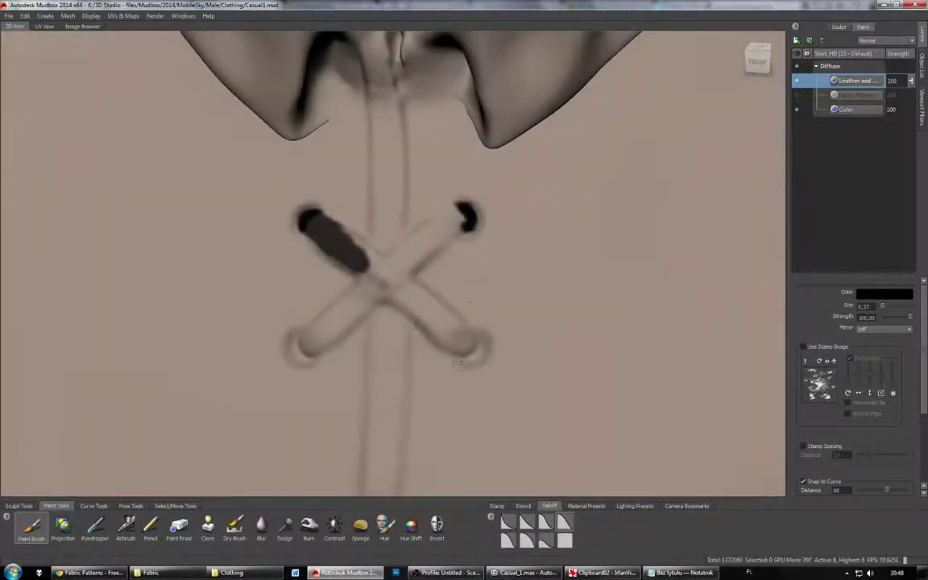
drag(465, 353, 482, 345)
mouse_move(304, 352)
mouse_down()
mouse_move(299, 344)
mouse_move(359, 328)
mouse_move(383, 344)
mouse_move(437, 307)
mouse_move(385, 317)
mouse_move(373, 331)
mouse_up()
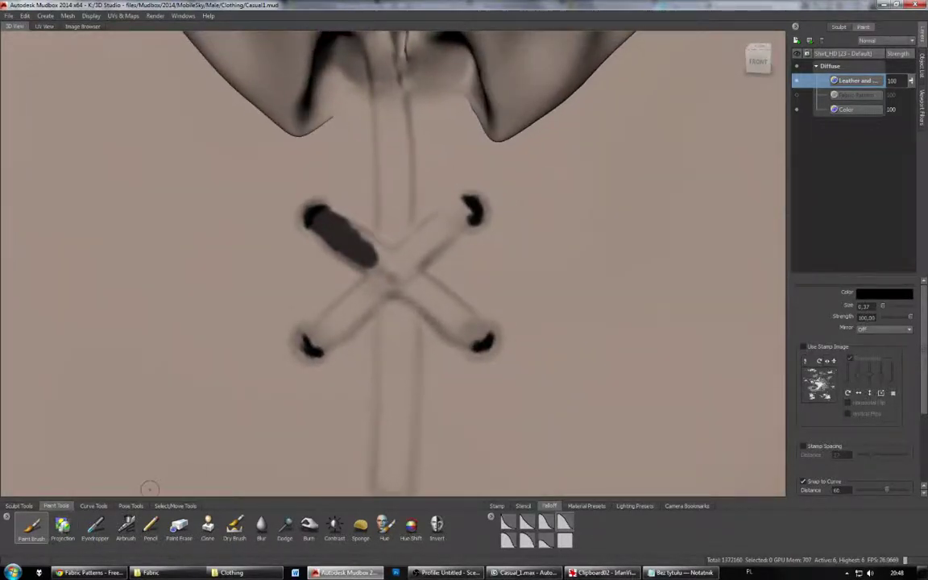
Step: Change the Paint Brush color from black to a dark reddish brown
click(875, 297)
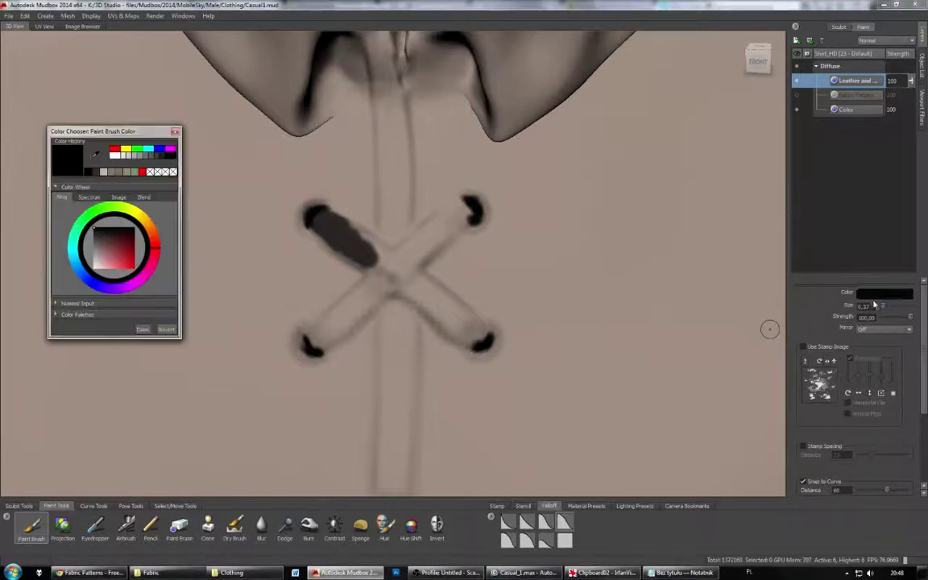
click(106, 239)
drag(106, 239, 154, 237)
click(141, 328)
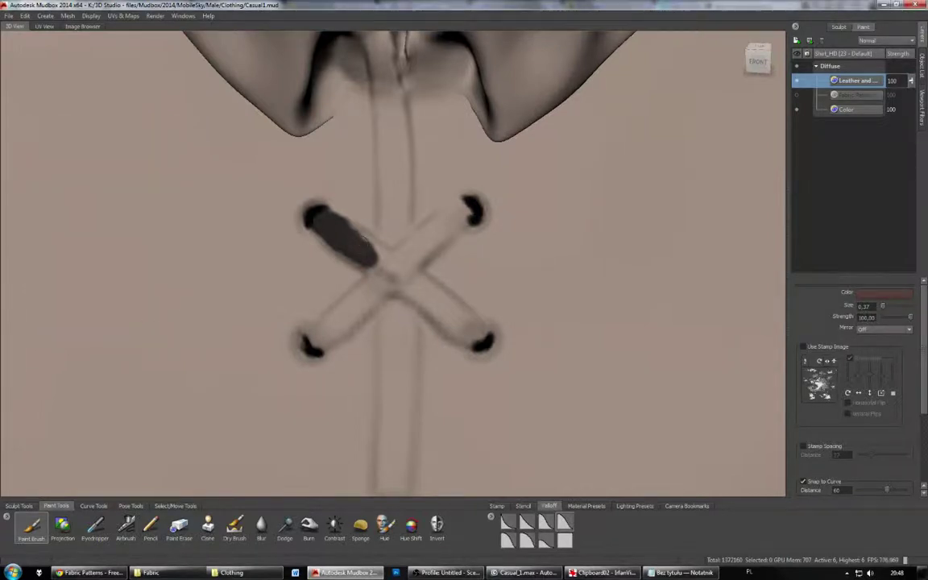
Step: Paint the stitch strap running from upper left to lower right in dark reddish brown, enlarging the Paint Brush to 0.50
drag(325, 229, 366, 256)
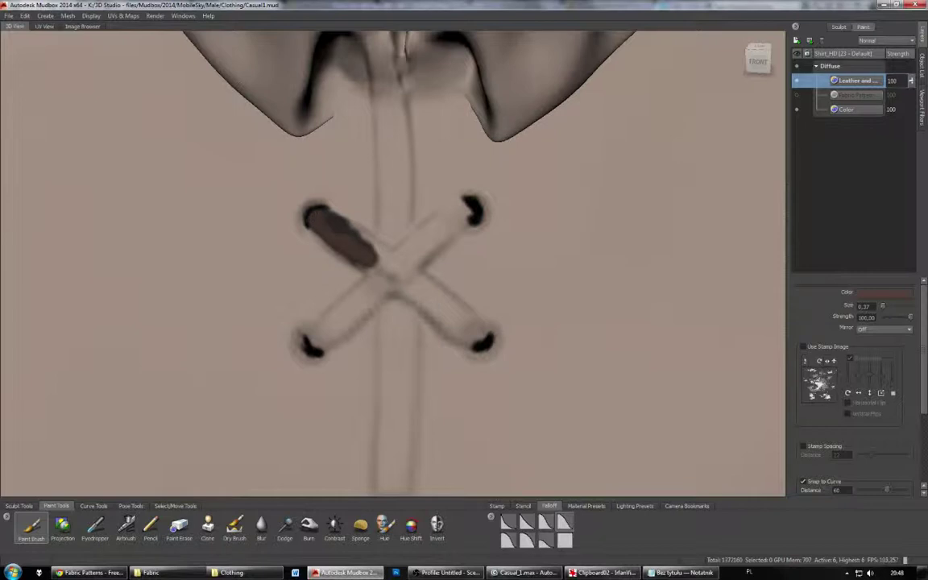
mouse_move(341, 222)
mouse_down()
mouse_move(379, 254)
mouse_move(356, 231)
mouse_move(366, 274)
mouse_move(336, 281)
mouse_move(315, 266)
mouse_move(373, 312)
mouse_move(426, 337)
mouse_up()
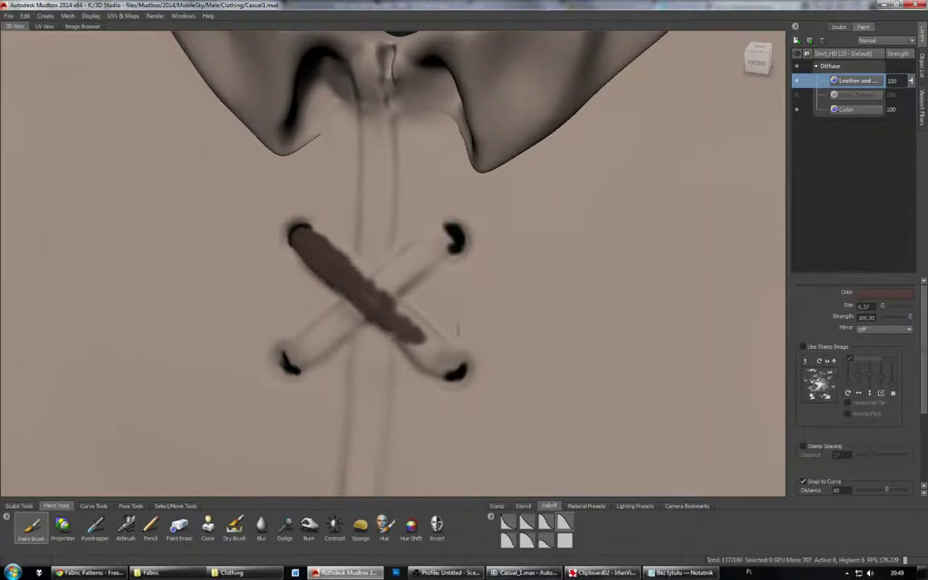
drag(392, 296, 385, 296)
mouse_move(405, 342)
mouse_down()
mouse_move(423, 347)
mouse_move(440, 371)
mouse_move(454, 368)
mouse_move(345, 262)
mouse_move(330, 316)
mouse_up()
mouse_move(298, 264)
mouse_down()
mouse_move(291, 267)
mouse_move(356, 329)
mouse_up()
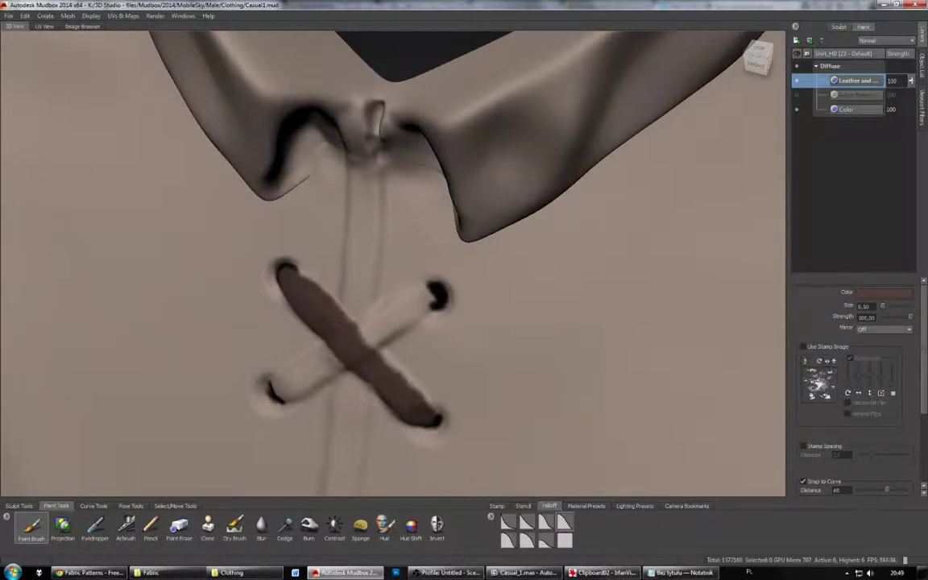
drag(318, 290, 341, 309)
mouse_move(342, 294)
alt+mouse_down()
mouse_move(388, 285)
mouse_move(385, 302)
alt+mouse_up()
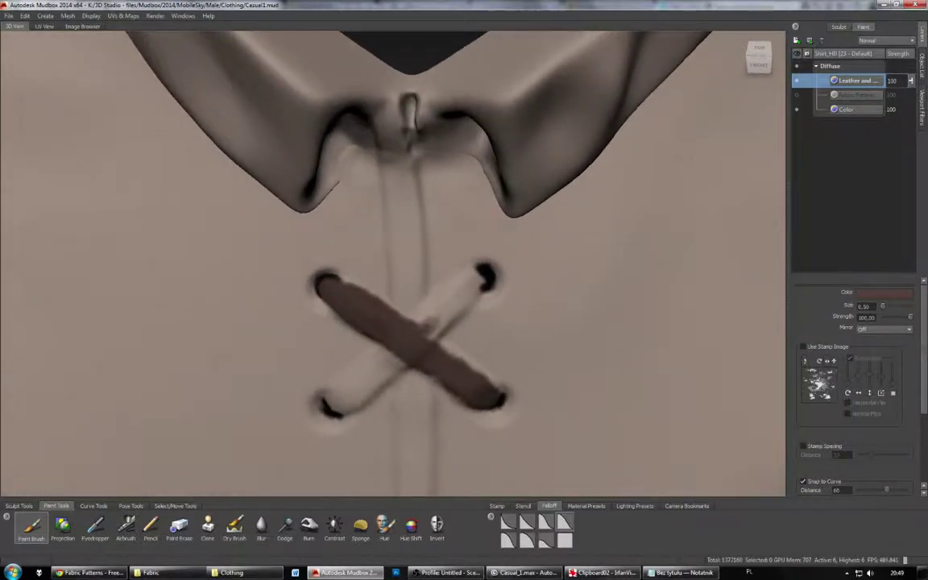
Step: Paint the crossing stitch strap from the upper-right hole to the lower-left hole in the same reddish brown
mouse_move(432, 325)
mouse_down()
mouse_move(456, 301)
mouse_move(419, 319)
mouse_move(482, 281)
mouse_up()
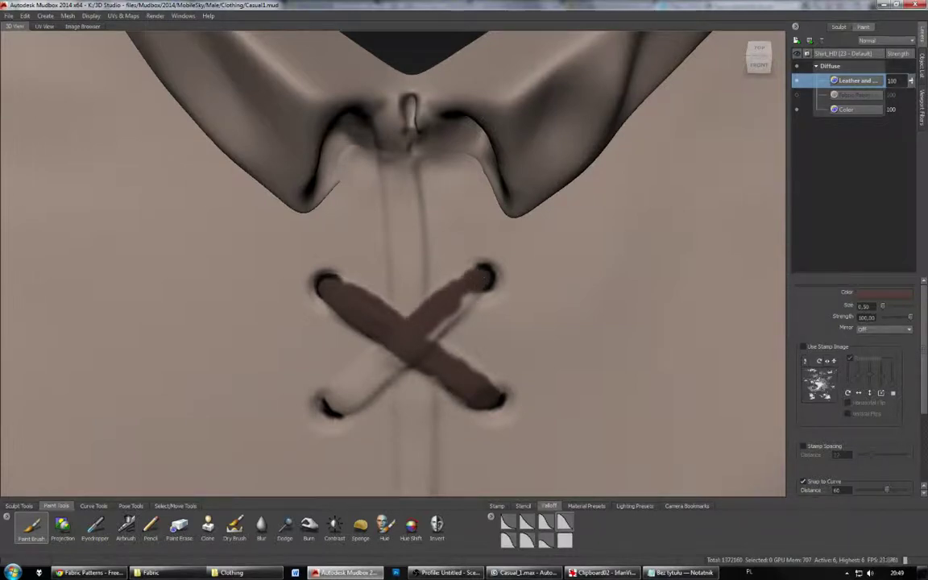
mouse_move(431, 342)
alt+mouse_down()
mouse_move(374, 301)
mouse_move(534, 219)
alt+mouse_up()
mouse_move(395, 323)
mouse_down()
mouse_move(405, 333)
mouse_move(435, 313)
mouse_move(419, 317)
mouse_move(465, 258)
mouse_move(407, 317)
mouse_move(395, 274)
mouse_up()
mouse_move(359, 239)
mouse_down()
mouse_move(413, 191)
mouse_move(392, 198)
mouse_move(379, 256)
mouse_up()
mouse_move(339, 222)
mouse_down()
mouse_move(346, 229)
mouse_move(327, 242)
mouse_move(314, 287)
mouse_move(303, 284)
mouse_up()
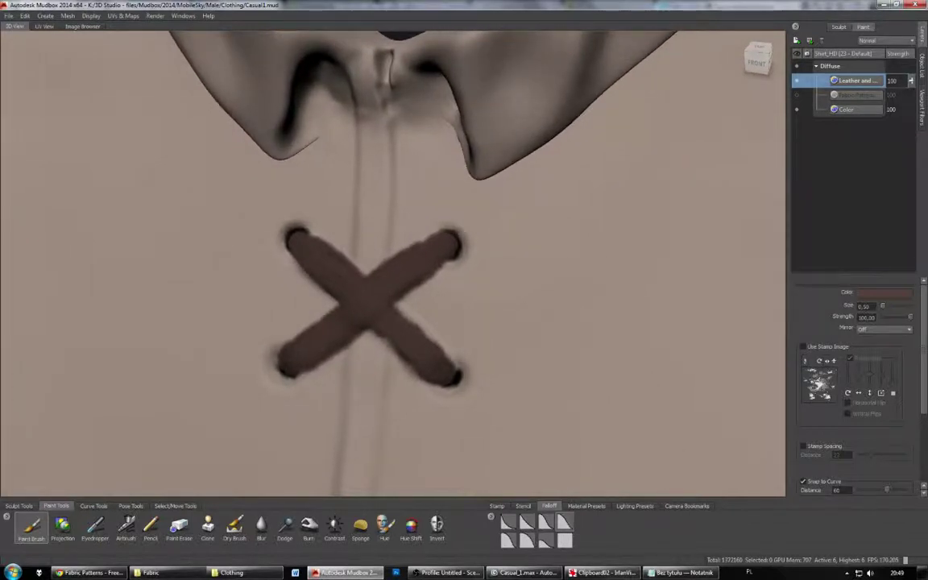
drag(363, 281, 416, 325)
Step: Lighten the Paint Brush color to a pale greyish brown and reduce the brush size to 0.34
click(890, 293)
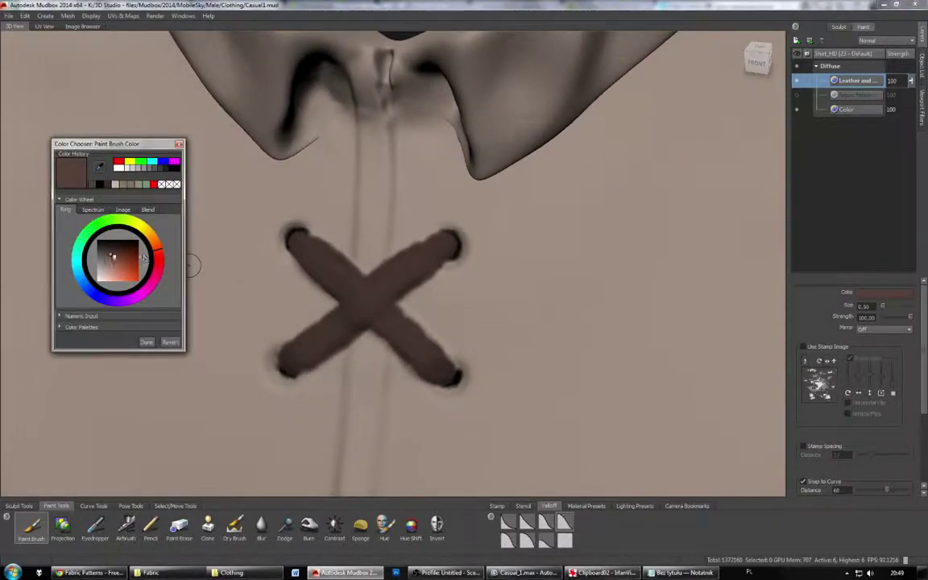
click(107, 262)
click(146, 343)
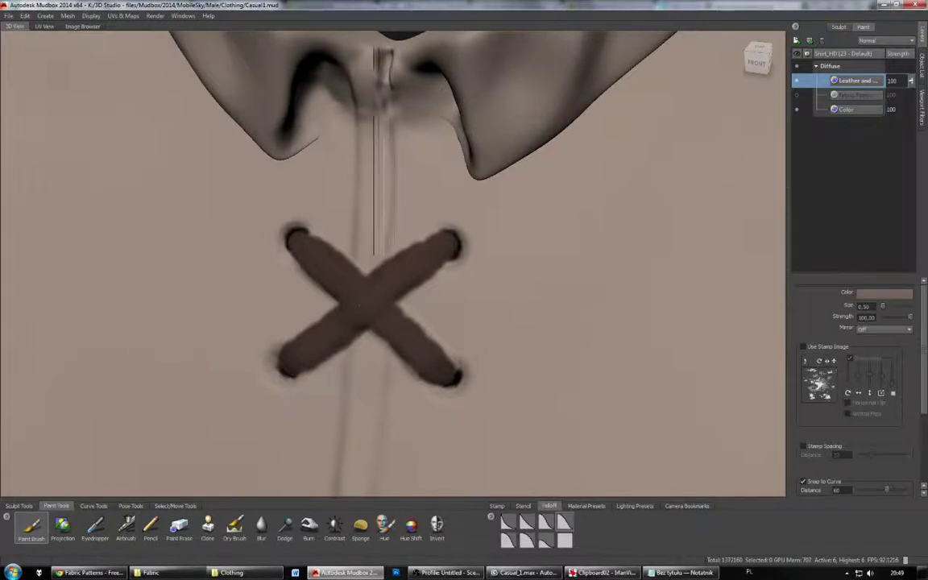
drag(374, 262, 314, 262)
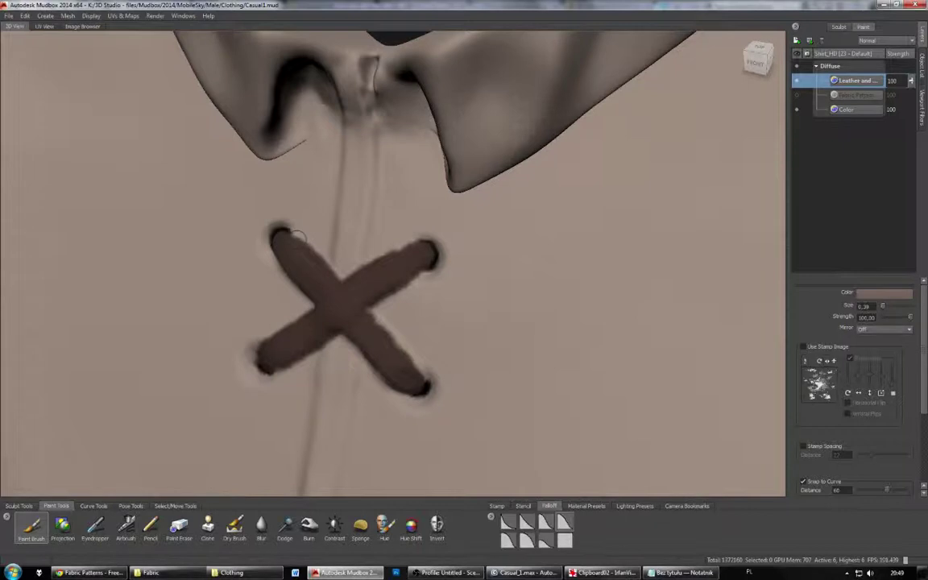
click(884, 296)
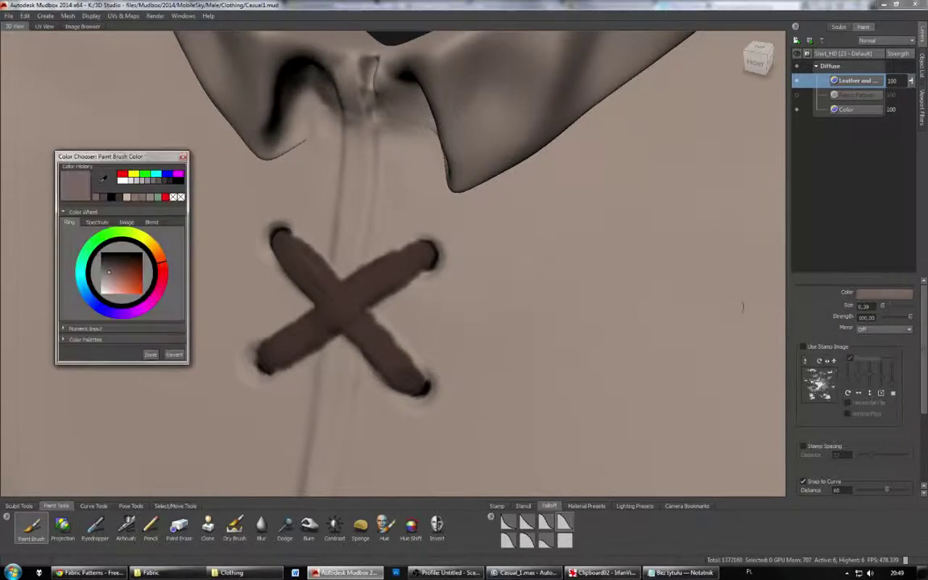
click(109, 278)
click(150, 355)
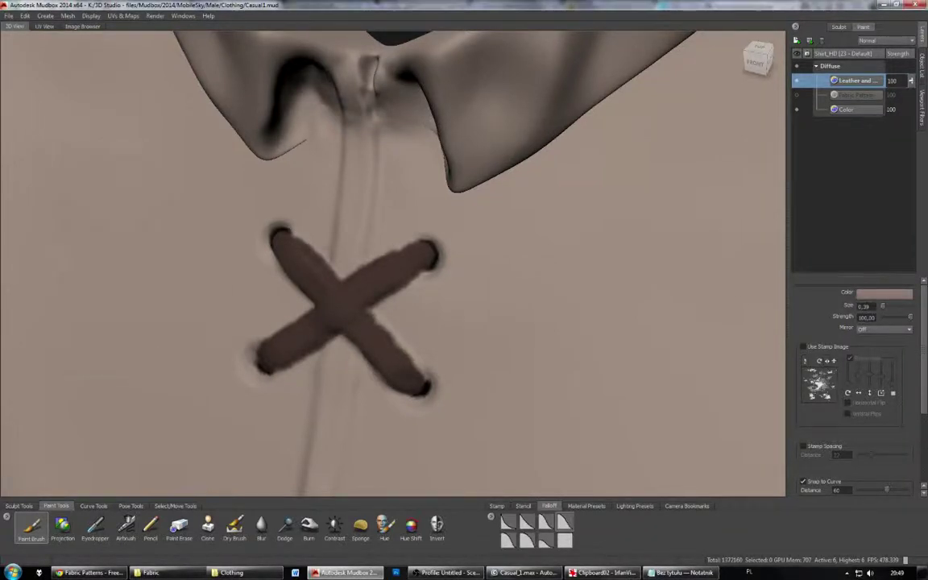
drag(318, 245, 309, 245)
Step: Enable the stamp image, its randomization and stamp spacing for the Paint Brush
click(835, 349)
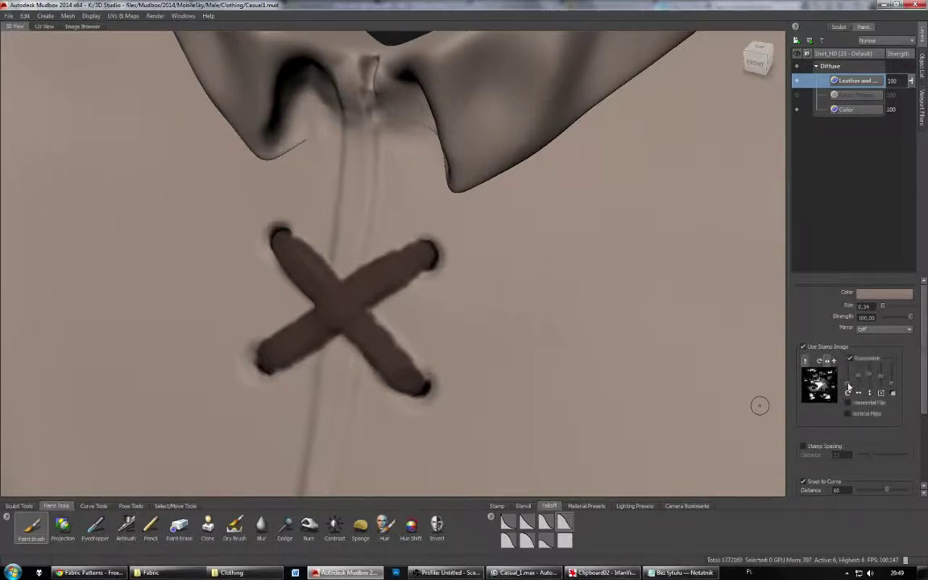
click(838, 446)
click(805, 362)
click(827, 363)
Step: Paint mottled light highlights along all four arms of the crossed stitch with the stamp brush
drag(305, 251, 328, 282)
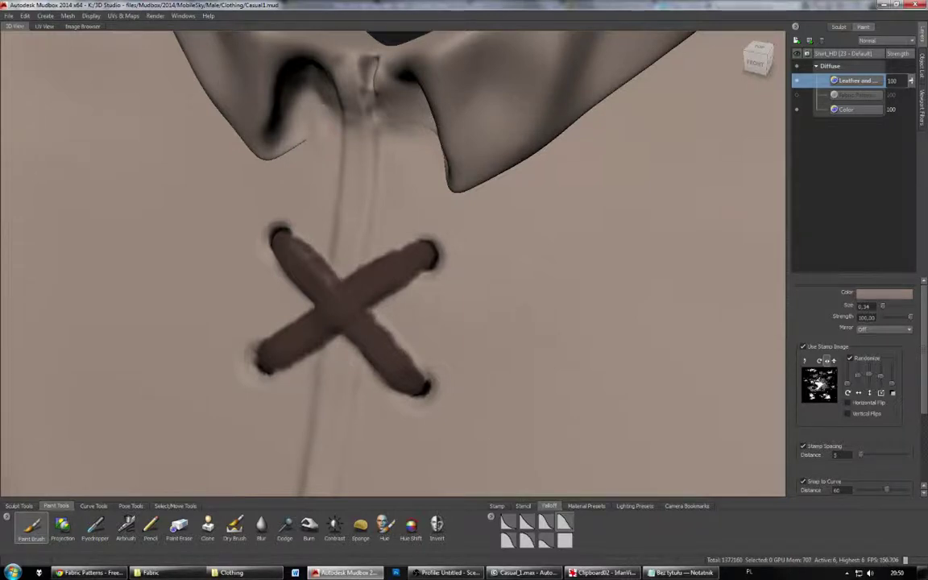
alt+drag(343, 306, 326, 262)
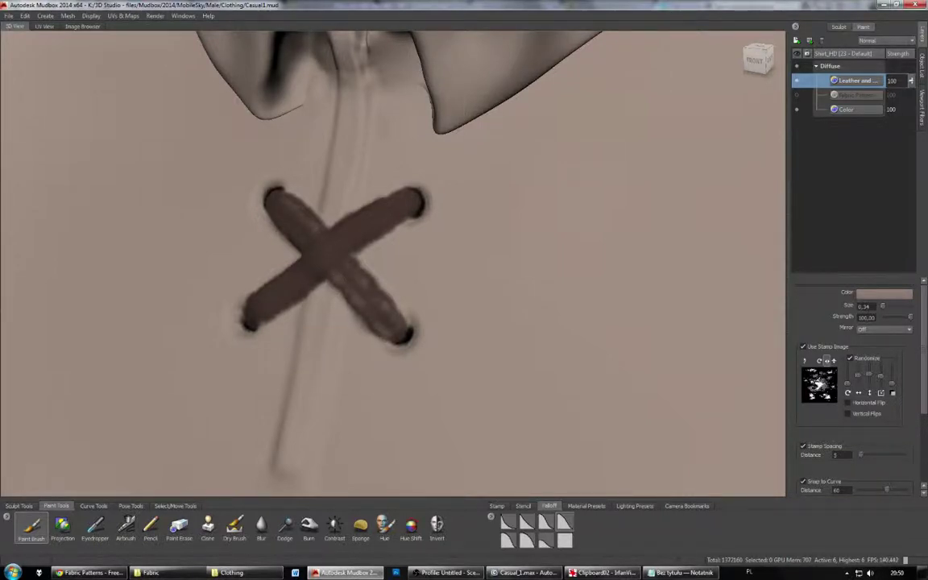
alt+drag(338, 266, 359, 216)
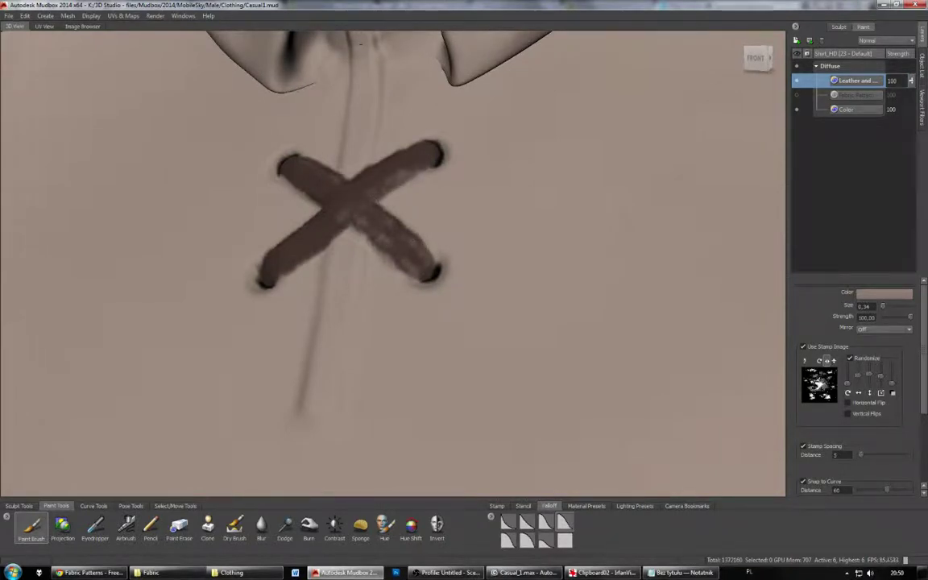
alt+drag(351, 201, 416, 173)
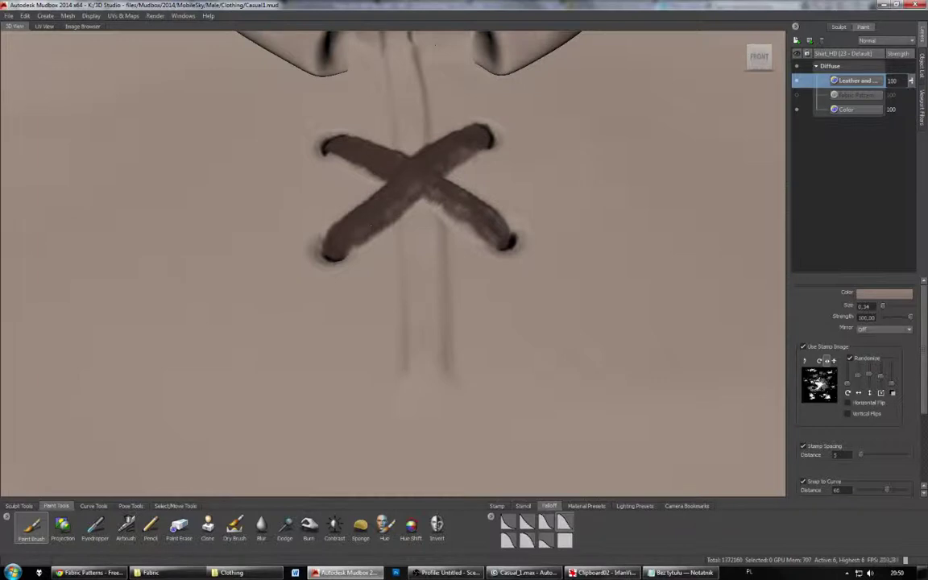
alt+drag(405, 211, 499, 318)
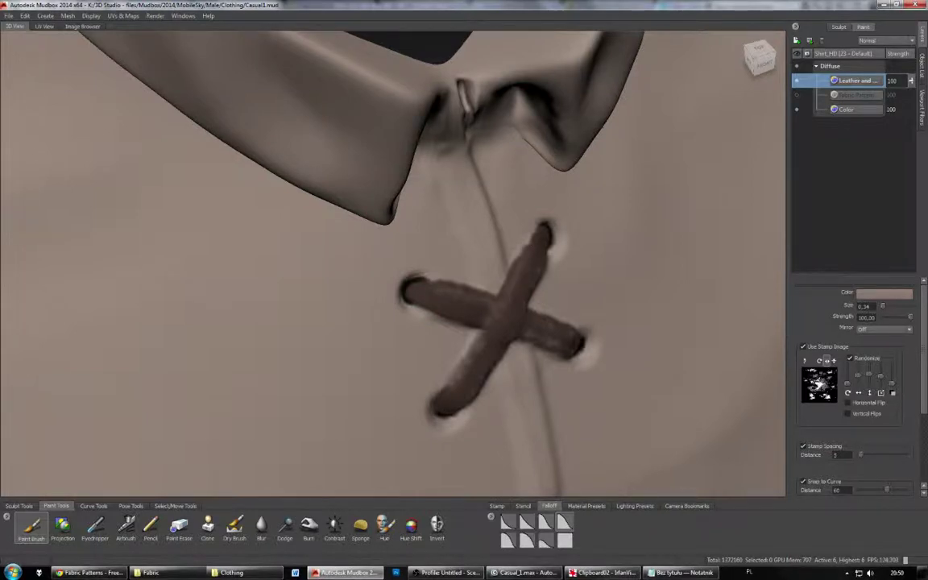
alt+drag(505, 284, 473, 246)
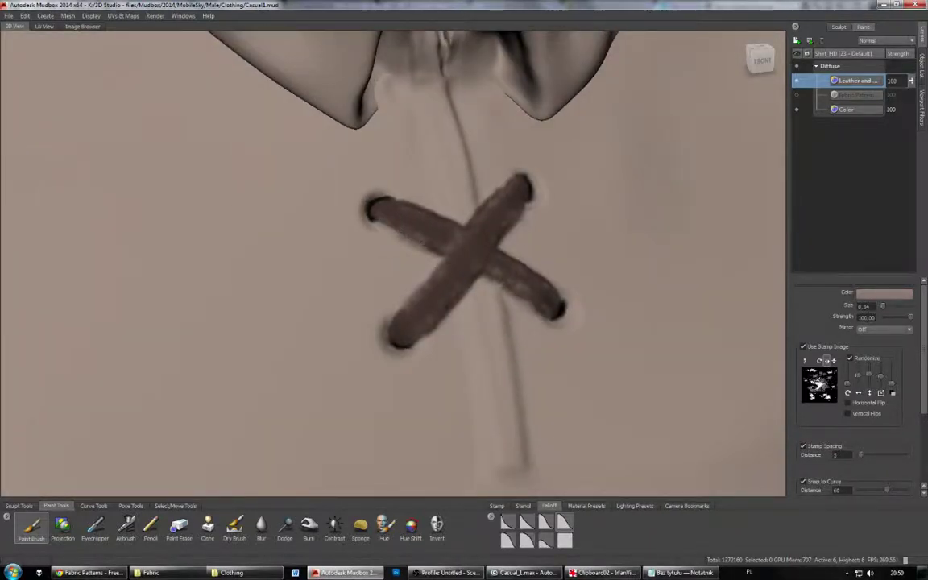
alt+drag(488, 287, 426, 302)
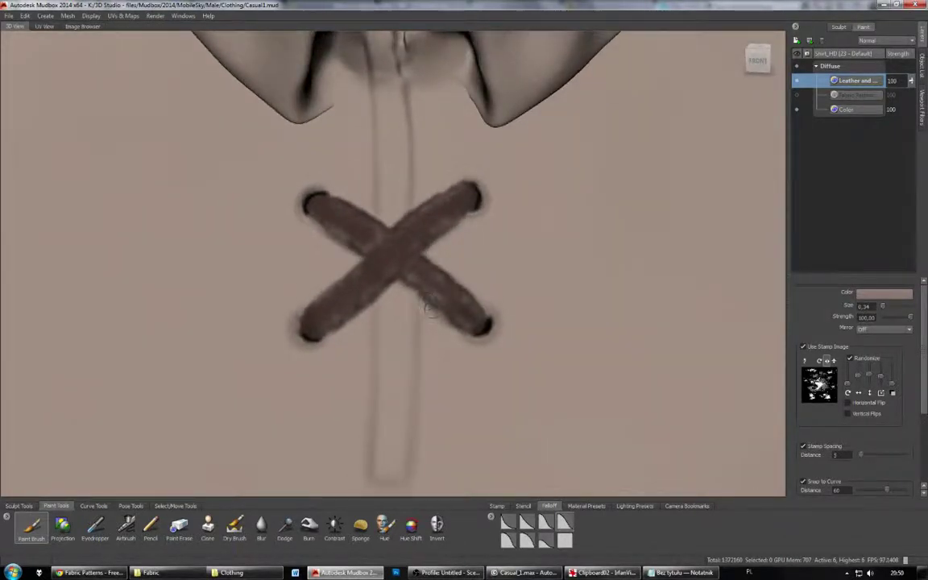
Step: Change the Paint Brush color to near-black and turn off its stamp image
scroll(431, 310, up, 5)
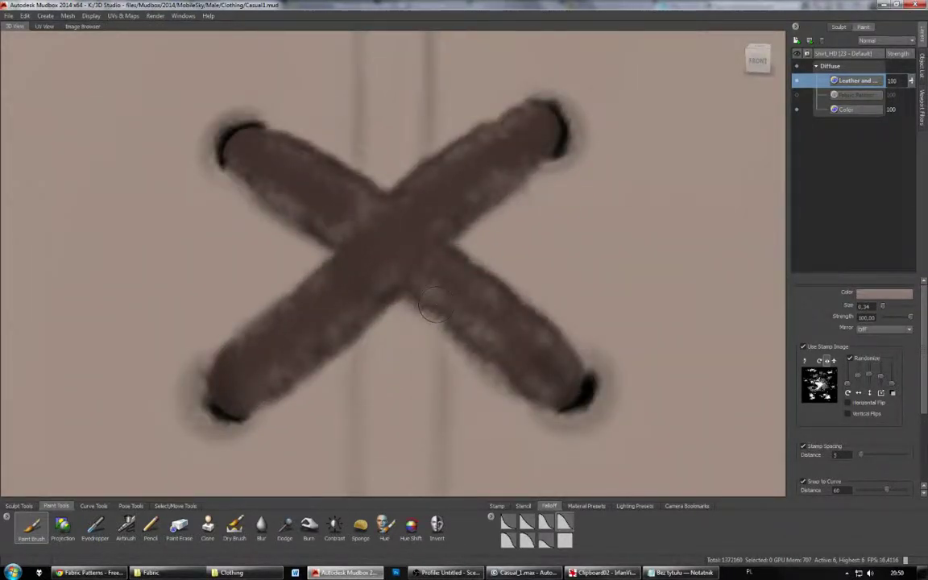
click(878, 293)
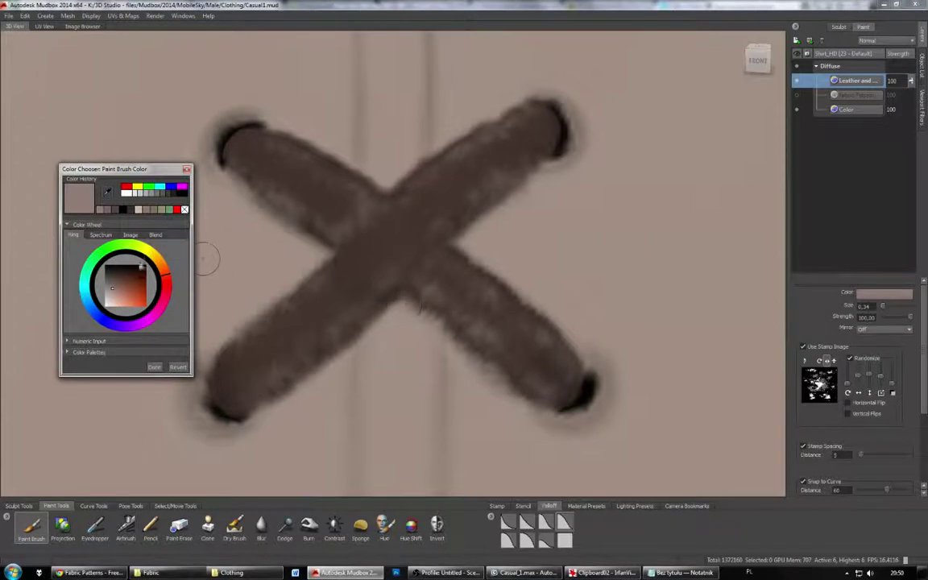
mouse_move(123, 278)
mouse_down()
mouse_move(122, 266)
mouse_move(114, 270)
mouse_up()
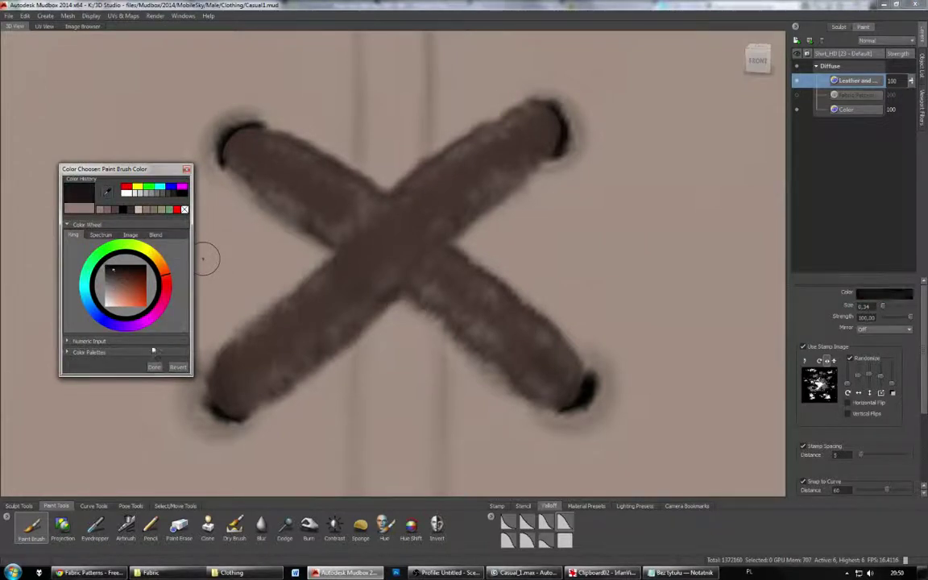
click(154, 367)
click(804, 347)
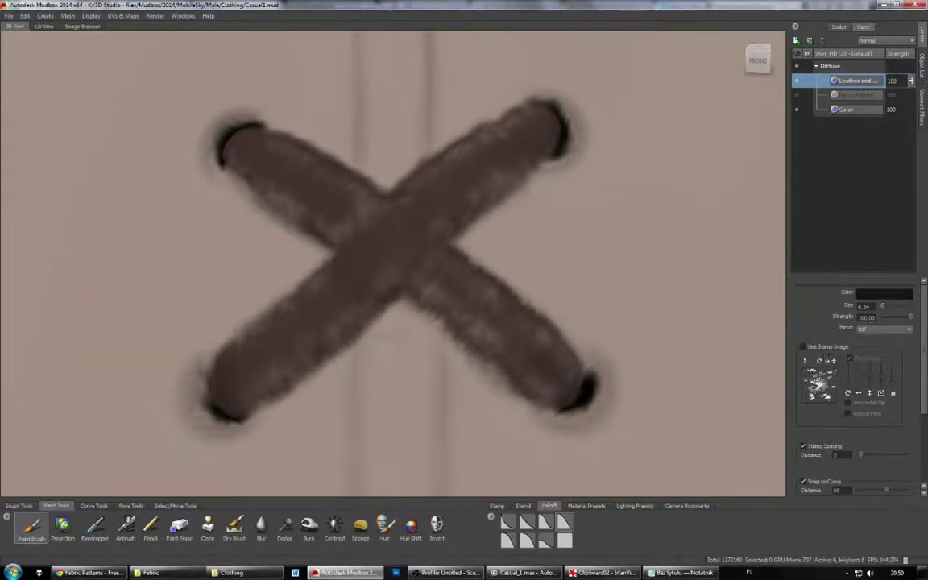
Step: Reduce the brush size to 0.16 and paint a dark shadow line along the underside of the lower-left stitch arm
mouse_move(299, 378)
alt+mouse_down()
mouse_move(343, 287)
mouse_move(322, 274)
mouse_move(305, 297)
alt+mouse_up()
key(b)
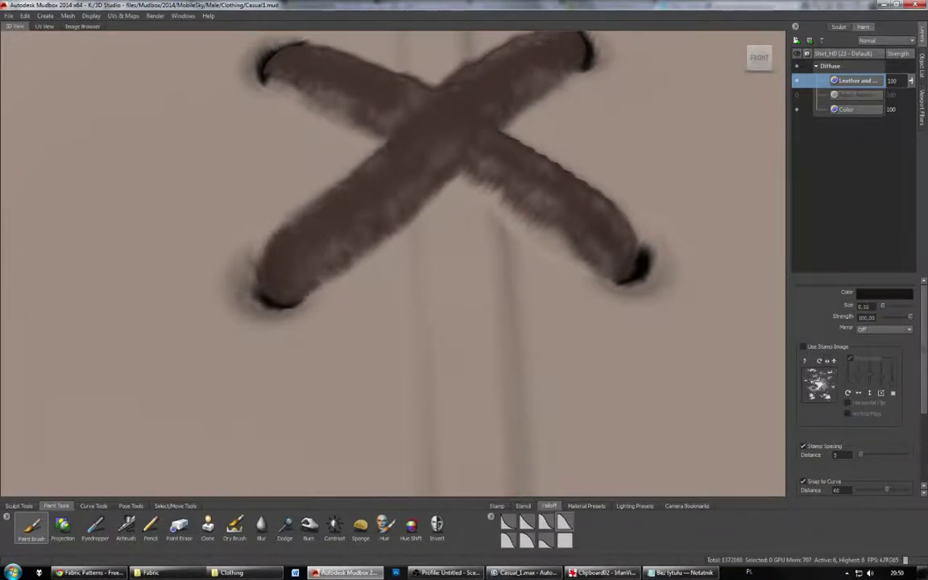
drag(348, 262, 389, 227)
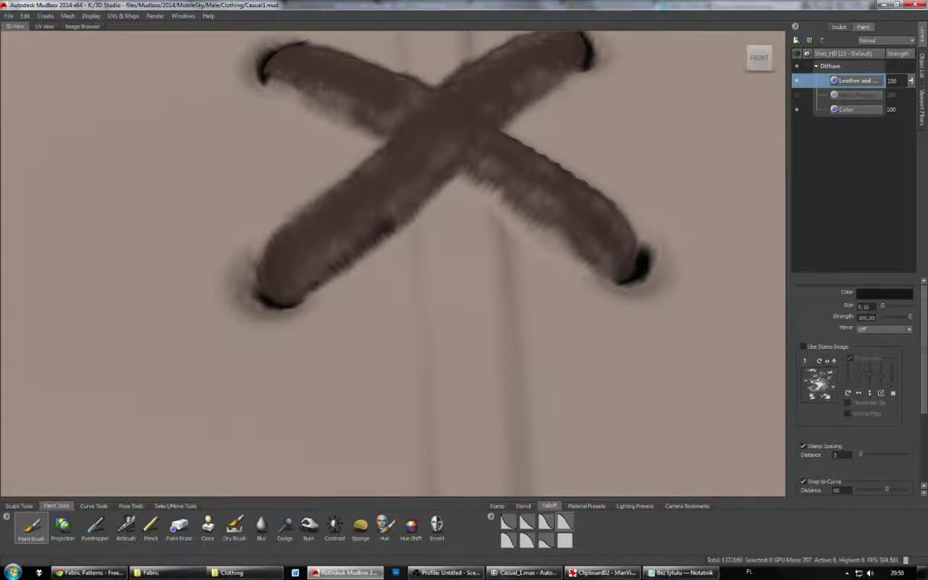
alt+drag(383, 182, 386, 256)
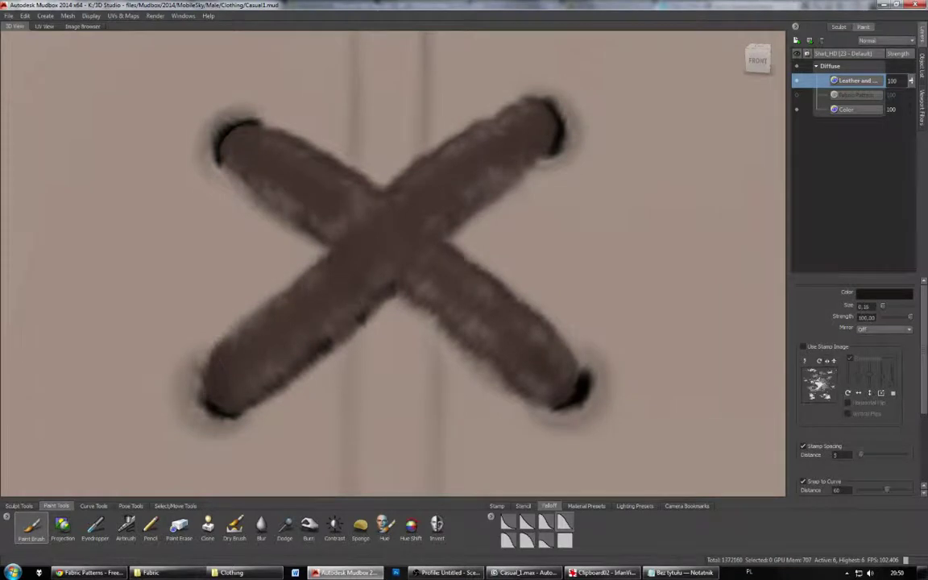
scroll(394, 264, down, 3)
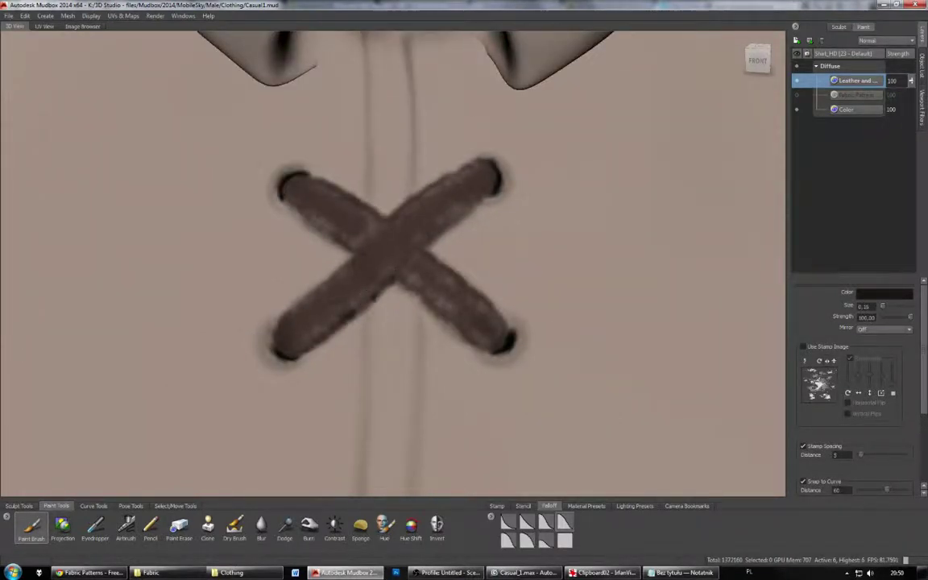
Step: Flatten the shirt model to UV space
click(123, 16)
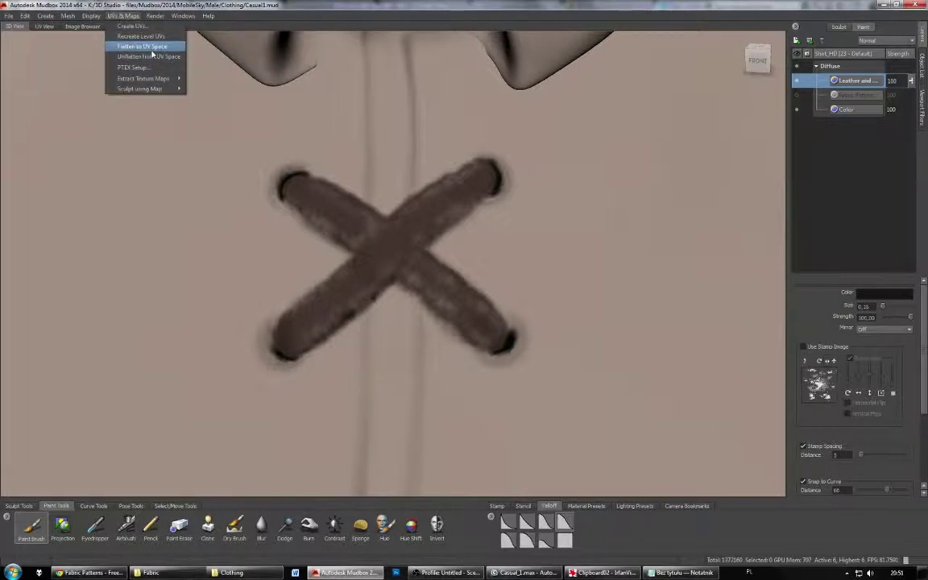
click(156, 58)
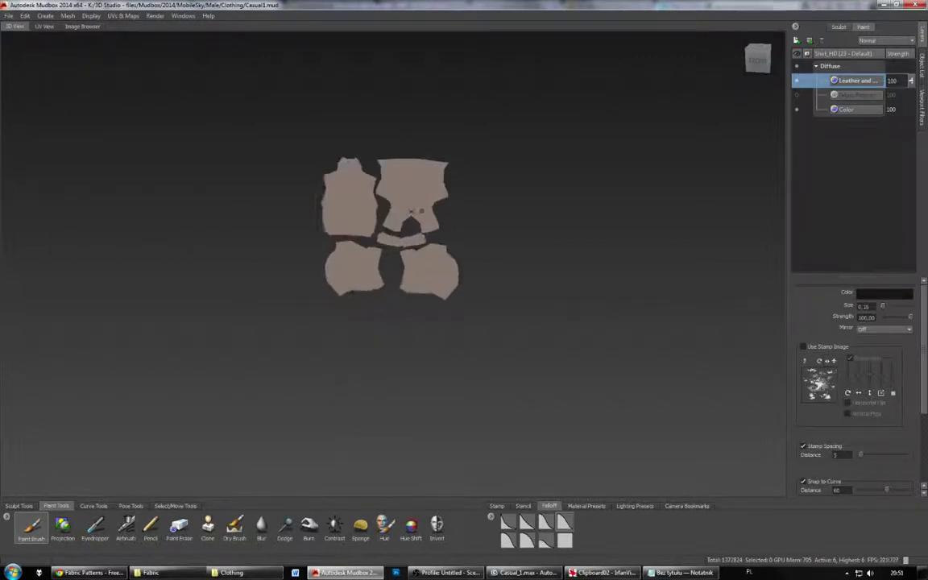
scroll(410, 233, up, 5)
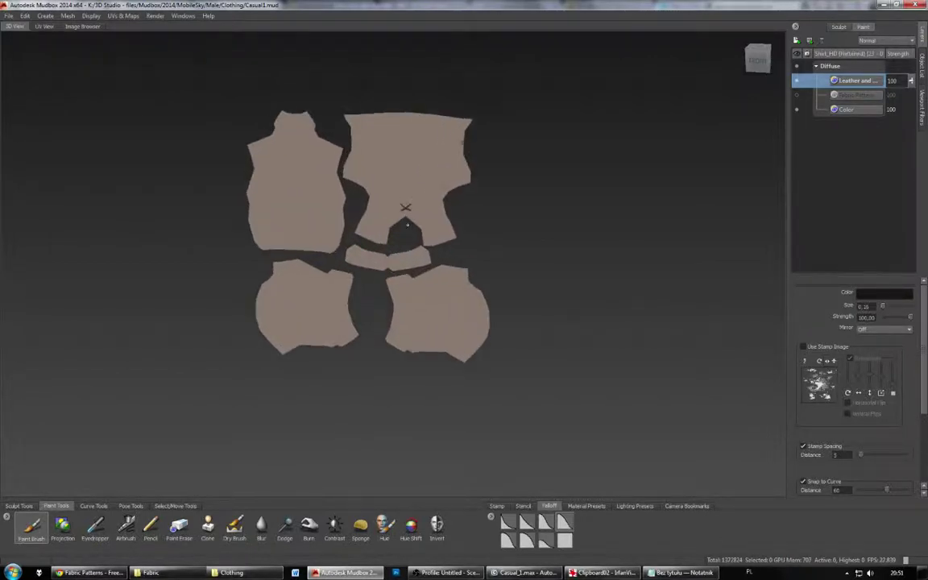
alt+drag(409, 233, 443, 231)
alt+right_drag(443, 231, 393, 237)
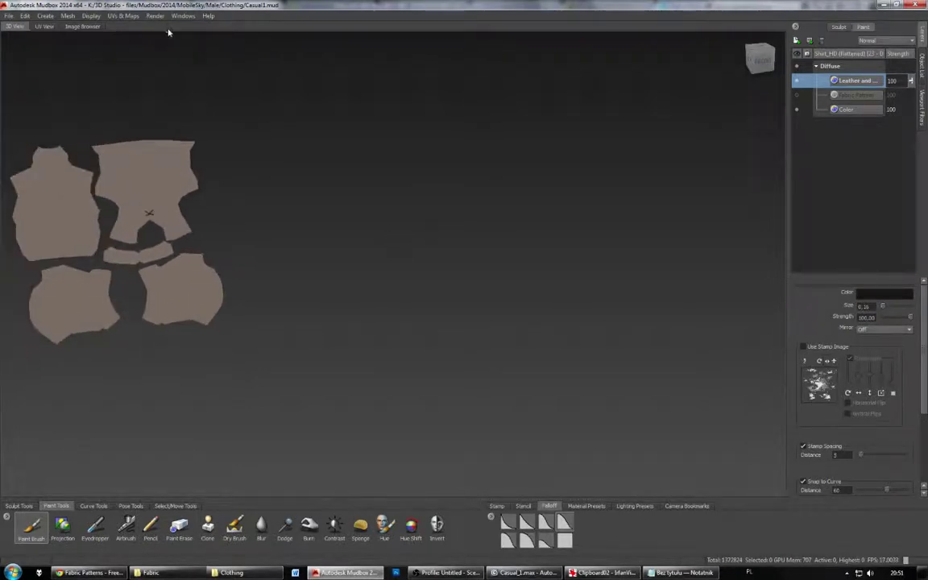
Step: Shrink the brush and paint thin dark lines along the edges of the upper-right stitch arm in the flattened view
alt+drag(149, 212, 439, 282)
alt+middle_drag(439, 282, 350, 248)
alt+right_drag(351, 249, 462, 282)
alt+middle_drag(462, 281, 369, 289)
mouse_move(369, 290)
alt+right_down()
mouse_move(451, 319)
mouse_move(476, 338)
alt+right_up()
alt+middle_drag(476, 338, 345, 308)
alt+right_drag(344, 308, 465, 363)
scroll(427, 329, up, 1)
scroll(427, 329, down, 2)
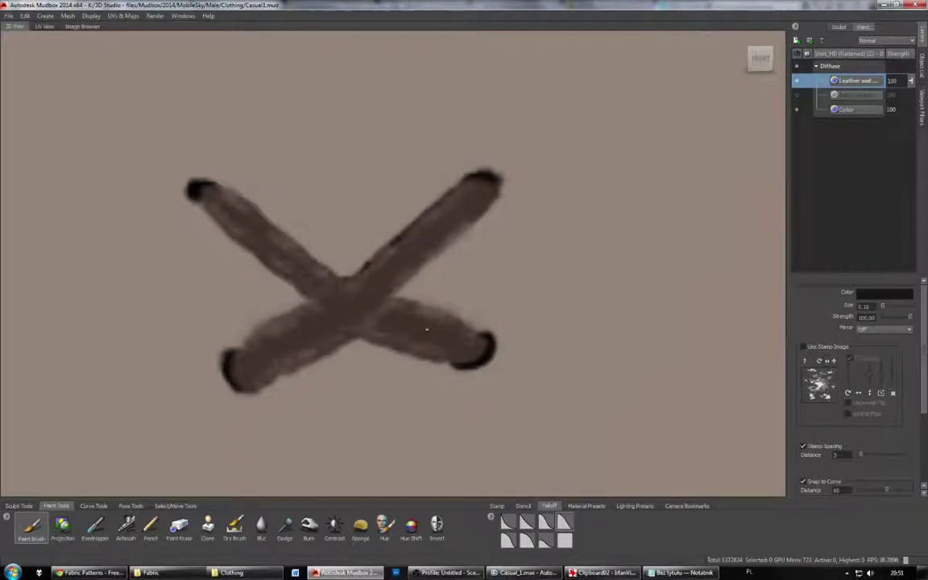
mouse_move(427, 329)
alt+middle_down()
mouse_move(415, 307)
mouse_move(456, 348)
alt+middle_up()
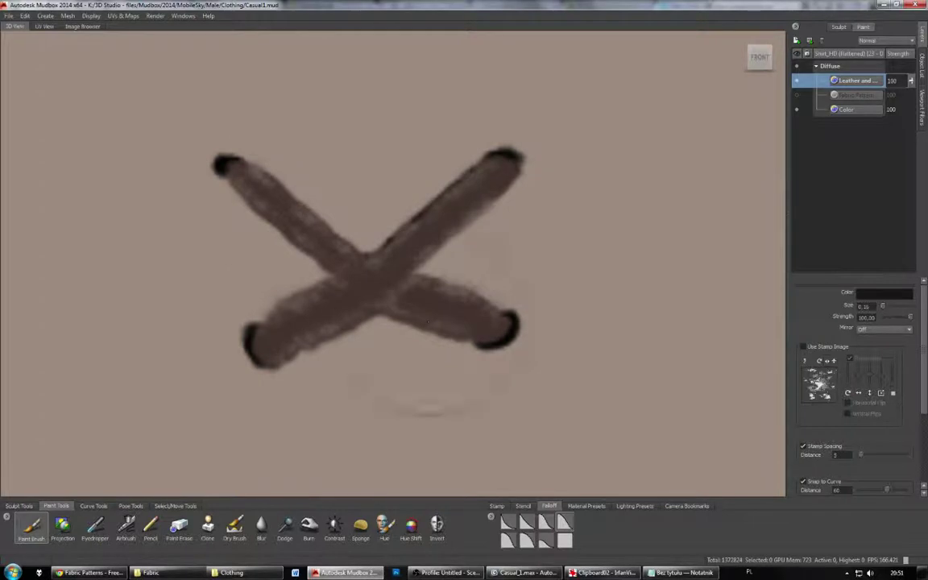
drag(396, 252, 320, 252)
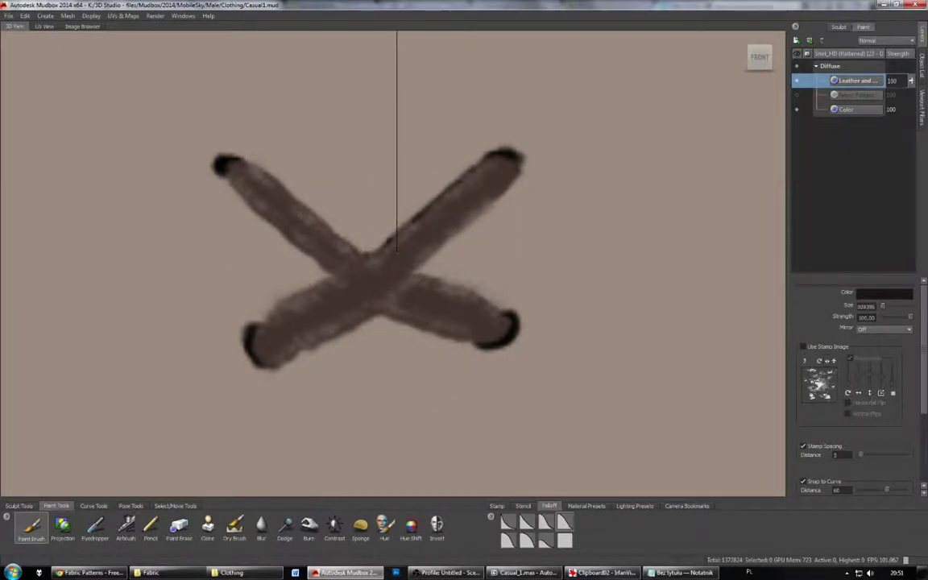
drag(396, 252, 393, 252)
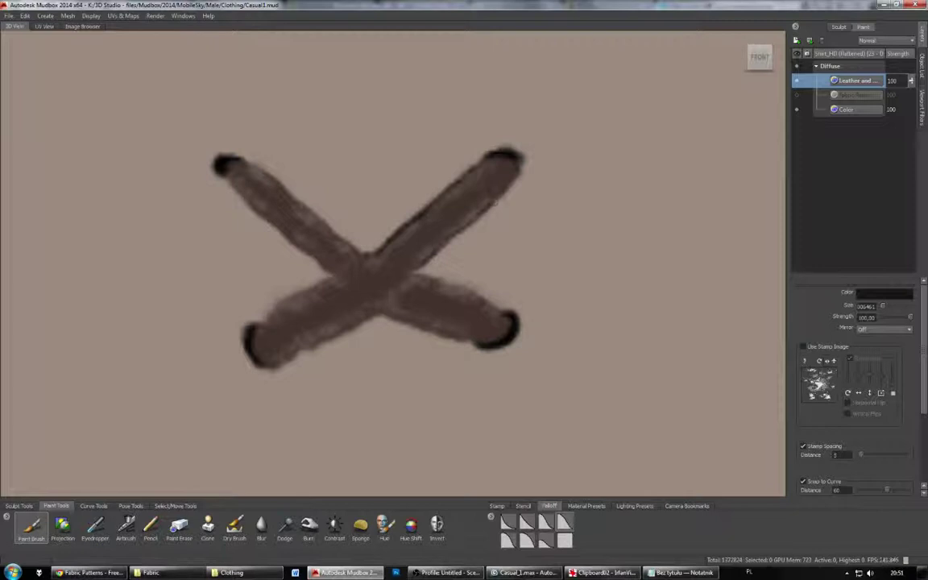
Step: Paint thin dark outlines along the edges of the lower-left, upper-left and lower-right stitch arms
alt+drag(476, 240, 445, 232)
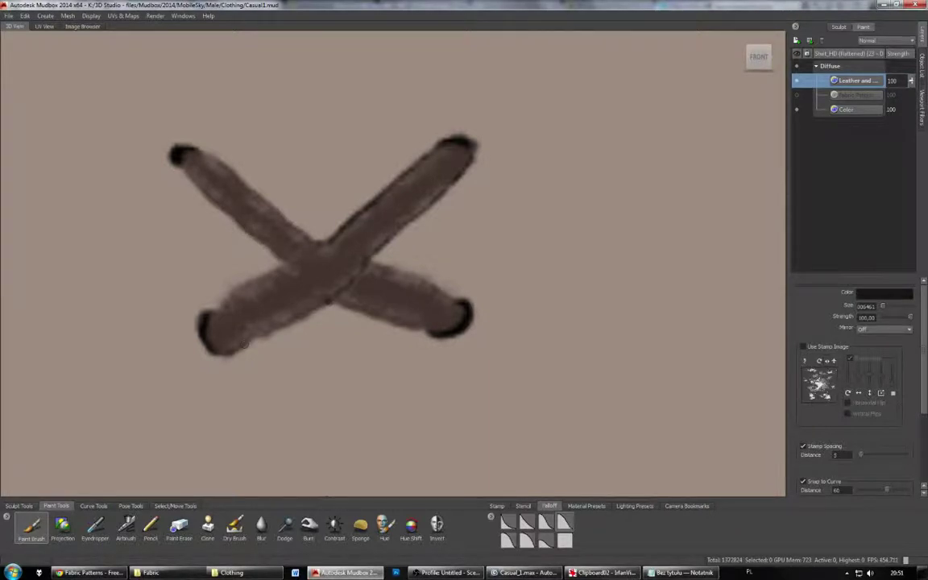
drag(241, 300, 270, 289)
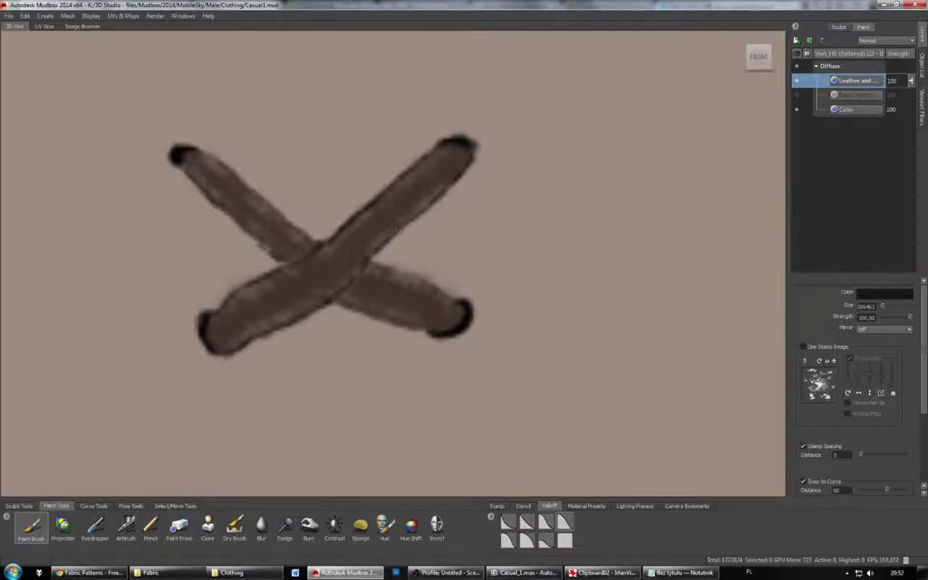
drag(208, 197, 261, 246)
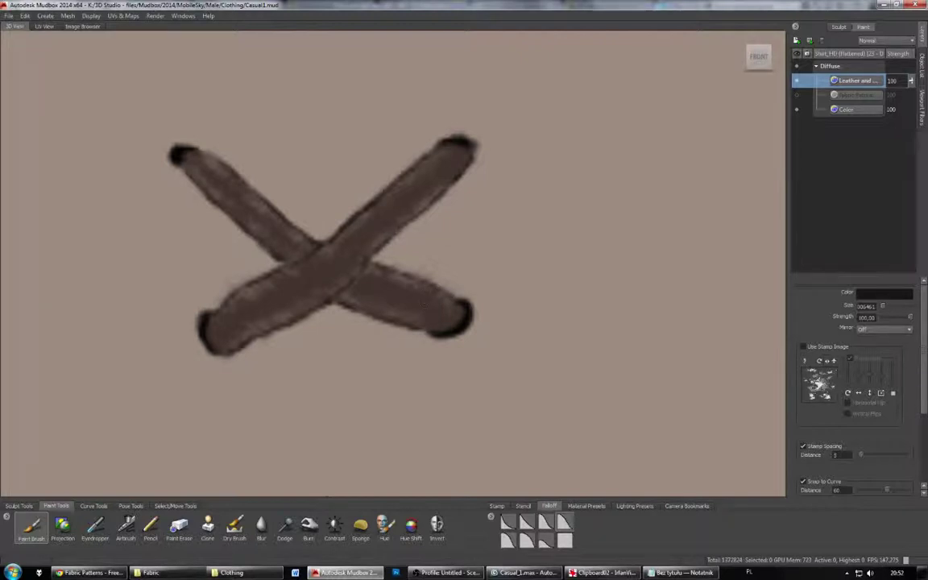
drag(427, 279, 443, 282)
Step: Lower the Paint Brush strength to 10.50 and check its advanced pen pressure settings
mouse_move(911, 318)
mouse_down()
mouse_move(889, 318)
mouse_move(911, 319)
mouse_up()
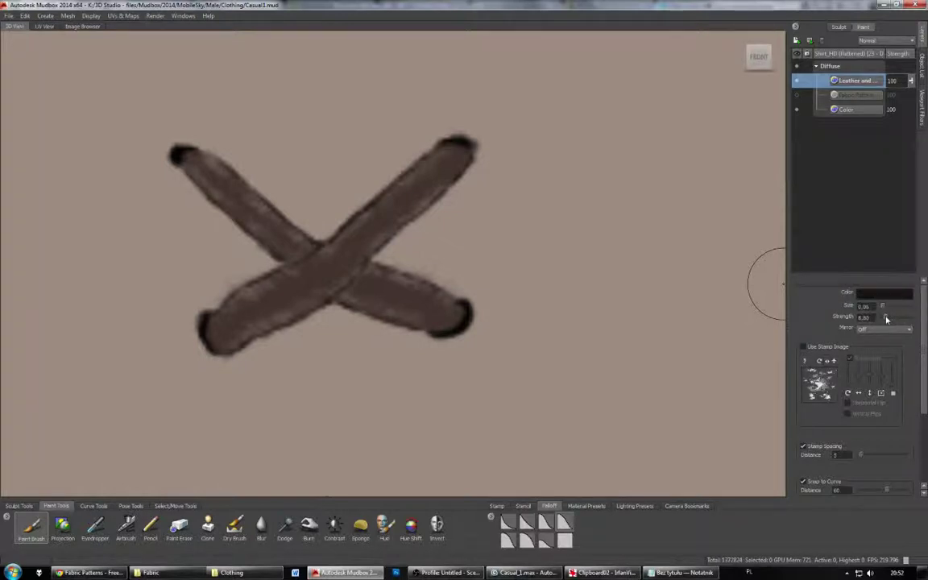
scroll(871, 456, down, 3)
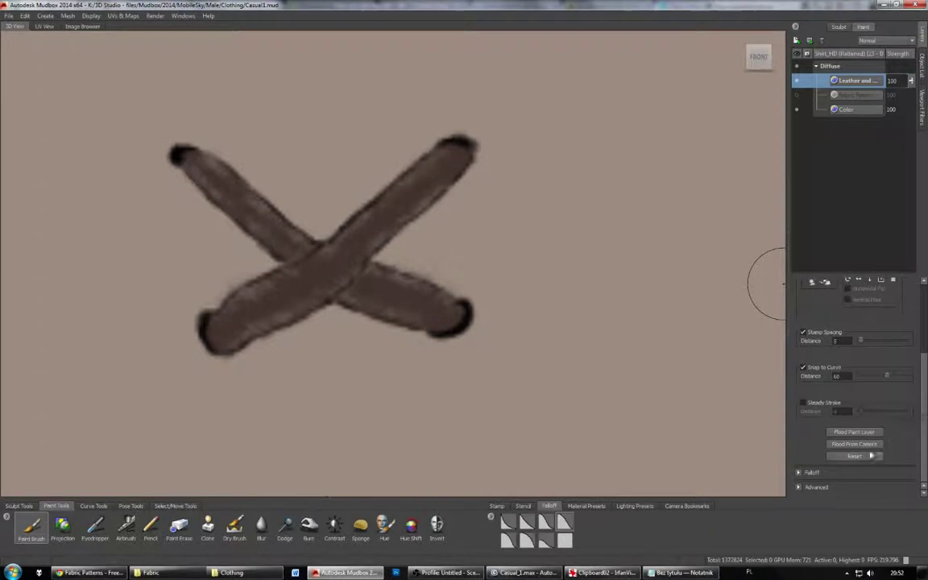
click(798, 487)
scroll(917, 445, down, 2)
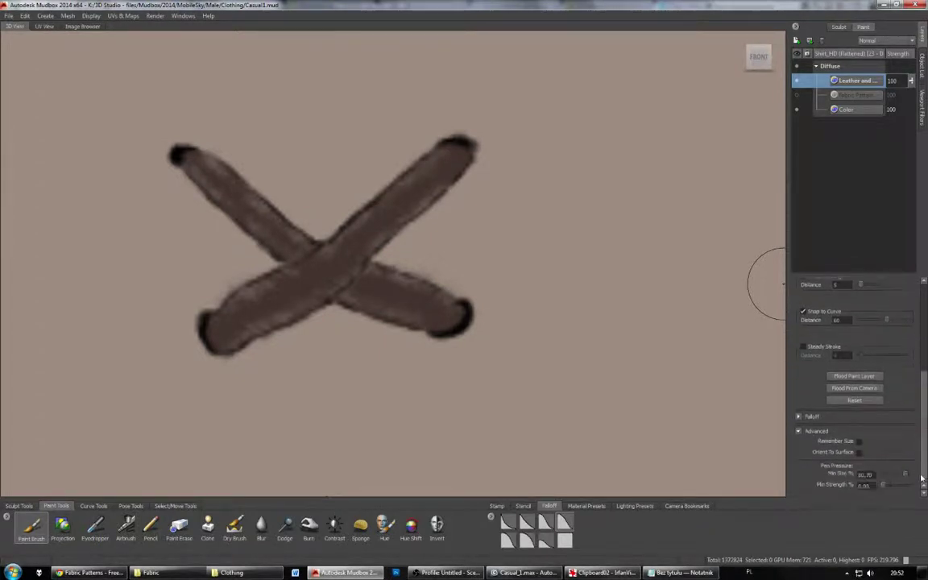
mouse_move(906, 475)
mouse_down()
mouse_move(920, 477)
mouse_move(926, 457)
mouse_move(924, 379)
mouse_up()
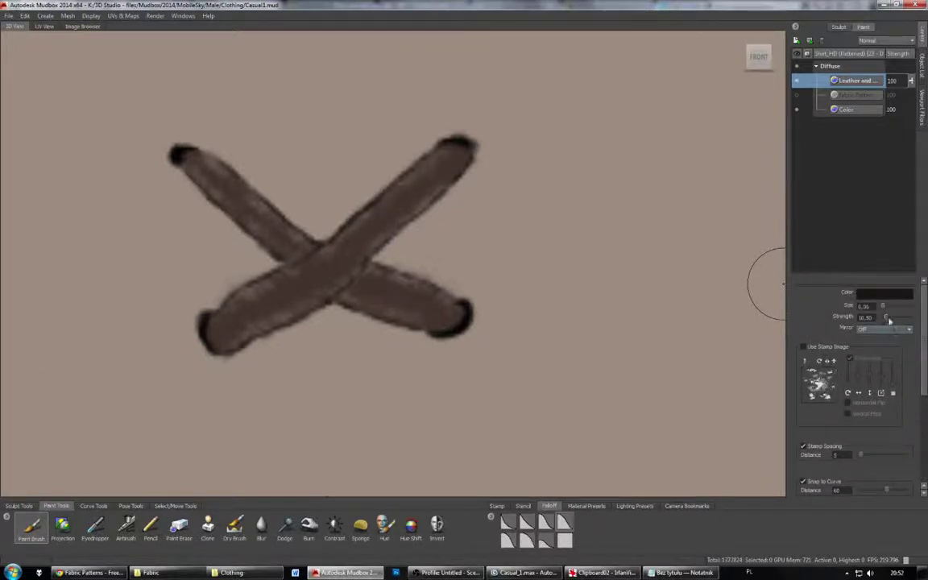
Step: Reduce the brush size, change its color to pure black and softly shade the stitch arms
key(b)
drag(450, 317, 431, 316)
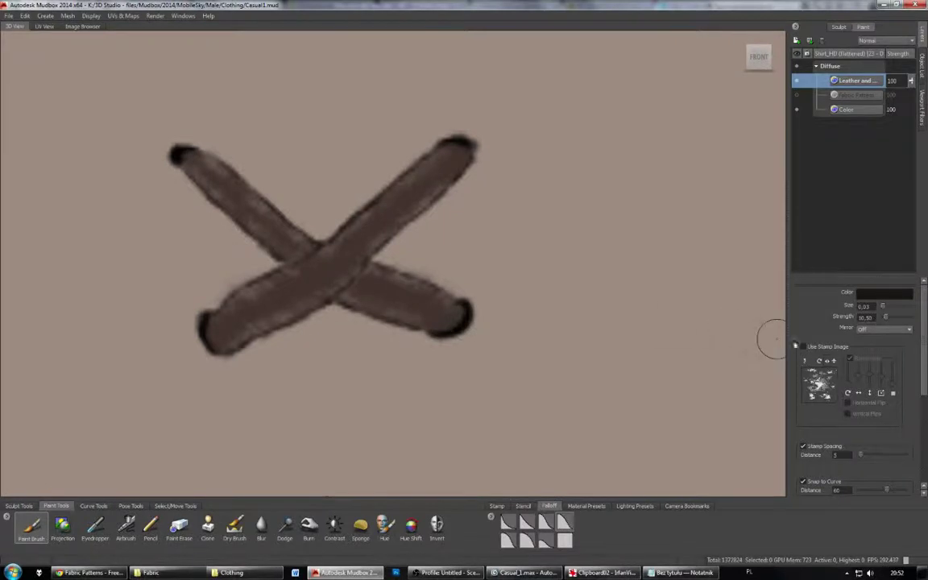
click(884, 295)
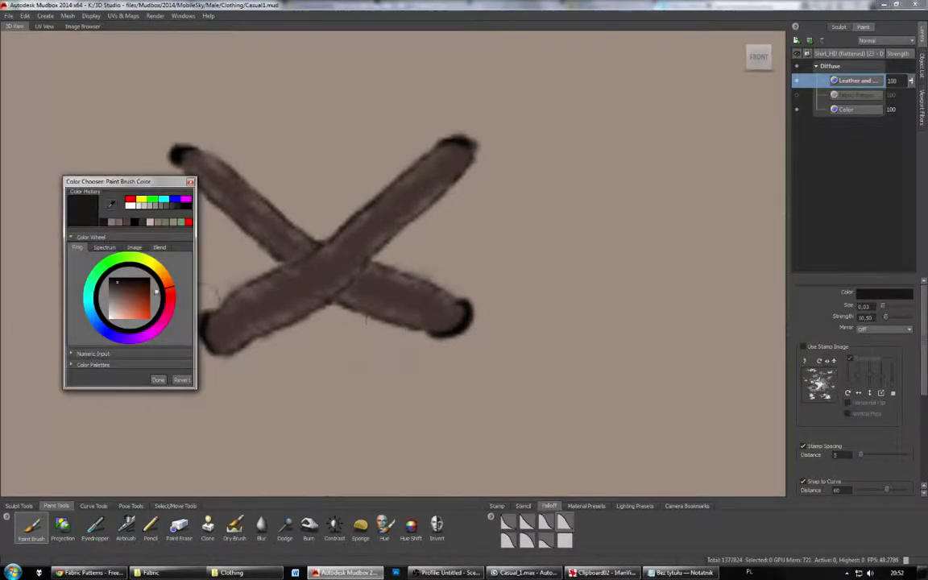
click(158, 380)
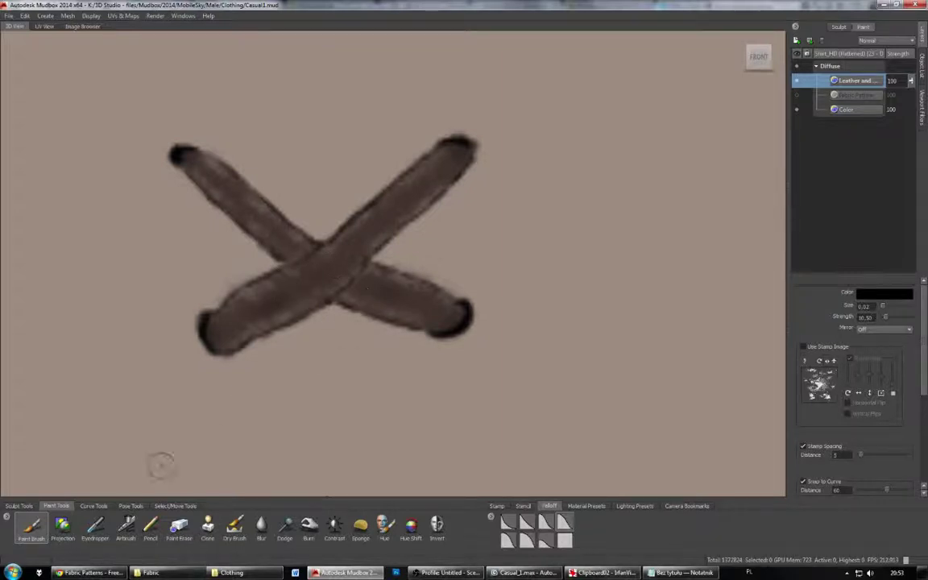
Step: Change the brush color to dark red, tint the stitch arms lightly and turn the stamp image back on
click(885, 294)
click(136, 310)
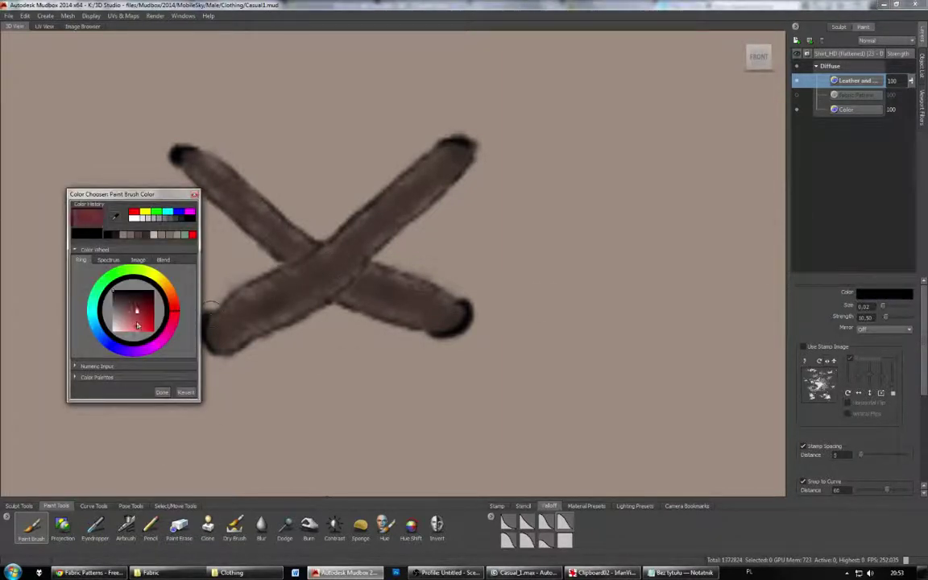
click(163, 392)
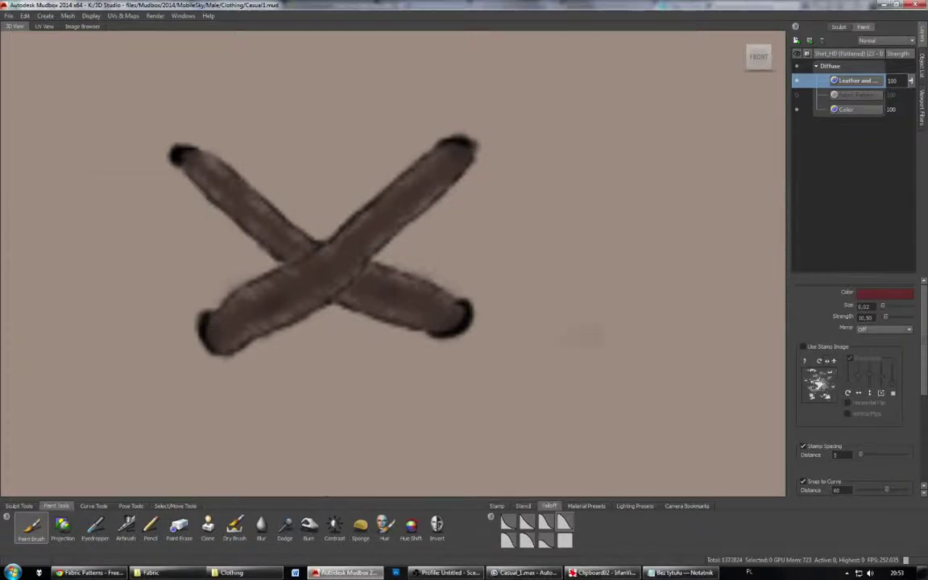
click(845, 348)
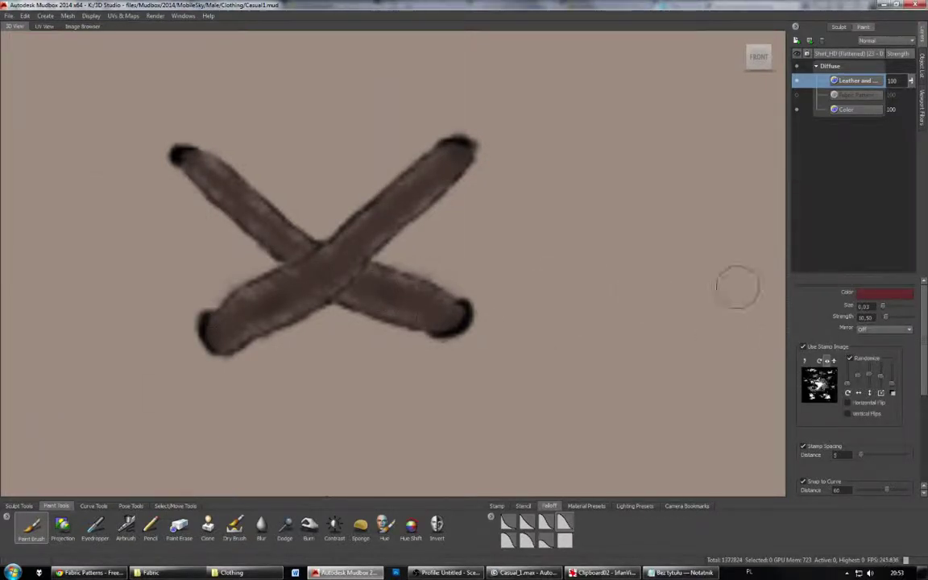
Step: Change the brush color to a dark orange-brown and add subtle color variation to the stitch arms
click(895, 293)
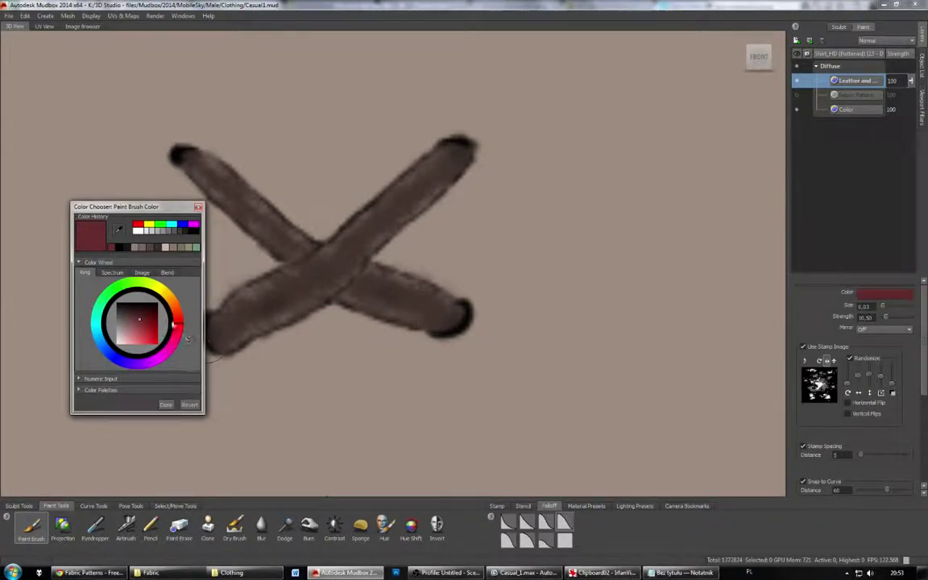
mouse_move(173, 325)
mouse_down()
mouse_move(176, 302)
mouse_move(127, 316)
mouse_up()
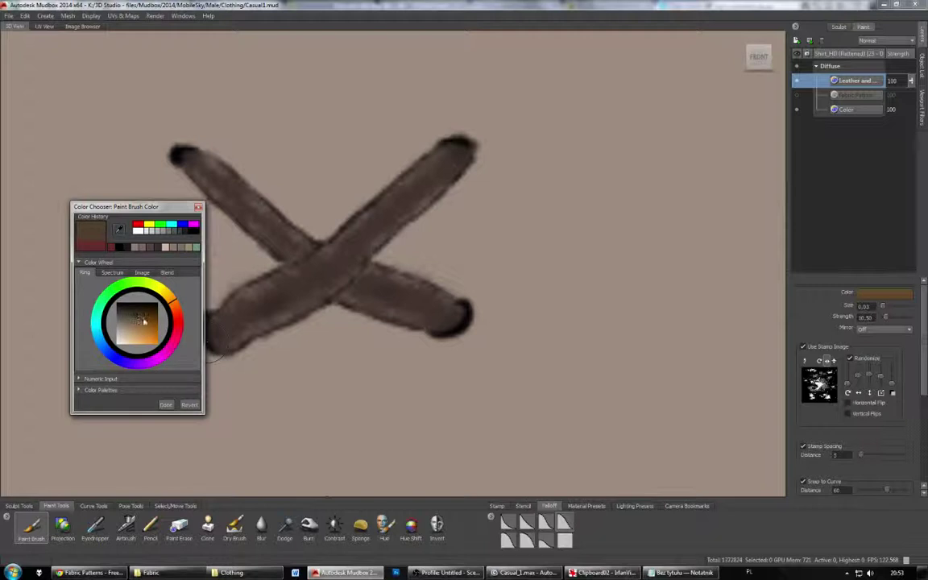
click(166, 404)
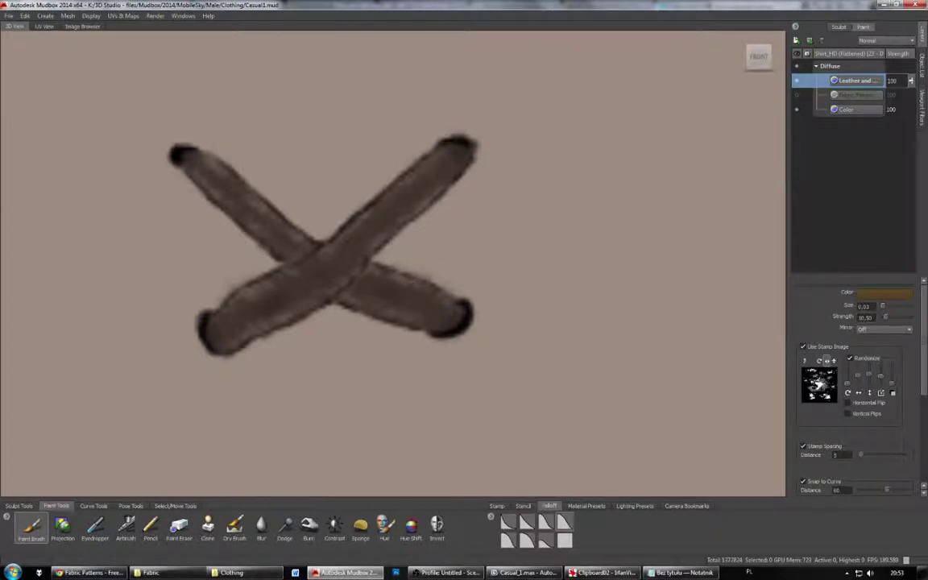
Step: Change the brush color to a muted reddish brown and blend it over the stitch arms
click(885, 293)
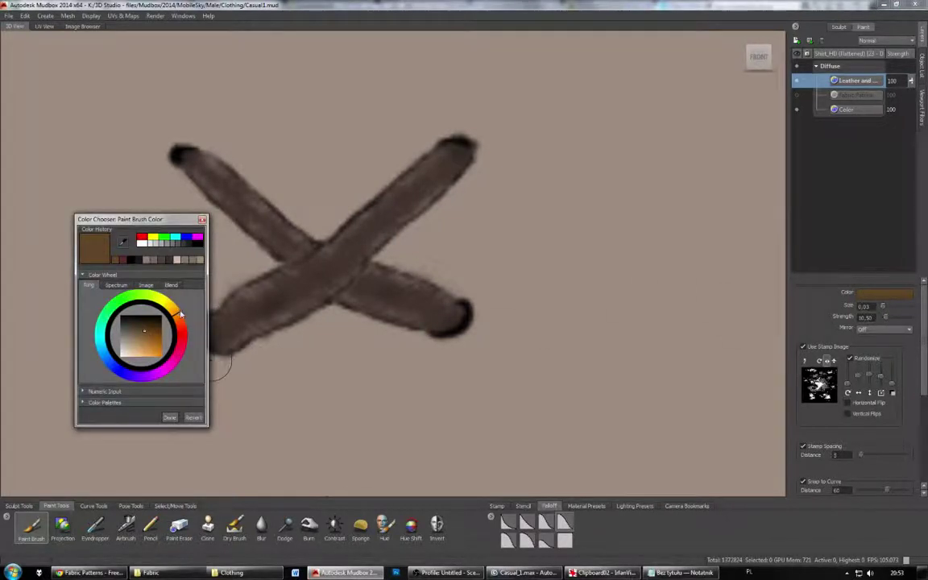
click(138, 329)
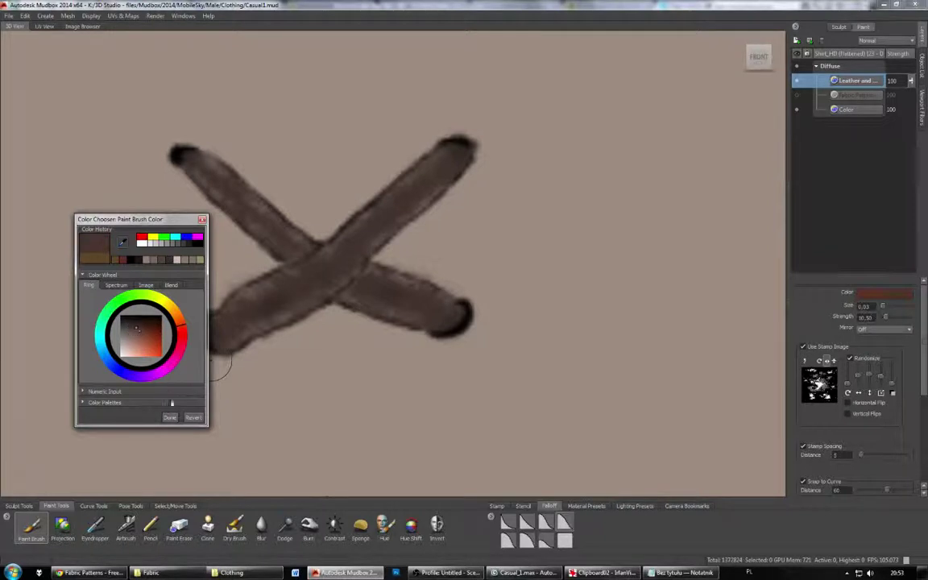
click(170, 417)
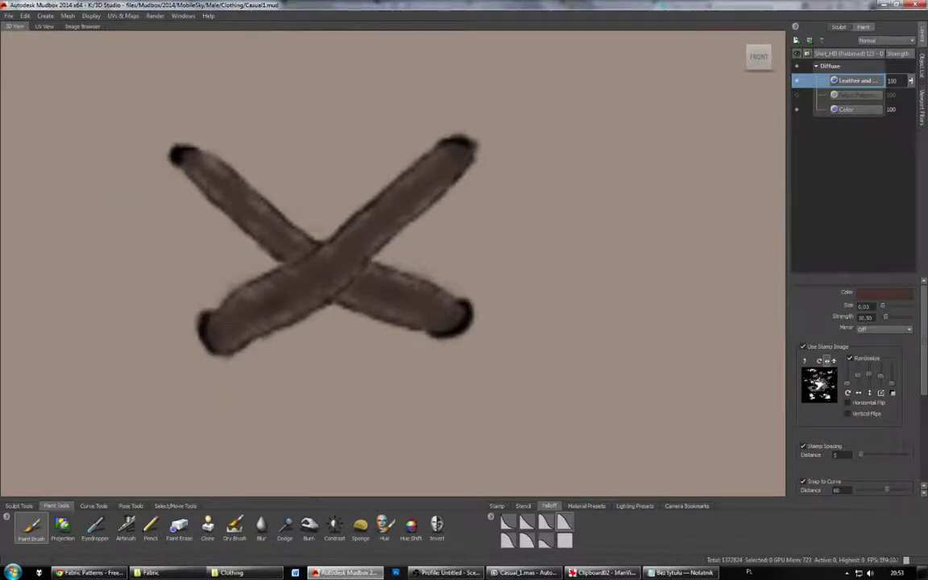
Step: Unflatten the shirt from UV space and inspect the chest stitching on the 3D model
click(67, 16)
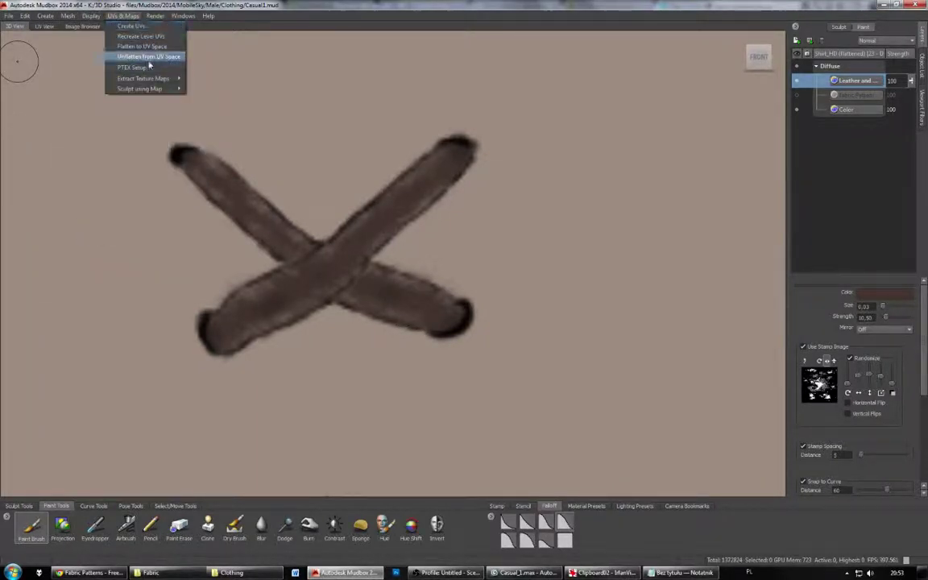
click(137, 56)
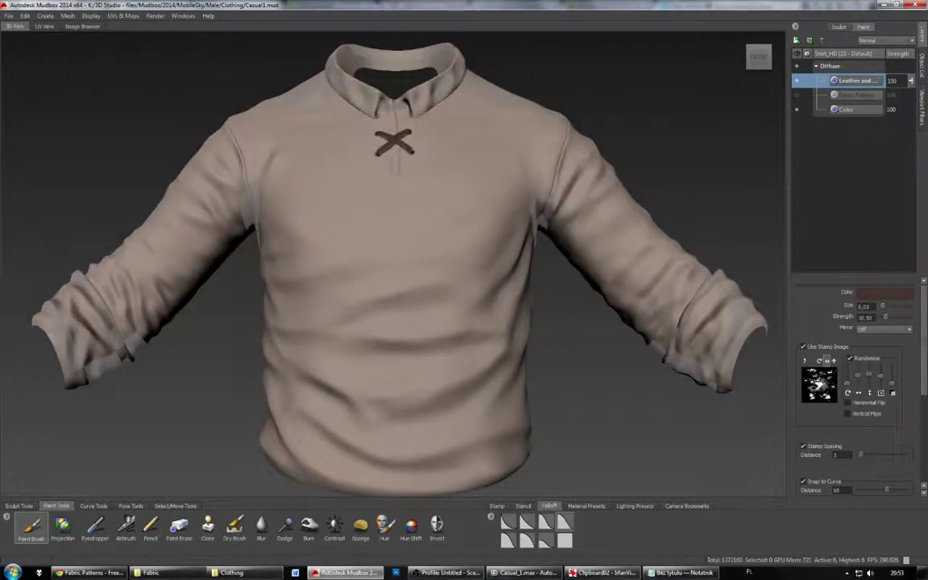
alt+drag(386, 217, 383, 274)
alt+middle_drag(384, 242, 378, 330)
alt+right_drag(322, 331, 378, 347)
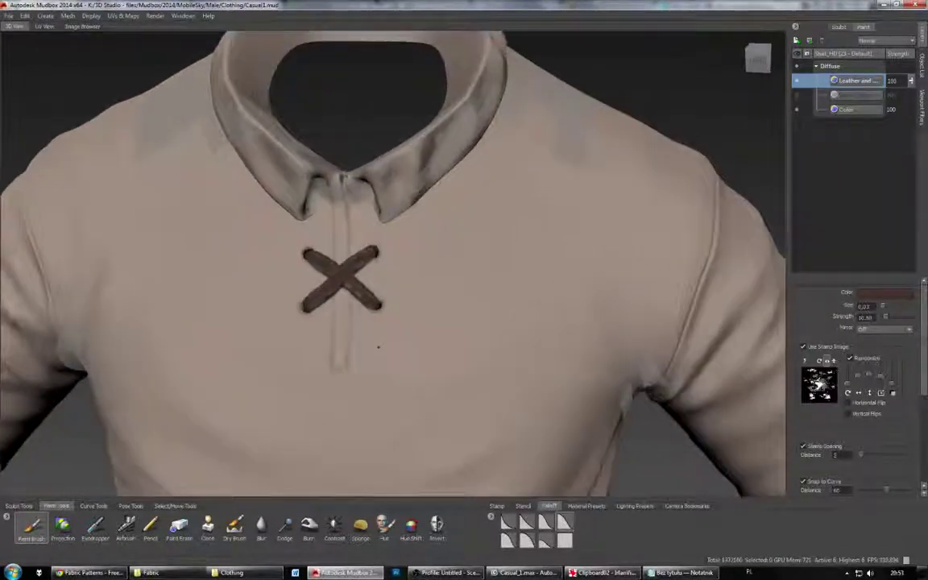
alt+drag(378, 347, 256, 442)
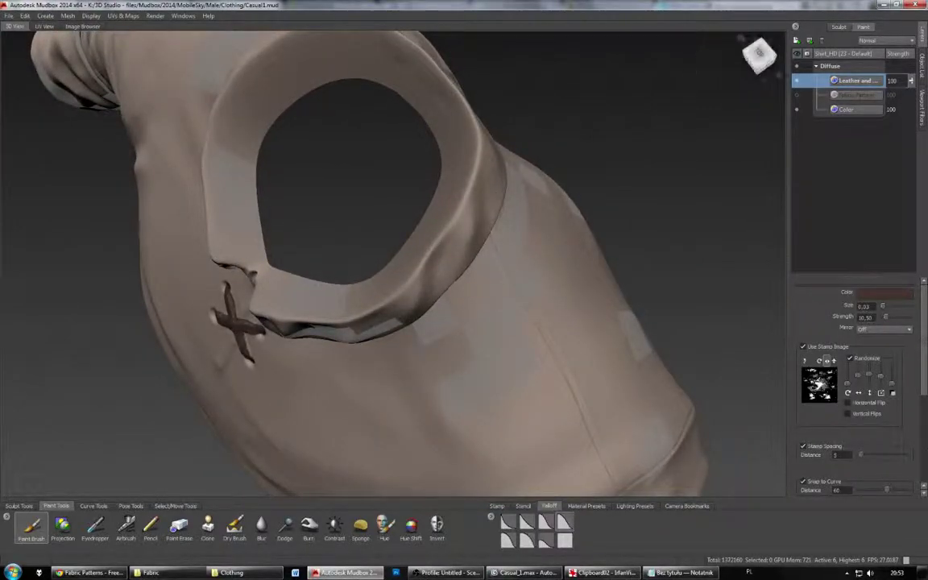
Step: Show the Fabric Pattern layer and check the stitching against the fabric on the shirt's front
click(797, 109)
click(798, 109)
click(798, 95)
alt+drag(339, 306, 456, 209)
key(f)
scroll(456, 208, down, 8)
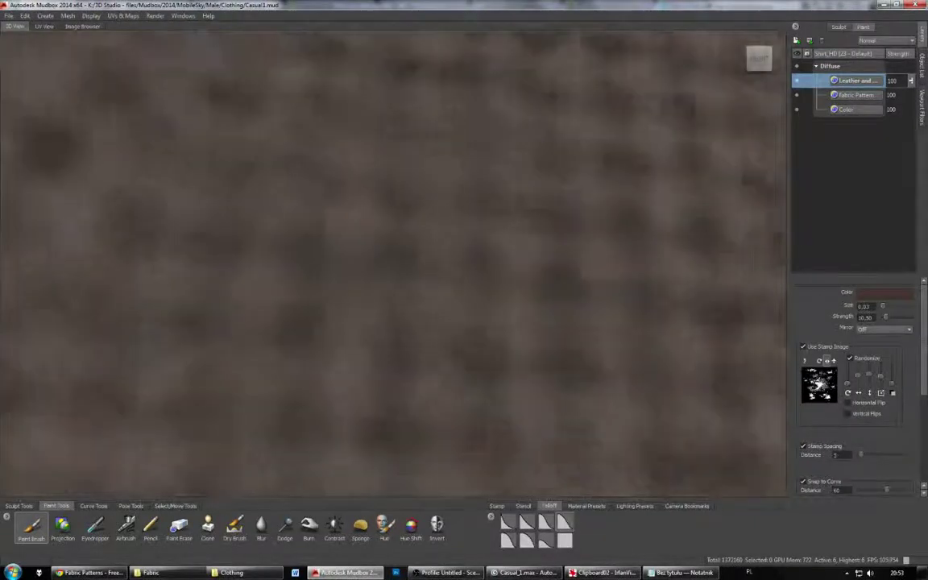
scroll(455, 207, down, 7)
alt+middle_drag(455, 208, 557, 117)
key(q)
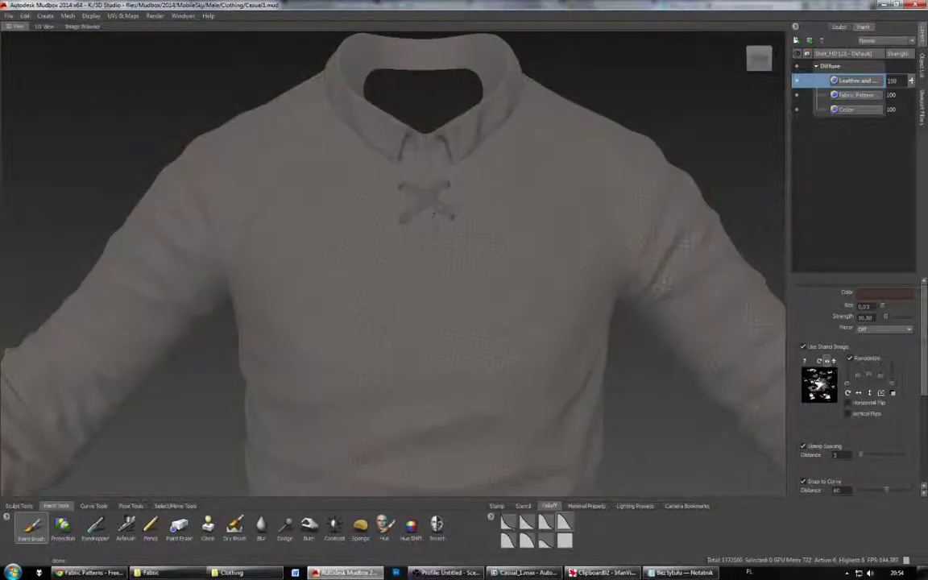
key(q)
Step: Change the brush color to black and try shading the placket seam between the collar and the crossed stitching at brush size 0.52
alt+drag(483, 218, 459, 213)
scroll(459, 214, up, 5)
mouse_move(457, 161)
alt+middle_down()
mouse_move(404, 199)
mouse_move(353, 374)
mouse_move(378, 301)
alt+middle_up()
scroll(404, 199, up, 2)
scroll(353, 374, up, 4)
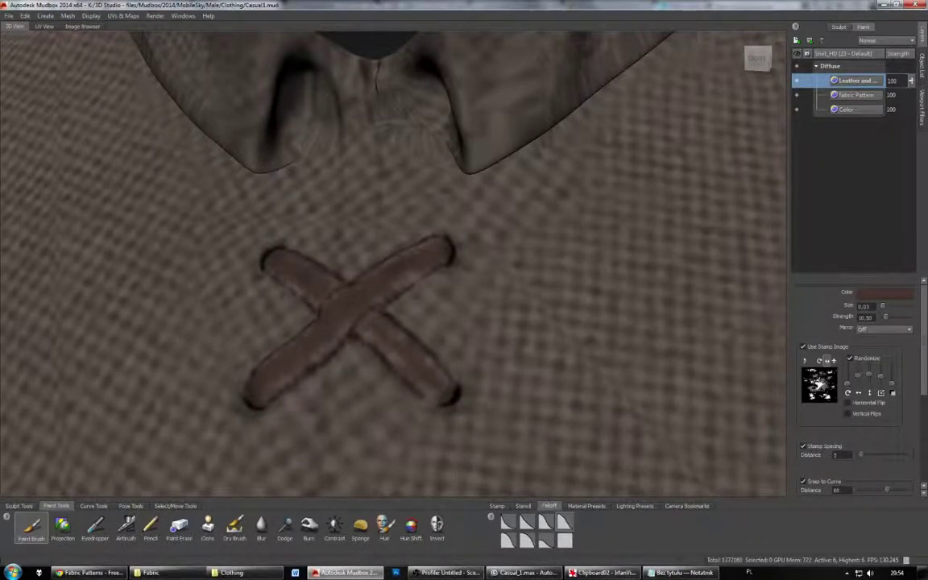
click(855, 293)
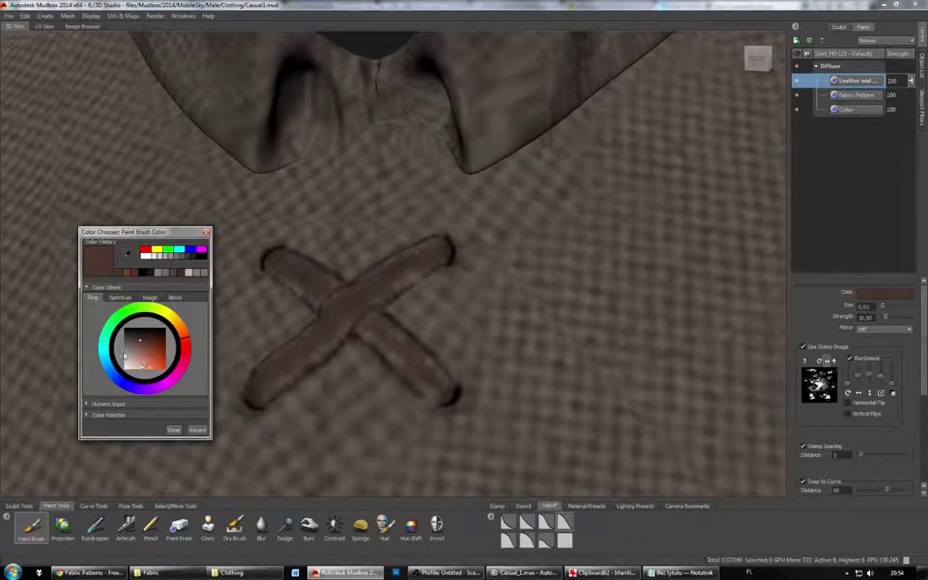
drag(133, 335, 136, 327)
click(175, 430)
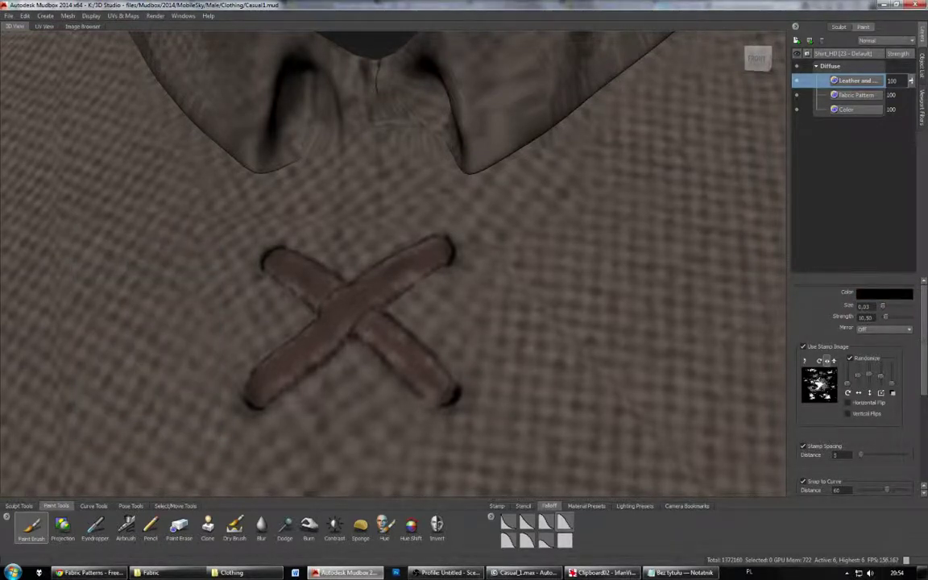
drag(375, 93, 380, 214)
drag(384, 136, 383, 185)
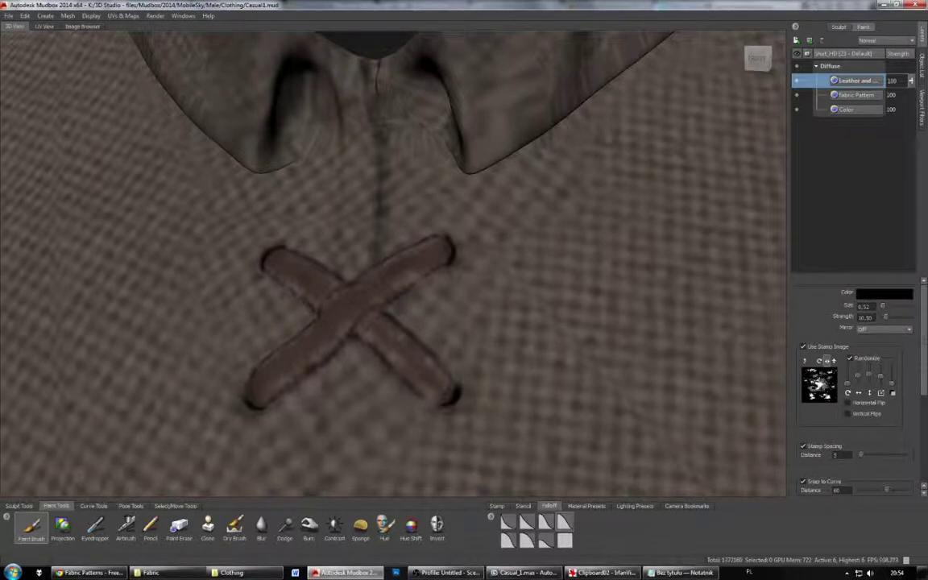
Step: Hide the Fabric Pattern layer and try extending the dark shading along the placket seam below the stitching
alt+drag(387, 290, 391, 177)
click(797, 95)
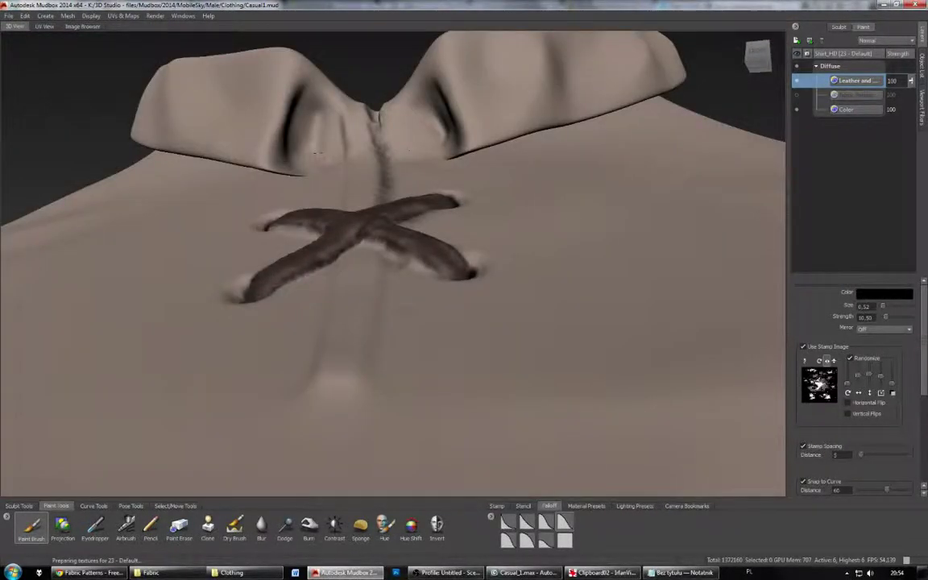
alt+drag(330, 119, 321, 148)
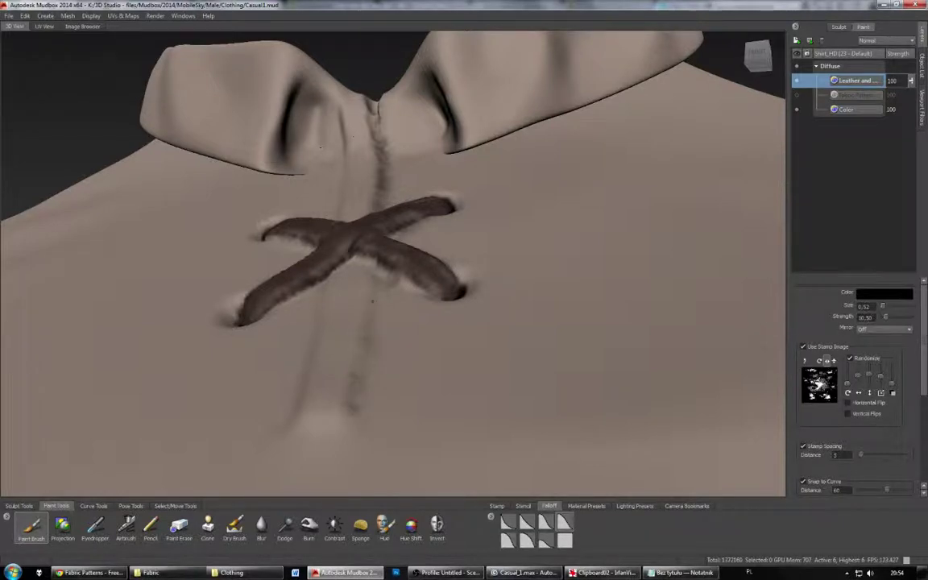
click(797, 95)
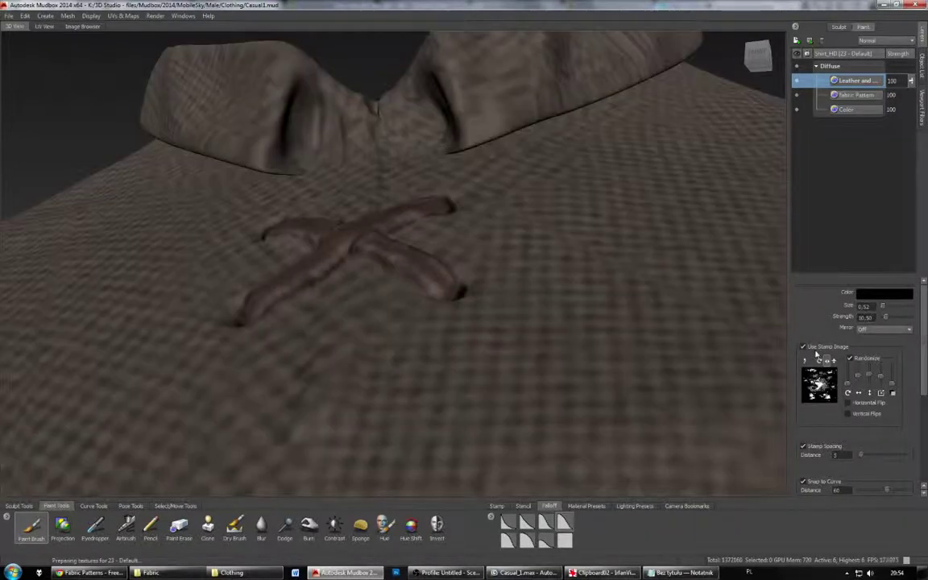
click(796, 94)
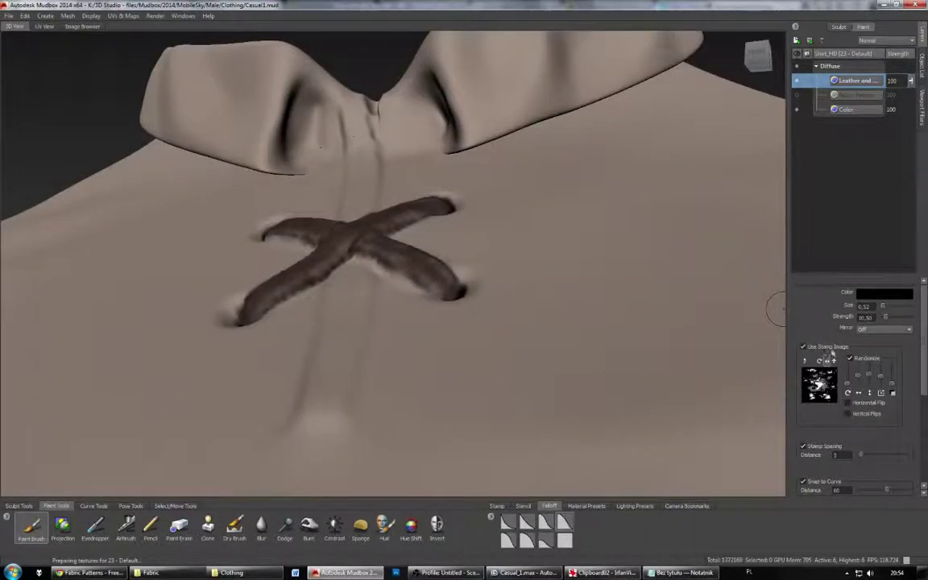
Step: With the stamp image off and the first falloff preset, paint a soft dark line along the placket seam below the stitching
click(830, 346)
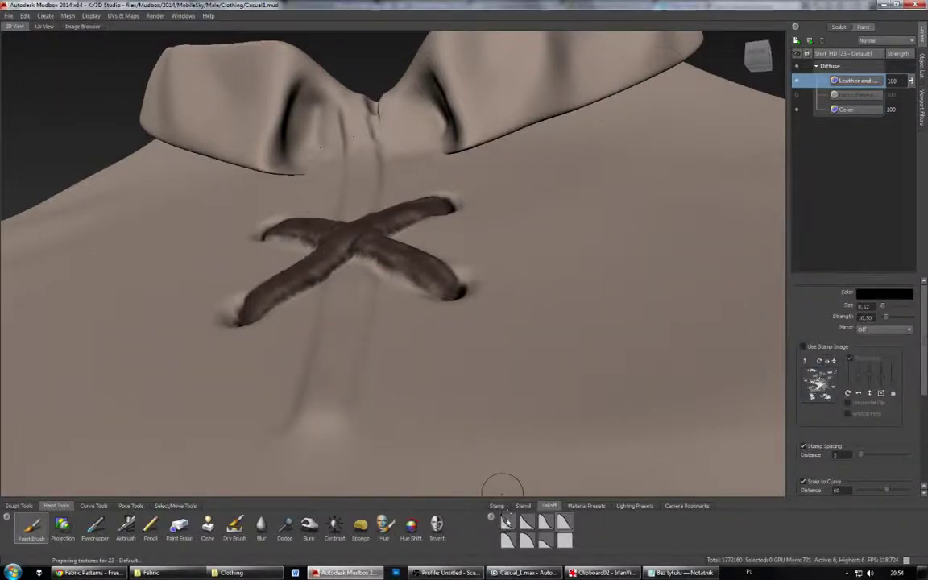
drag(353, 409, 364, 373)
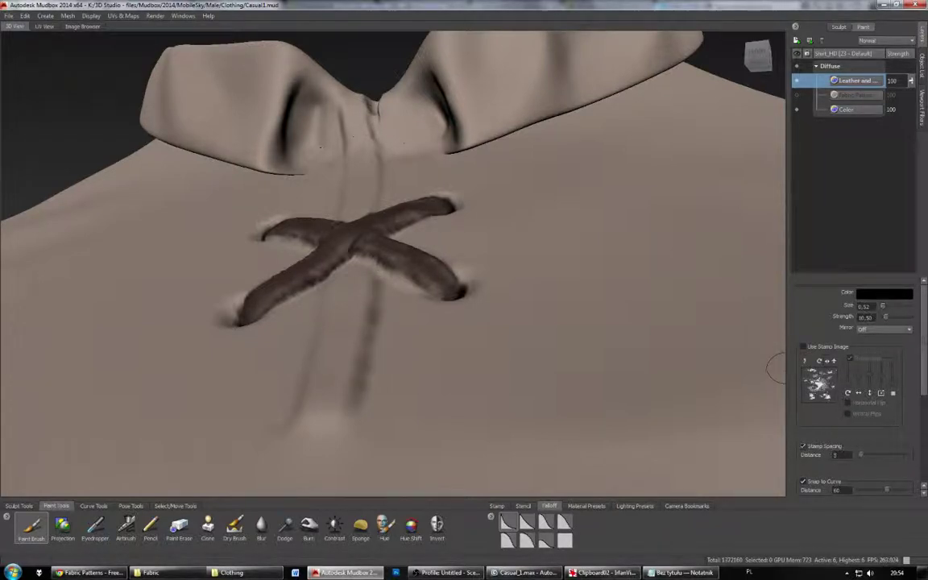
Step: Check the placket seam shading against the Fabric Pattern layer, leaving that layer hidden
alt+drag(560, 346, 559, 415)
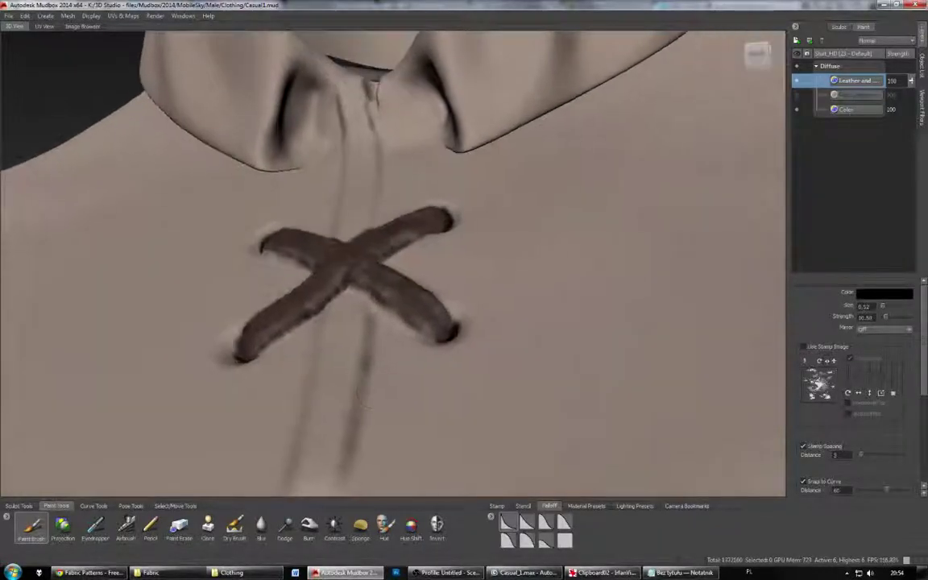
click(829, 483)
drag(925, 390, 923, 435)
click(835, 434)
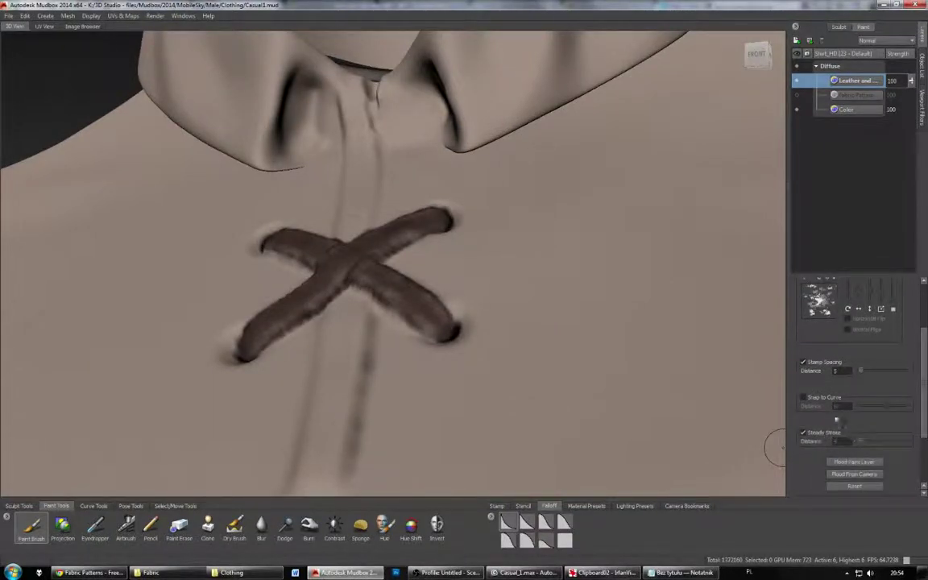
click(831, 400)
click(797, 95)
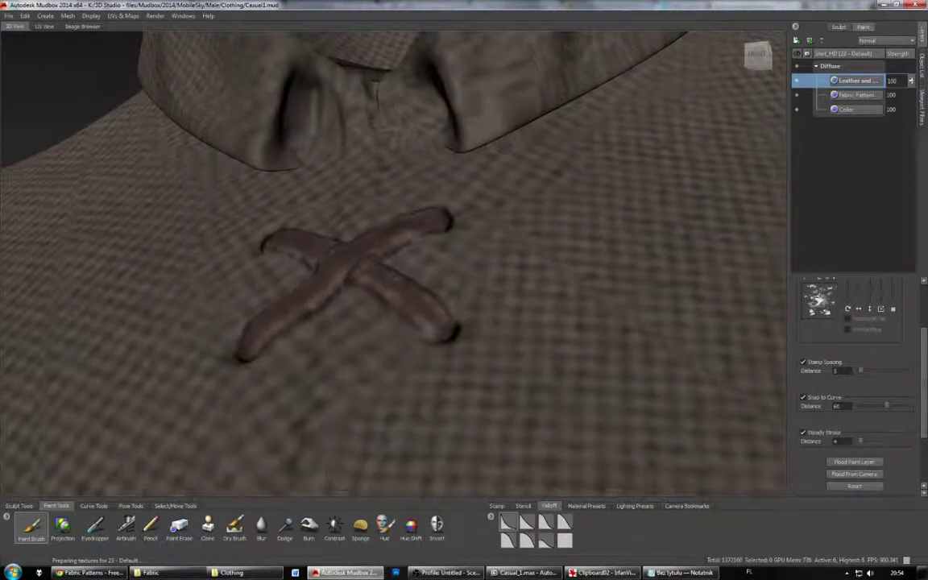
click(797, 95)
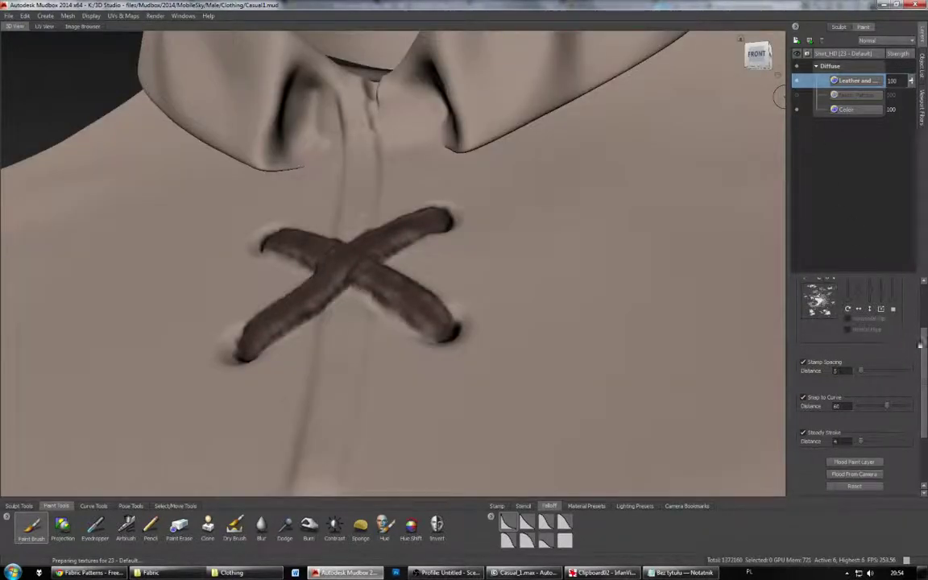
Step: Try shading the placket seam above and below the crossed stitching at brush strength 100
drag(920, 344, 915, 322)
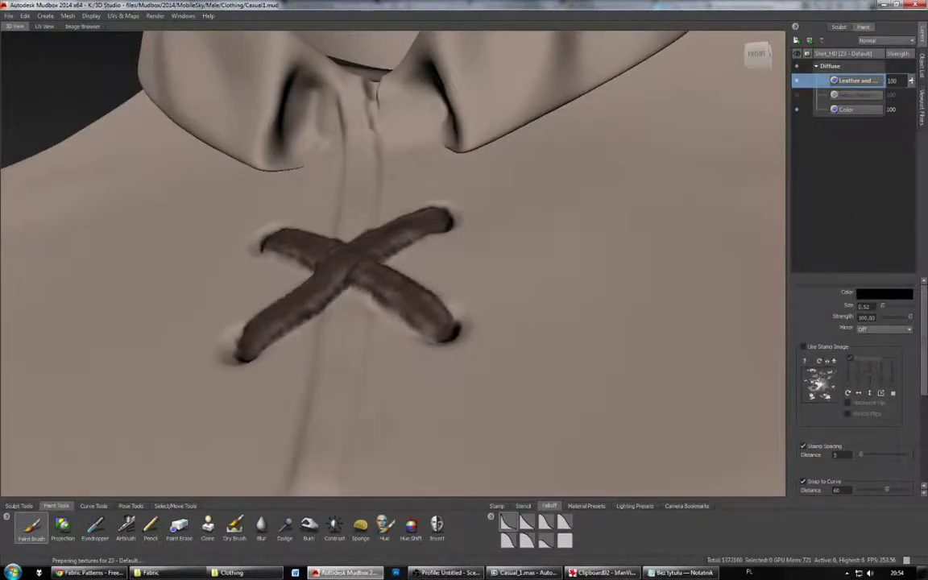
mouse_move(346, 478)
mouse_down()
mouse_move(370, 272)
mouse_move(365, 366)
mouse_move(381, 396)
mouse_move(375, 435)
mouse_up()
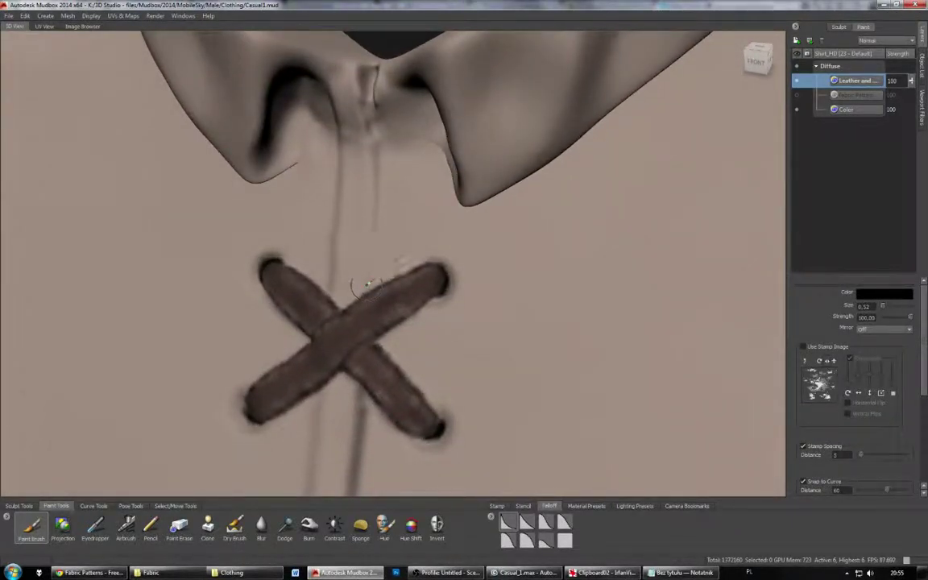
drag(367, 285, 377, 192)
key(ctrl+z)
key(ctrl+z)
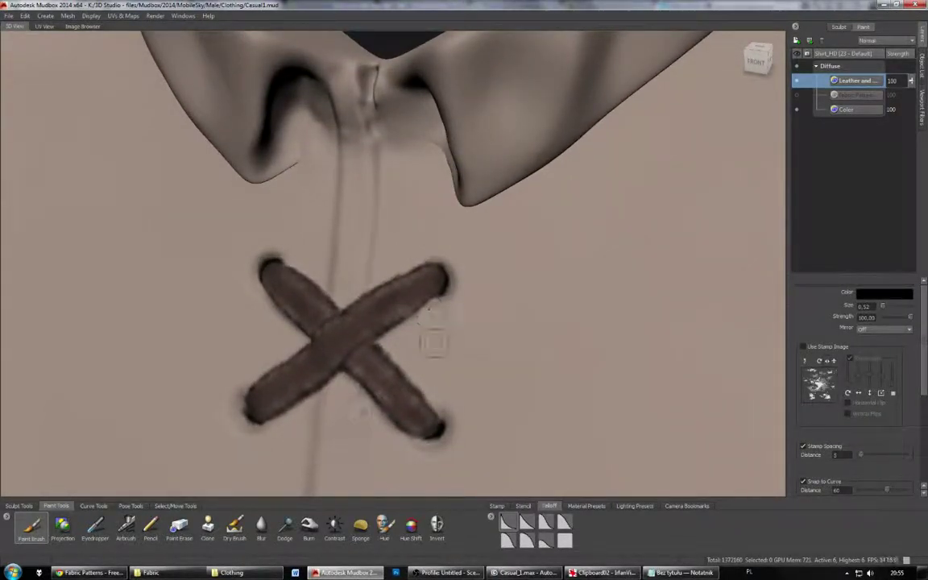
Step: Paint a black line along the placket seam above and below the stitching with brush size 0.33 and strength 33.30
alt+drag(435, 356, 448, 268)
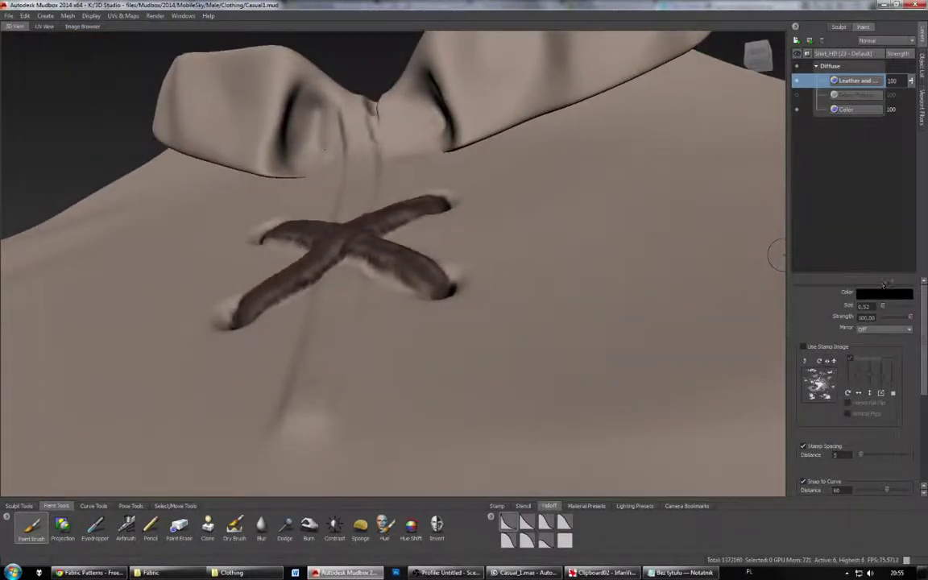
click(891, 318)
key(b)
drag(384, 339, 380, 339)
mouse_move(331, 416)
mouse_down()
mouse_move(348, 375)
mouse_move(365, 235)
mouse_up()
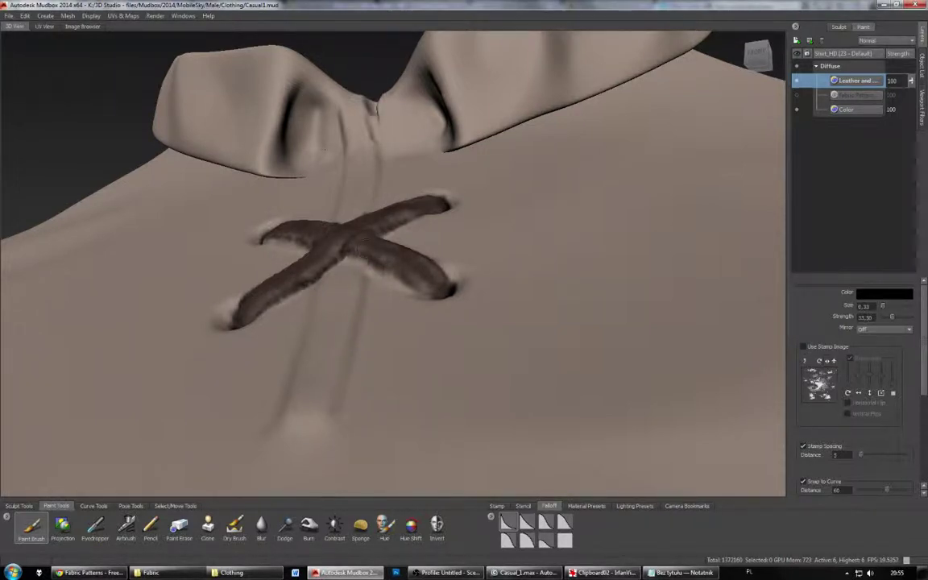
mouse_move(365, 272)
mouse_down()
mouse_move(351, 365)
mouse_move(328, 425)
mouse_up()
mouse_move(349, 388)
alt+mouse_down()
mouse_move(338, 402)
mouse_move(310, 371)
mouse_move(304, 331)
mouse_move(328, 248)
mouse_move(385, 281)
mouse_move(361, 250)
mouse_move(363, 113)
mouse_move(375, 61)
mouse_move(354, 332)
mouse_move(324, 436)
alt+mouse_up()
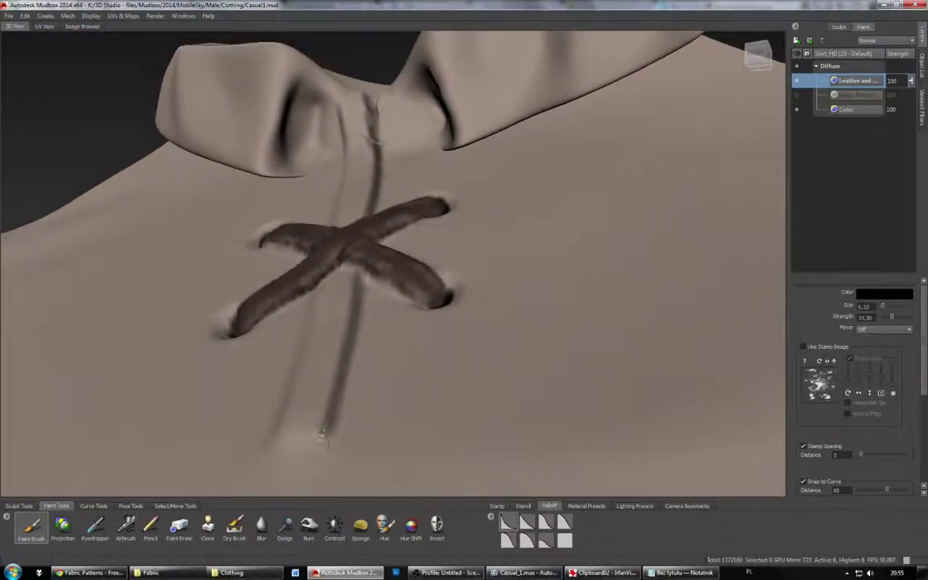
key(q)
key(q)
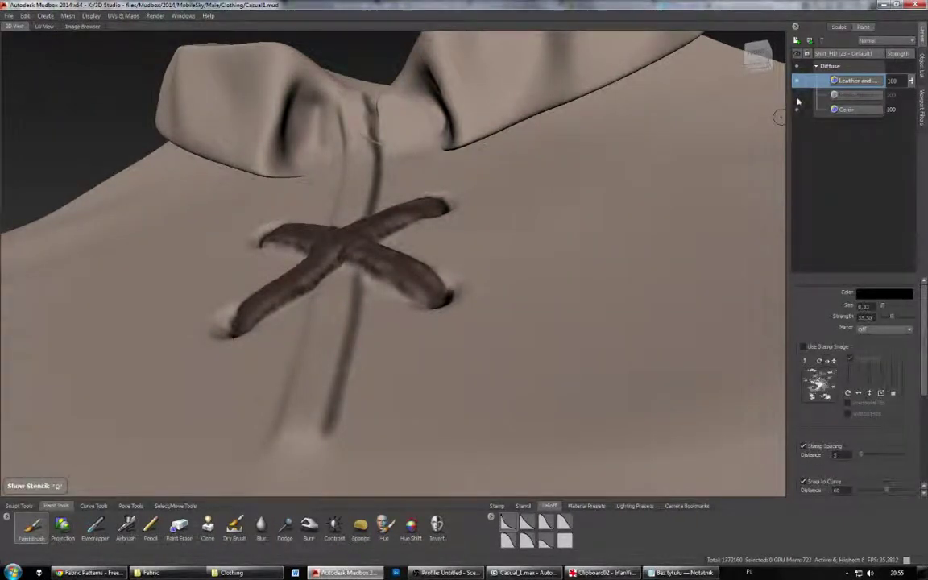
Step: Show the Fabric Pattern layer and review the shaded placket on the whole shirt
click(798, 96)
alt+drag(548, 209, 584, 265)
scroll(584, 264, down, 4)
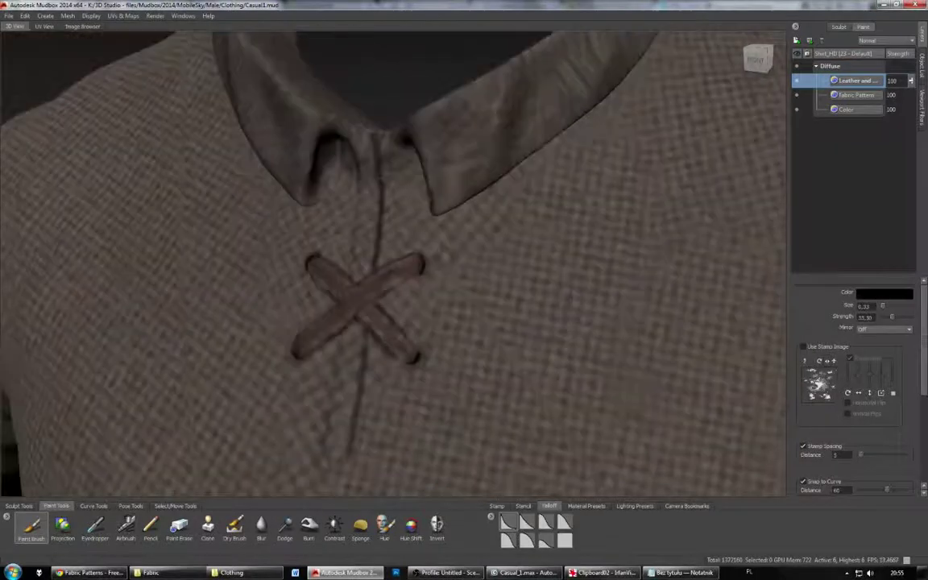
scroll(584, 264, down, 6)
alt+drag(547, 216, 584, 200)
alt+middle_drag(584, 201, 594, 114)
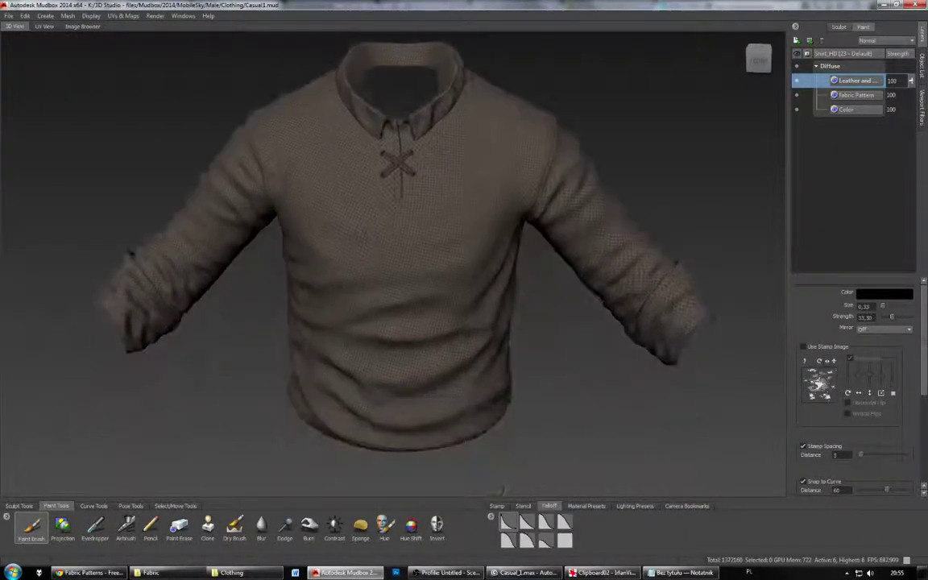
mouse_move(693, 64)
alt+mouse_down()
mouse_move(707, 42)
mouse_move(711, 63)
mouse_move(682, 51)
alt+mouse_up()
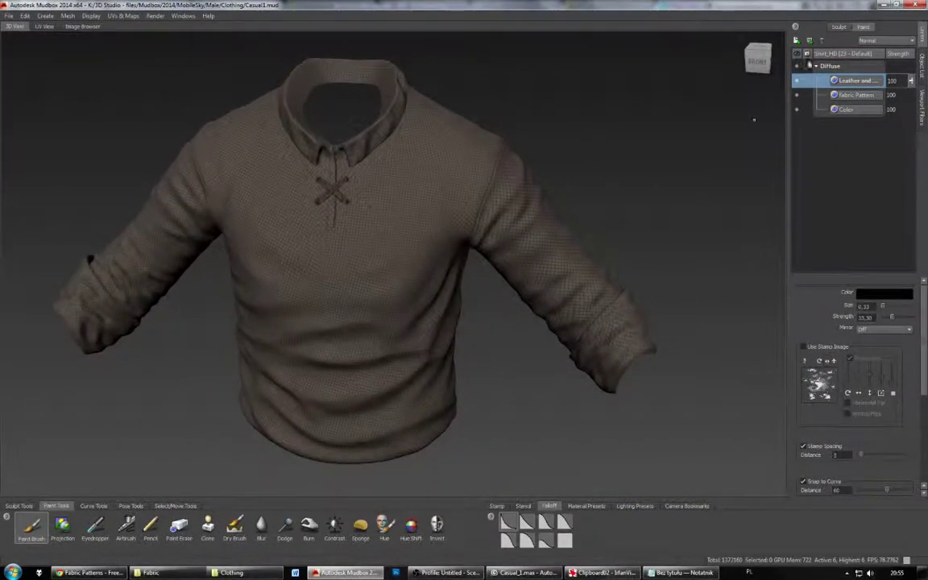
Step: Create a new Diffuse paint layer named Brights
click(796, 41)
drag(463, 259, 406, 263)
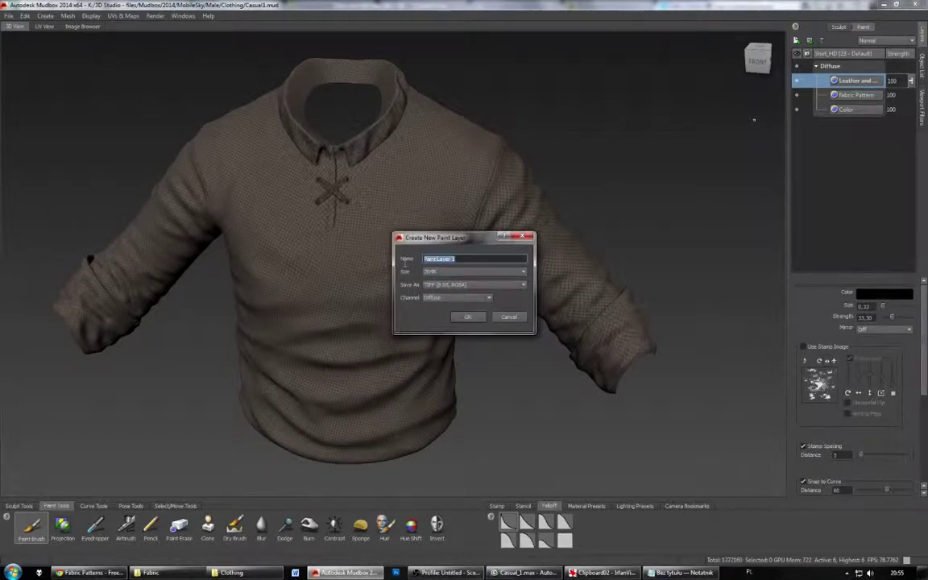
text(Diights)
key(Return)
Step: Activate the Dry Brush and change its color to a pale cream
alt+drag(398, 269, 390, 226)
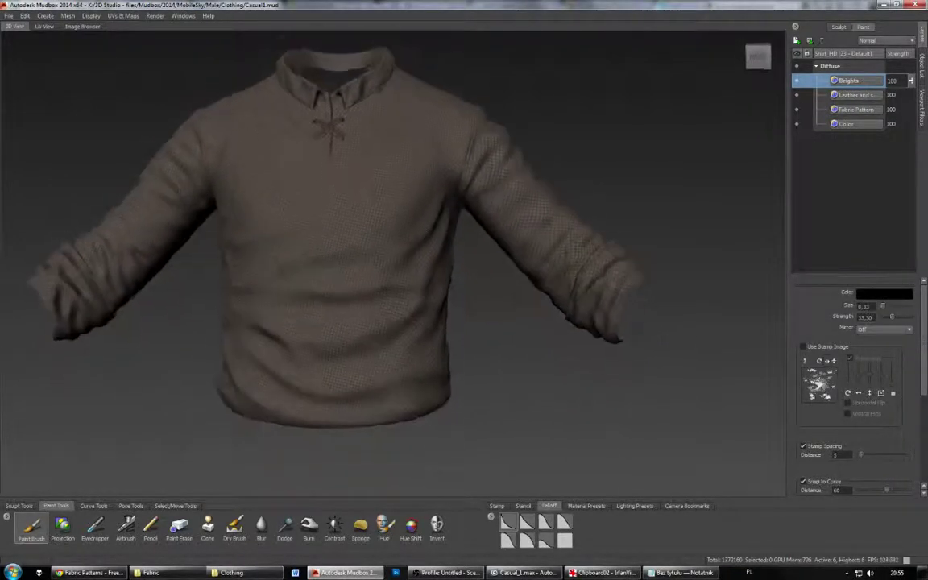
click(235, 528)
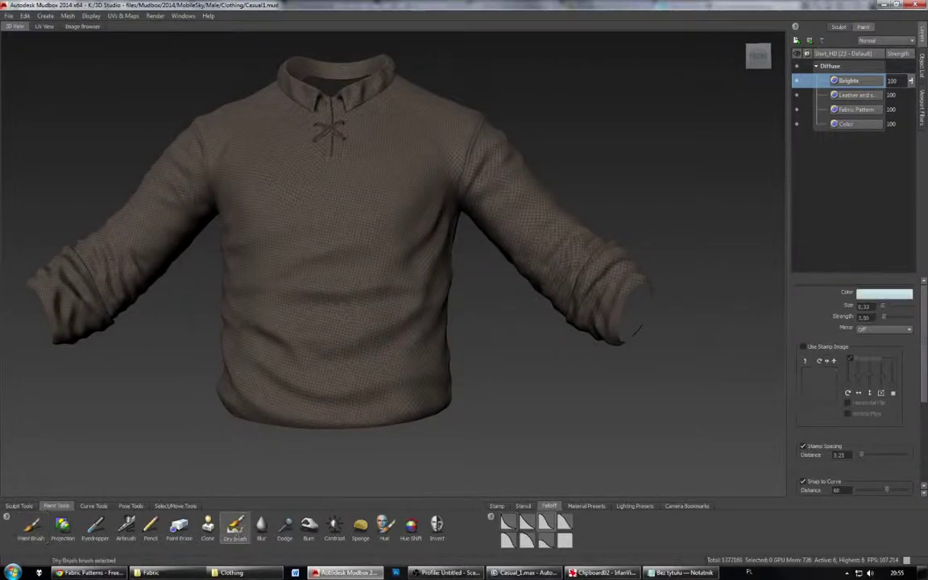
click(888, 296)
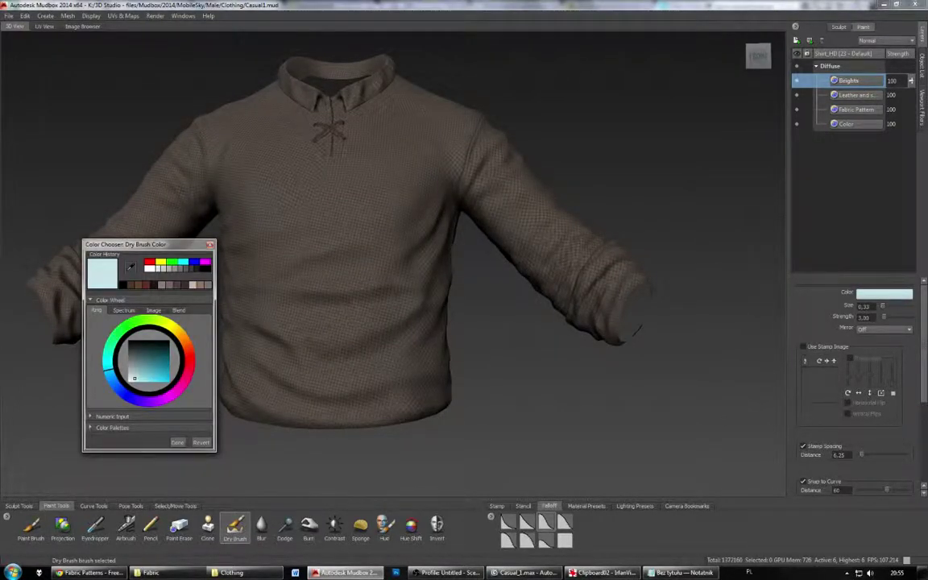
click(188, 343)
click(211, 245)
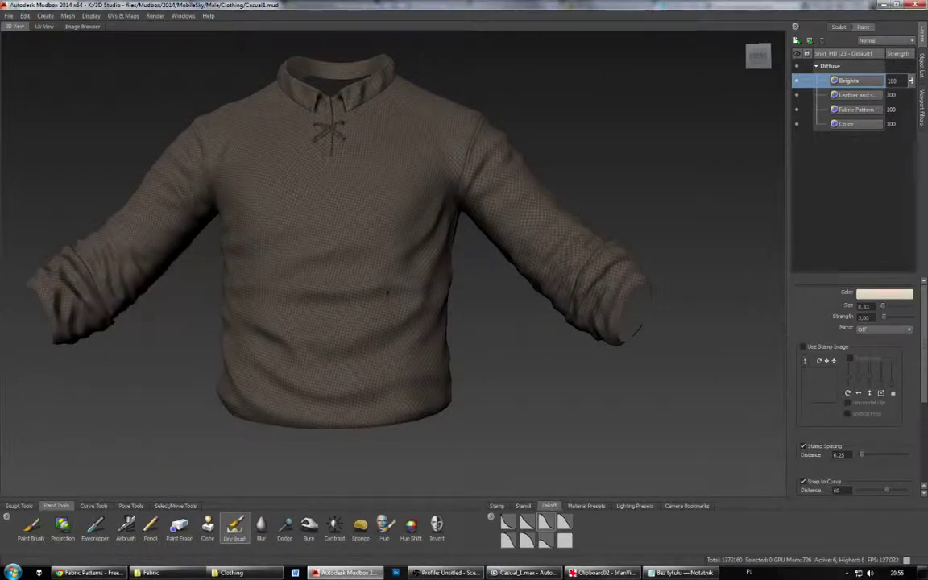
Step: Dry-brush cream highlights over the shirt's front at brush size 39.65 and strength 3.00
drag(388, 291, 435, 290)
drag(274, 314, 276, 246)
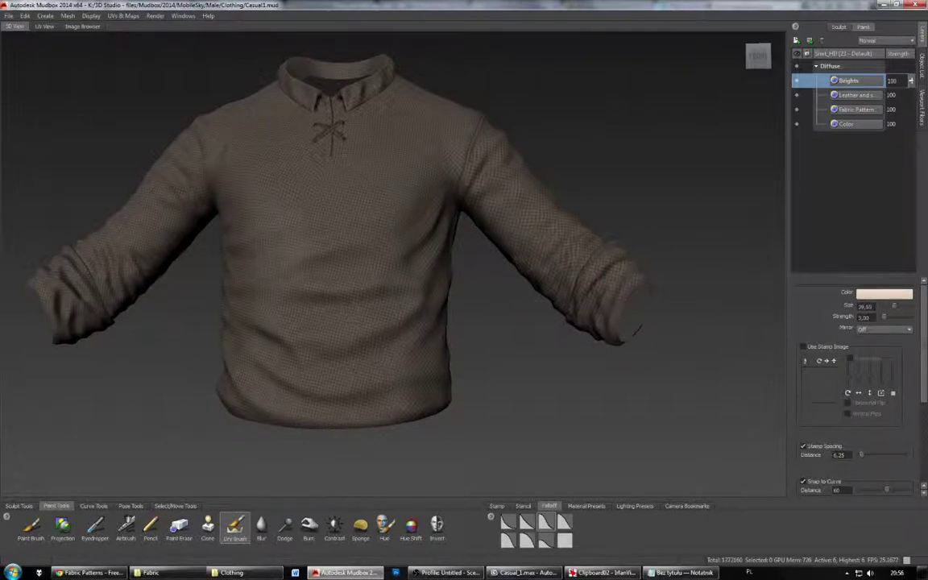
alt+drag(636, 330, 725, 332)
alt+drag(278, 226, 194, 236)
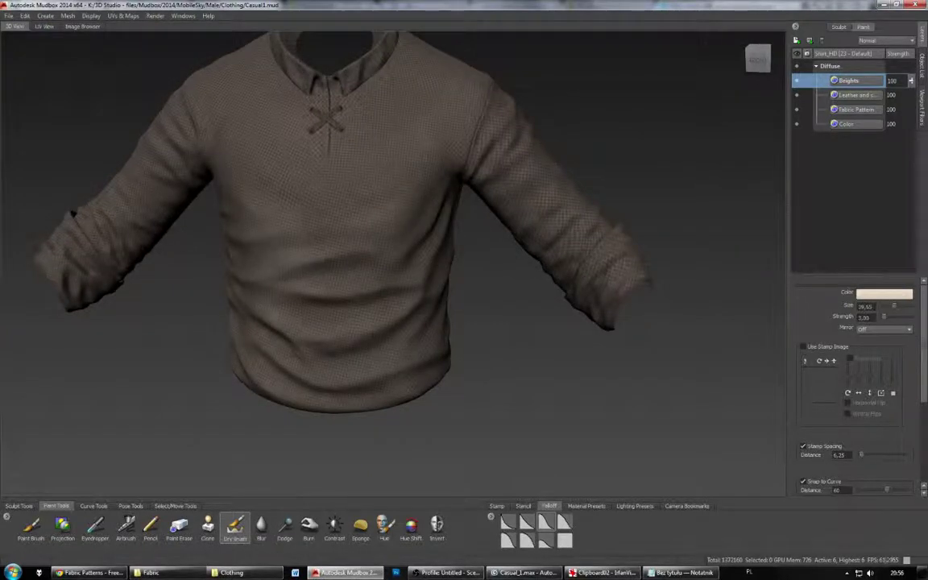
Step: Reduce the Dry Brush size to 9.24 and brighten the folds on the shirt's front and sides
mouse_move(387, 261)
alt+mouse_down()
mouse_move(263, 268)
mouse_move(375, 268)
alt+mouse_up()
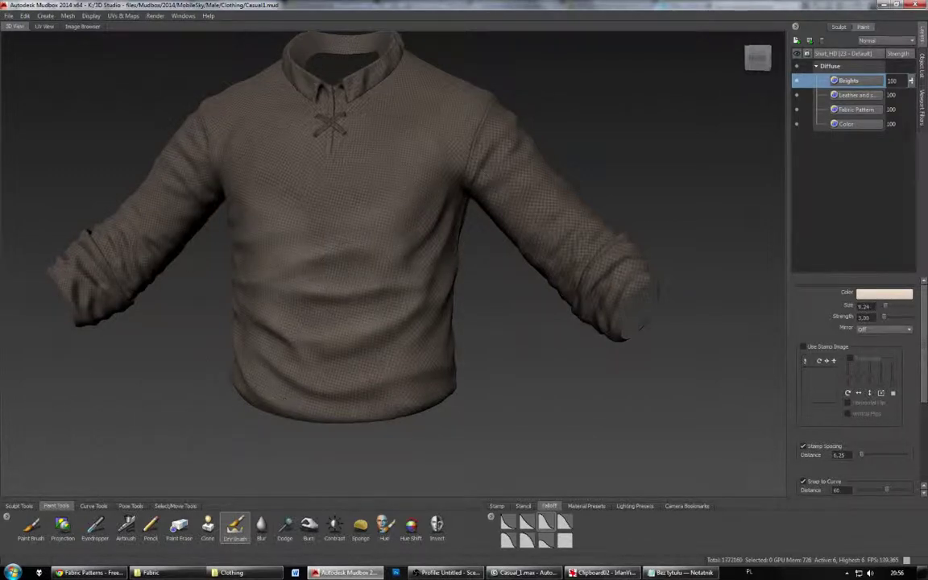
alt+drag(419, 265, 298, 244)
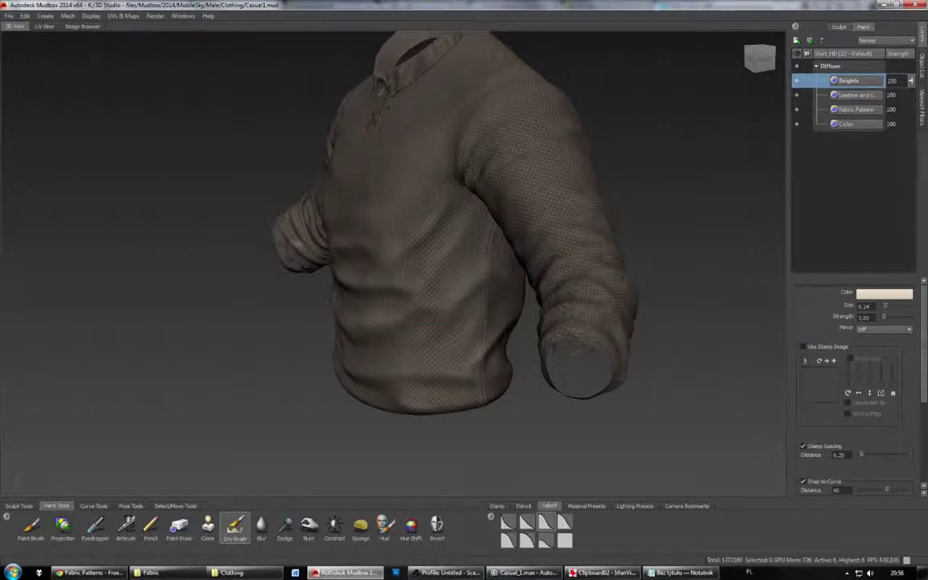
alt+drag(338, 258, 551, 265)
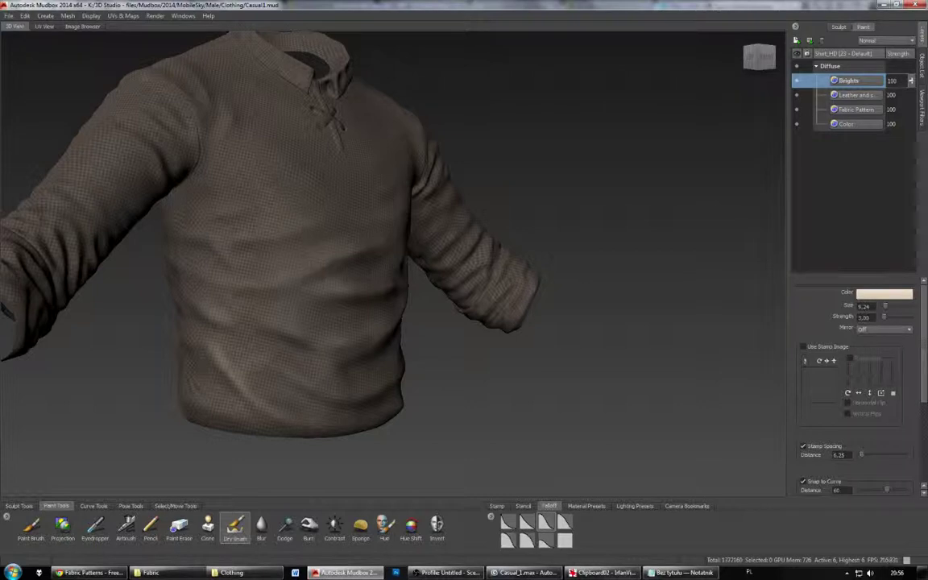
Step: Set the Dry Brush size to 15.25 and brighten the folds on the torso and sleeves, undoing an unwanted stroke
alt+drag(387, 249, 310, 278)
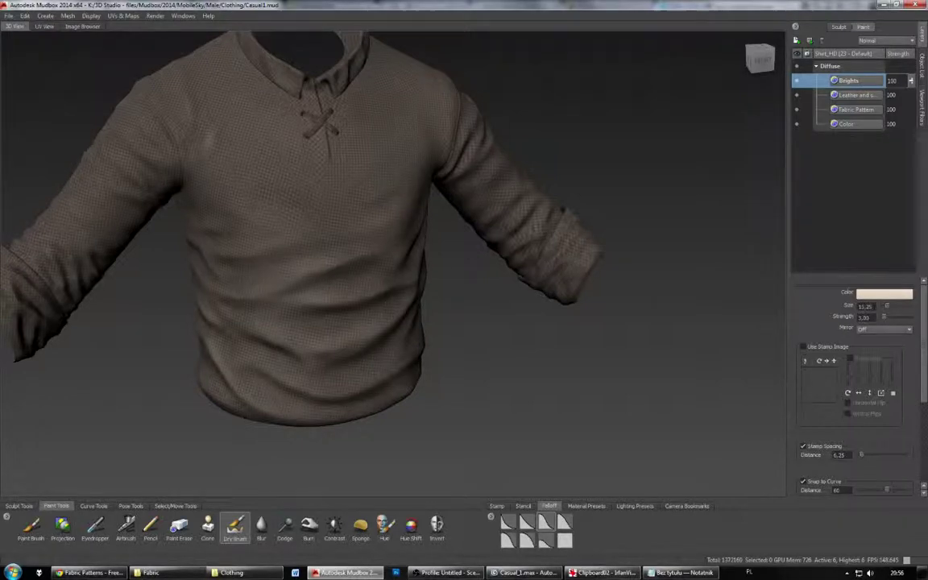
key(ctrl+z)
alt+drag(386, 250, 282, 246)
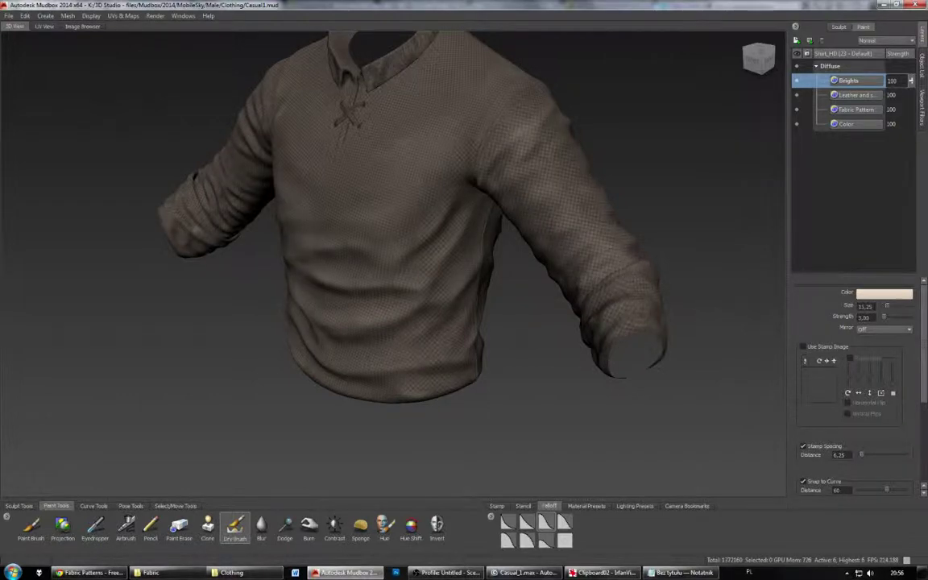
alt+drag(500, 250, 282, 251)
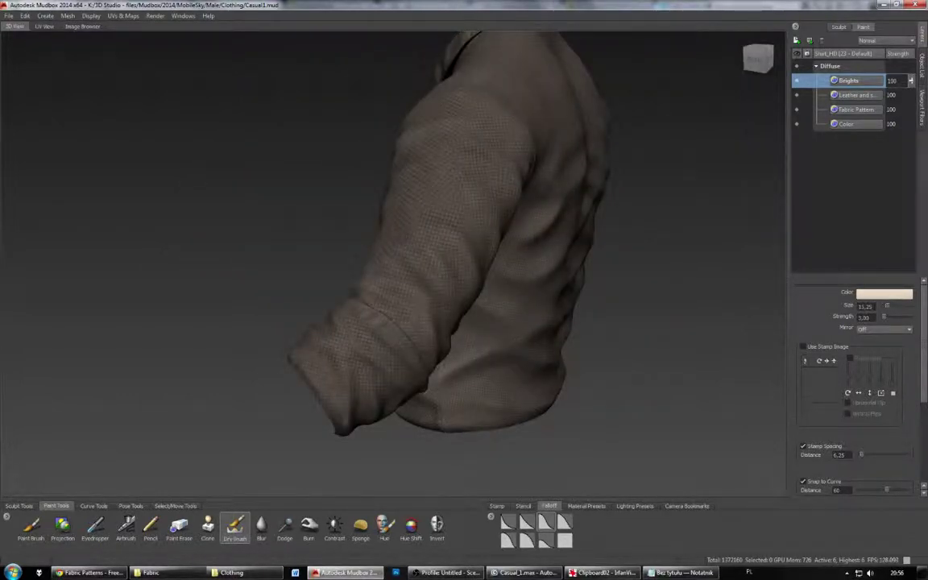
Step: Dry-brush cream highlights along the raised folds across the middle of the shirt's back
alt+drag(419, 258, 286, 216)
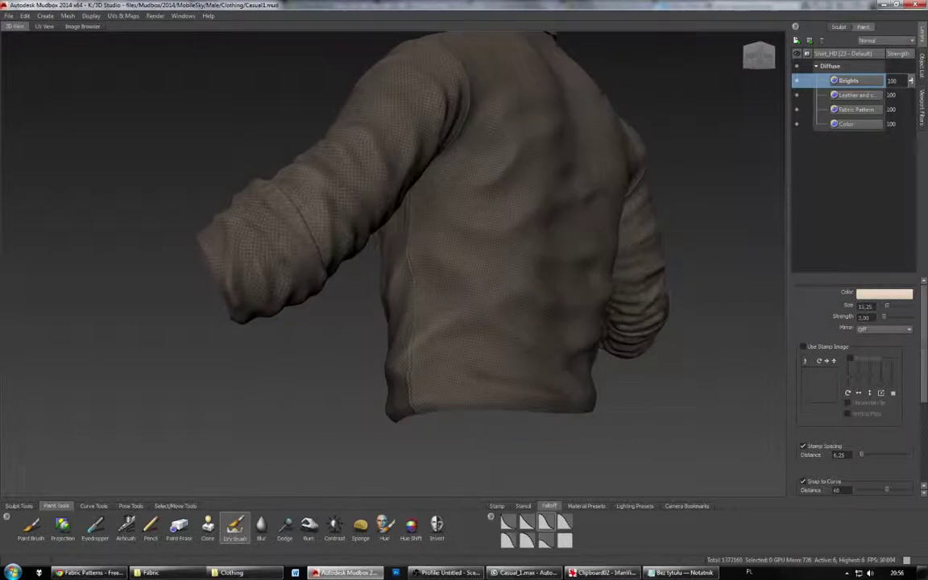
alt+drag(403, 234, 355, 314)
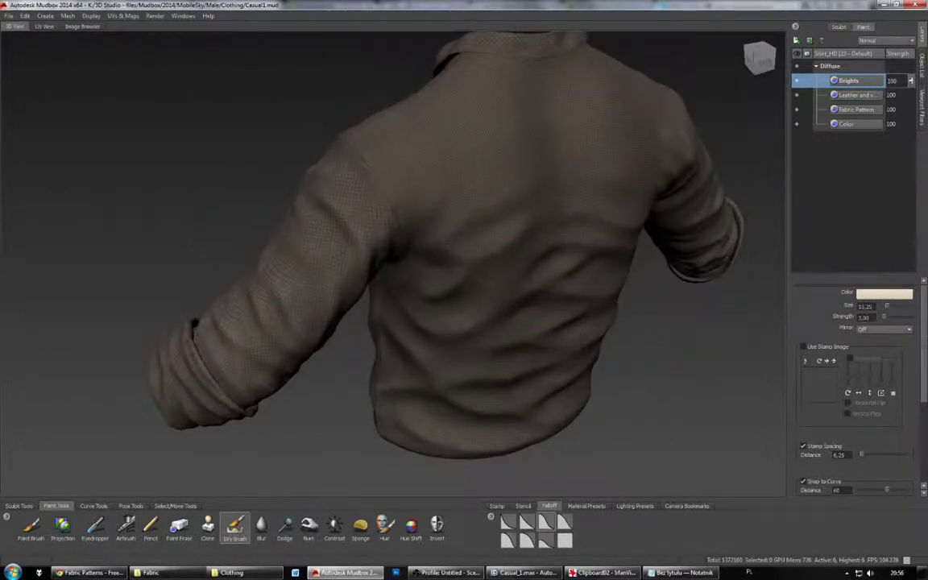
alt+drag(322, 274, 326, 232)
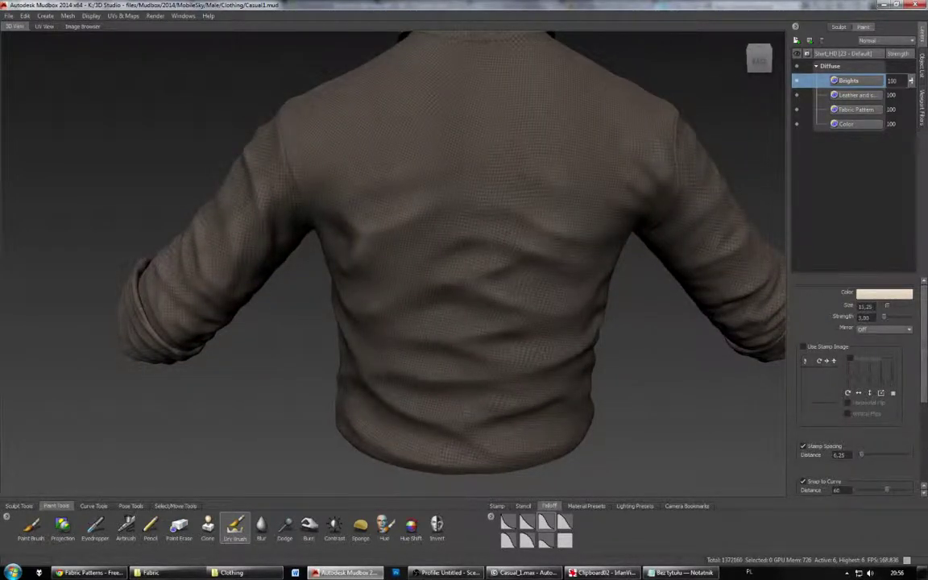
mouse_move(404, 367)
mouse_down()
mouse_move(365, 331)
mouse_move(390, 278)
mouse_move(419, 258)
mouse_up()
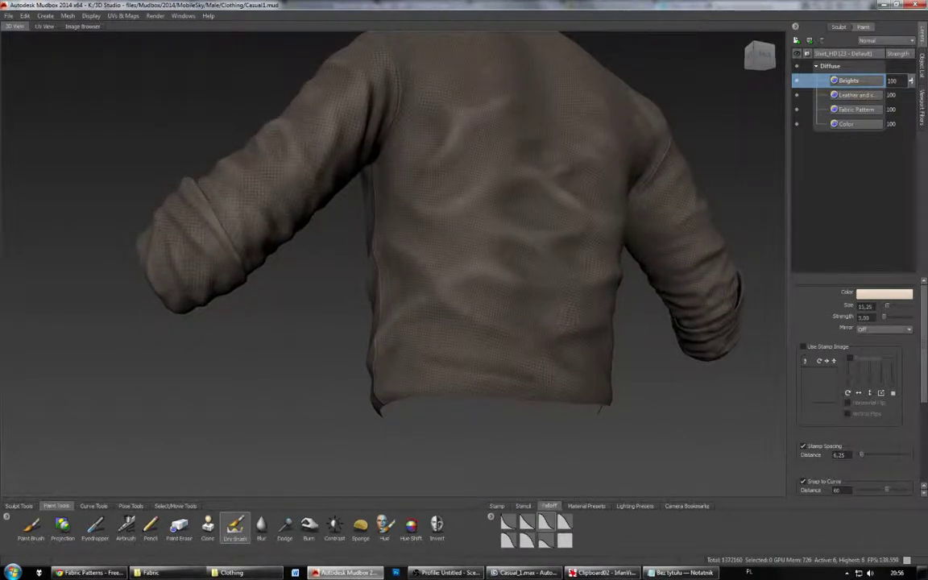
alt+drag(431, 338, 347, 330)
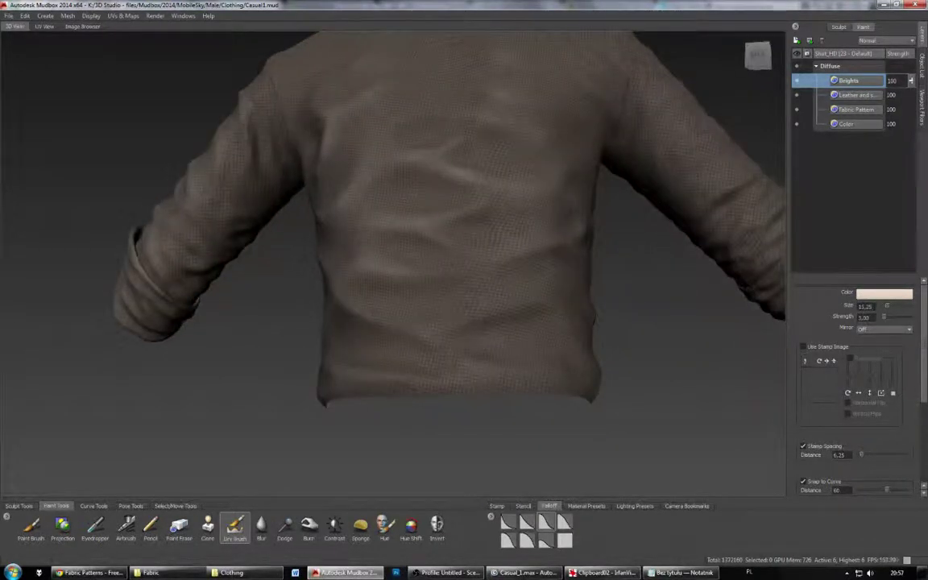
Step: Dry-brush cream highlights along the folds of the shirt's back and shoulder, checking them with the Fabric Pattern layer temporarily hidden
drag(546, 301, 435, 331)
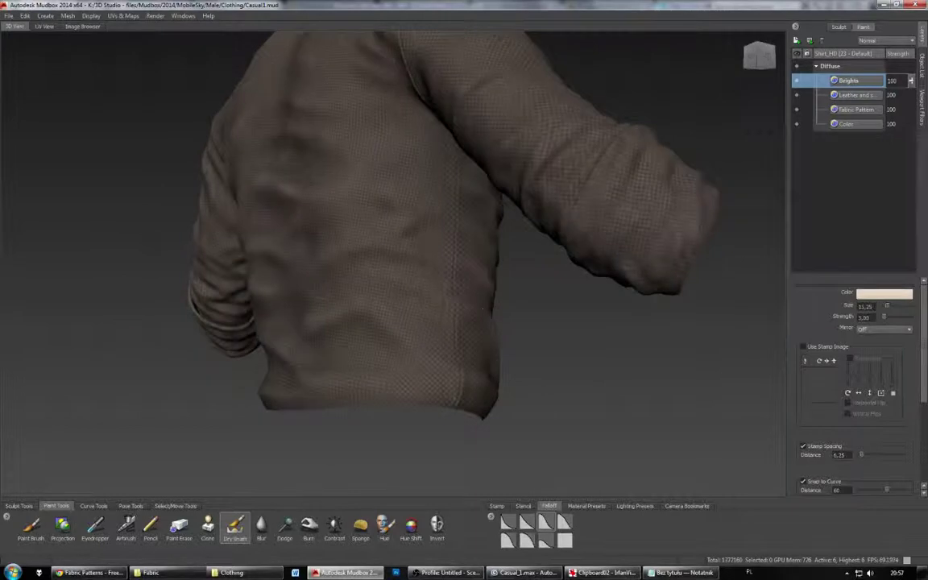
mouse_move(384, 312)
mouse_down()
mouse_move(344, 281)
mouse_move(318, 223)
mouse_up()
alt+drag(378, 87, 439, 157)
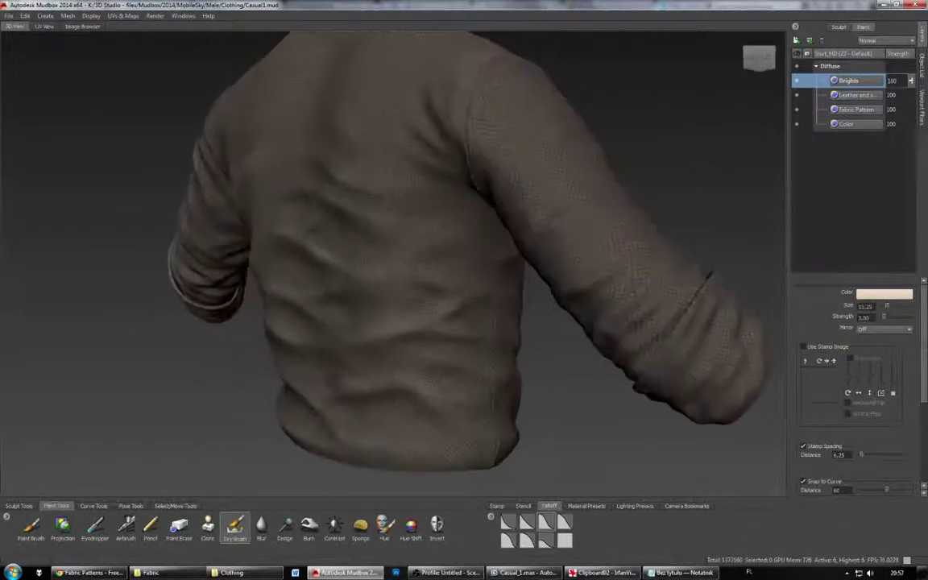
drag(456, 121, 411, 108)
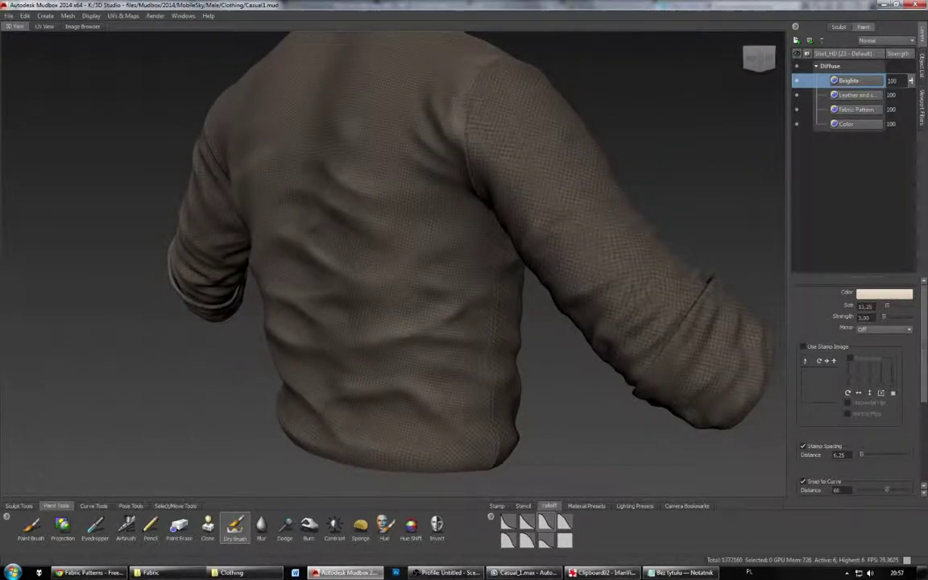
alt+drag(548, 165, 491, 219)
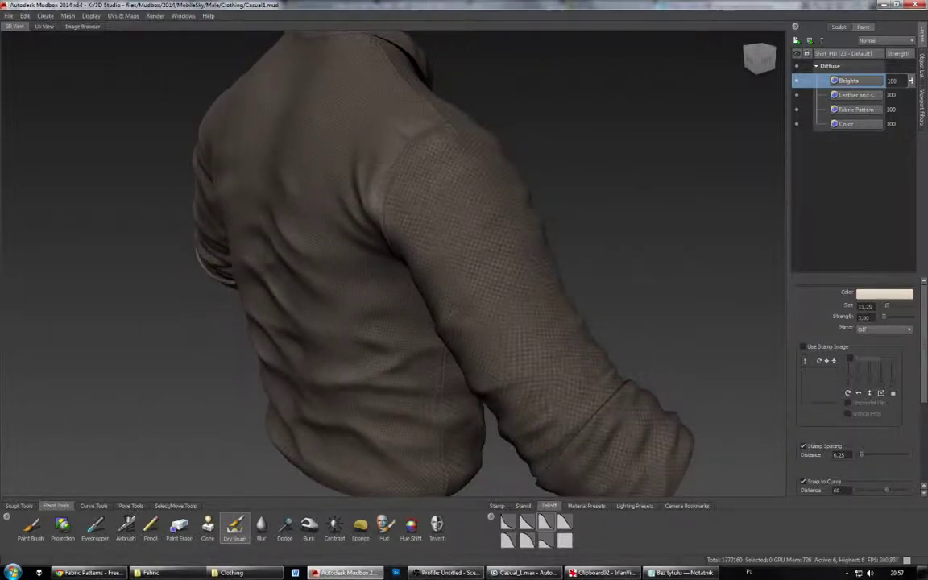
alt+drag(523, 161, 549, 247)
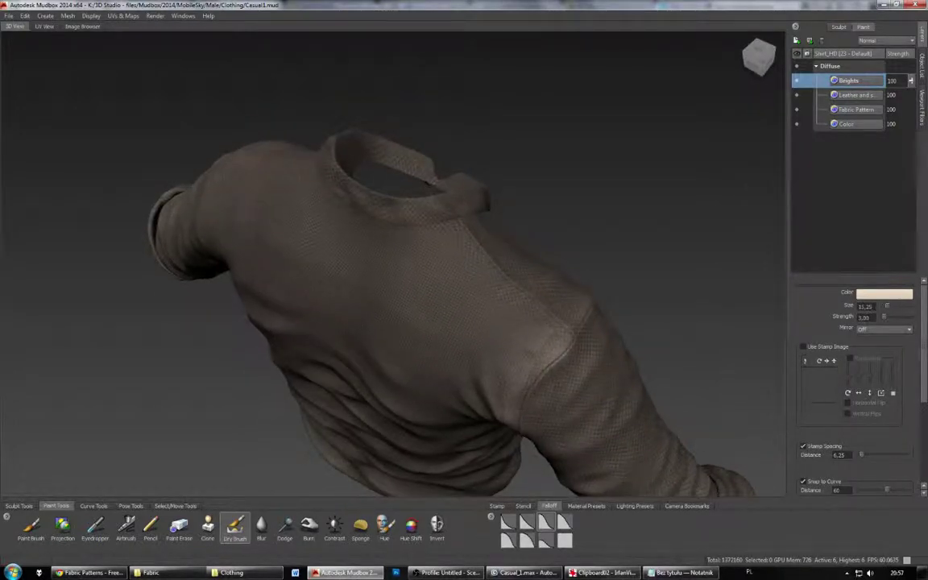
click(797, 110)
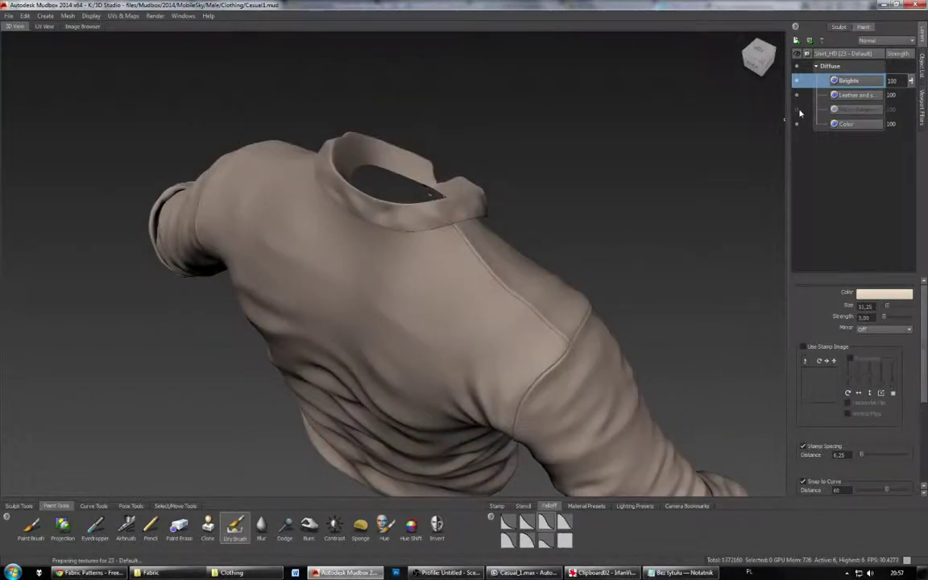
click(796, 110)
Step: Dry-brush cream highlights over the folds of the sleeve and rolled cuff, checking the shirt from several sides
alt+drag(675, 207, 467, 165)
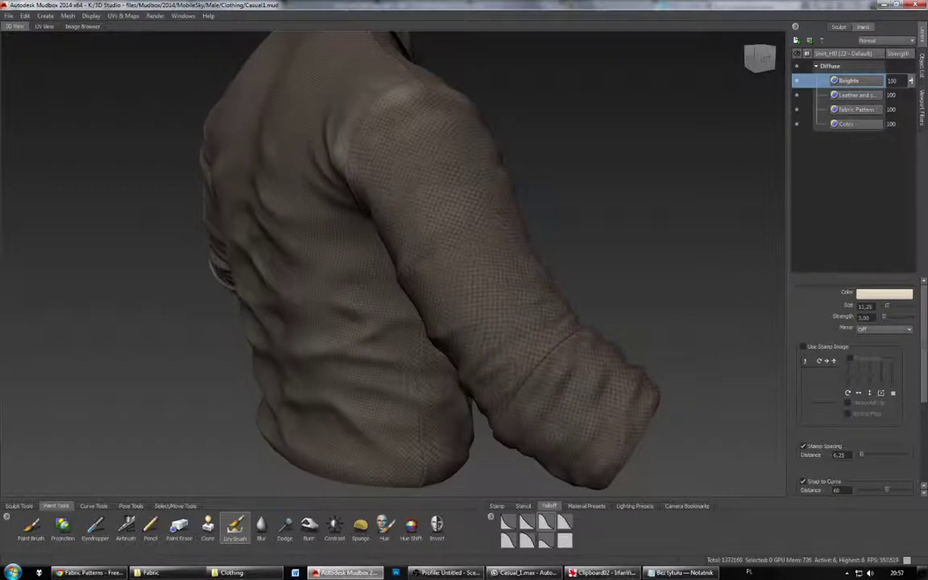
drag(421, 289, 522, 325)
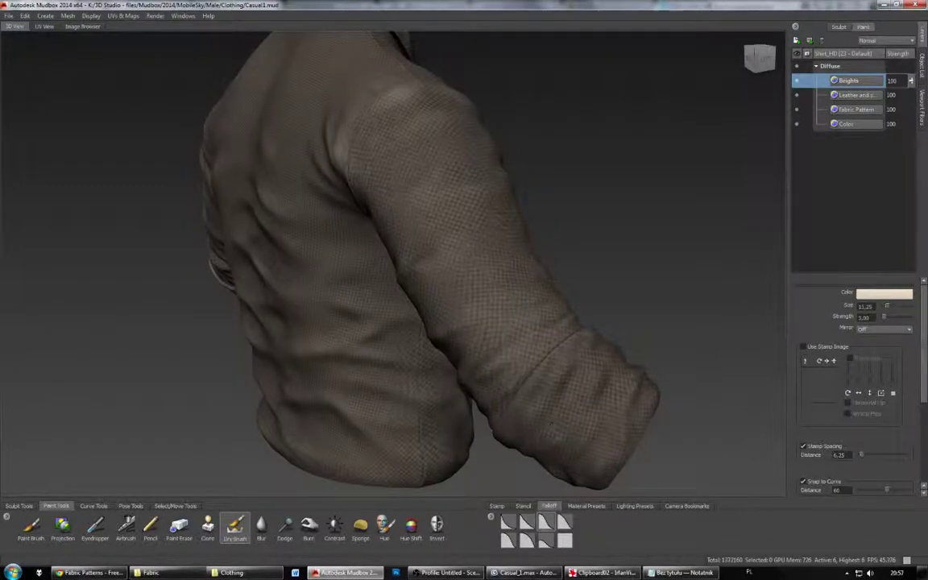
drag(565, 364, 559, 400)
alt+drag(556, 346, 298, 334)
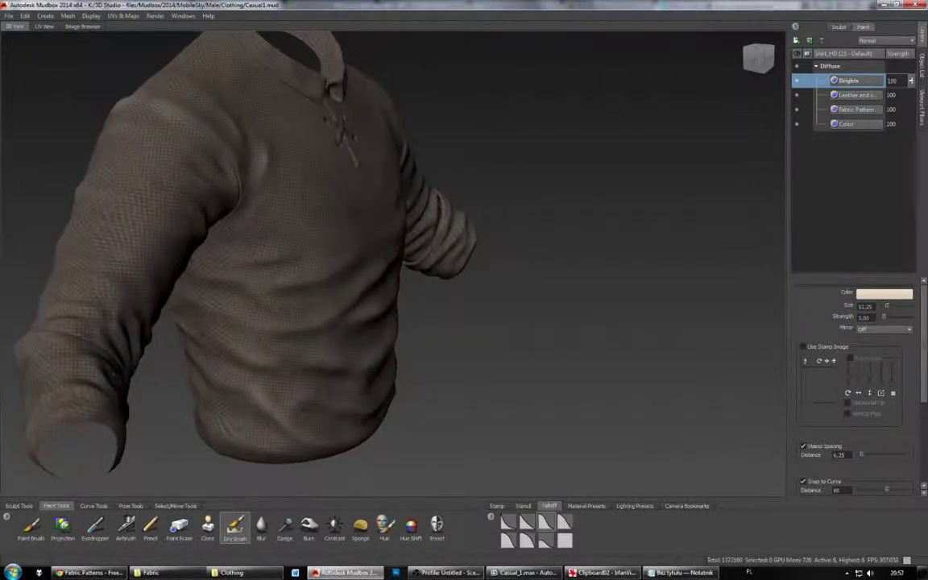
alt+drag(192, 252, 66, 211)
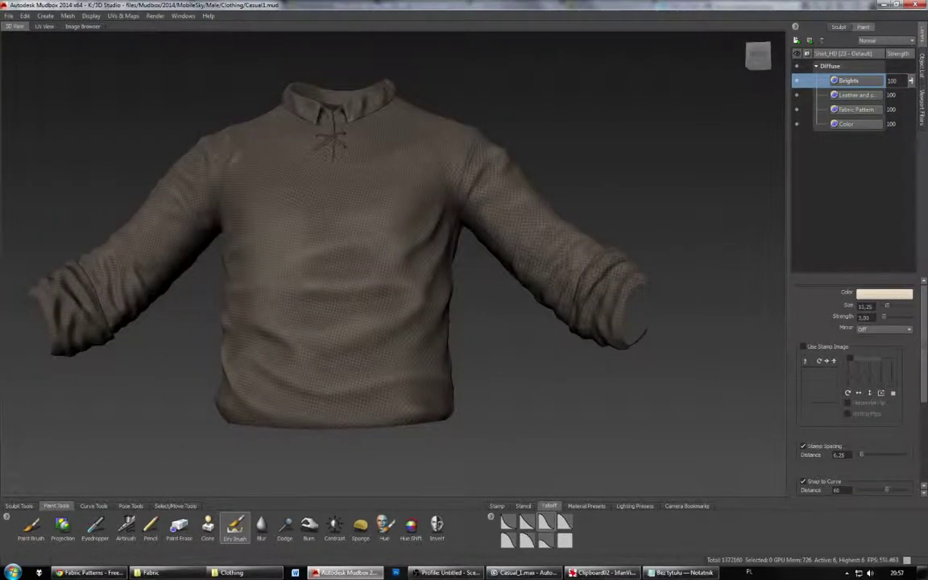
alt+drag(499, 254, 581, 288)
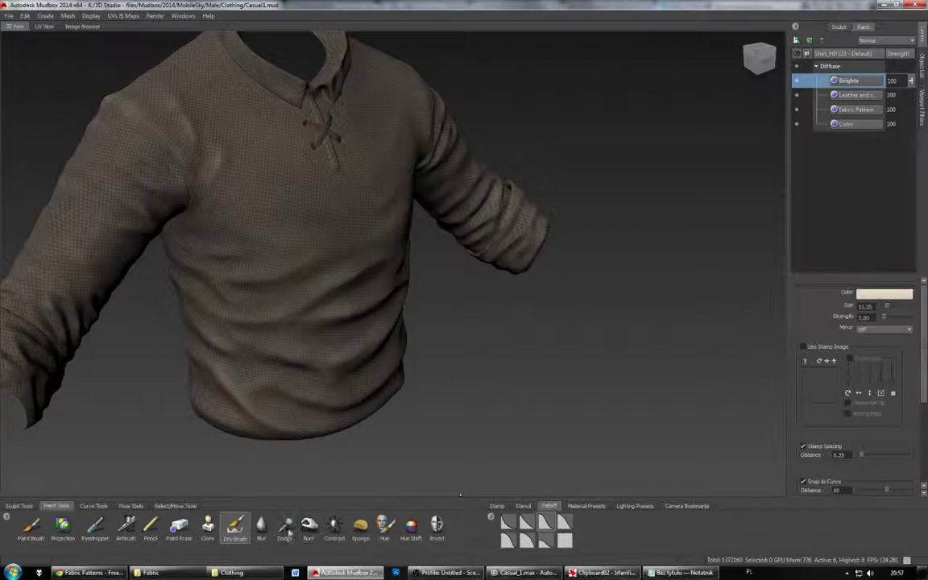
Step: Soften excess highlights around the shoulders and back with Paint Erase at strength 8.80 and size 18.29
click(179, 529)
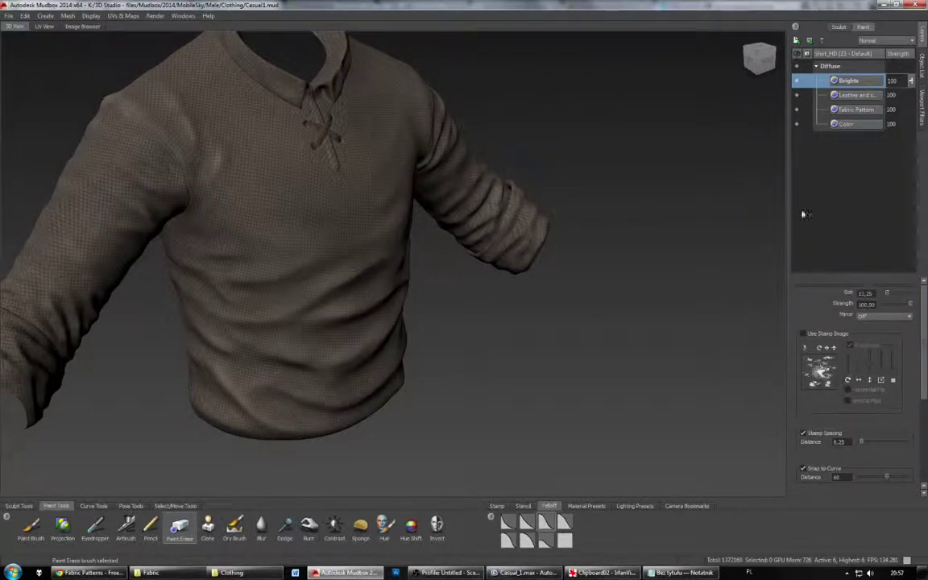
drag(911, 309, 890, 307)
drag(889, 306, 886, 306)
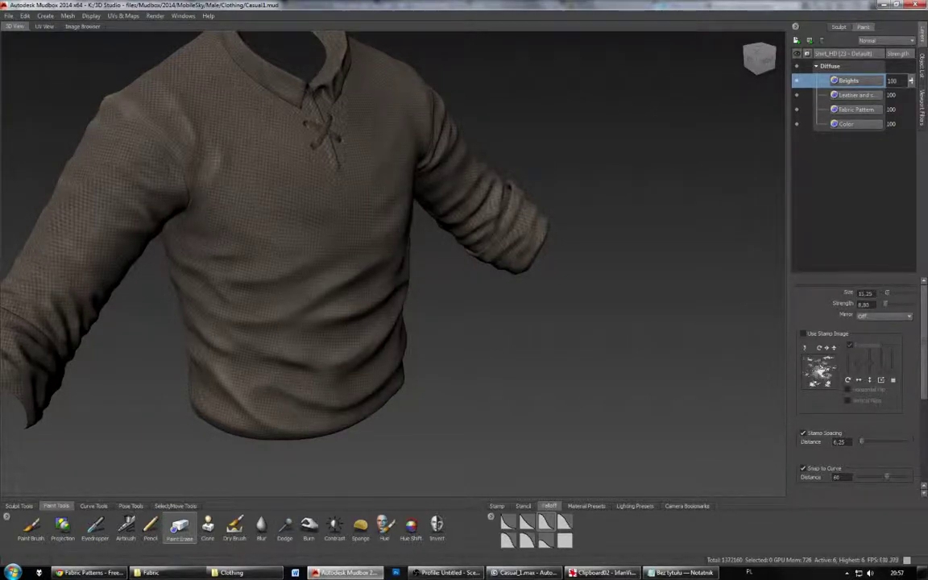
alt+drag(233, 153, 503, 89)
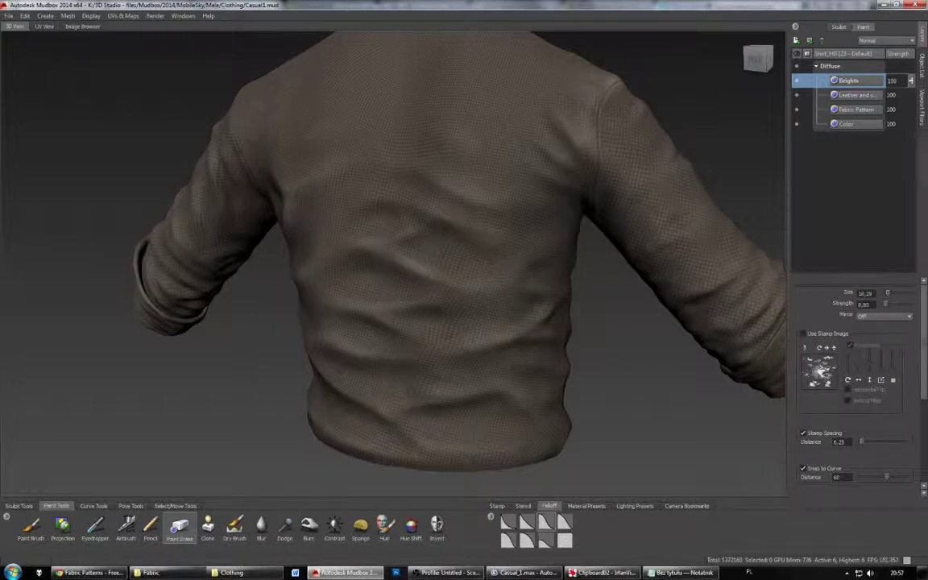
alt+drag(475, 169, 582, 182)
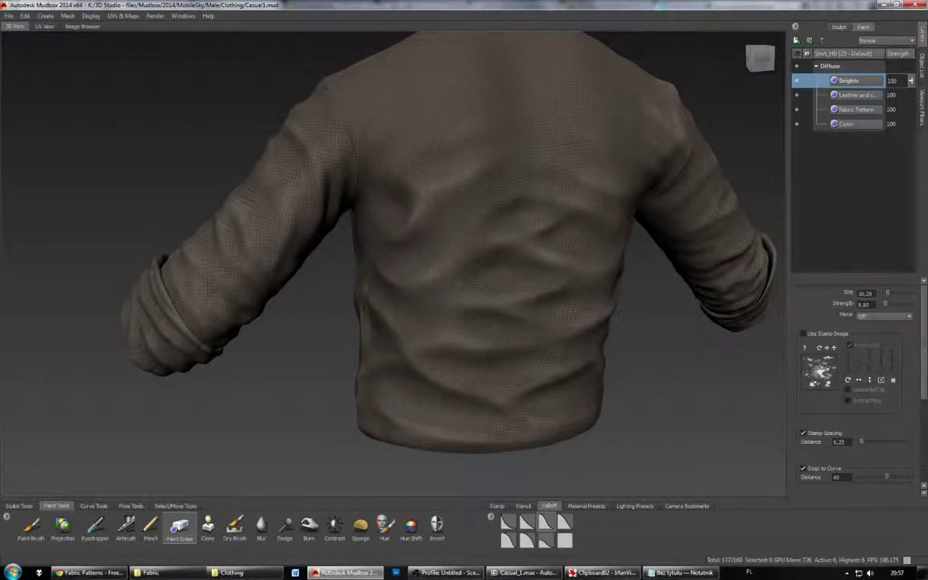
alt+drag(516, 241, 363, 246)
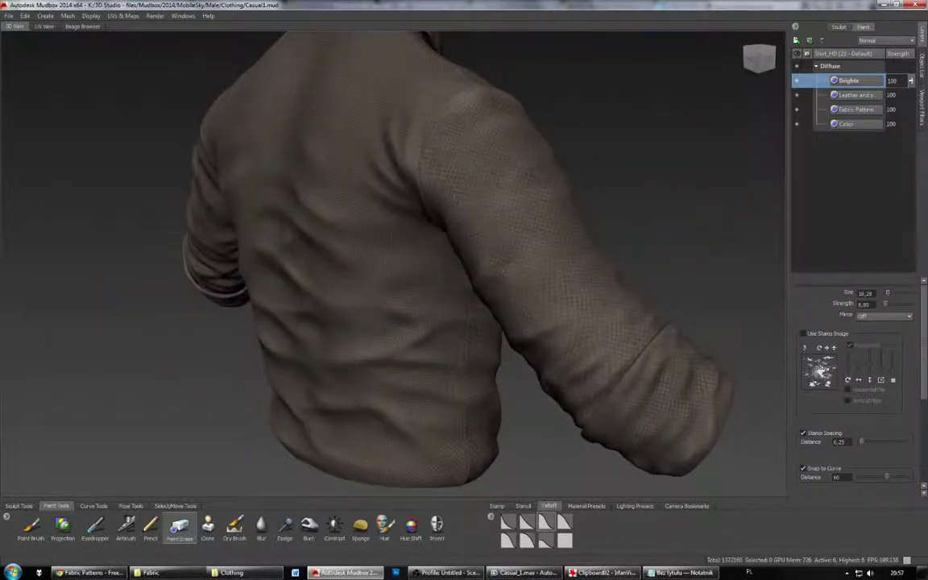
alt+drag(658, 331, 294, 298)
scroll(246, 314, down, 8)
scroll(271, 290, up, 4)
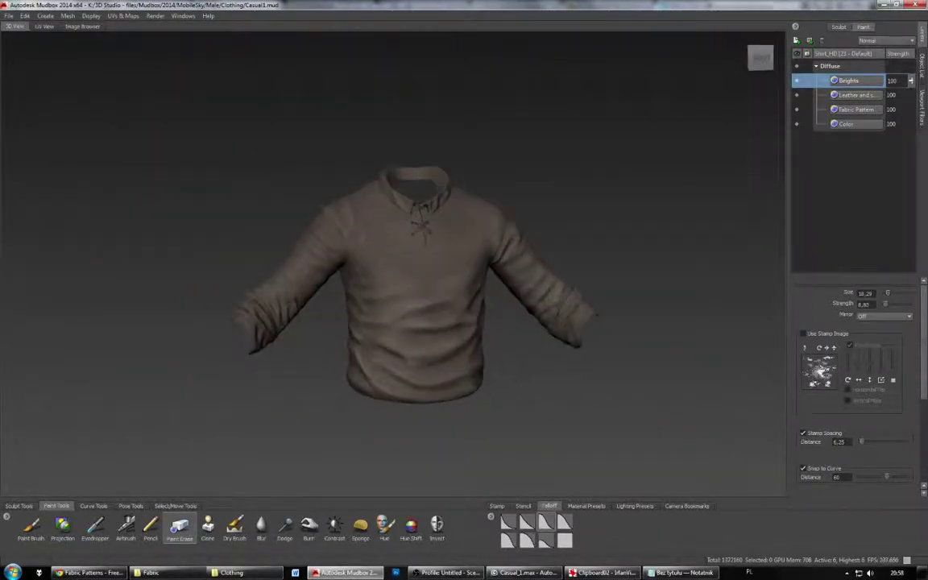
Step: Switch back to the Dry Brush at size 42.39, undoing an unwanted stroke on the upper chest
click(235, 527)
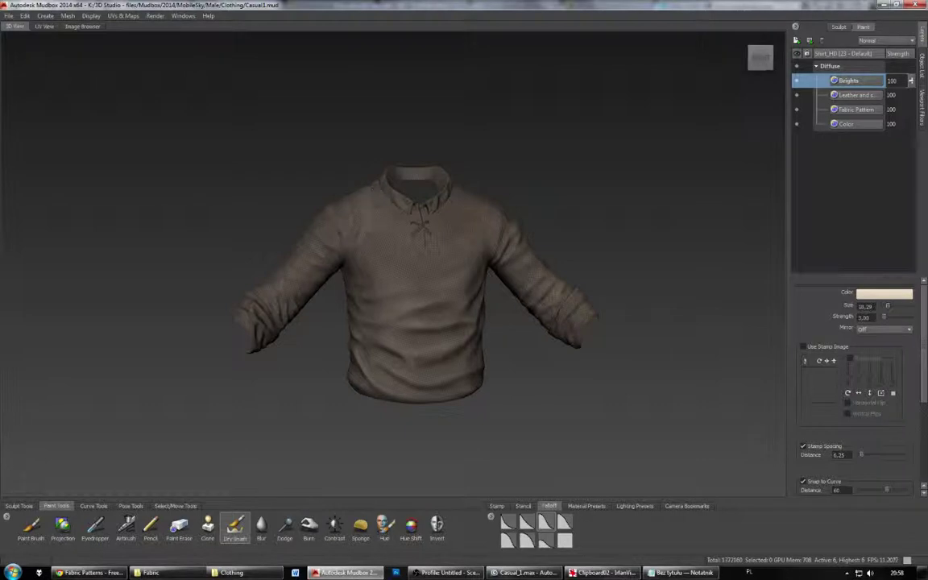
mouse_move(369, 211)
mouse_down()
mouse_move(390, 234)
mouse_move(372, 211)
mouse_up()
key(ctrl+z)
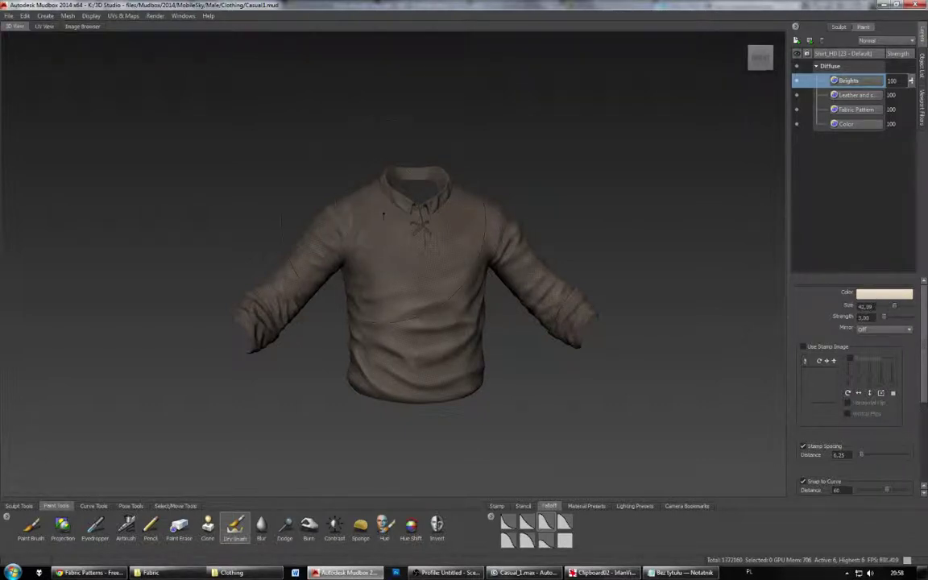
Step: Compare blend modes for the Brights layer on the shirt's back and set the layer to Divide
alt+drag(278, 254, 69, 276)
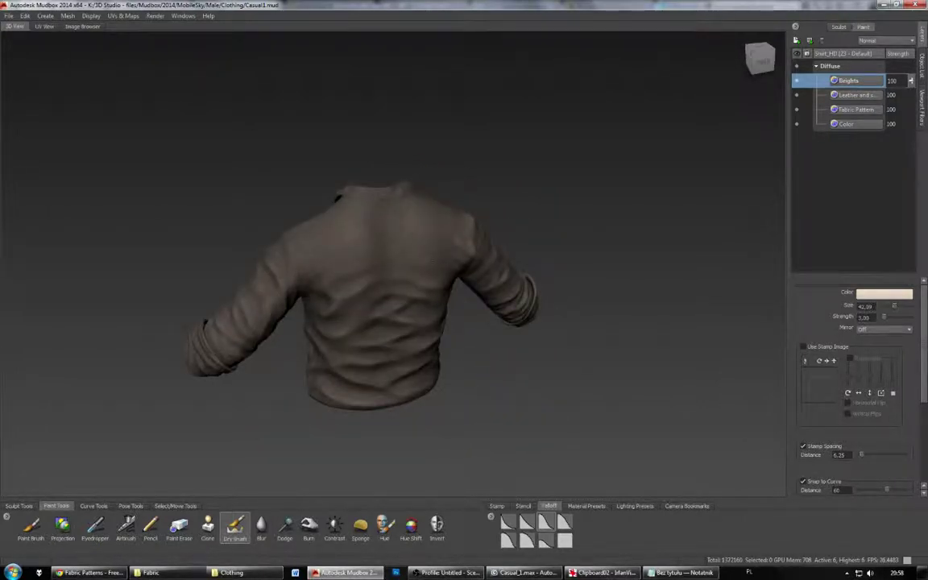
mouse_move(332, 255)
alt+mouse_down()
mouse_move(302, 232)
mouse_move(338, 228)
mouse_move(319, 223)
alt+mouse_up()
click(891, 43)
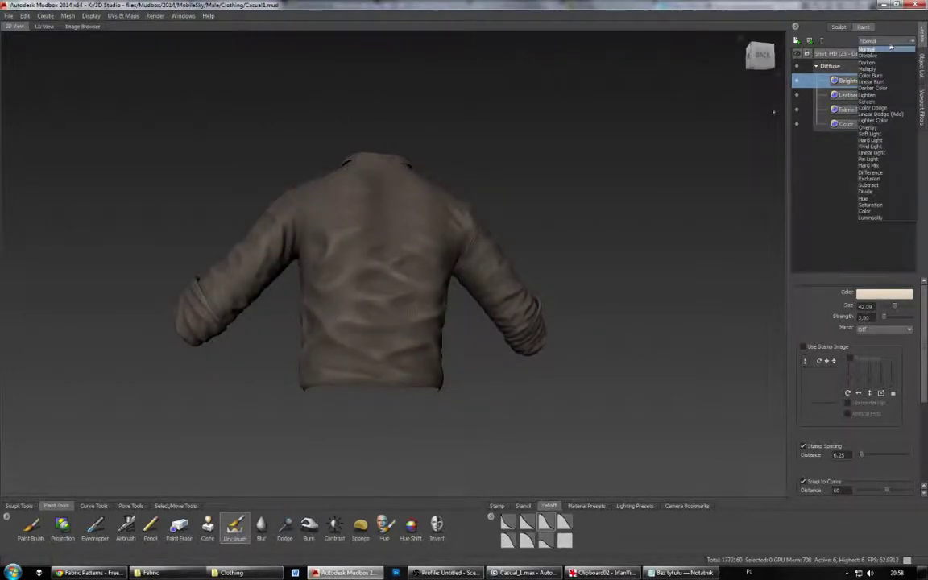
click(878, 62)
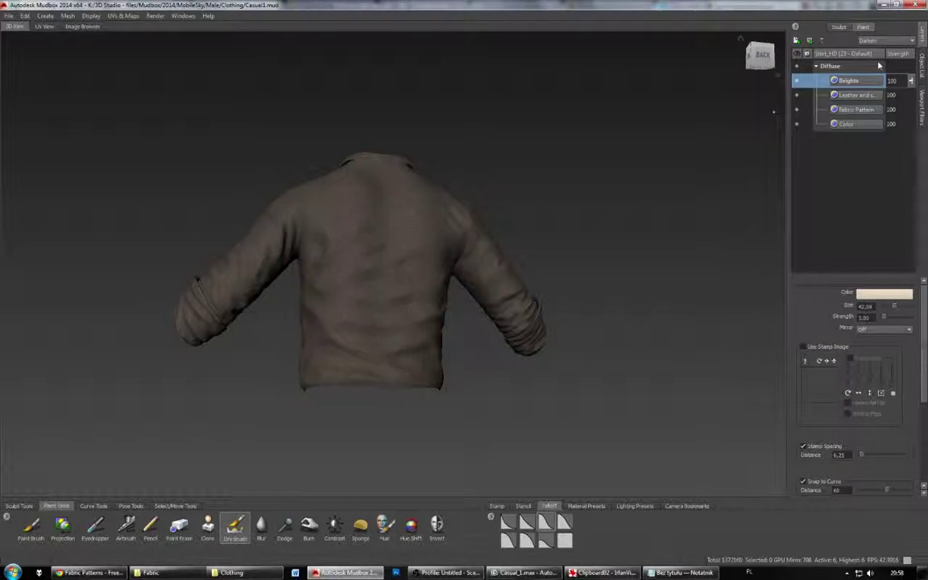
key(Down)
key(Down)
key(Down)
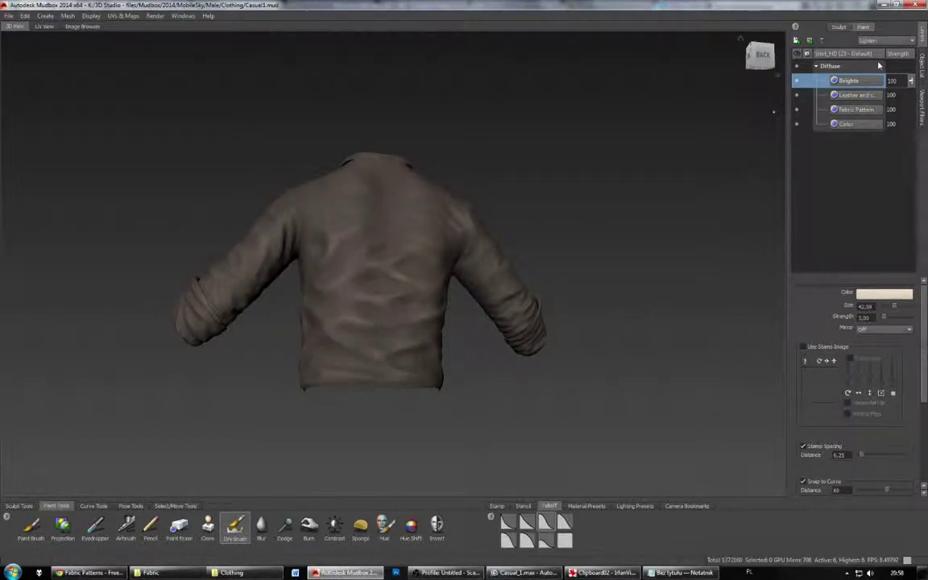
key(Down)
key(Up)
key(Up)
key(Up)
key(Down)
key(Down)
key(Down)
key(Down)
key(Down)
key(Down)
key(Down)
key(Down)
key(Down)
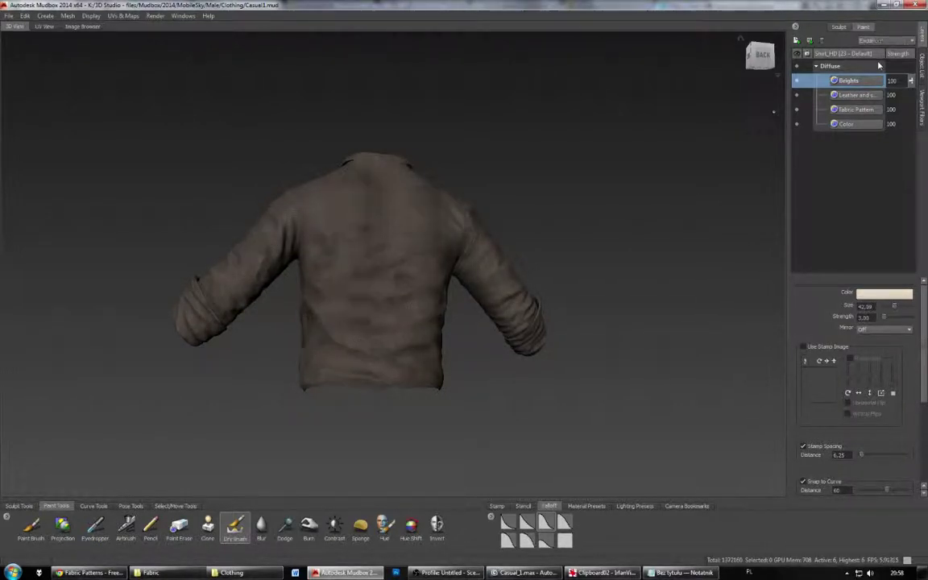
key(Up)
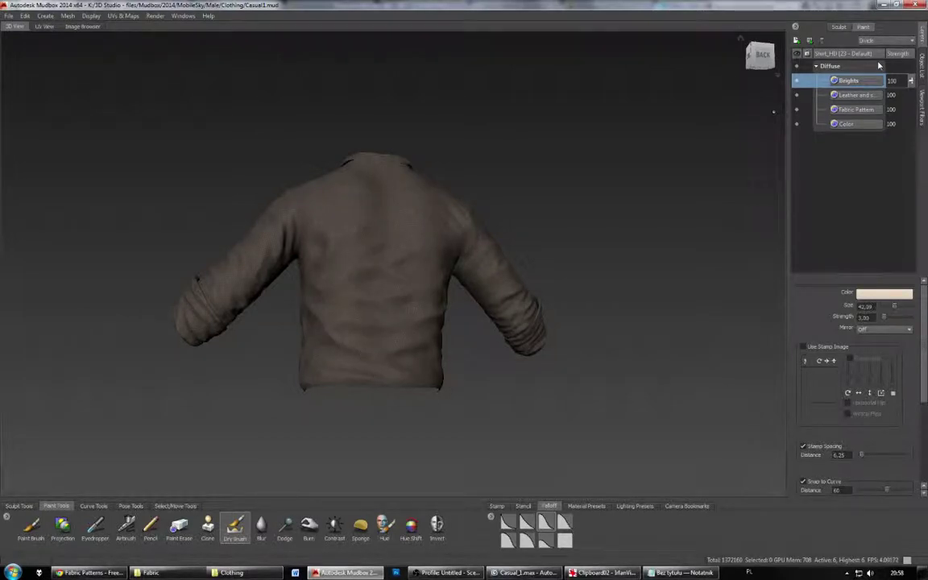
Step: Examine how the Divide-blended Brights layer looks on the shirt's front and sleeves
alt+drag(386, 262, 701, 270)
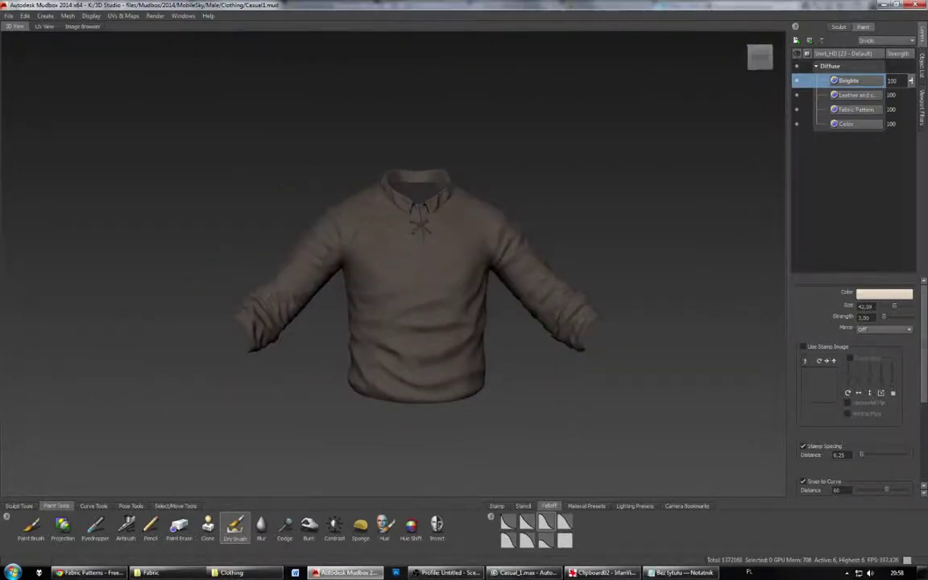
alt+drag(419, 282, 439, 286)
alt+right_drag(439, 286, 512, 290)
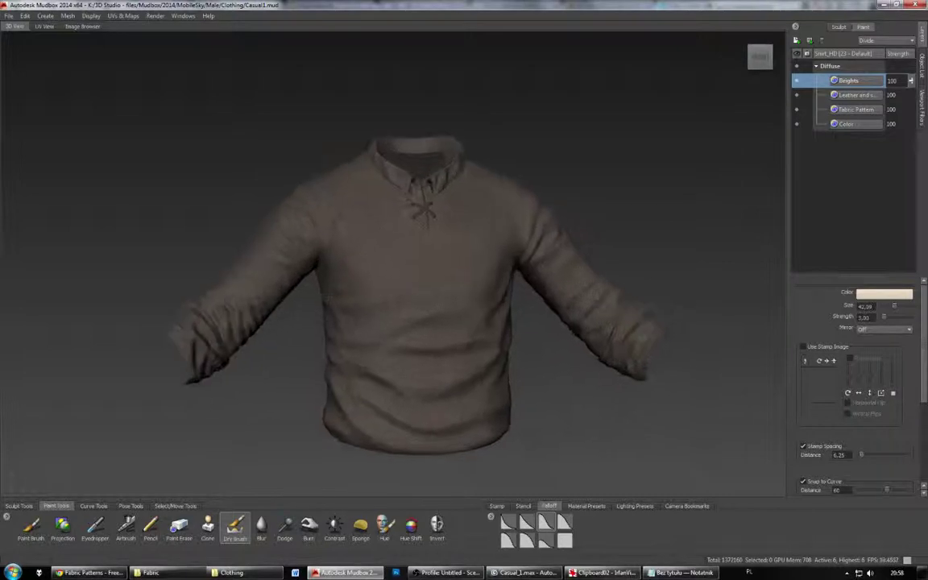
alt+middle_drag(484, 290, 460, 276)
mouse_move(460, 275)
alt+mouse_down()
mouse_move(463, 302)
mouse_move(382, 288)
mouse_move(453, 292)
alt+mouse_up()
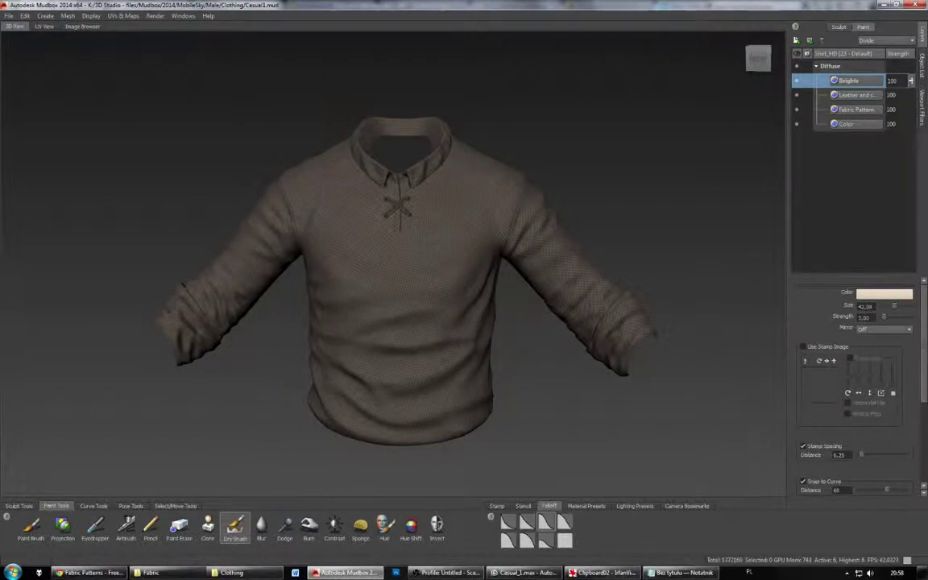
mouse_move(477, 168)
alt+mouse_down()
mouse_move(407, 178)
mouse_move(501, 171)
mouse_move(489, 177)
alt+mouse_up()
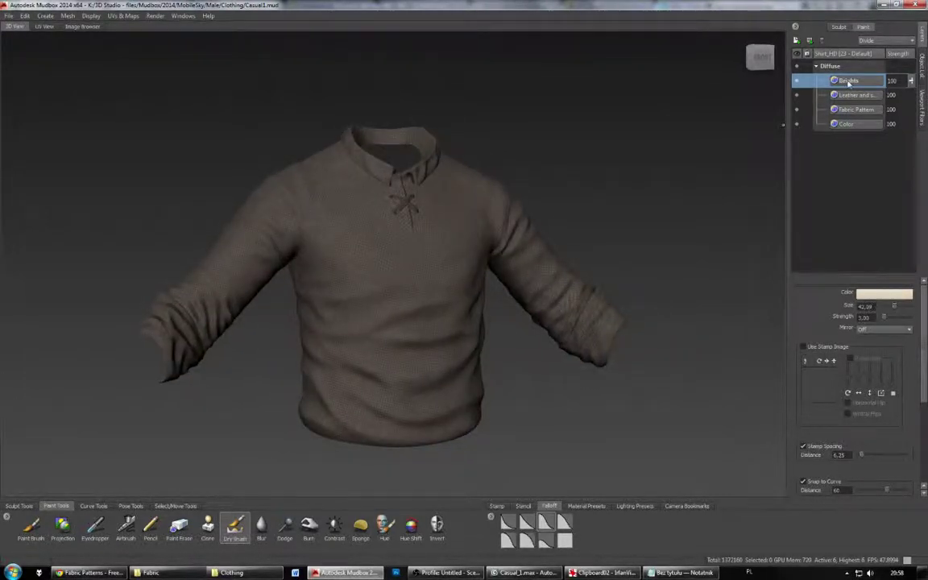
click(872, 42)
click(873, 45)
mouse_move(484, 202)
alt+mouse_down()
mouse_move(410, 205)
mouse_move(487, 201)
alt+mouse_up()
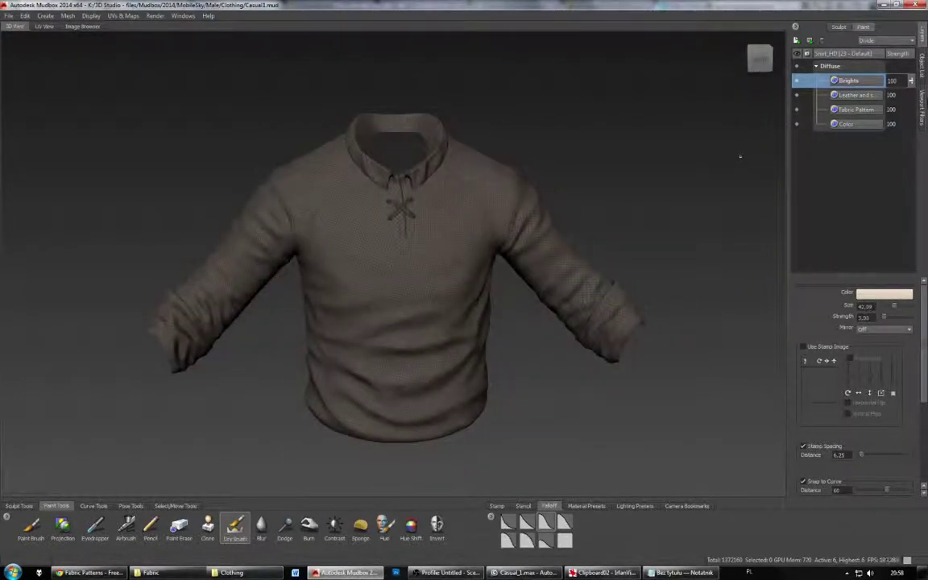
Step: Enable the Tonemapper, Ambient Occlusion and Cavity Ambient Occlusion viewport filters and review the shirt's front
click(923, 100)
click(797, 57)
click(797, 92)
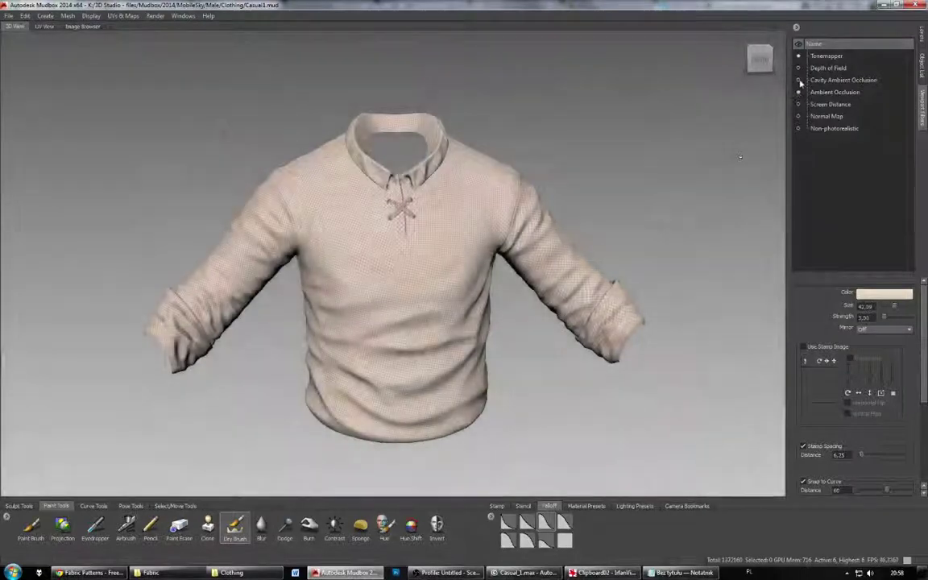
click(798, 81)
mouse_move(592, 242)
alt+mouse_down()
mouse_move(676, 265)
mouse_move(598, 245)
mouse_move(685, 236)
mouse_move(567, 248)
alt+mouse_up()
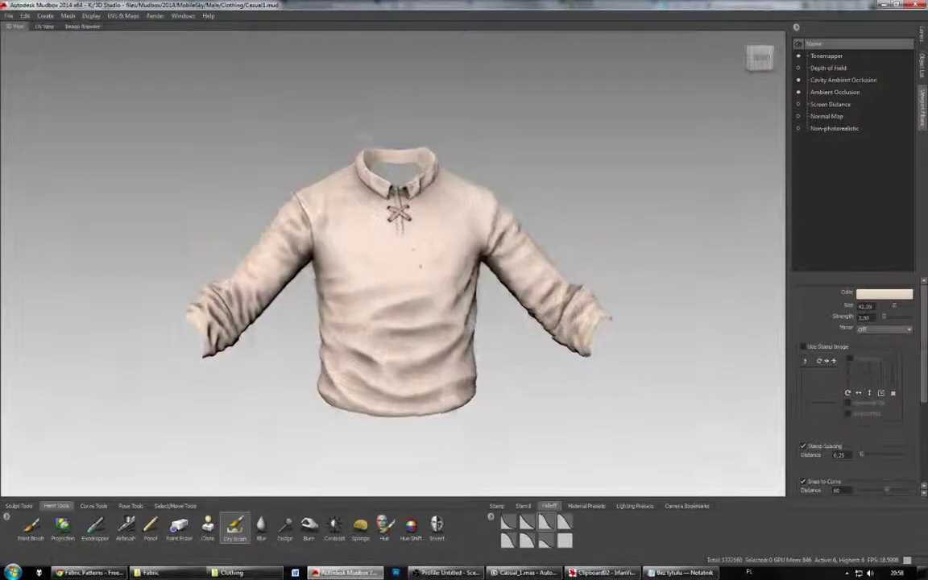
alt+right_drag(421, 263, 462, 266)
mouse_move(462, 266)
alt+mouse_down()
mouse_move(497, 274)
mouse_move(451, 276)
alt+mouse_up()
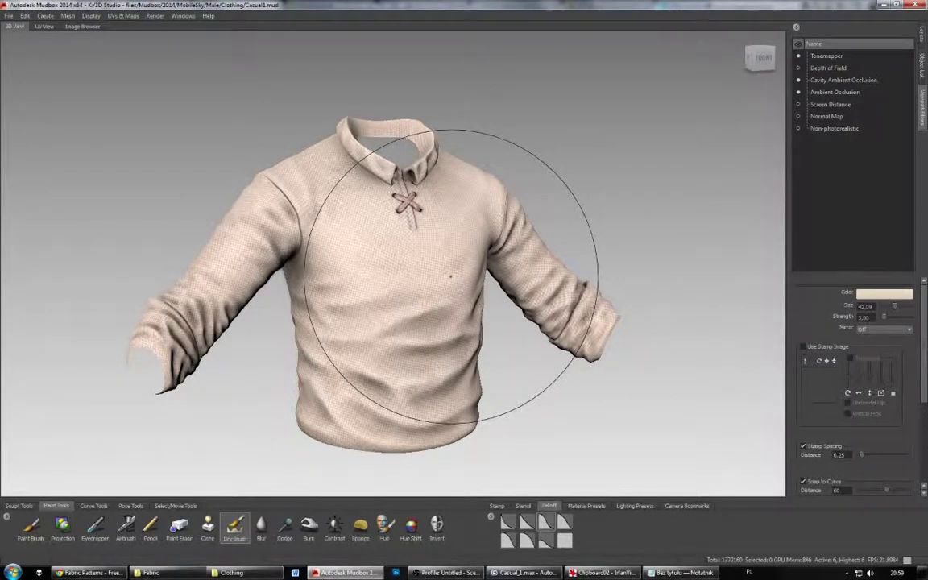
Step: Switch to the Projection brush and examine the fabric and seams on the shirt's shoulder and back
click(63, 527)
alt+drag(414, 287, 568, 375)
scroll(466, 356, up, 4)
alt+drag(466, 356, 484, 322)
scroll(582, 242, up, 2)
scroll(471, 436, up, 3)
alt+drag(467, 435, 460, 373)
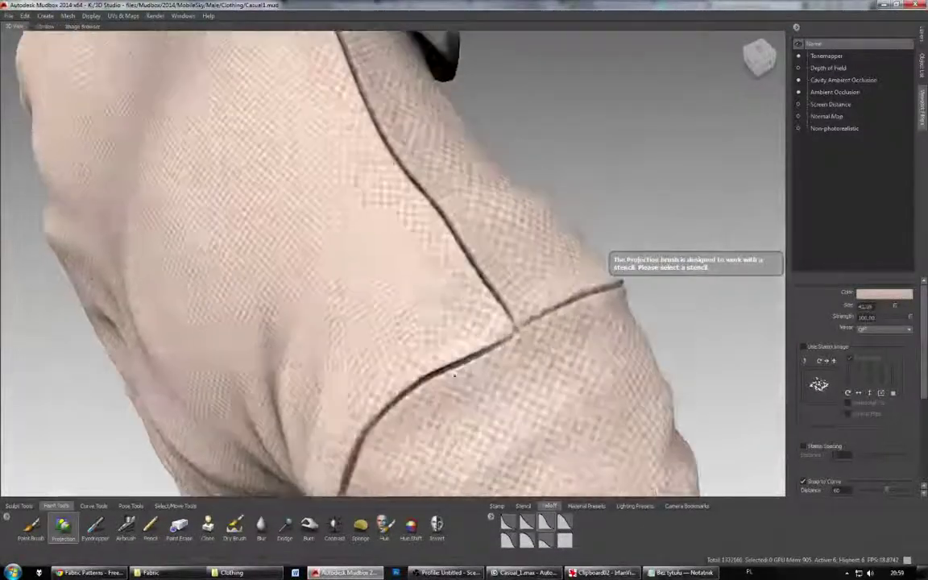
scroll(471, 436, up, 5)
scroll(471, 436, down, 8)
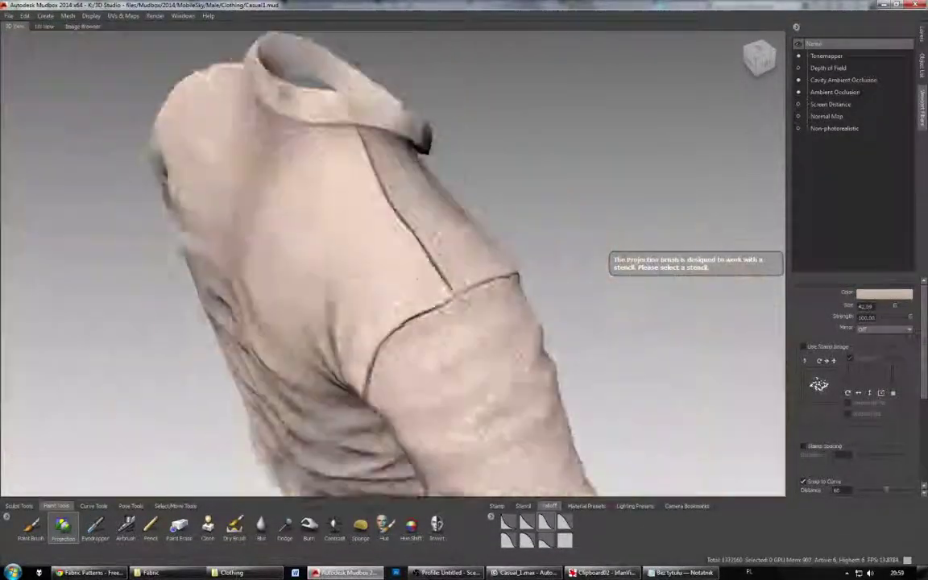
mouse_move(471, 435)
alt+mouse_down()
mouse_move(524, 281)
mouse_move(437, 147)
mouse_move(447, 155)
mouse_move(399, 229)
alt+mouse_up()
scroll(399, 228, up, 4)
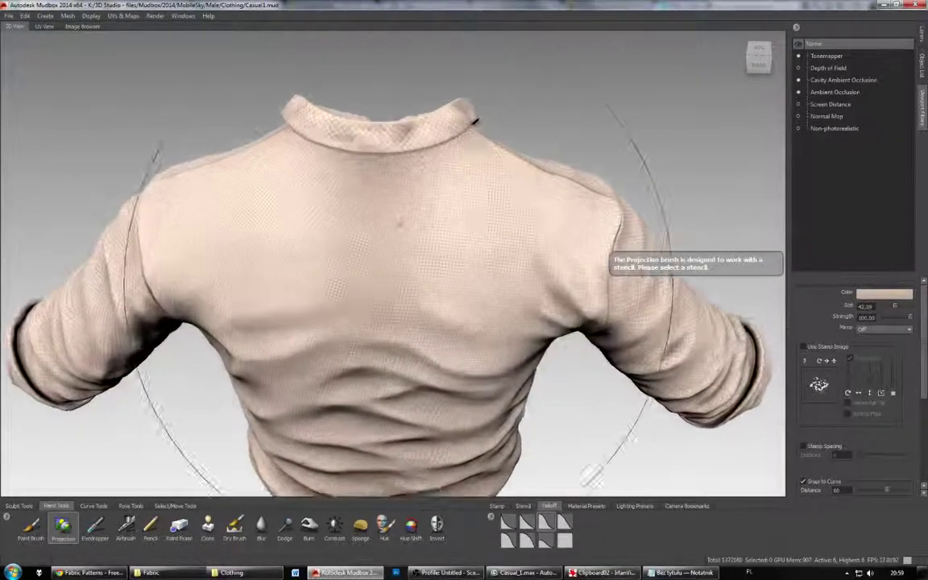
Step: Turn off the Tonemapper, Cavity Ambient Occlusion and Ambient Occlusion viewport filters
click(922, 67)
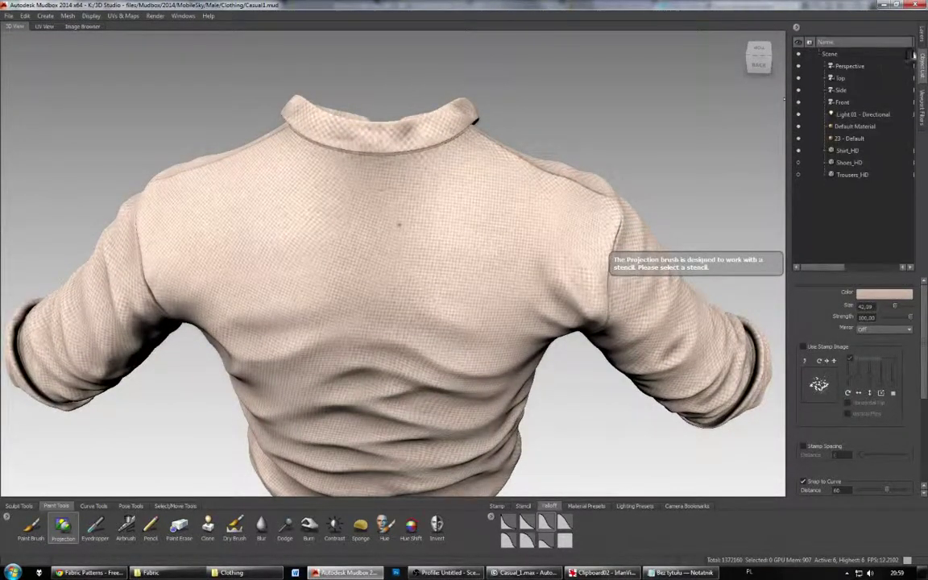
click(922, 36)
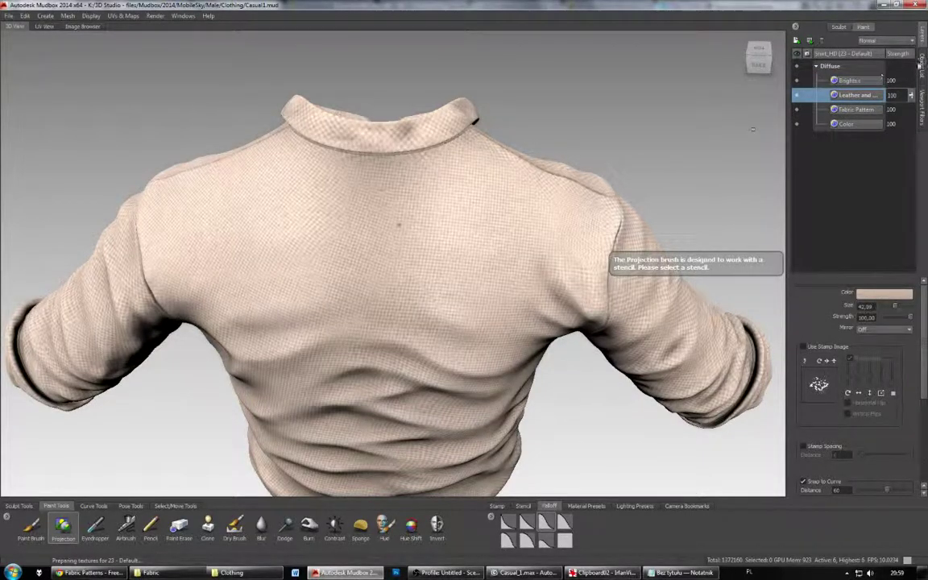
click(923, 105)
click(798, 58)
click(797, 81)
click(797, 91)
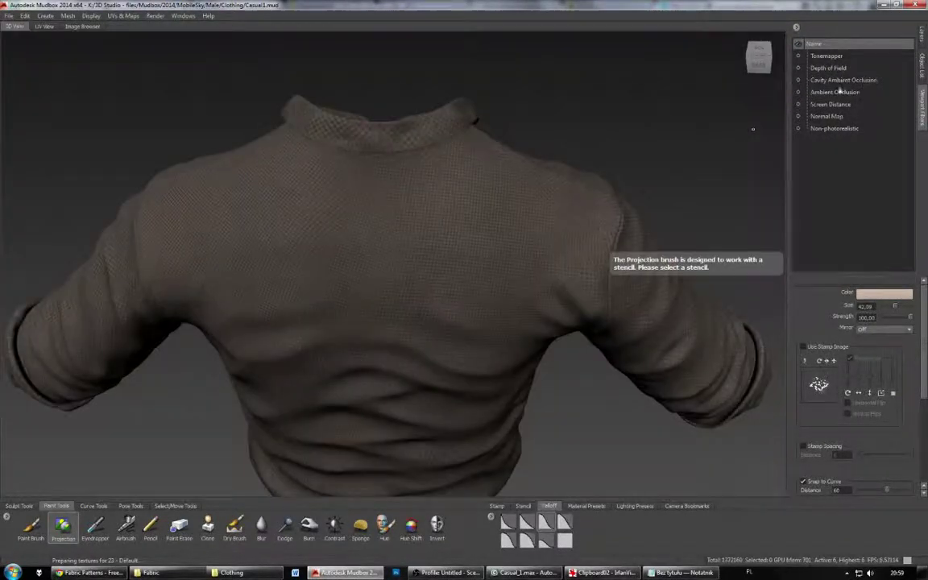
Step: Toggle the Tonemapper and Ambient Occlusion filters for comparison and leave only Cavity Ambient Occlusion enabled
click(923, 41)
click(921, 92)
click(798, 56)
click(800, 56)
click(799, 94)
click(798, 94)
click(798, 83)
Step: Choose Paint Erase with a brush size of 1.74 for the small dark spot on the shirt's upper back
alt+right_drag(451, 250, 596, 258)
alt+middle_drag(415, 118, 408, 306)
click(924, 71)
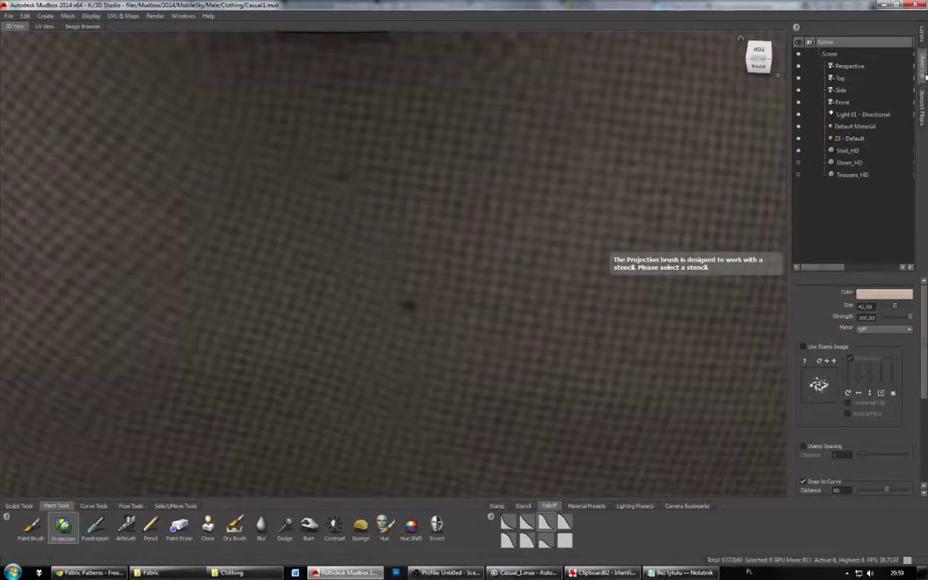
click(923, 35)
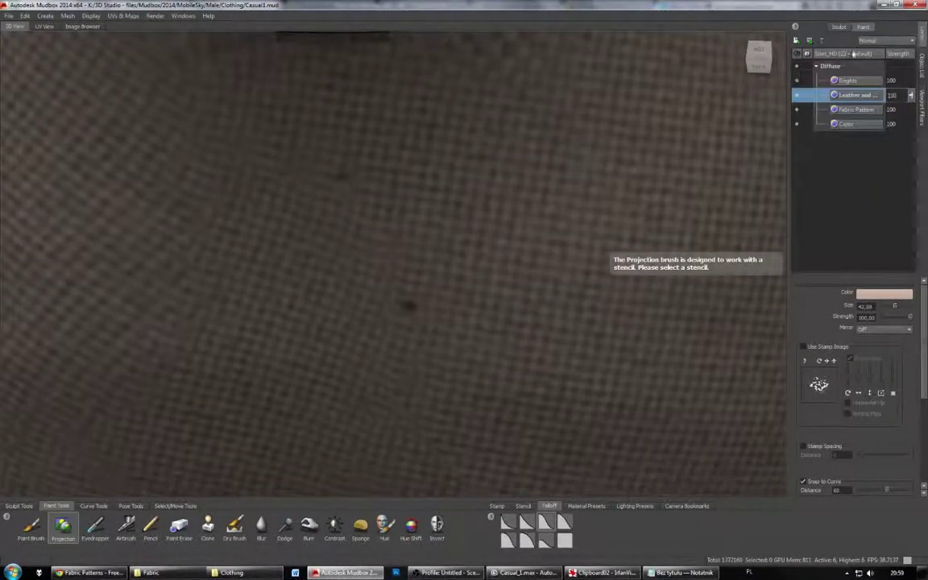
click(840, 28)
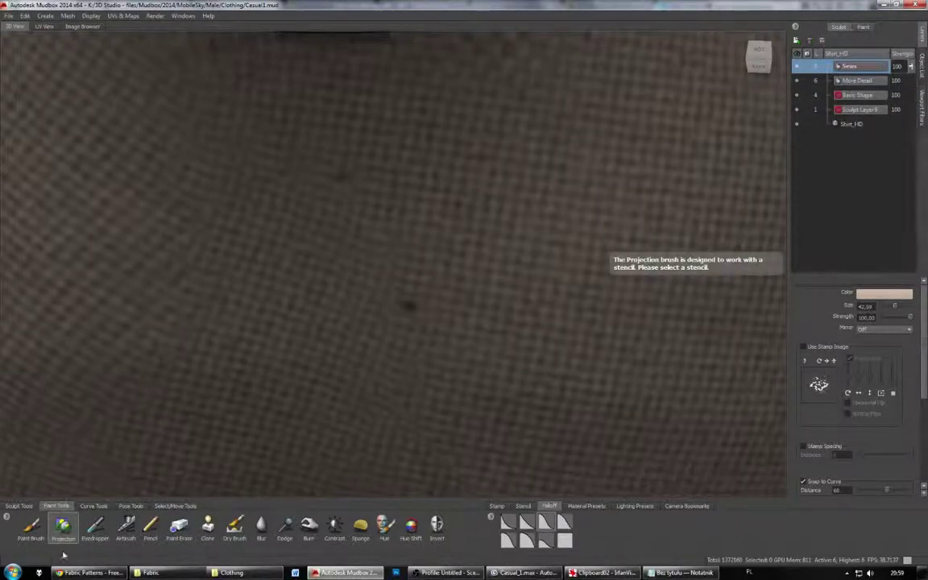
click(179, 528)
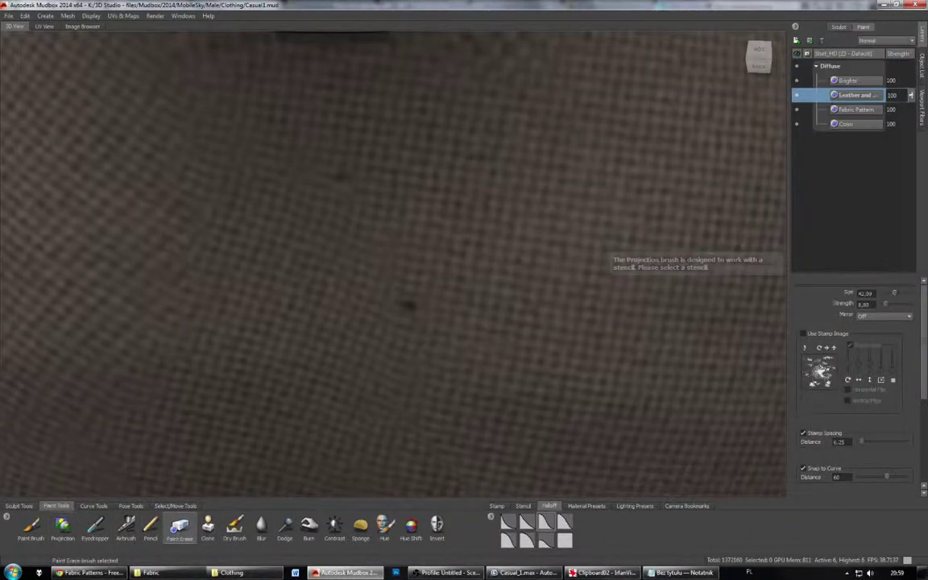
key(b)
drag(401, 303, 401, 514)
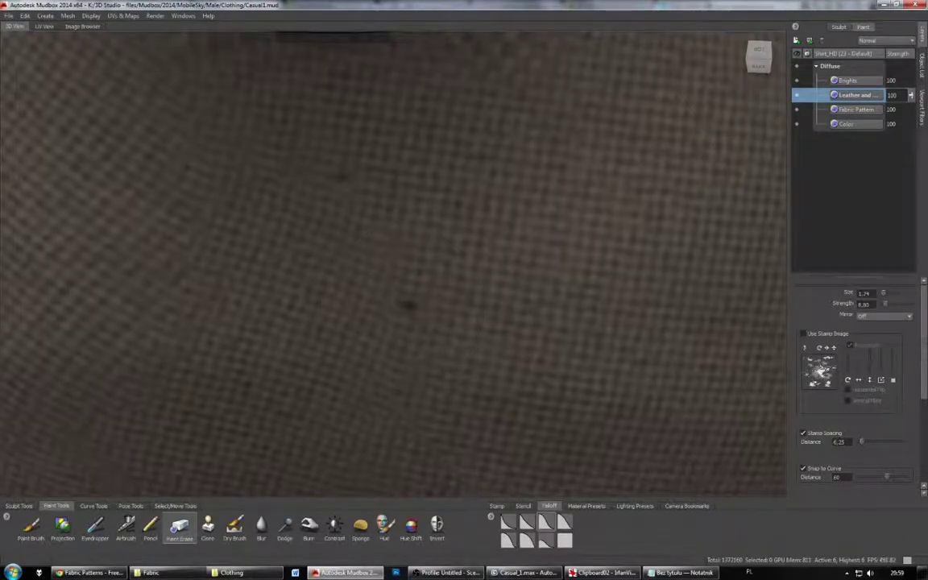
Step: Erase the dark spot on the upper back from the More Detail sculpt layer using the sculpting Erase brush
click(794, 110)
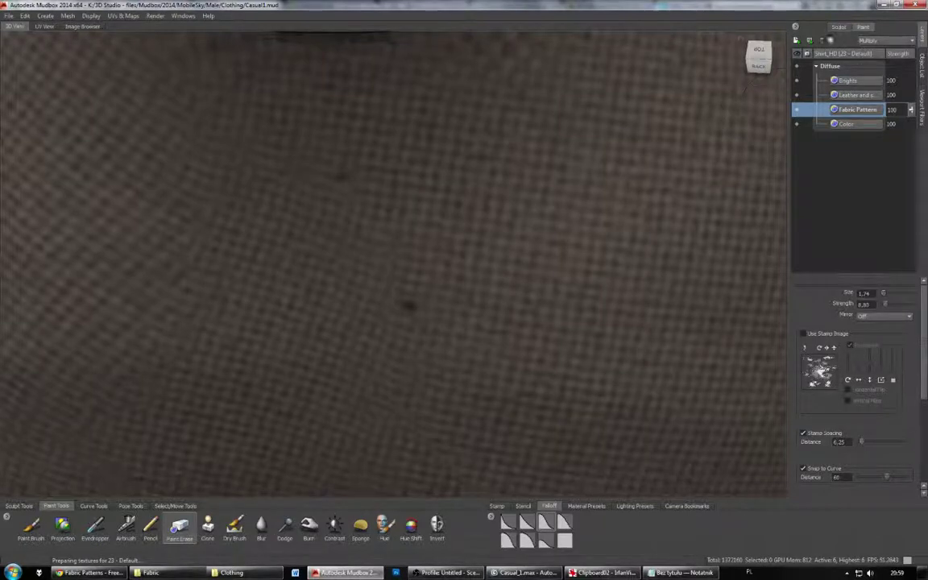
click(812, 95)
click(26, 506)
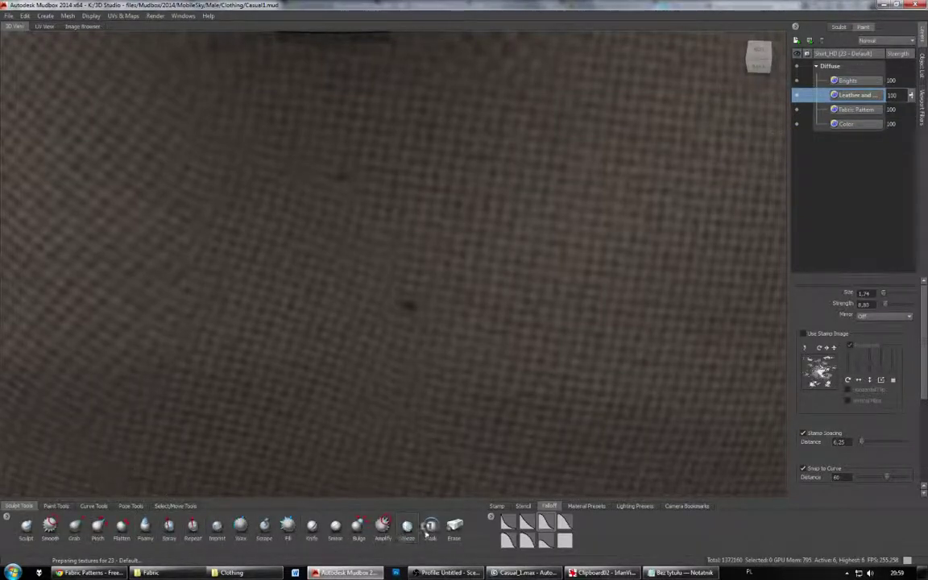
click(455, 528)
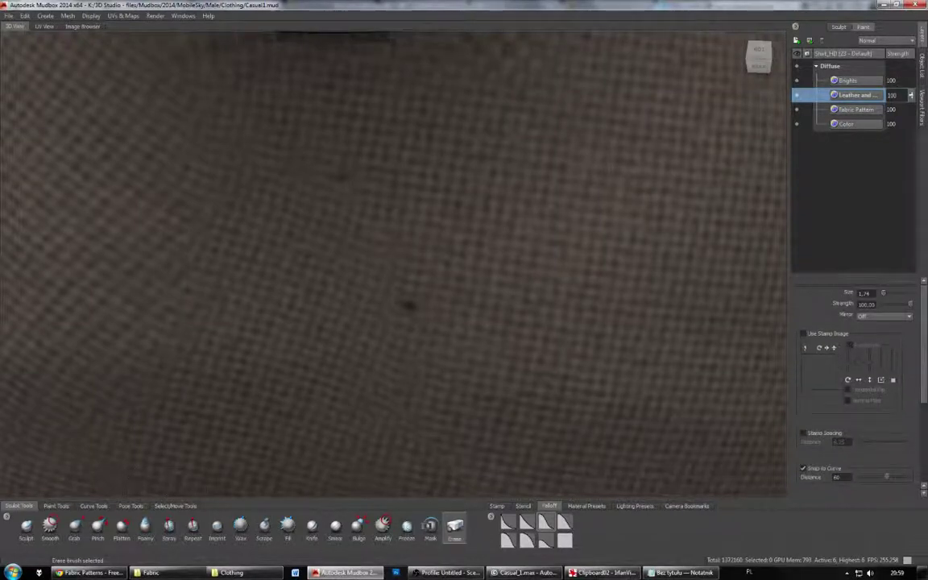
click(838, 26)
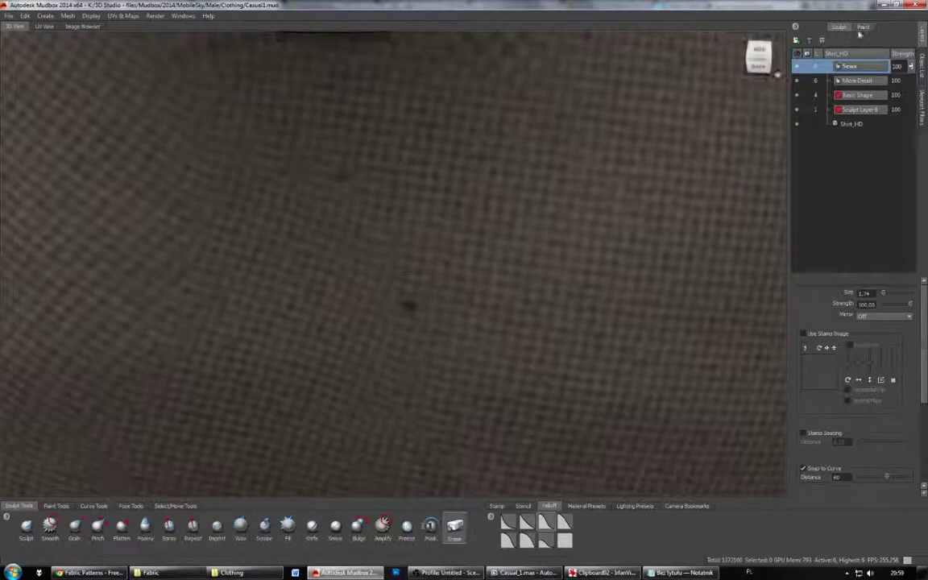
click(856, 81)
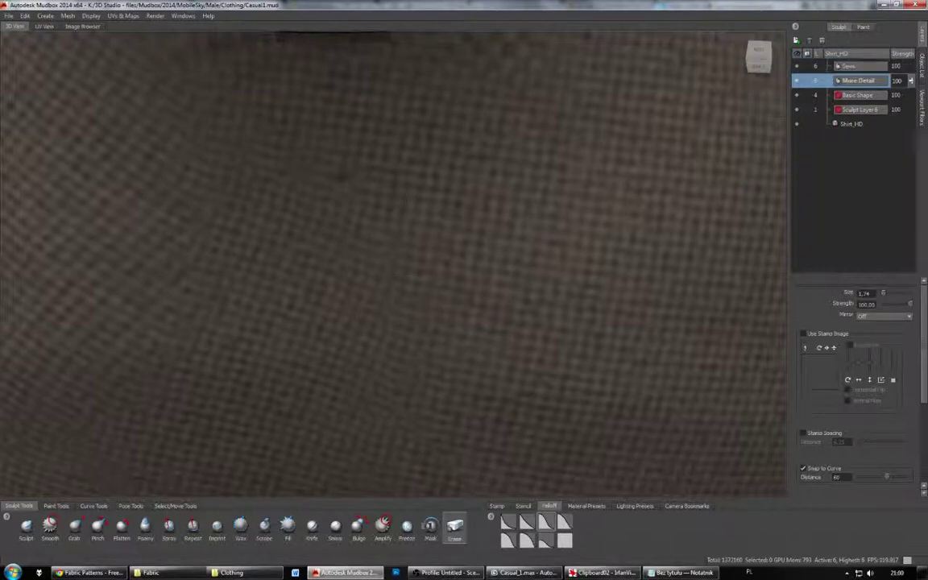
Step: Review the whole shirt from back to front and return to its paint layers
scroll(393, 264, down, 8)
alt+drag(258, 274, 568, 229)
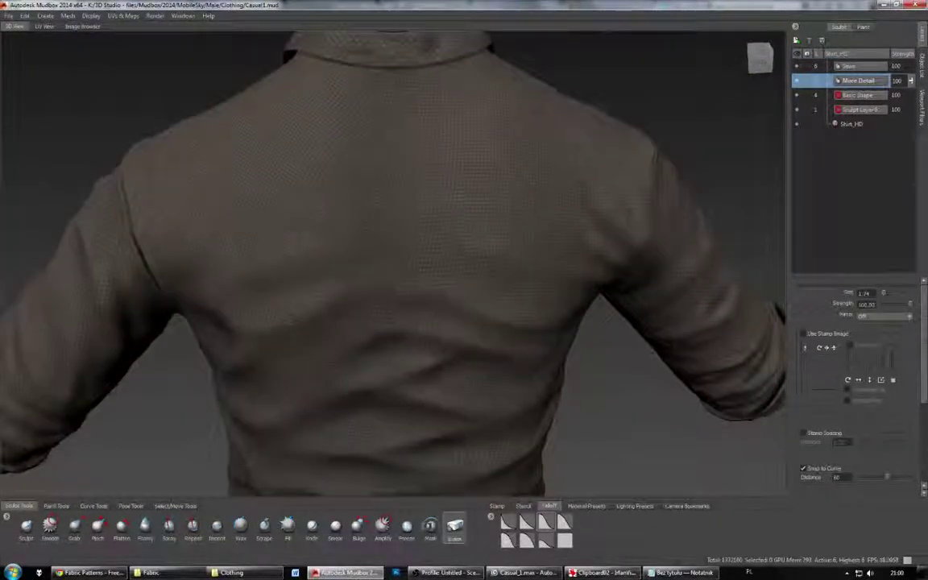
scroll(393, 264, down, 6)
alt+drag(265, 258, 604, 282)
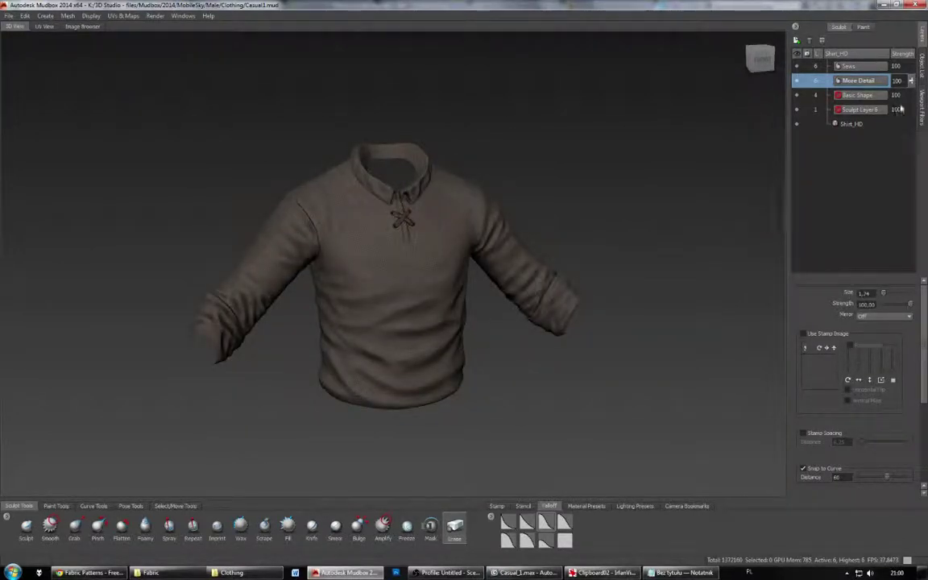
click(922, 77)
click(924, 108)
click(922, 36)
click(862, 27)
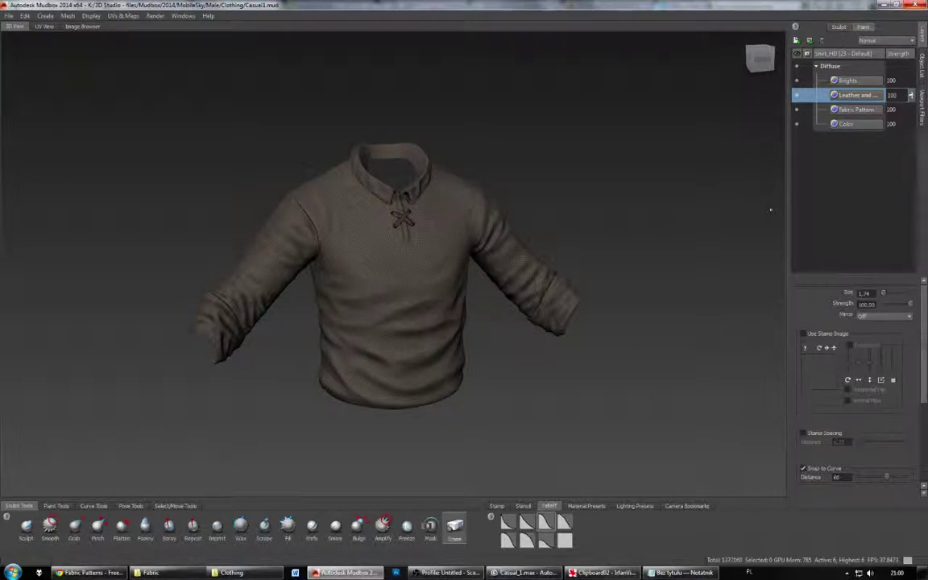
Step: Toggle the Fabric Pattern and Color layers for comparison on the shirt's front and select the Fabric Pattern layer
click(799, 112)
click(799, 111)
click(799, 124)
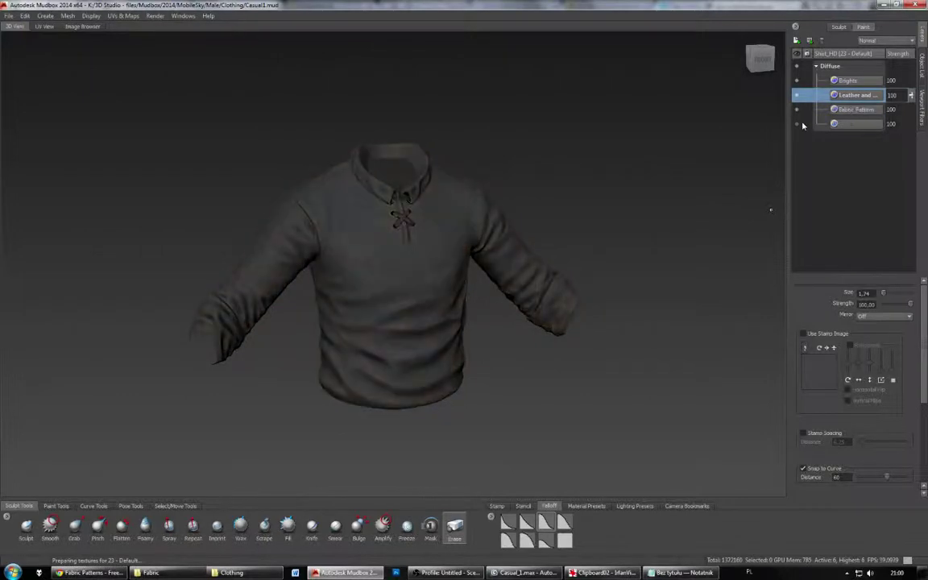
click(799, 124)
drag(841, 111, 830, 115)
alt+drag(451, 322, 460, 325)
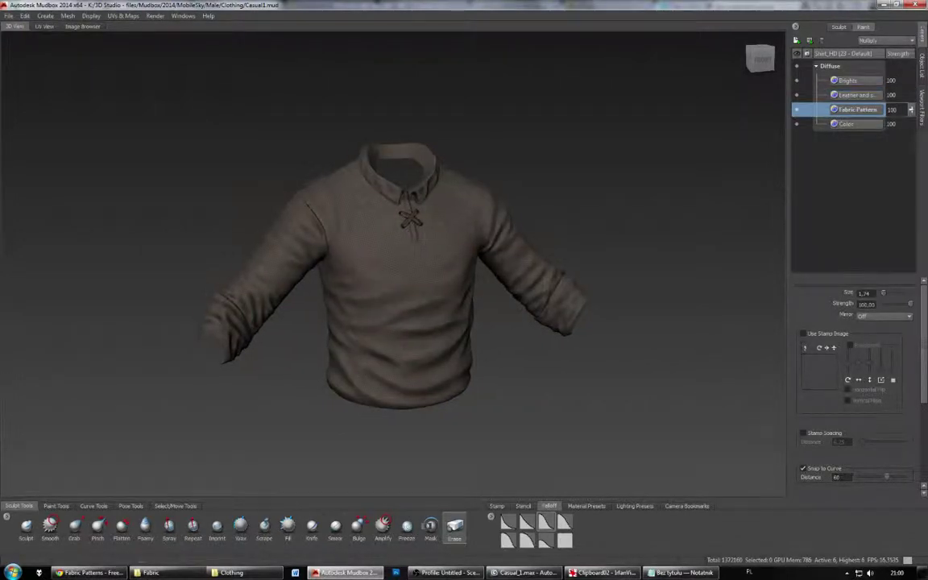
alt+right_drag(435, 346, 493, 489)
mouse_move(495, 490)
alt+middle_down()
mouse_move(497, 465)
mouse_move(509, 482)
alt+middle_up()
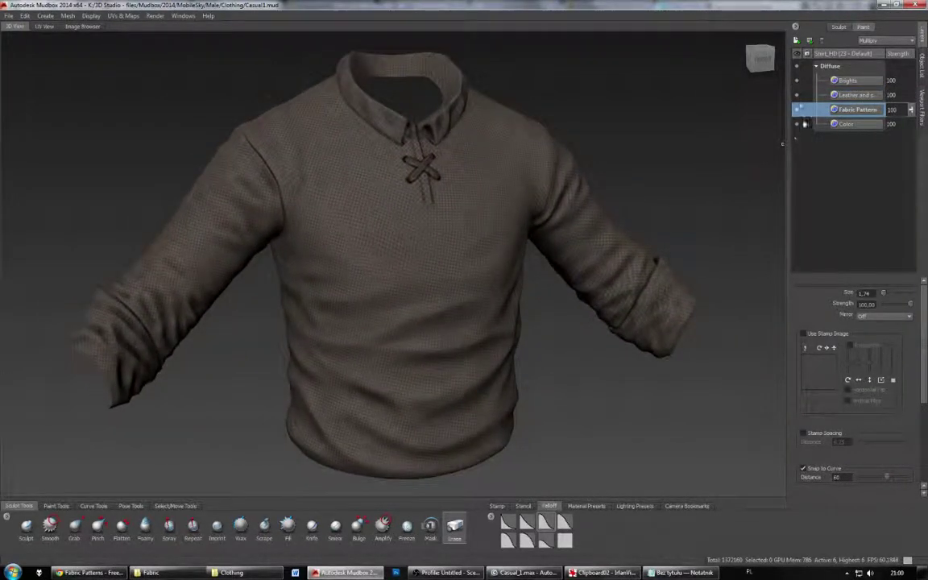
Step: Hide the Leather, Brights and Color layers and inspect the fabric pattern around the collar lacing
click(798, 96)
click(797, 82)
click(796, 127)
alt+drag(556, 310, 459, 318)
alt+right_drag(451, 274, 516, 354)
alt+drag(516, 338, 500, 411)
alt+right_drag(451, 274, 548, 355)
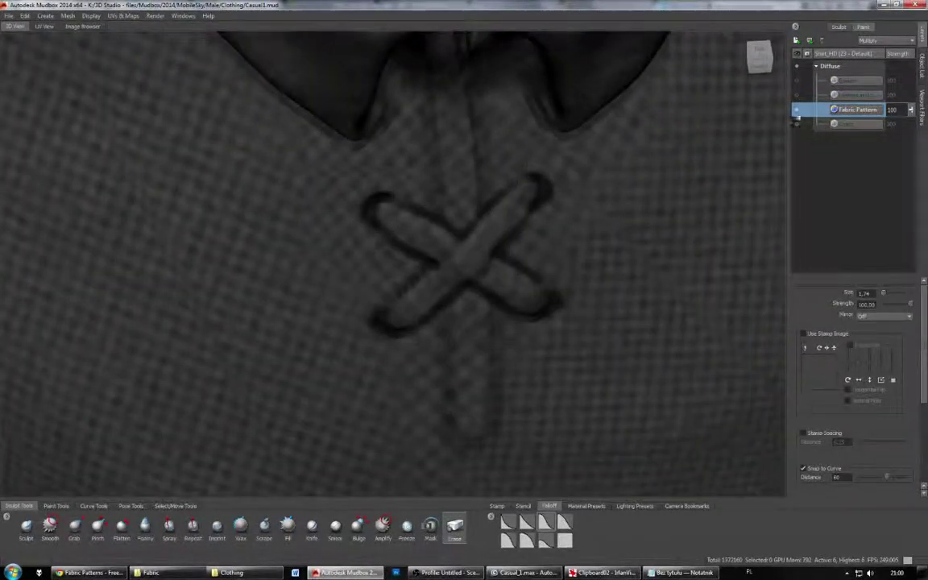
Step: Hide the Fabric Pattern layer and examine the untextured chest and lacing of the shirt
click(797, 111)
alt+drag(484, 338, 475, 258)
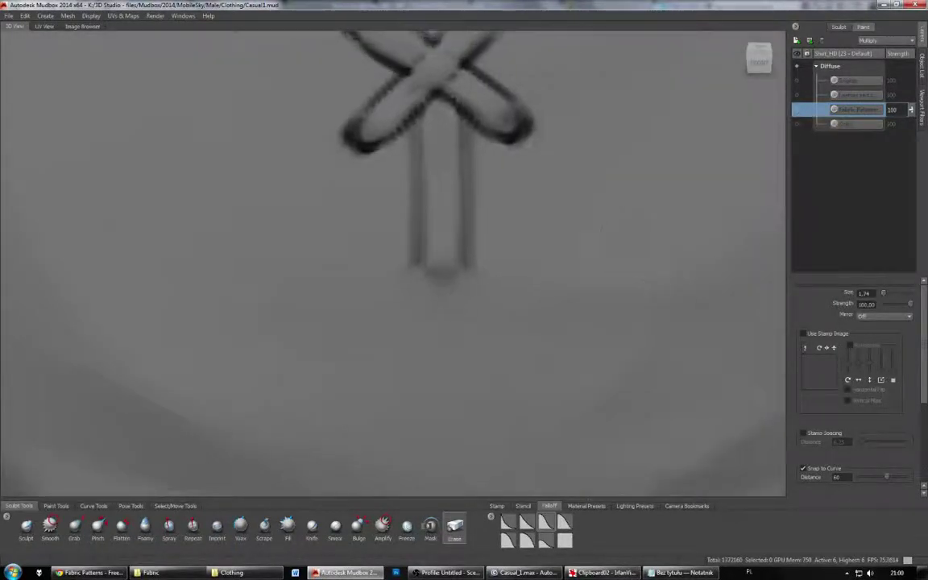
alt+right_drag(500, 306, 403, 258)
alt+drag(435, 290, 435, 262)
alt+right_drag(435, 262, 402, 246)
Step: Turn off the Cavity Ambient Occlusion filter and show the Fabric Pattern layer again
click(919, 110)
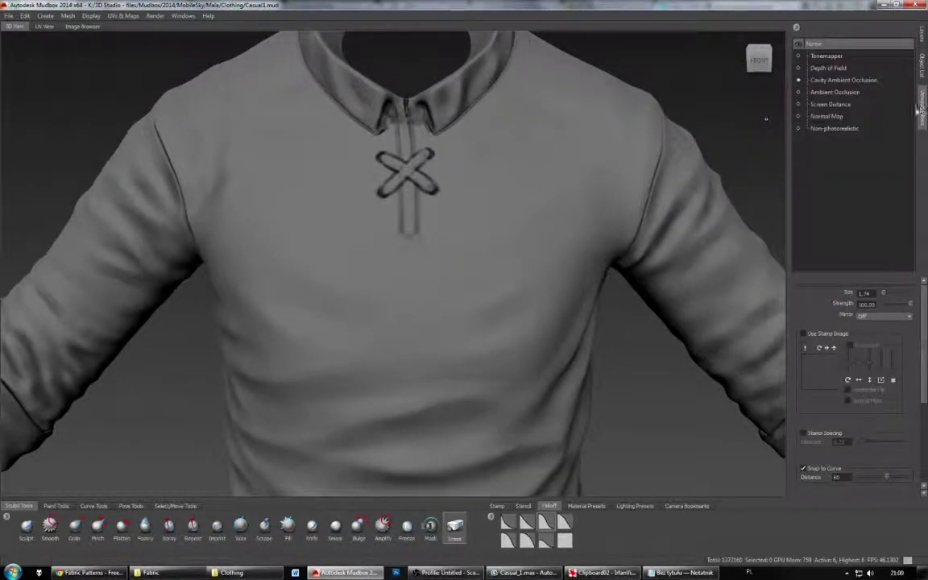
click(799, 81)
click(922, 38)
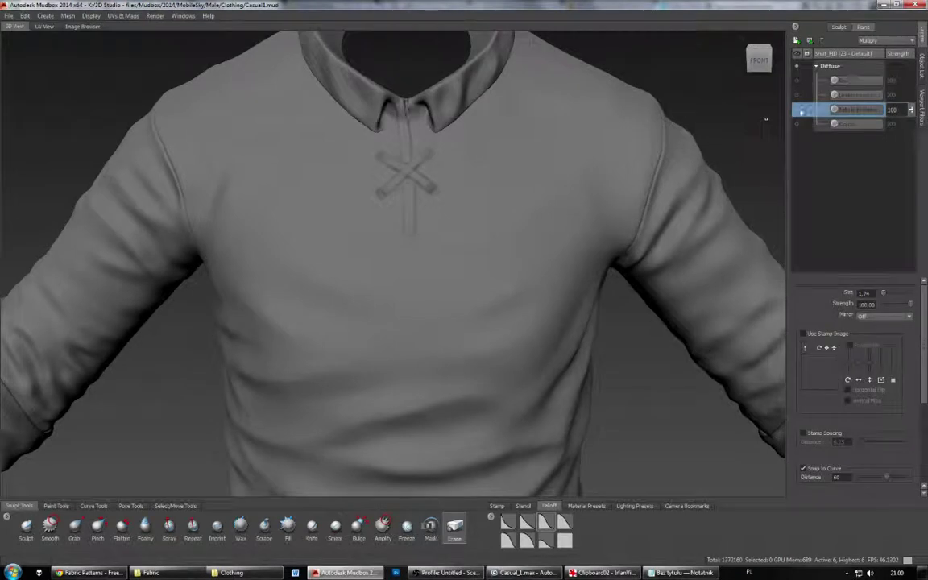
click(799, 111)
Step: Duplicate the Fabric Pattern layer and set the copy's blend mode to Screen
right_click(842, 115)
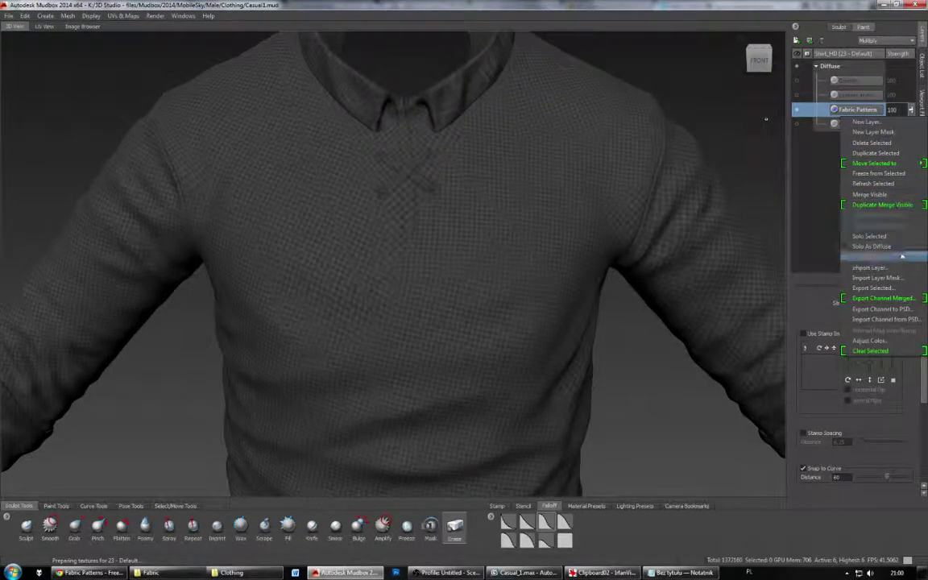
click(896, 153)
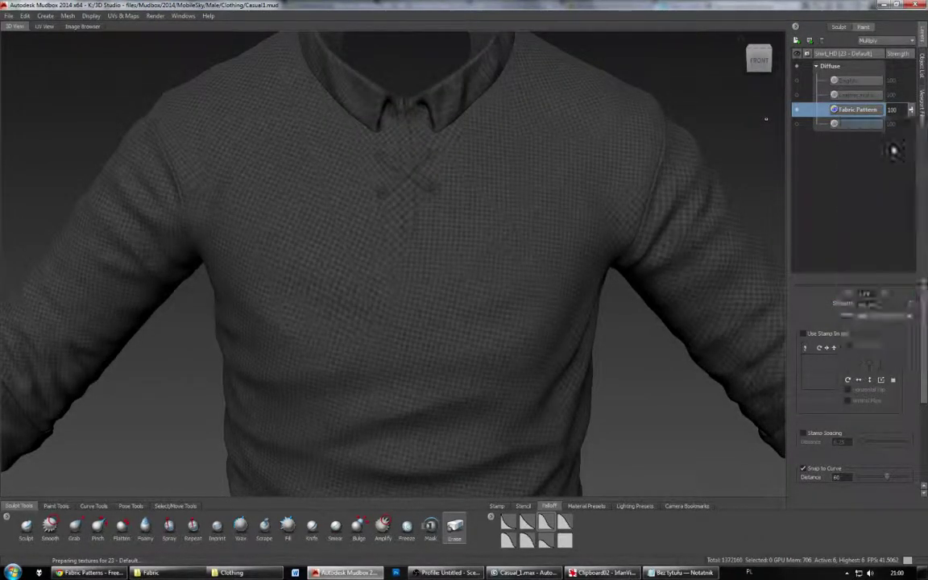
click(887, 41)
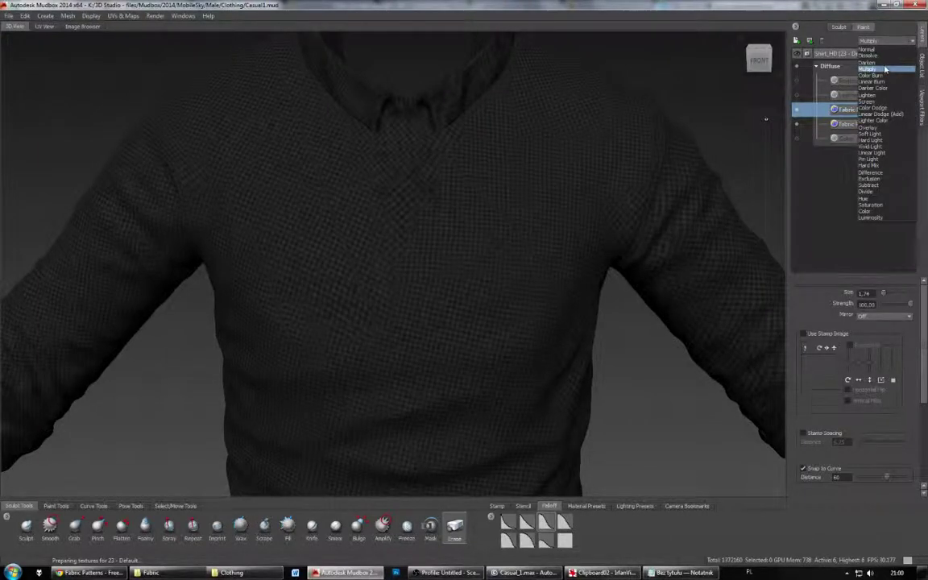
click(886, 105)
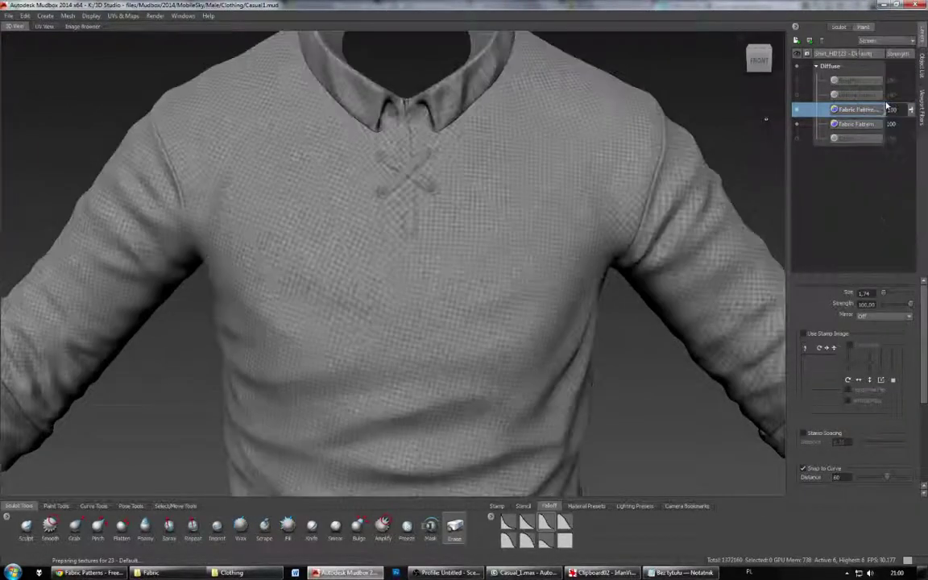
Step: Compare blend modes for the Fabric Pattern copy and set it to Color Dodge
click(859, 124)
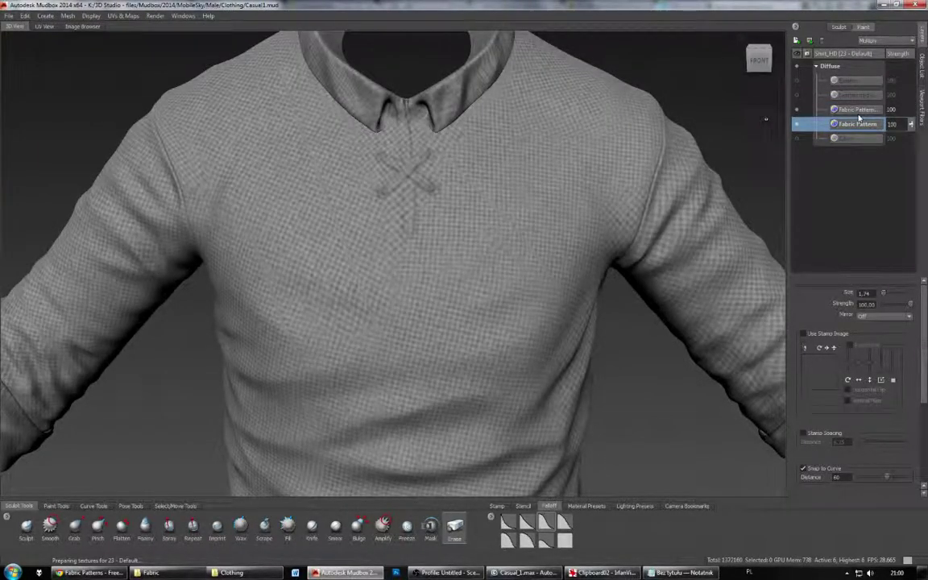
click(860, 110)
click(881, 41)
click(879, 60)
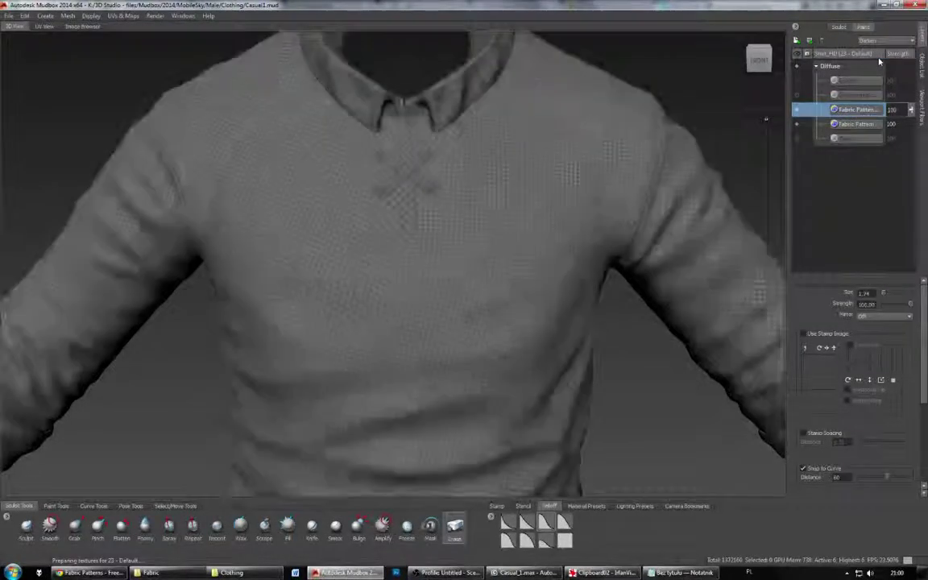
key(Down)
key(Down)
key(Down)
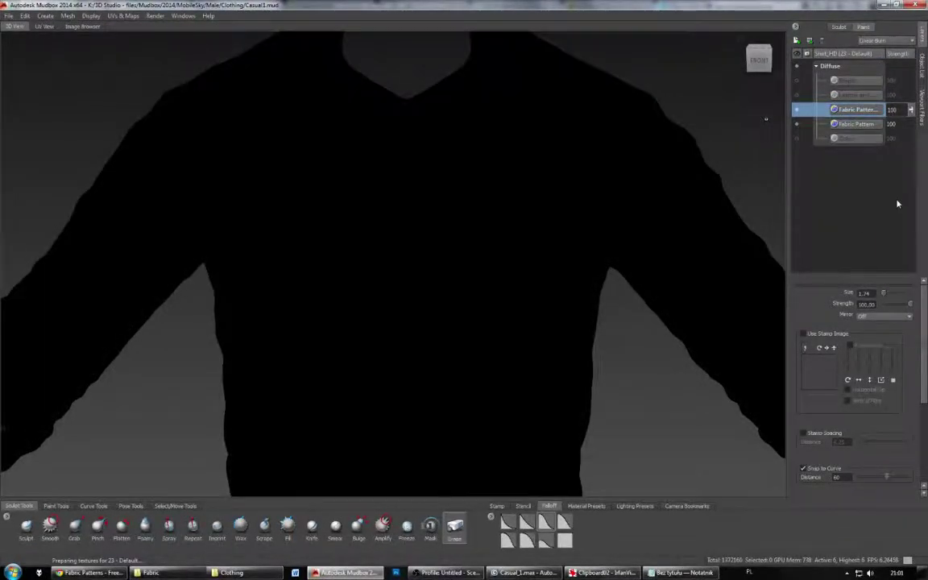
key(Down)
key(Down)
key(Down)
key(Down)
key(Up)
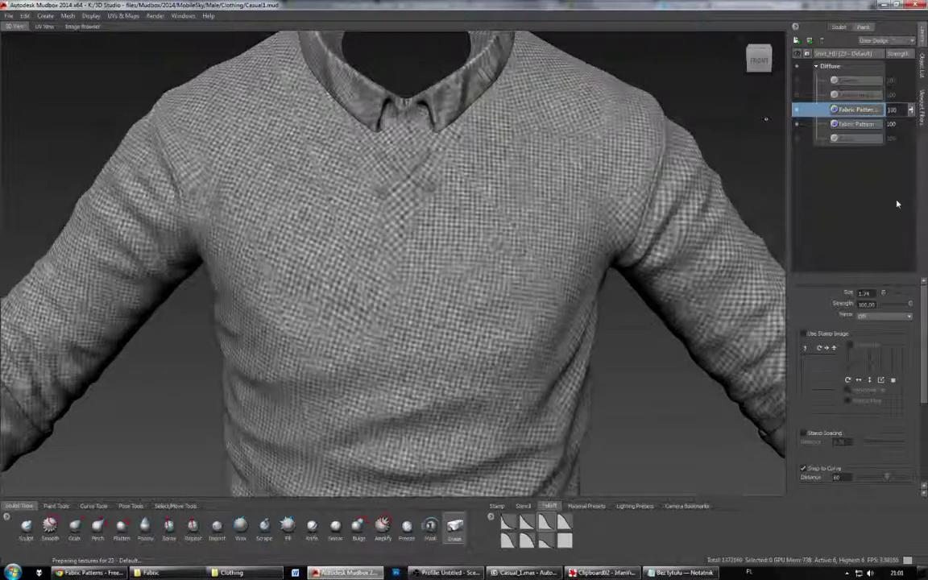
Step: Try to merge the visible fabric layers, and set the original Fabric Pattern layer's blend mode to Normal
right_click(845, 117)
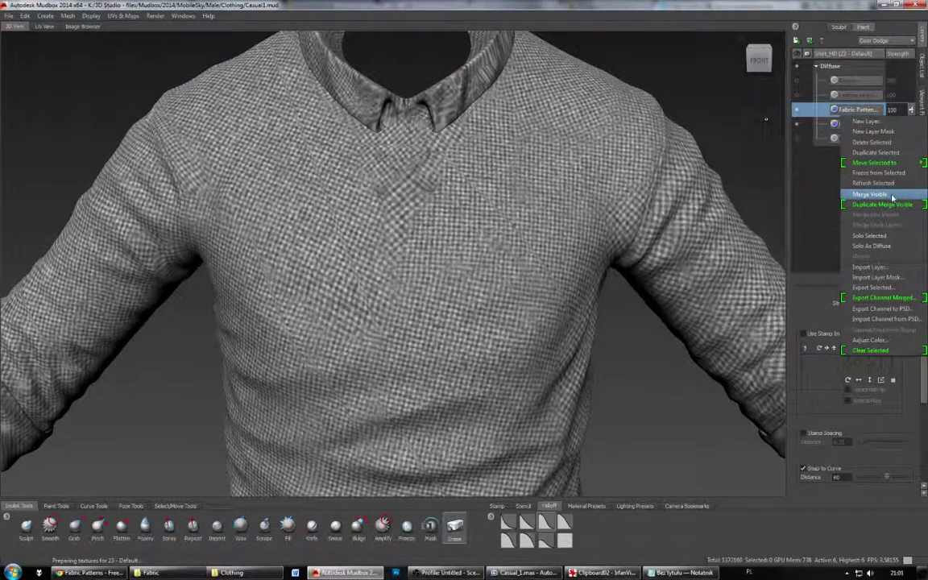
click(870, 194)
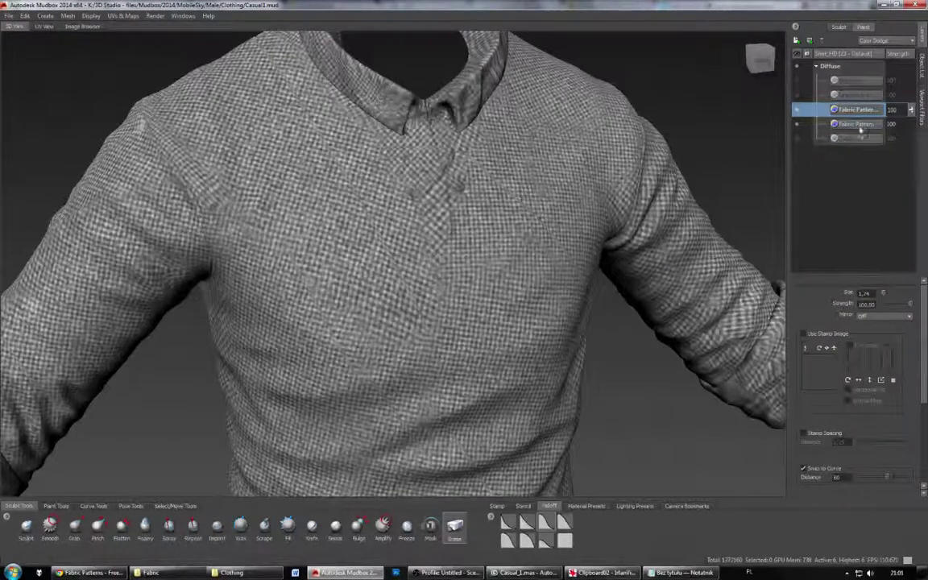
click(858, 125)
click(884, 40)
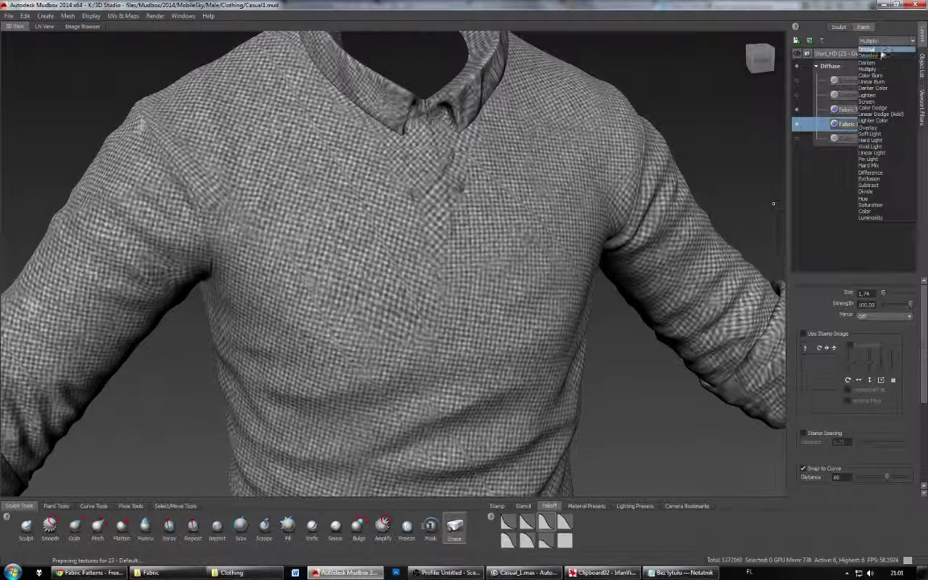
click(870, 49)
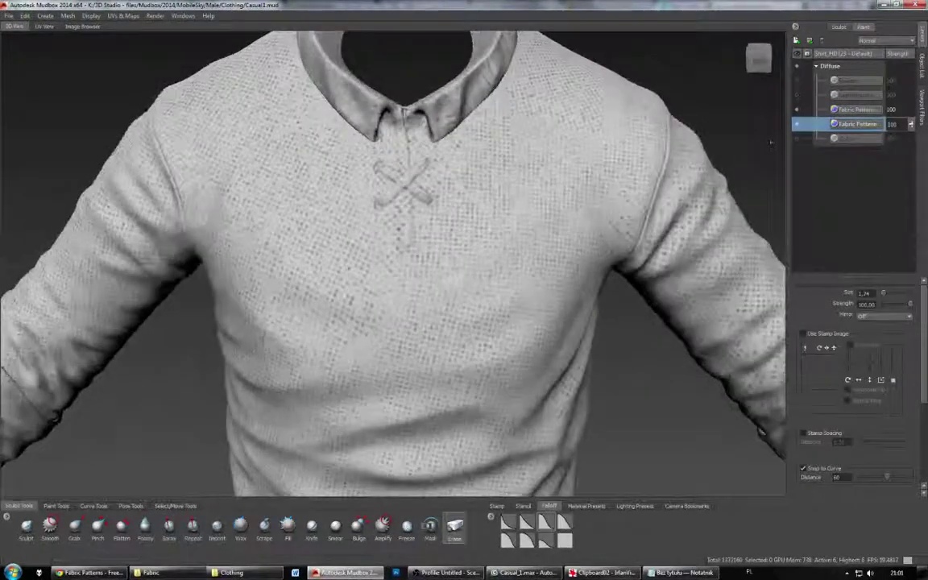
Step: Compare blend modes for the Fabric Pattern copy over the original and settle on Overlay
click(866, 110)
click(882, 41)
click(883, 57)
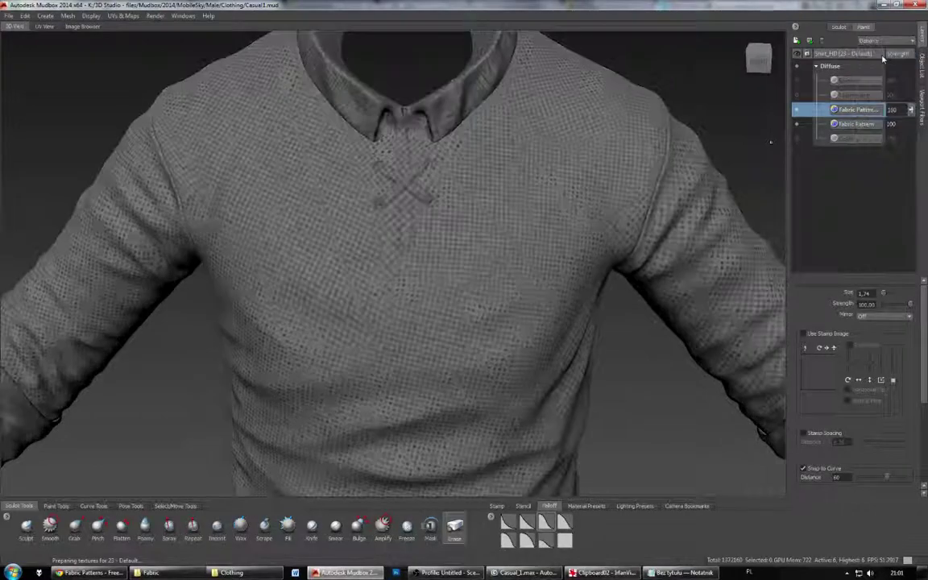
key(Down)
key(Down)
key(Down)
key(Down)
key(Down)
key(Down)
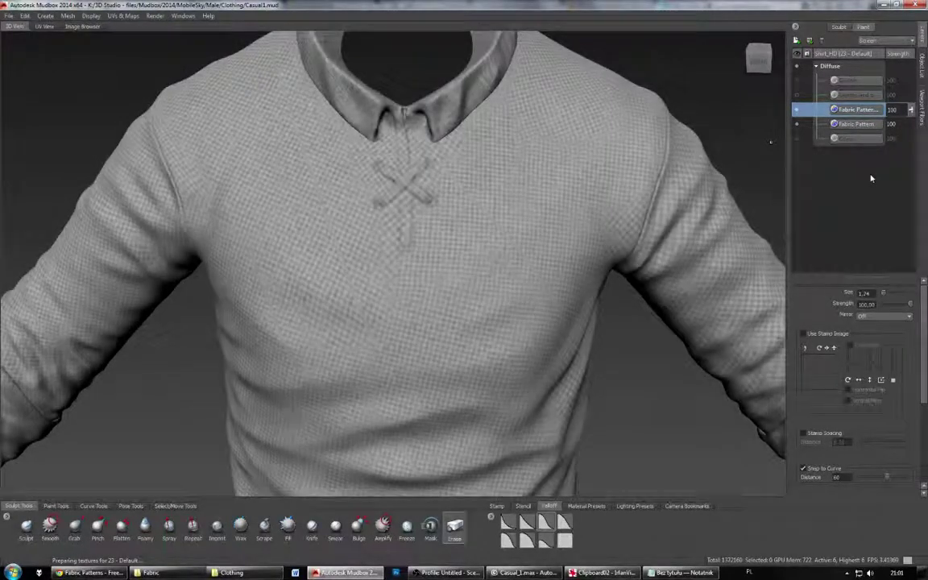
key(Down)
key(Down)
key(Down)
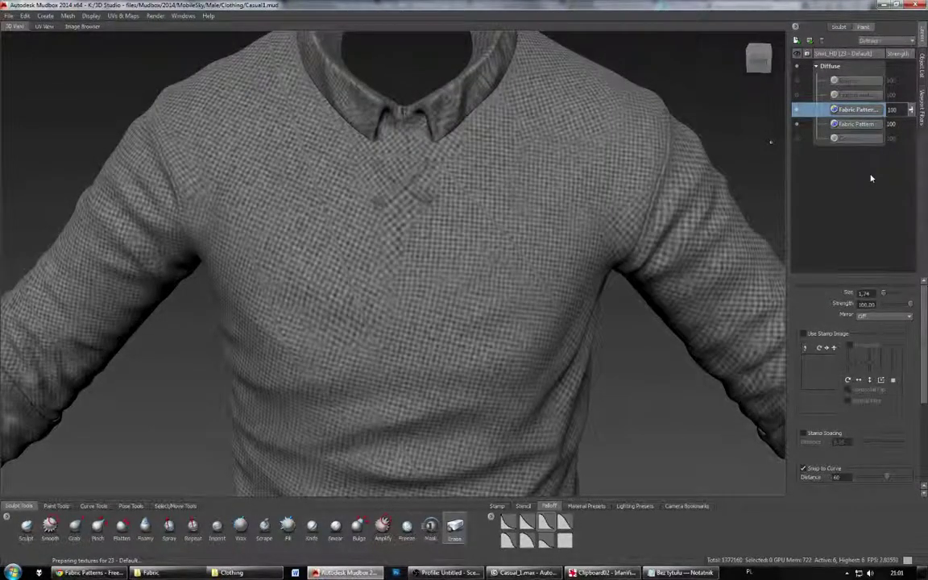
key(Down)
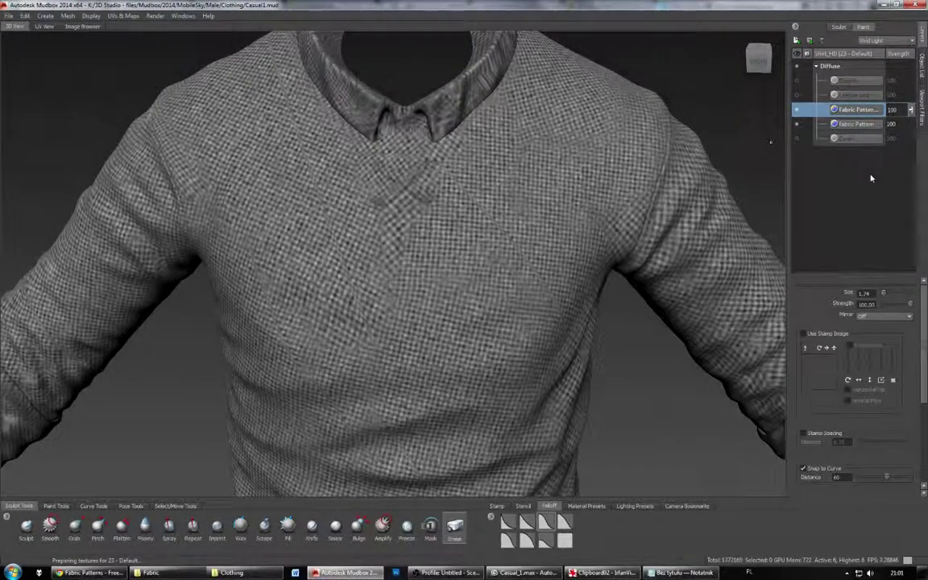
key(Down)
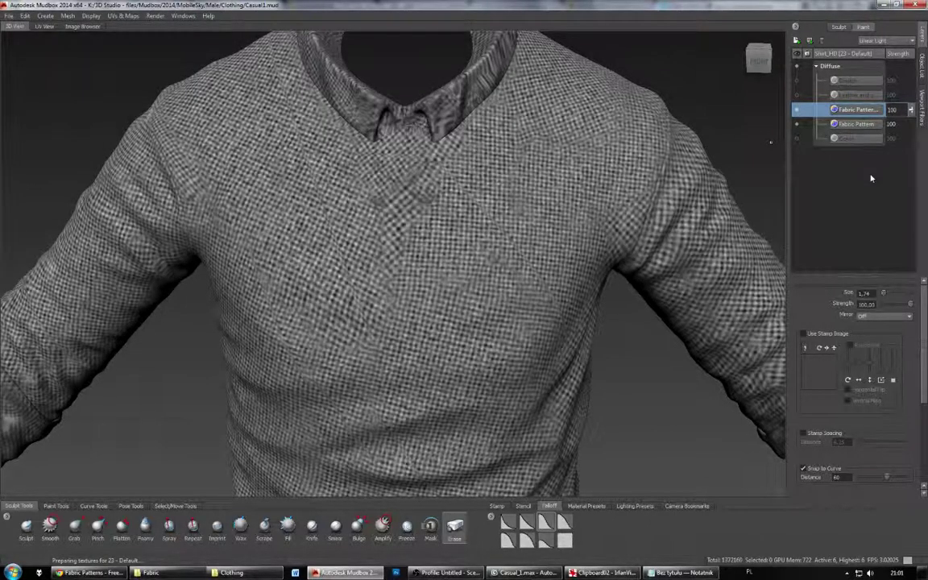
key(Down)
key(Up)
key(Up)
key(Up)
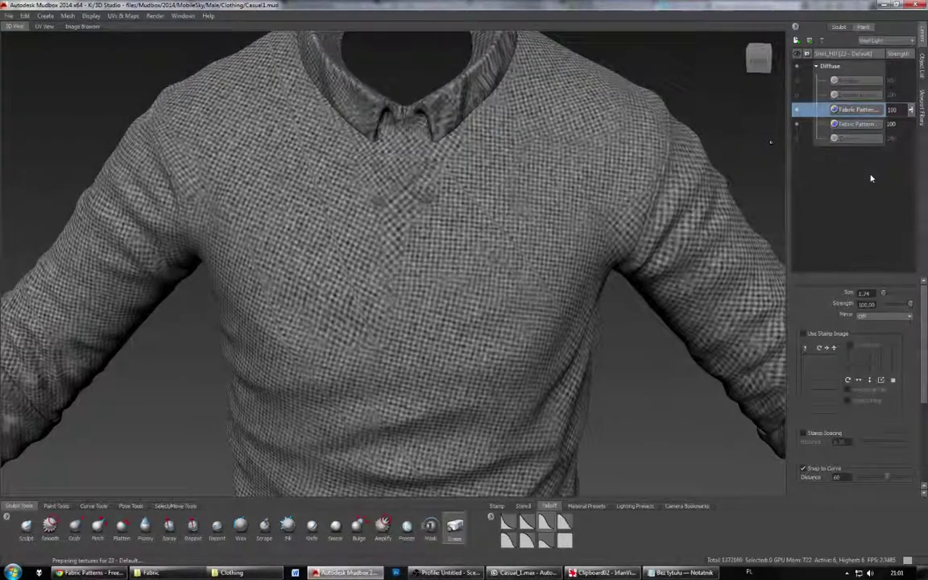
key(Up)
Step: Merge the two visible Fabric Pattern layers and set the merged layer's blend mode to Multiply
right_click(855, 116)
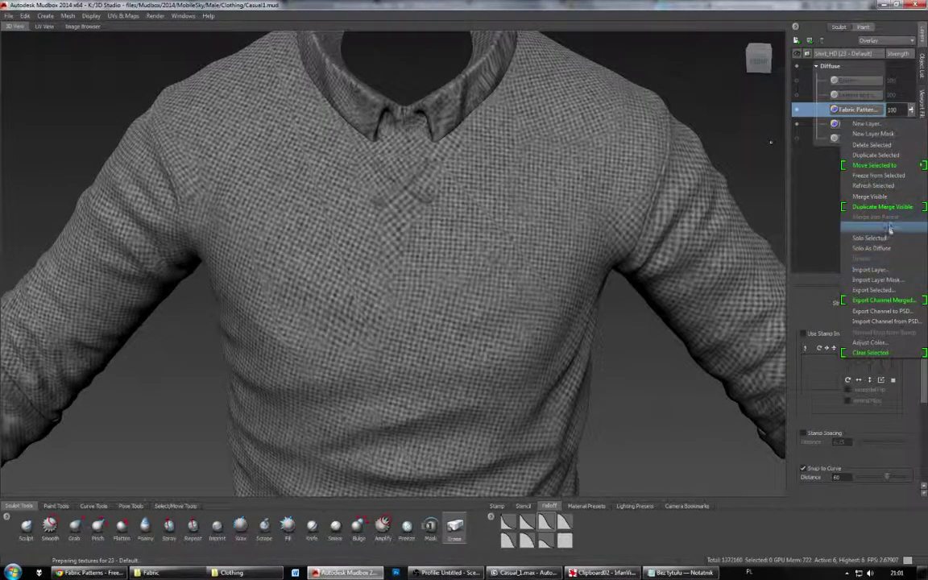
click(879, 197)
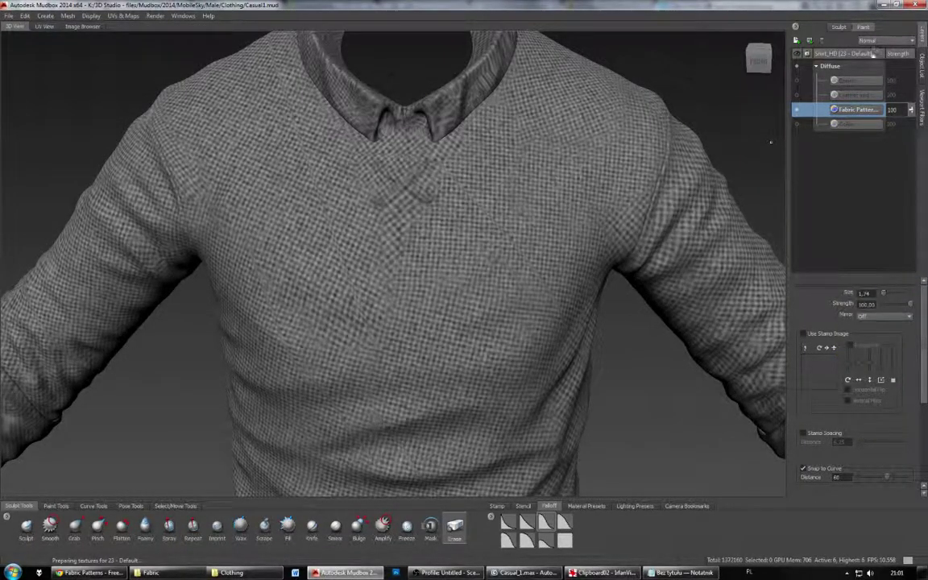
click(873, 42)
click(878, 69)
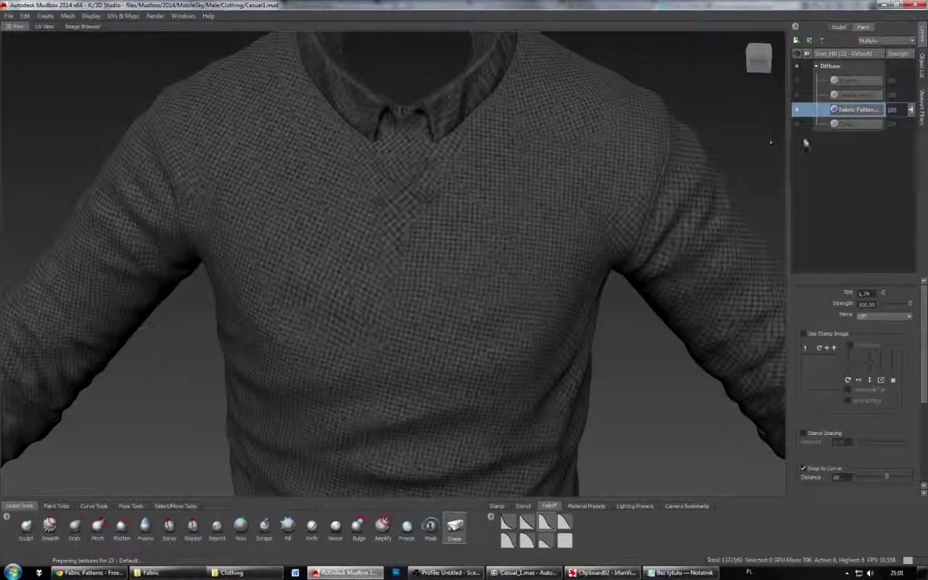
Step: Show the Color, Leather and stitches, and Brights layers together with the merged fabric pattern
click(797, 124)
click(798, 96)
click(798, 81)
click(805, 125)
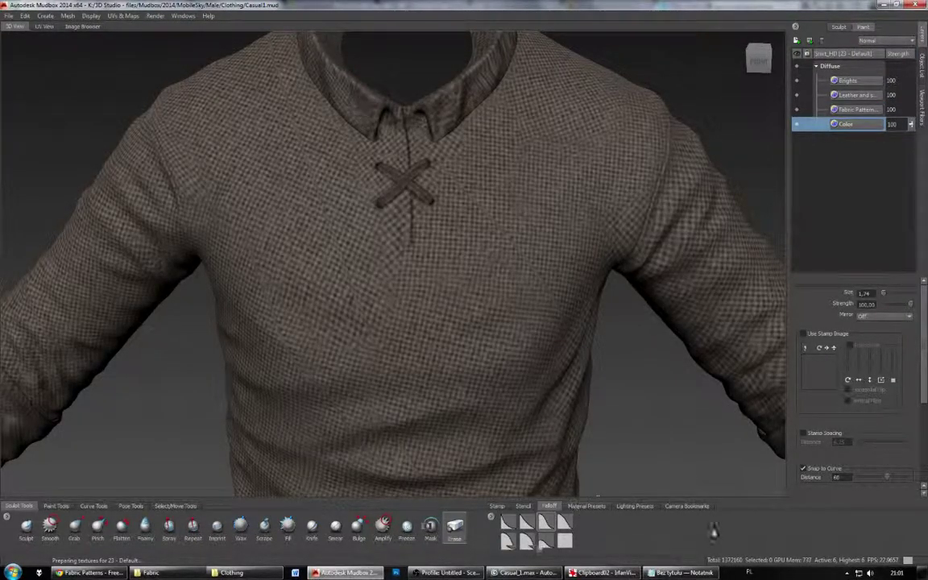
click(587, 506)
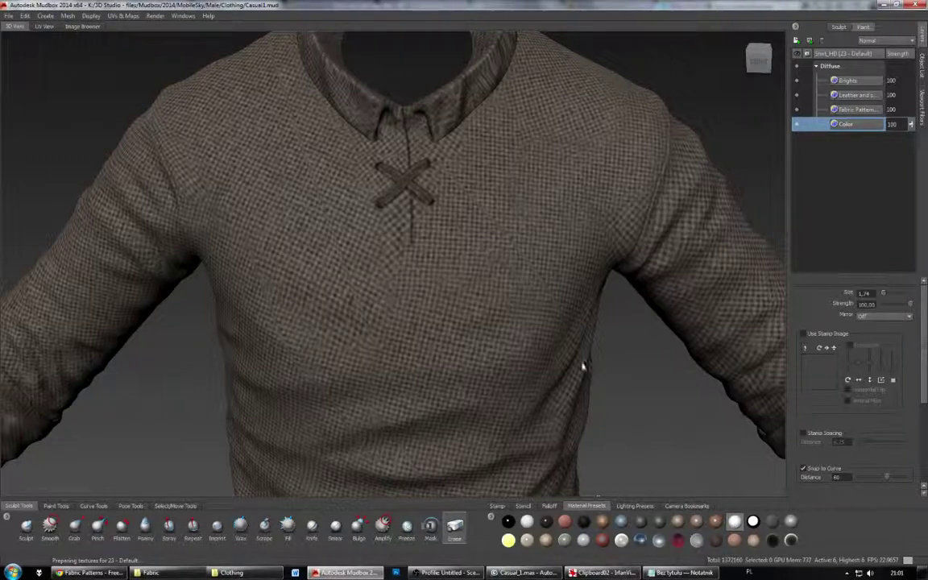
alt+drag(552, 346, 576, 396)
scroll(588, 387, down, 4)
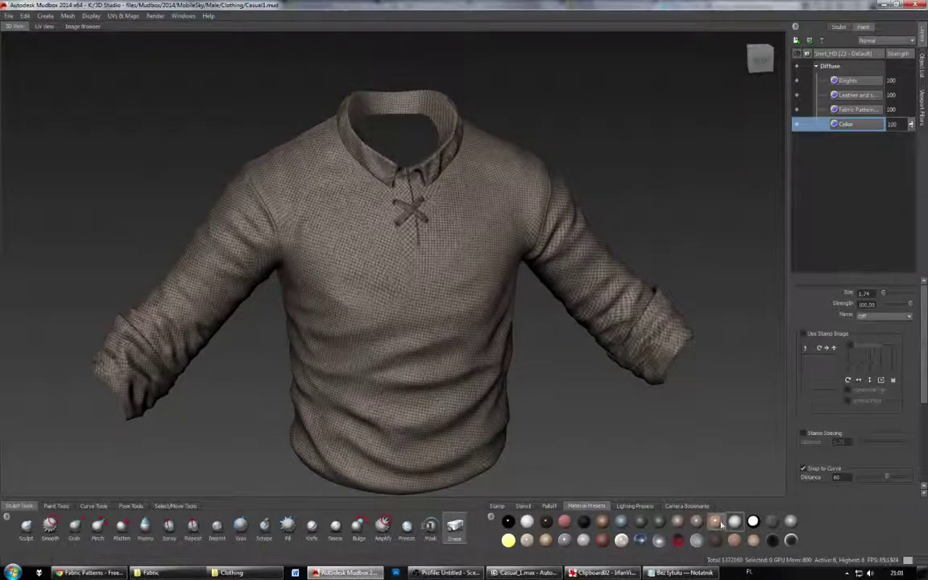
click(855, 109)
click(851, 96)
right_click(853, 98)
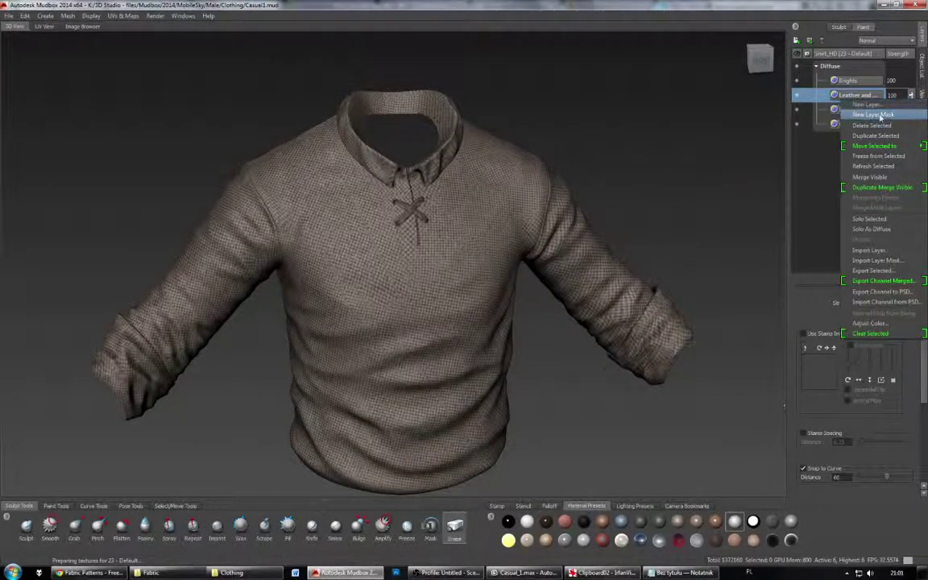
click(884, 126)
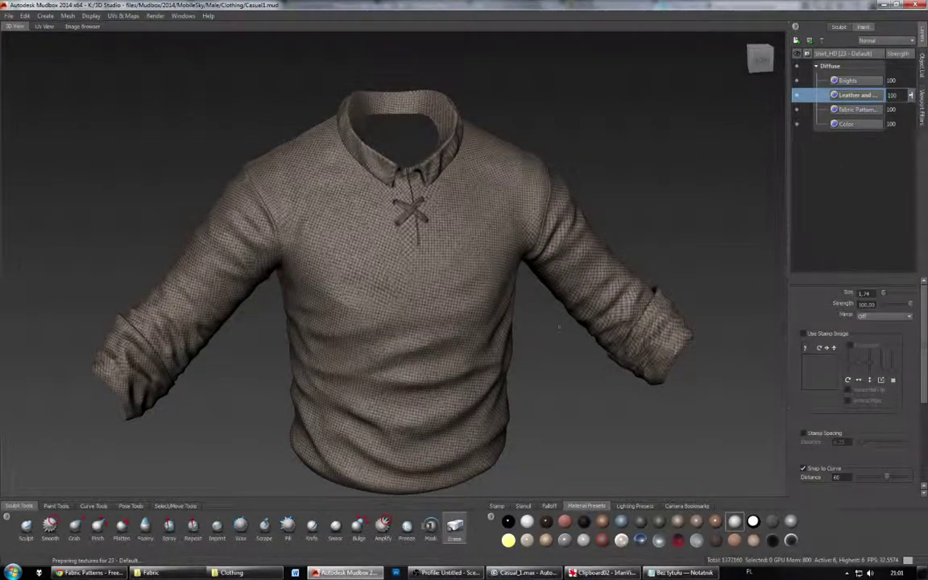
alt+drag(559, 328, 717, 345)
alt+drag(277, 378, 730, 362)
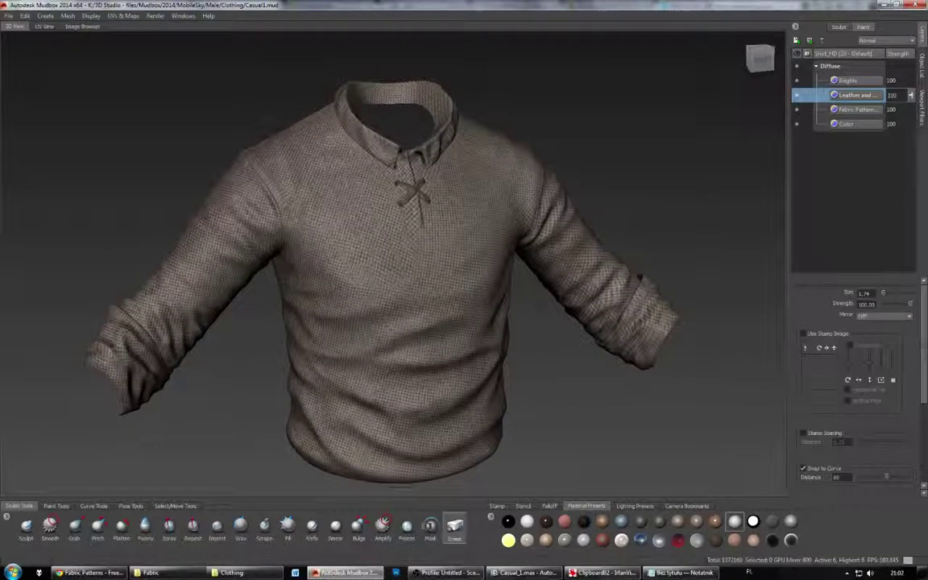
click(796, 41)
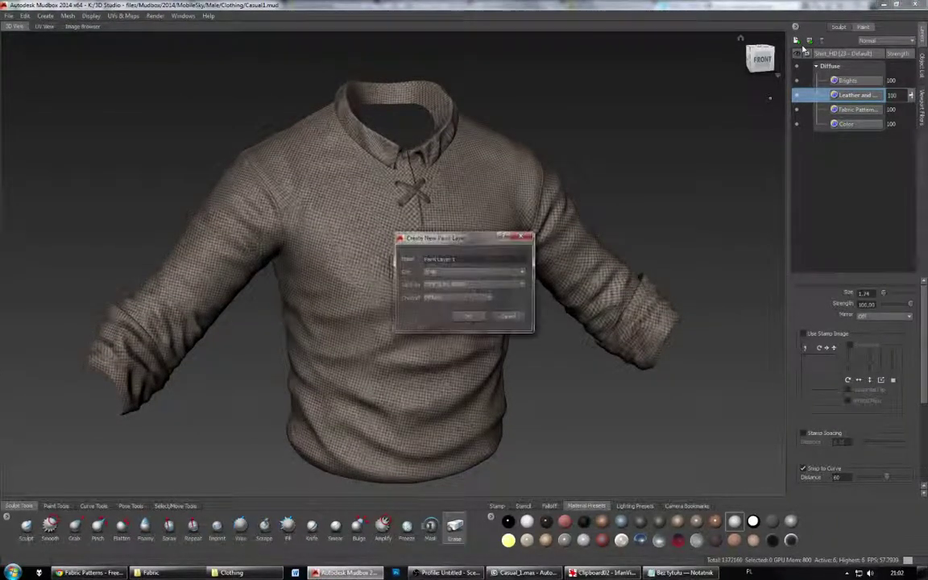
click(520, 318)
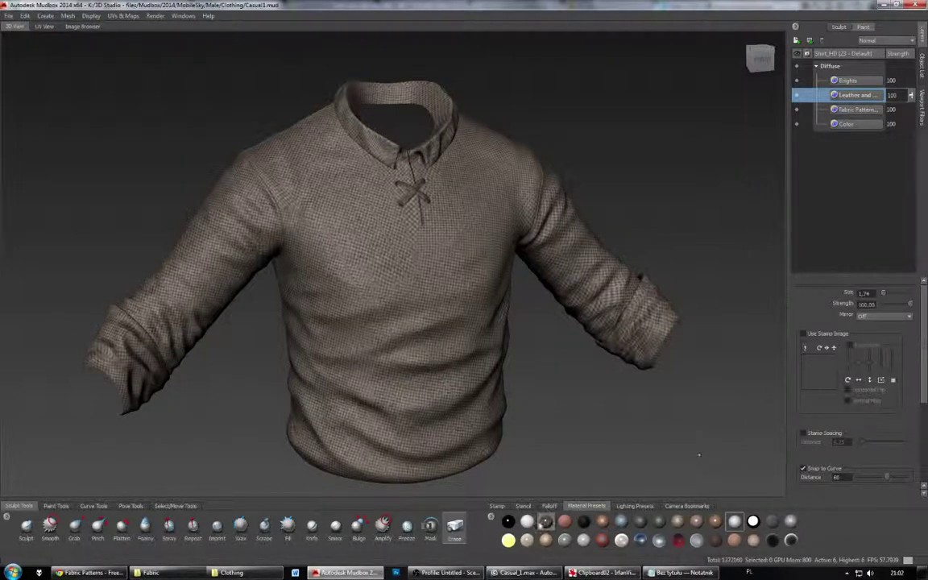
Step: Compare several material presets on the shirt and apply a matte dark grey preset without glossy highlights
click(528, 523)
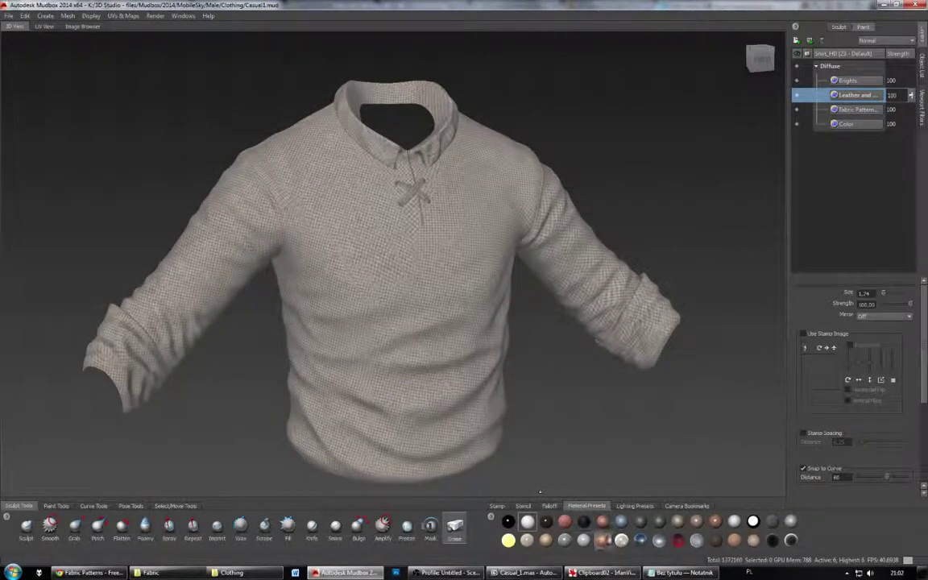
click(585, 542)
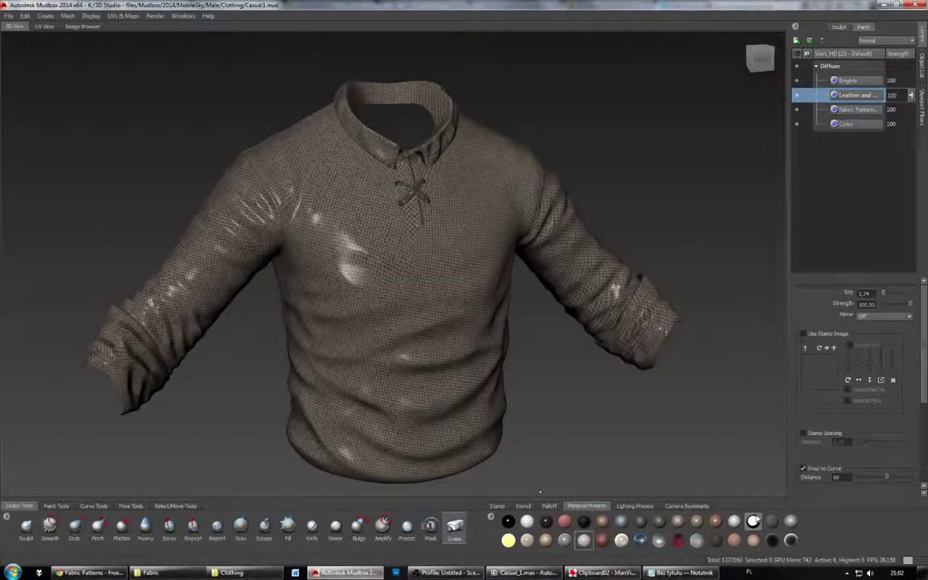
click(565, 529)
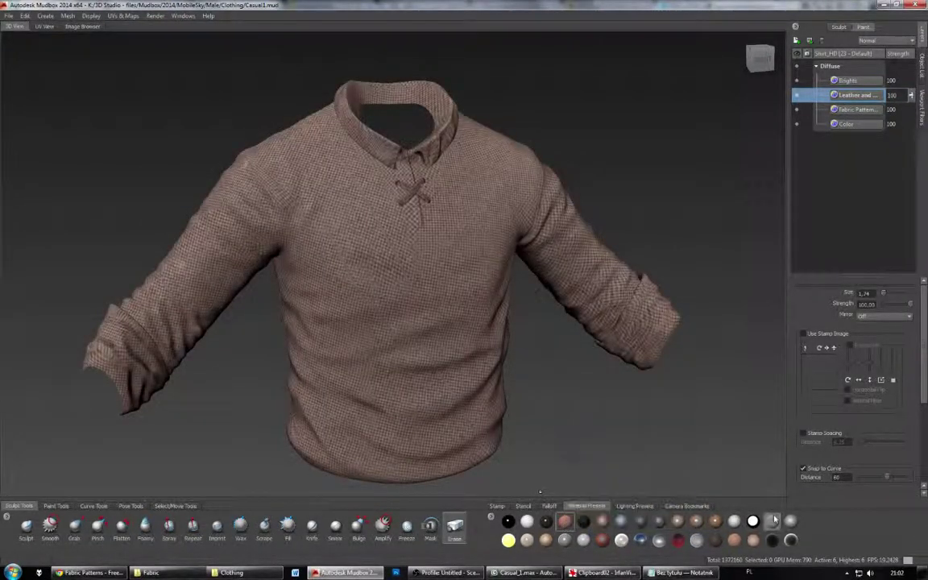
alt+drag(600, 435, 611, 470)
click(640, 540)
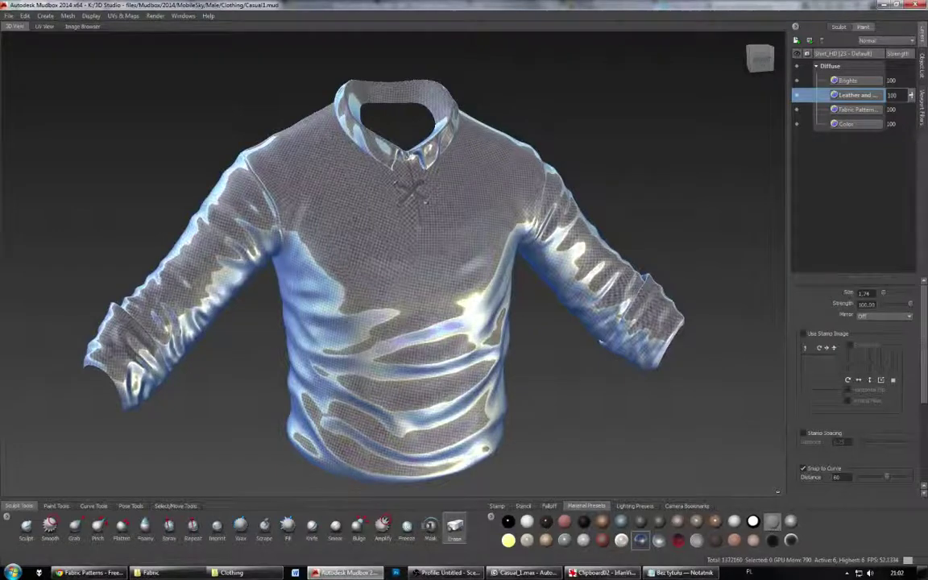
alt+drag(528, 368, 583, 364)
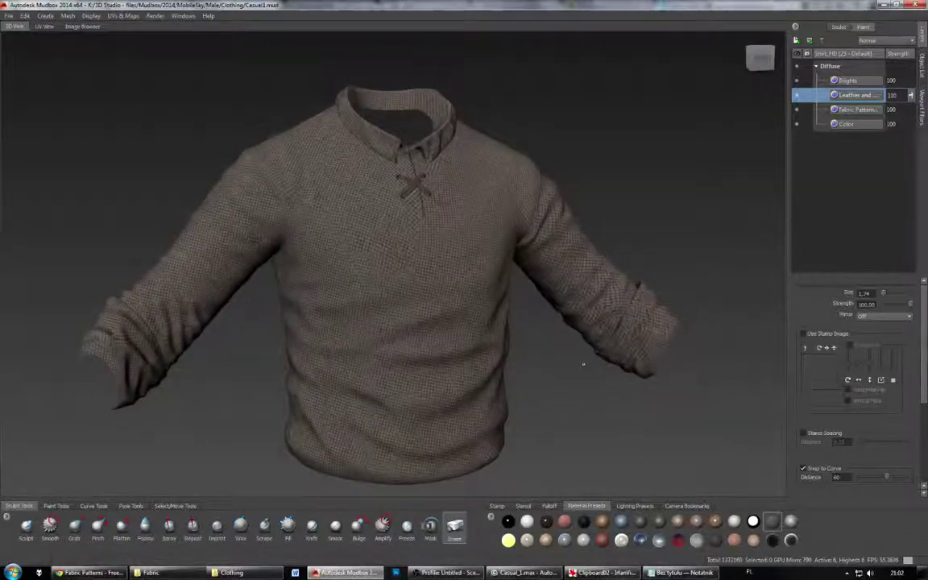
Step: Turn on the Tonemapper, Ambient Occlusion and Cavity Ambient Occlusion viewport filters
click(922, 103)
click(799, 58)
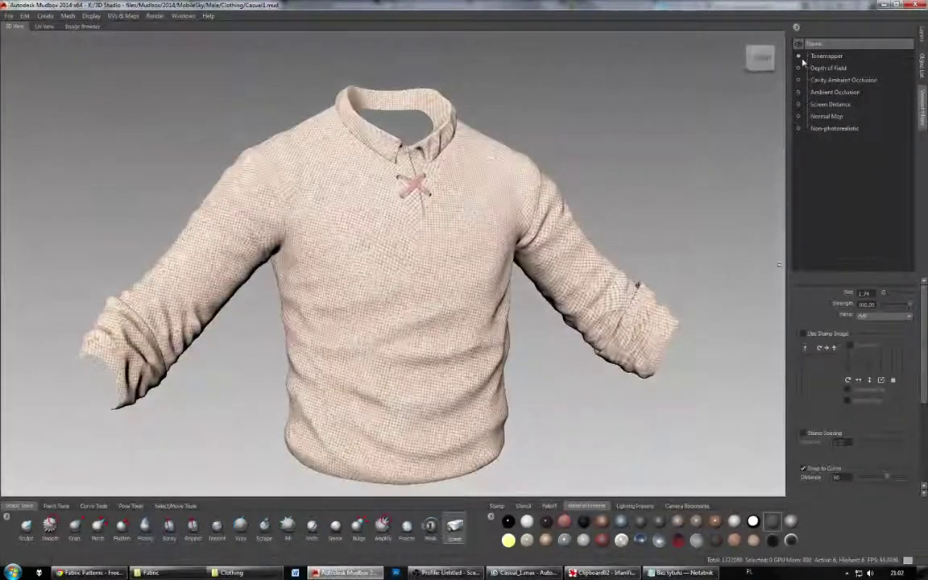
click(799, 57)
click(799, 57)
click(798, 93)
click(798, 80)
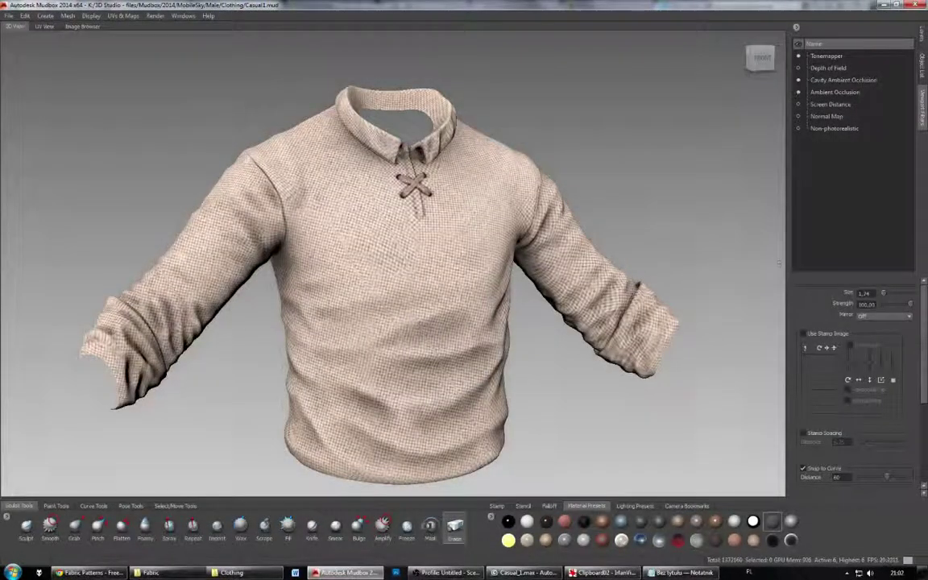
Step: Save the scene with the textured shirt
mouse_move(683, 53)
alt+mouse_down()
mouse_move(758, 68)
mouse_move(745, 66)
alt+mouse_up()
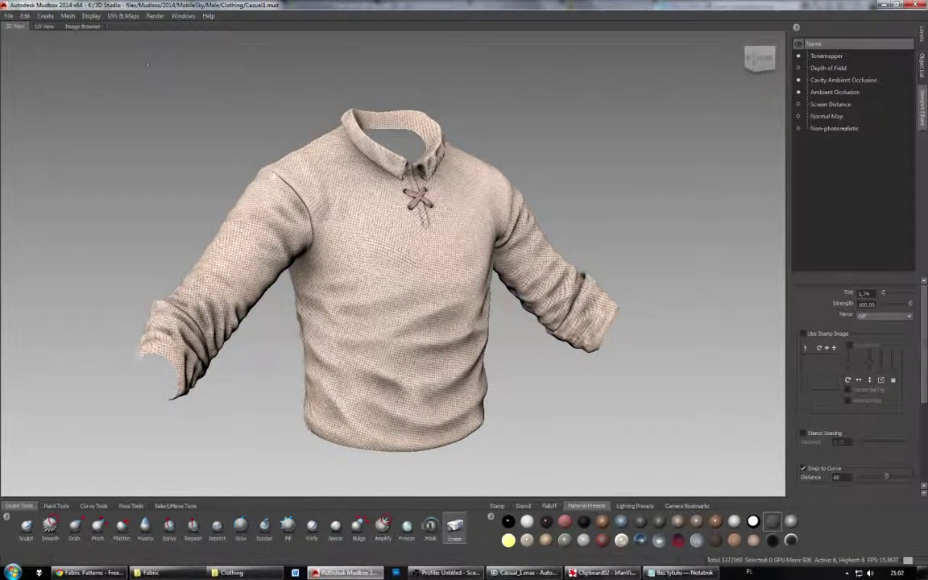
click(9, 15)
click(50, 47)
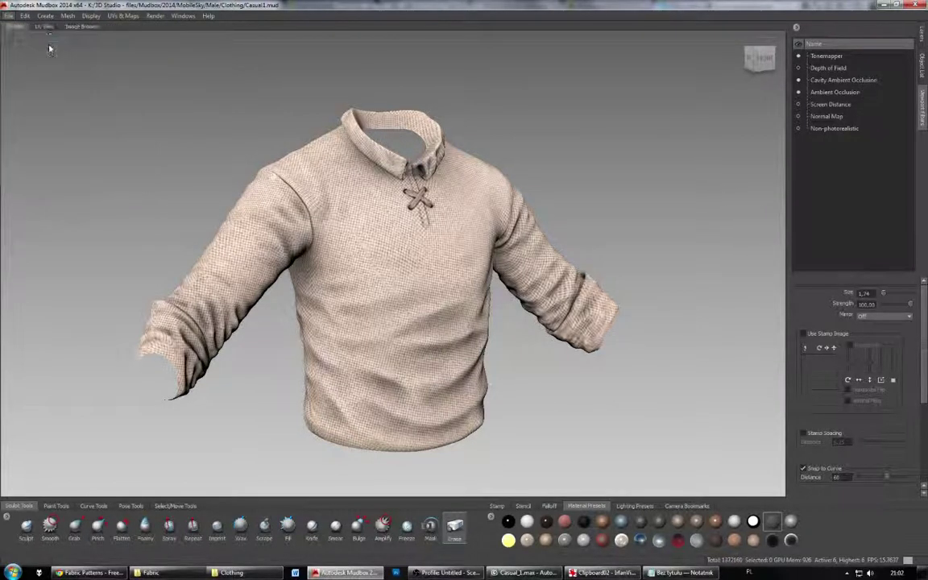